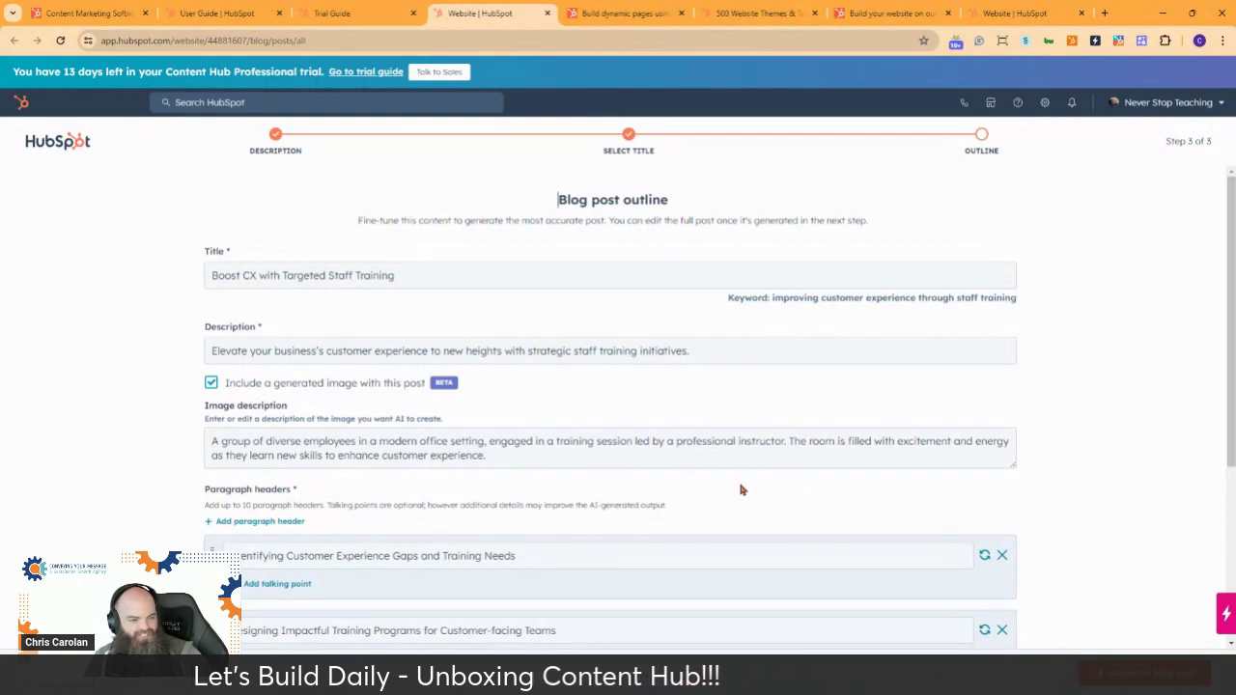
# Review the five outline headers and submit them to generate the full blog post
pyautogui.scroll(-3, 551, 450)
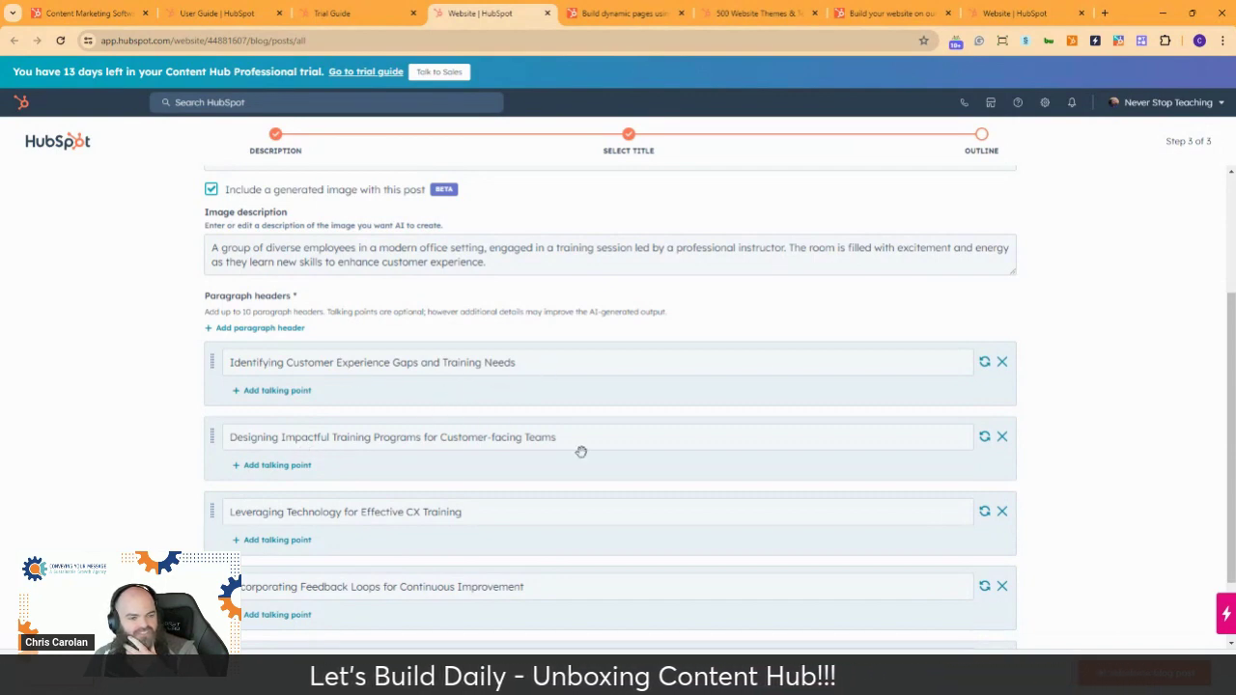
pyautogui.scroll(-1, 582, 451)
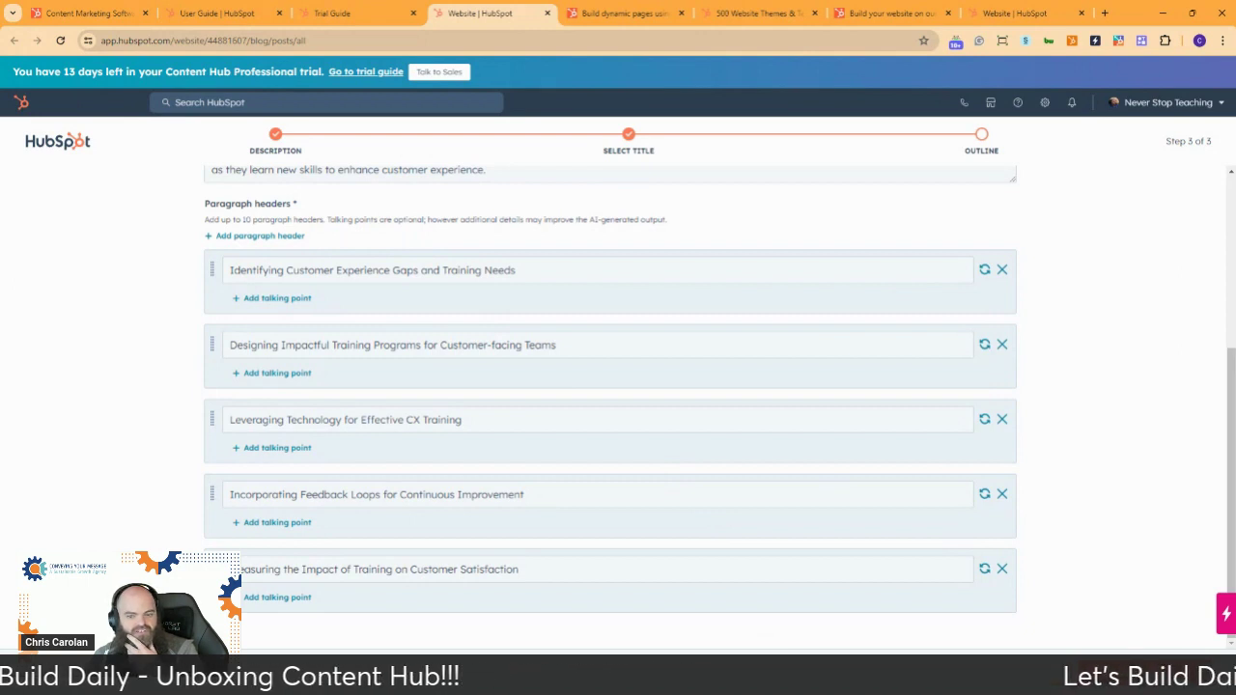
pyautogui.click(1161, 671)
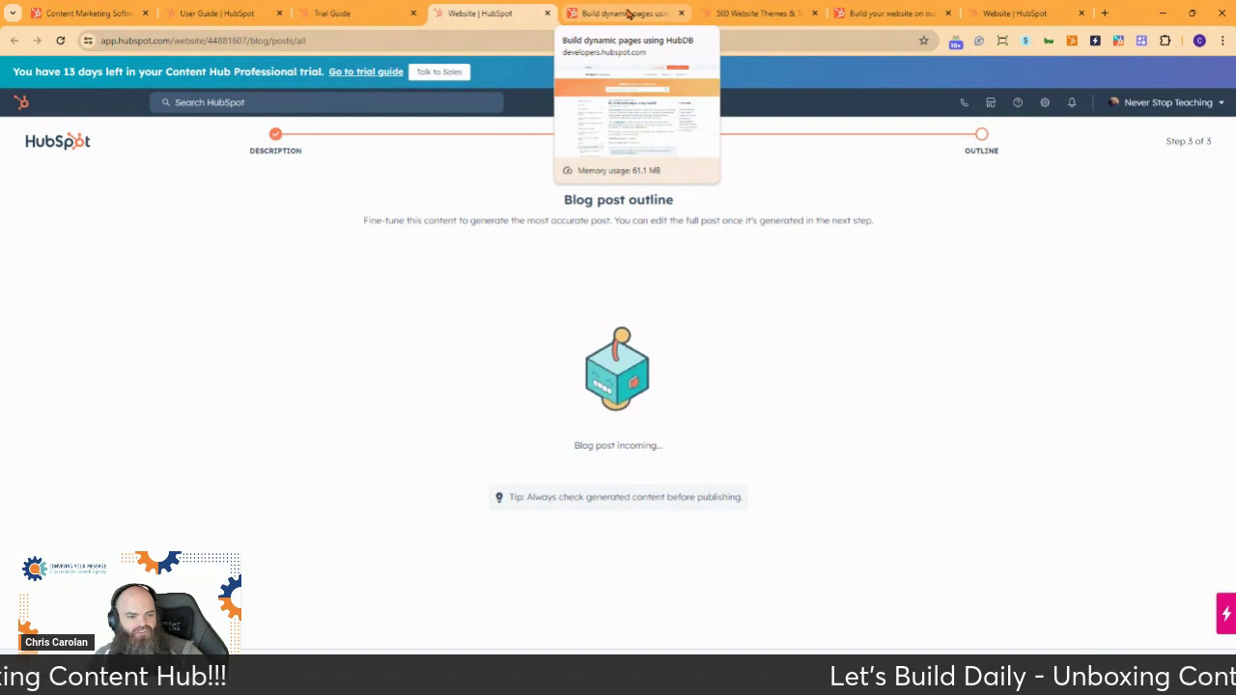
# Open the Content > Blog section in a new browser tab from the trial guide
pyautogui.click(356, 16)
pyautogui.moveTo(147, 409)
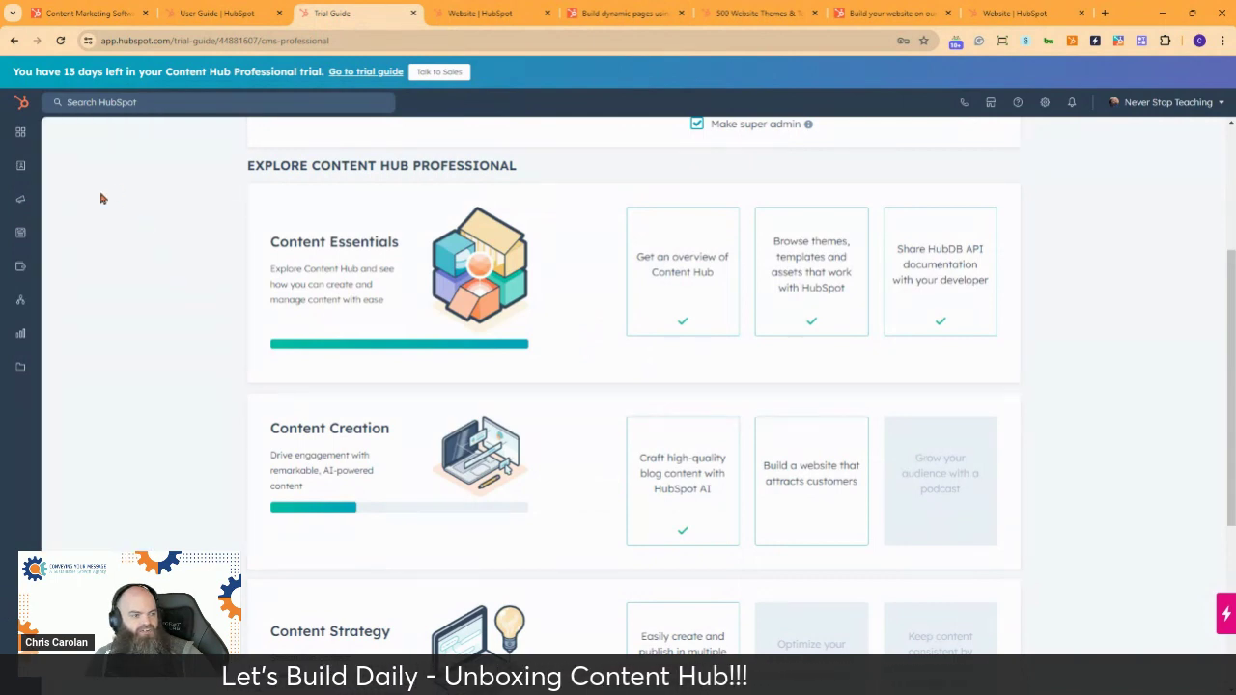
pyautogui.moveTo(46, 210)
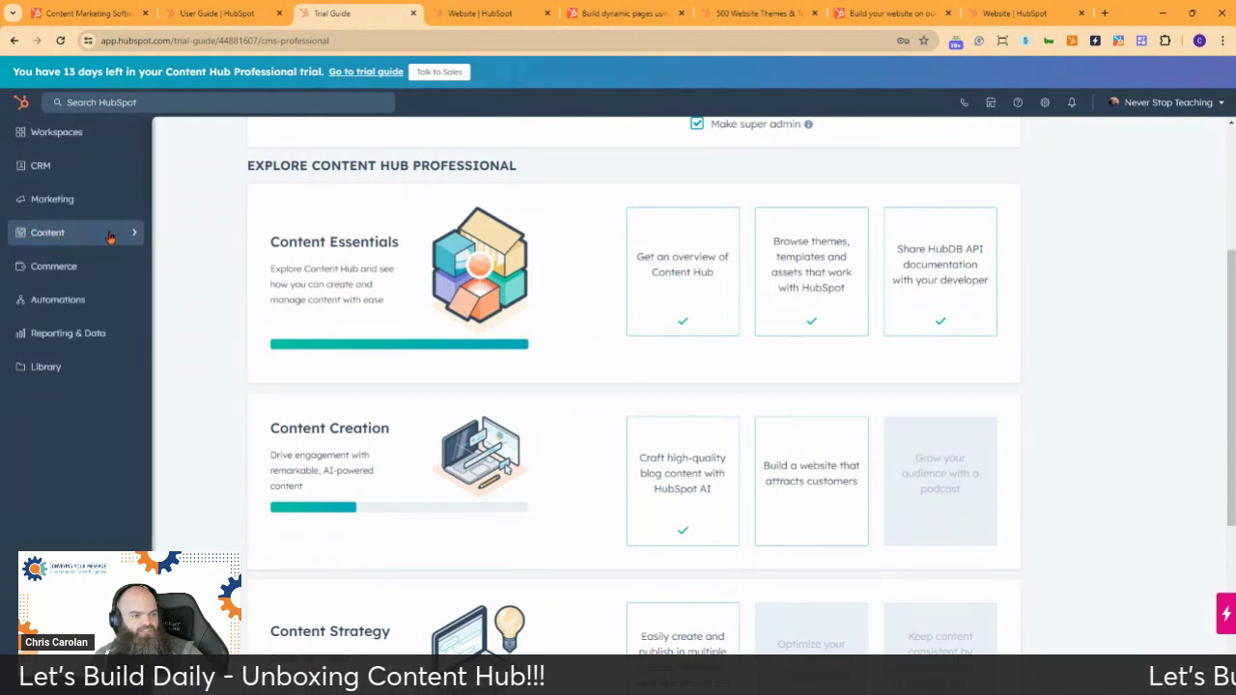
pyautogui.moveTo(111, 238)
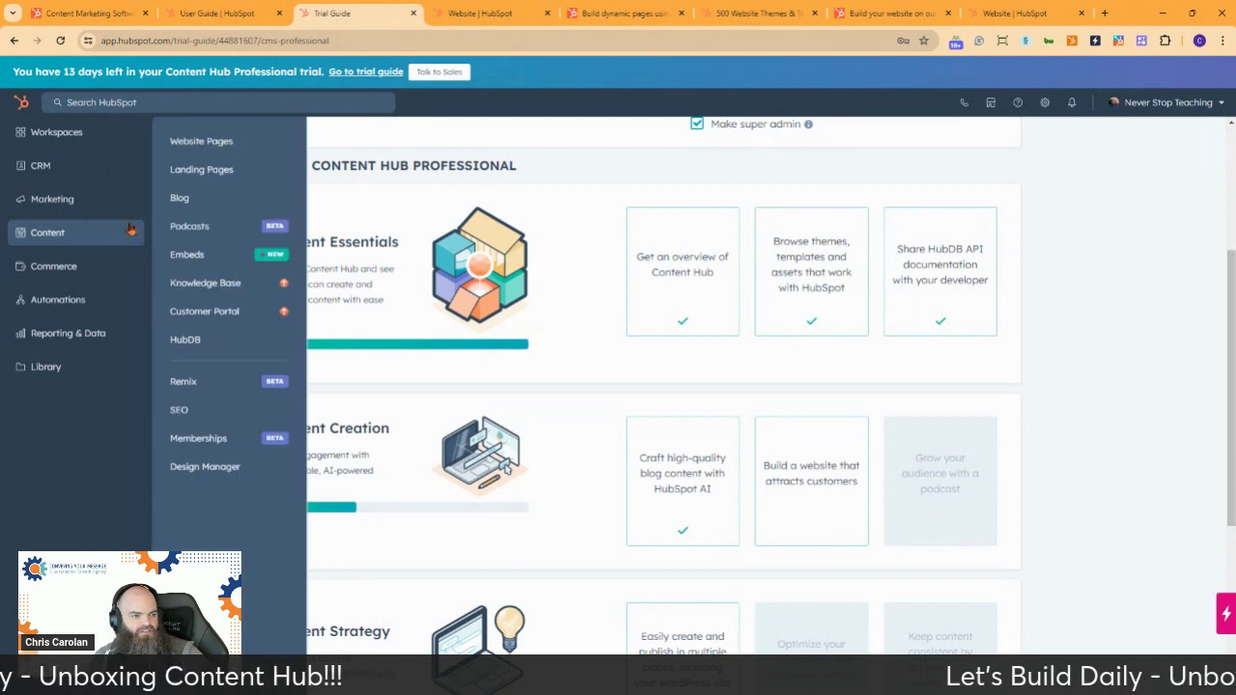
pyautogui.rightClick(206, 200)
pyautogui.click(262, 214)
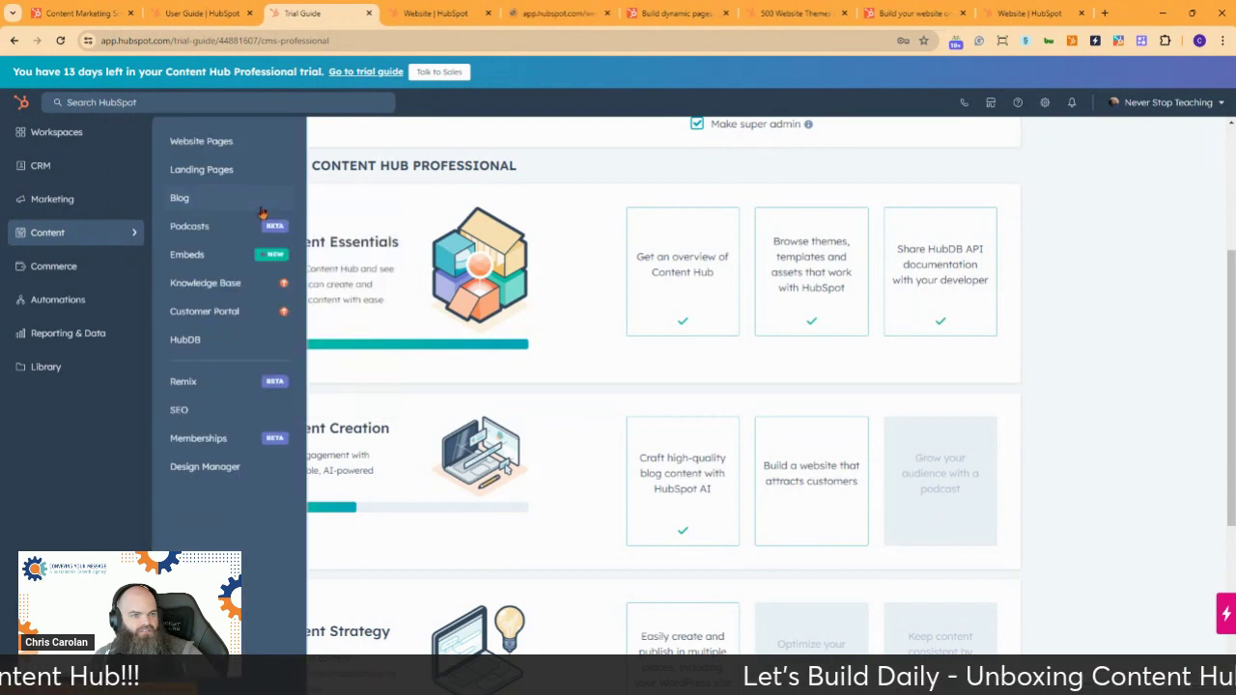
# Check the blog posts list and the Ironman post, then bring up the generated Boost CX draft
pyautogui.click(439, 13)
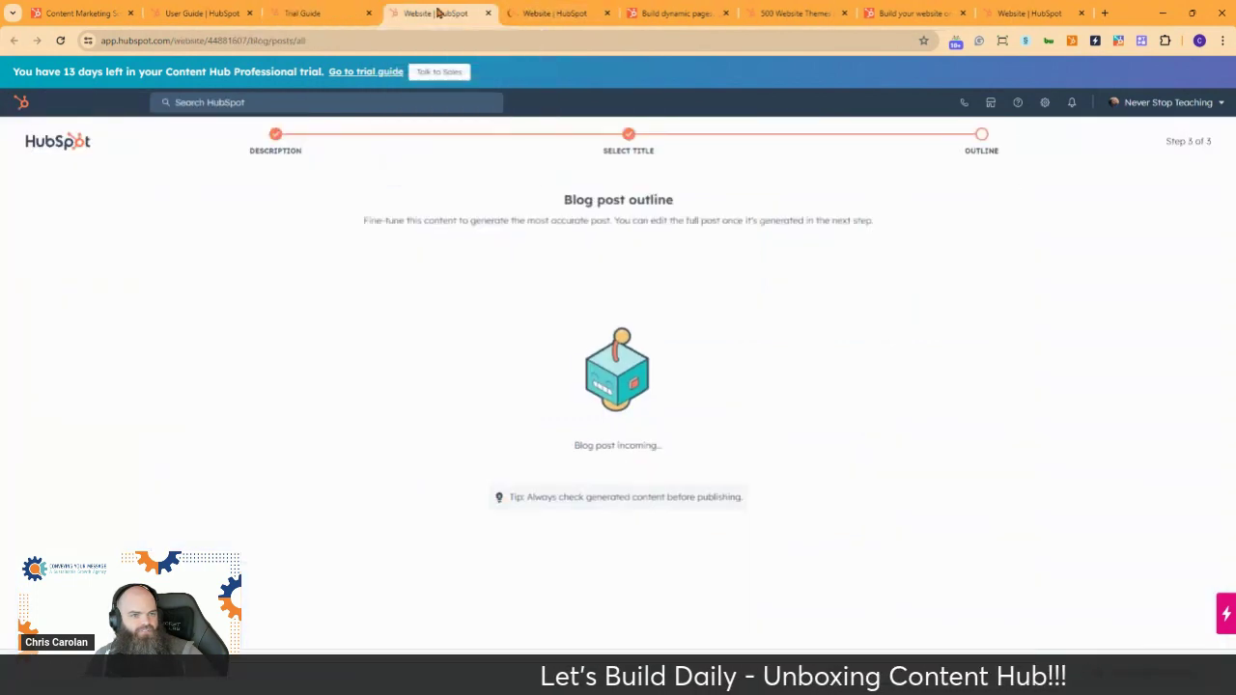
pyautogui.click(556, 15)
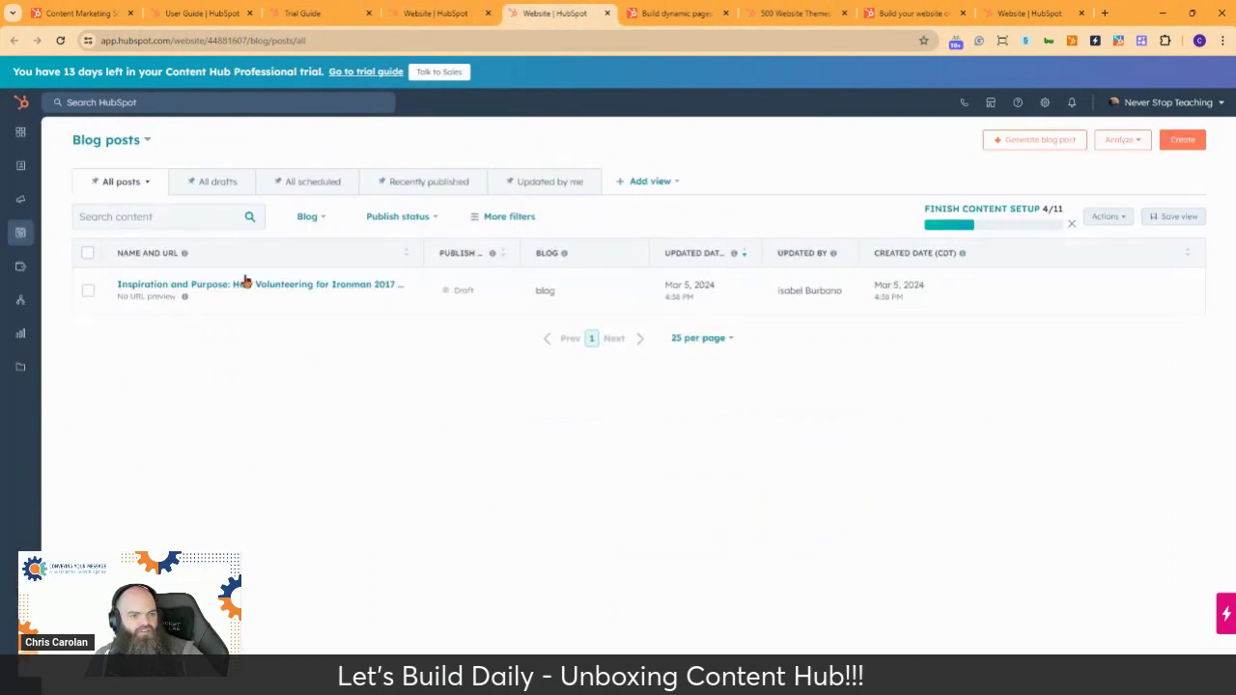
pyautogui.click(187, 288)
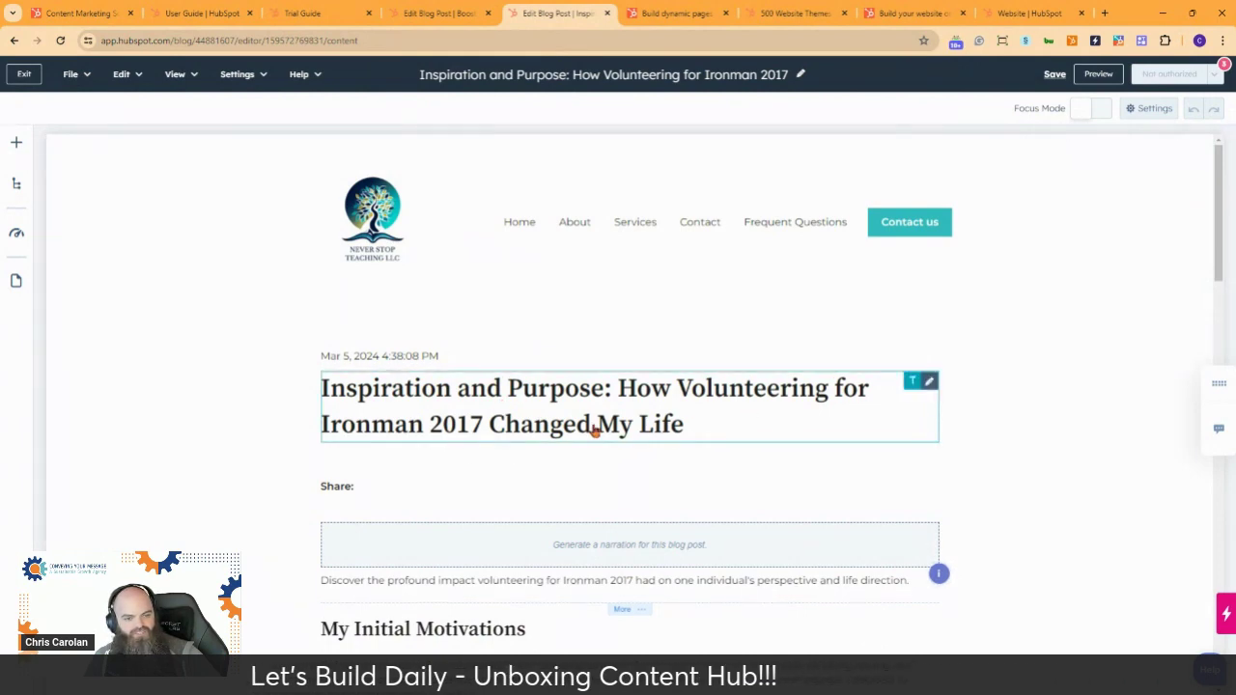
pyautogui.scroll(-3, 765, 453)
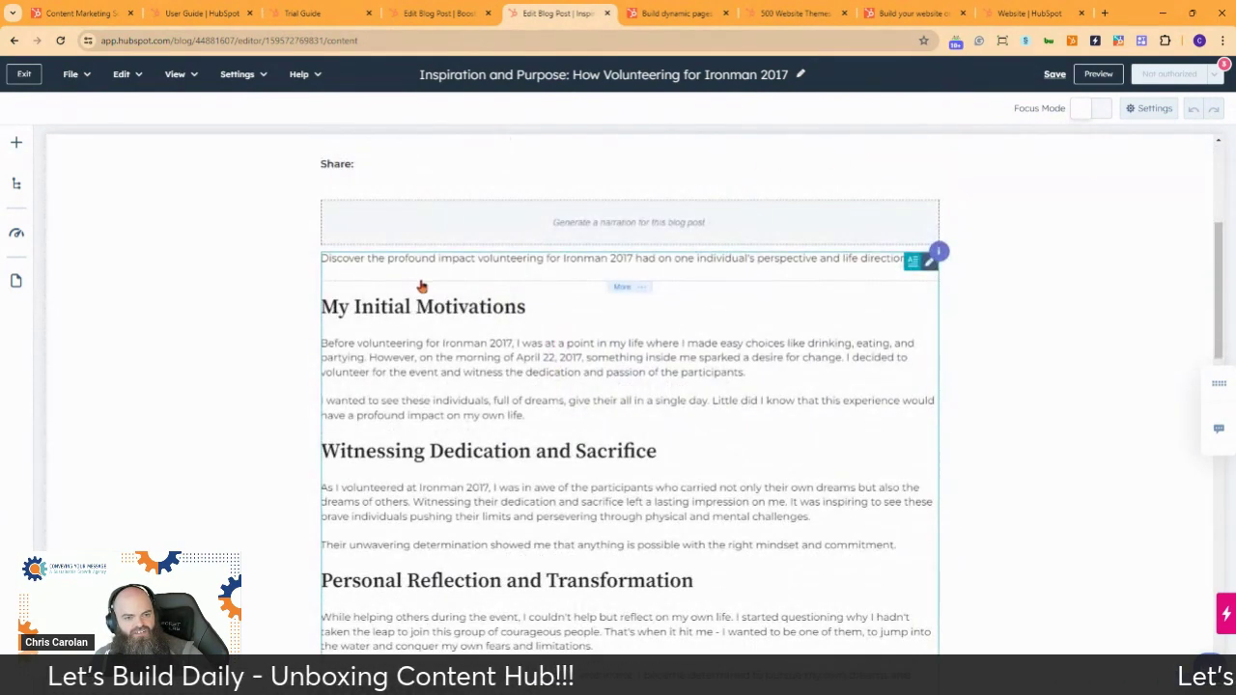
pyautogui.scroll(-3, 398, 328)
pyautogui.scroll(-2, 463, 358)
pyautogui.scroll(6, 537, 394)
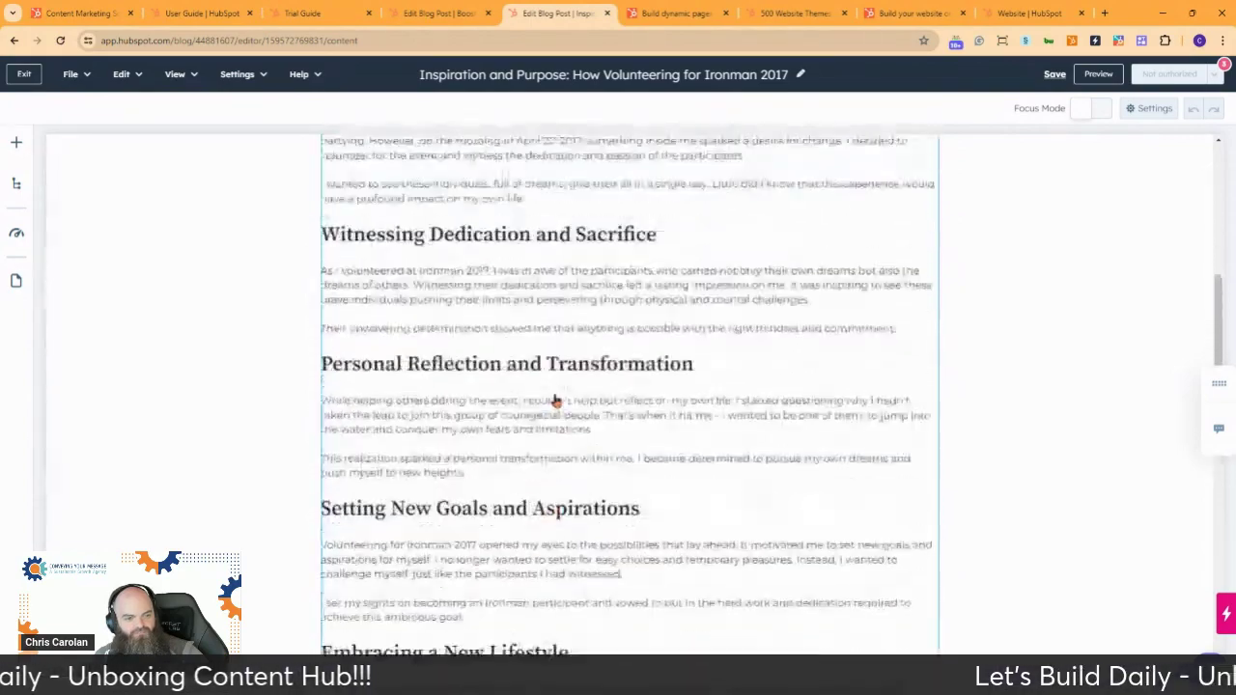
pyautogui.scroll(-7, 498, 376)
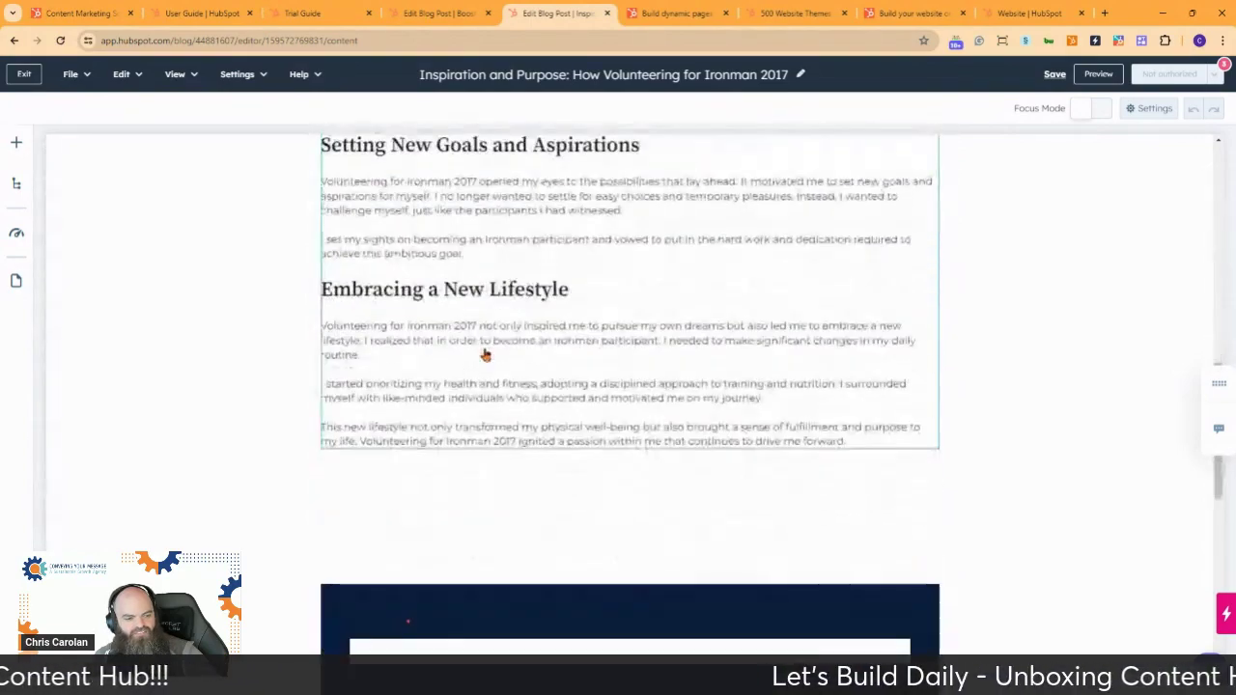
pyautogui.scroll(3, 464, 337)
pyautogui.click(411, 11)
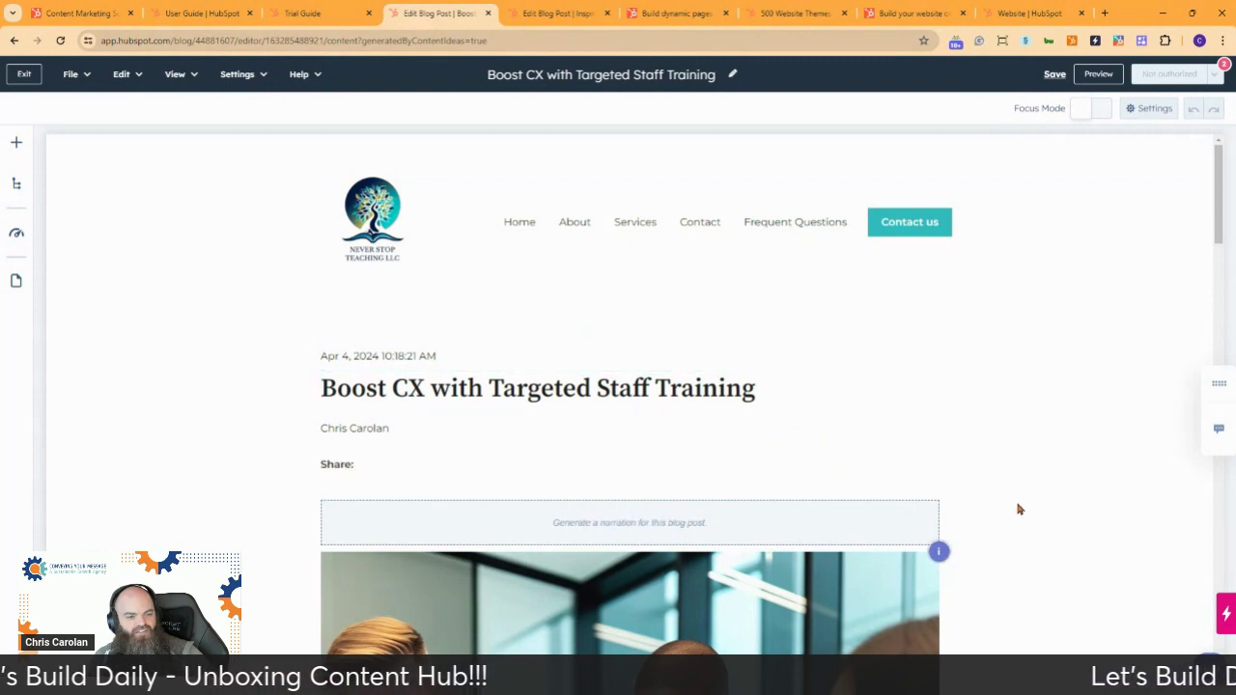
pyautogui.scroll(-2, 1017, 508)
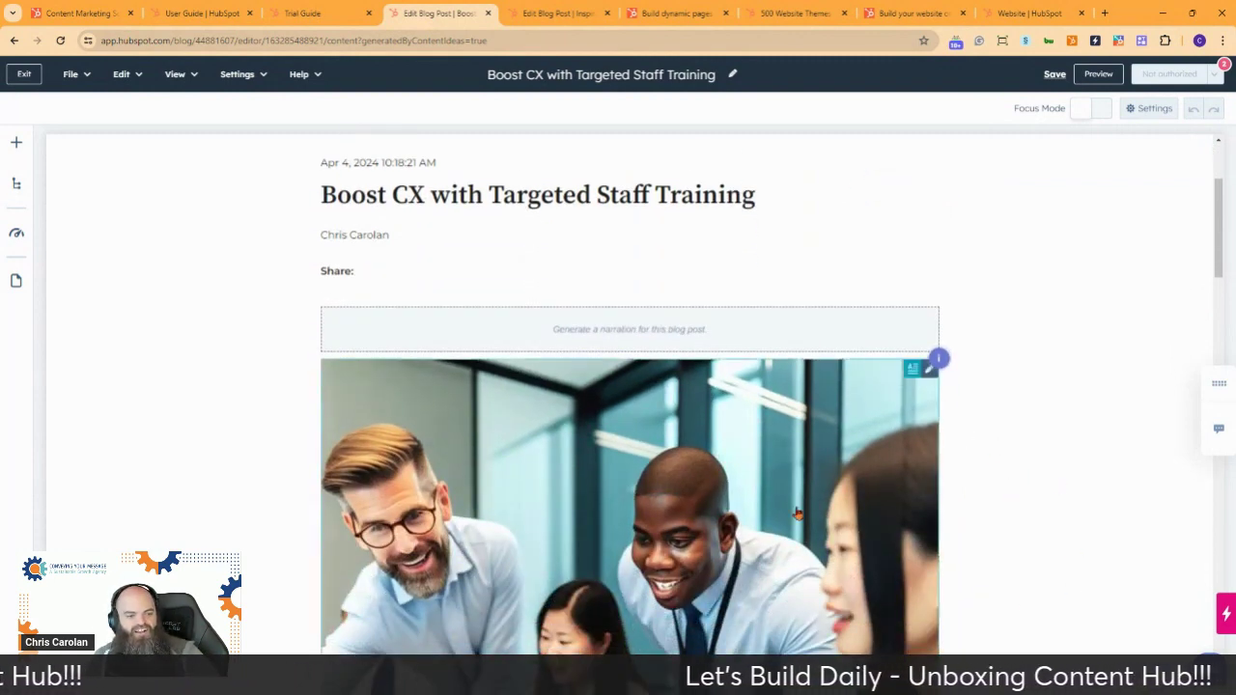
pyautogui.scroll(-2, 720, 473)
pyautogui.scroll(-2, 716, 468)
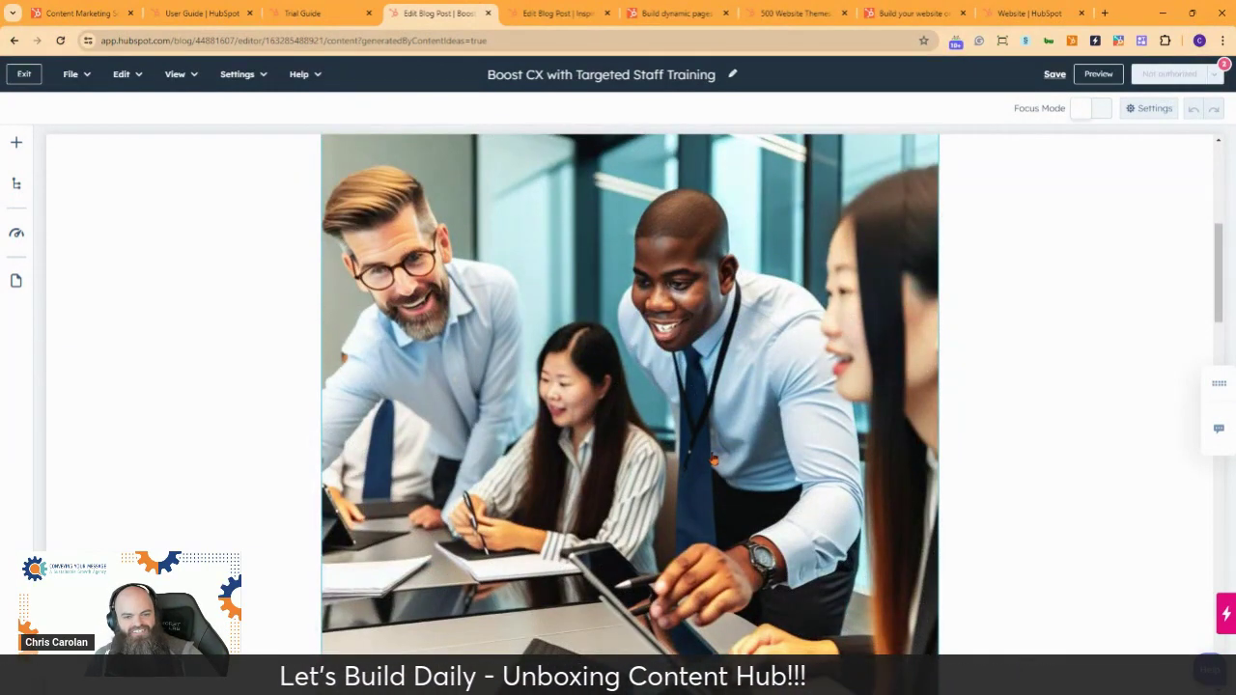
pyautogui.scroll(-2, 714, 461)
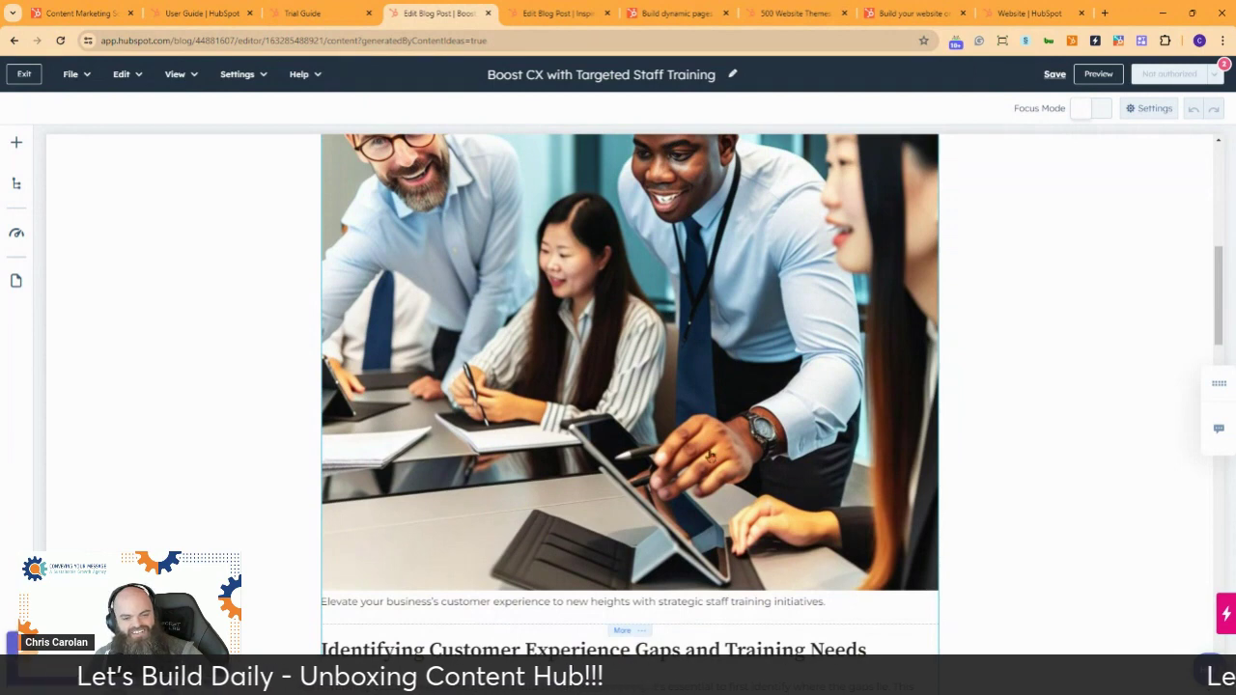
pyautogui.scroll(3, 711, 455)
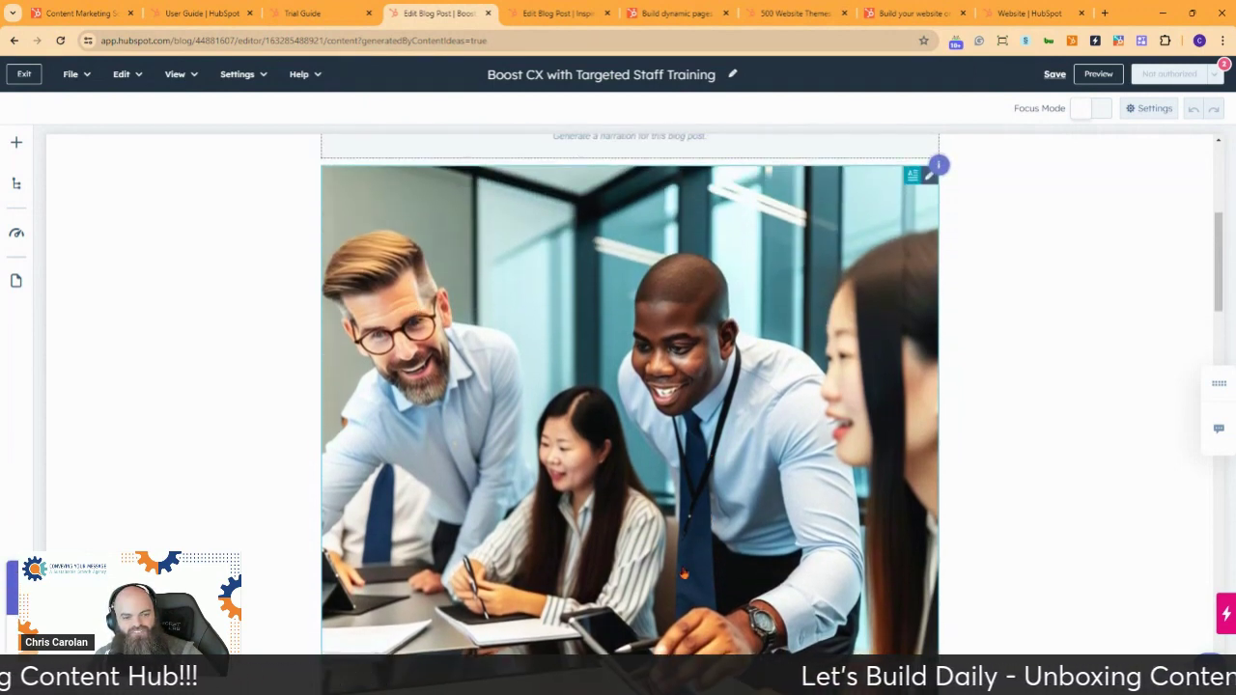
pyautogui.scroll(-3, 695, 531)
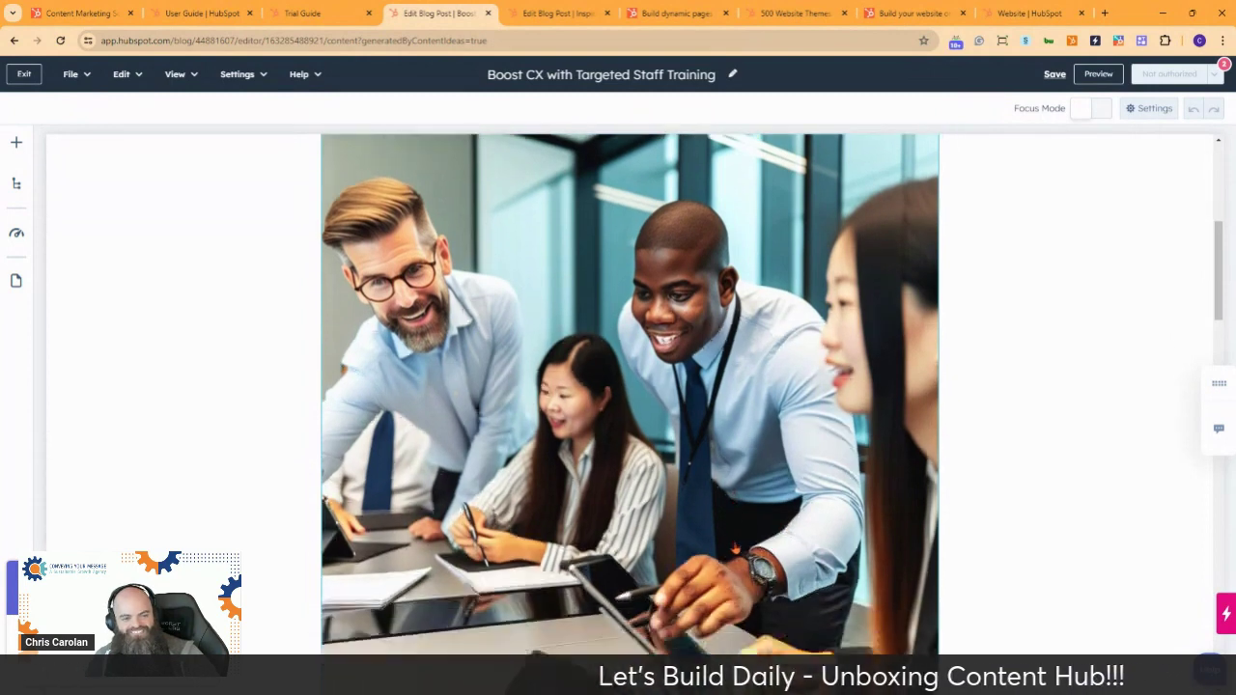
pyautogui.scroll(1, 710, 516)
pyautogui.scroll(1, 710, 516)
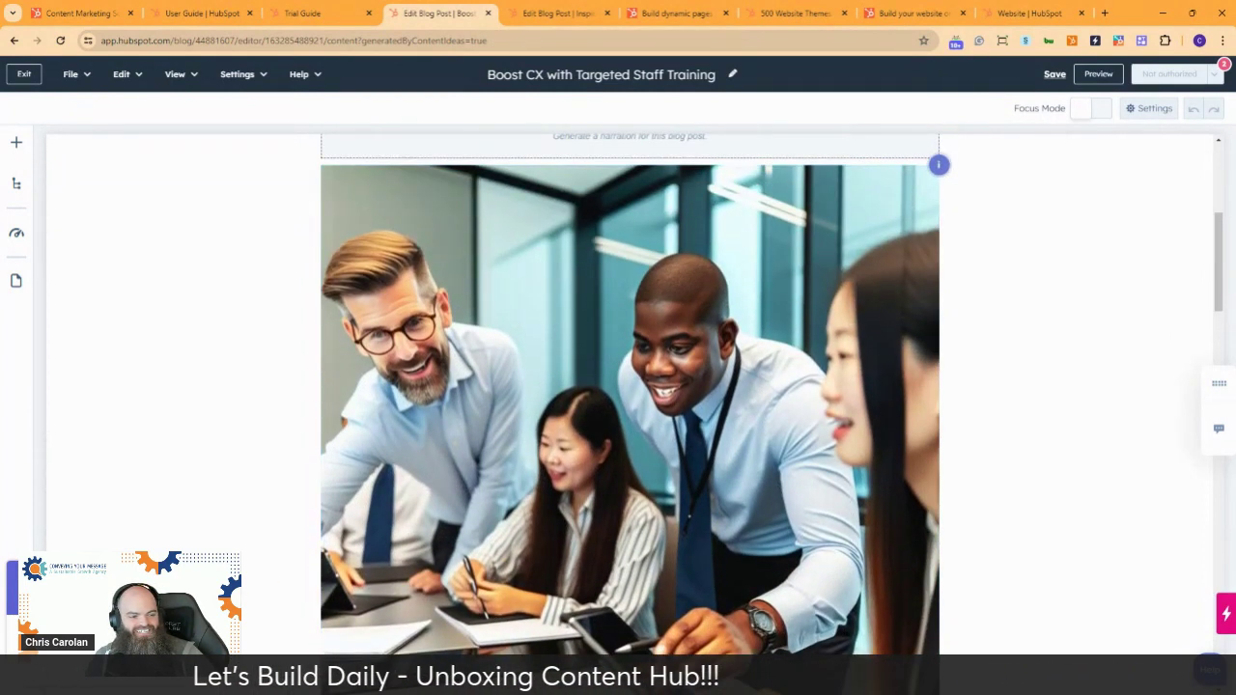
pyautogui.scroll(3, 562, 491)
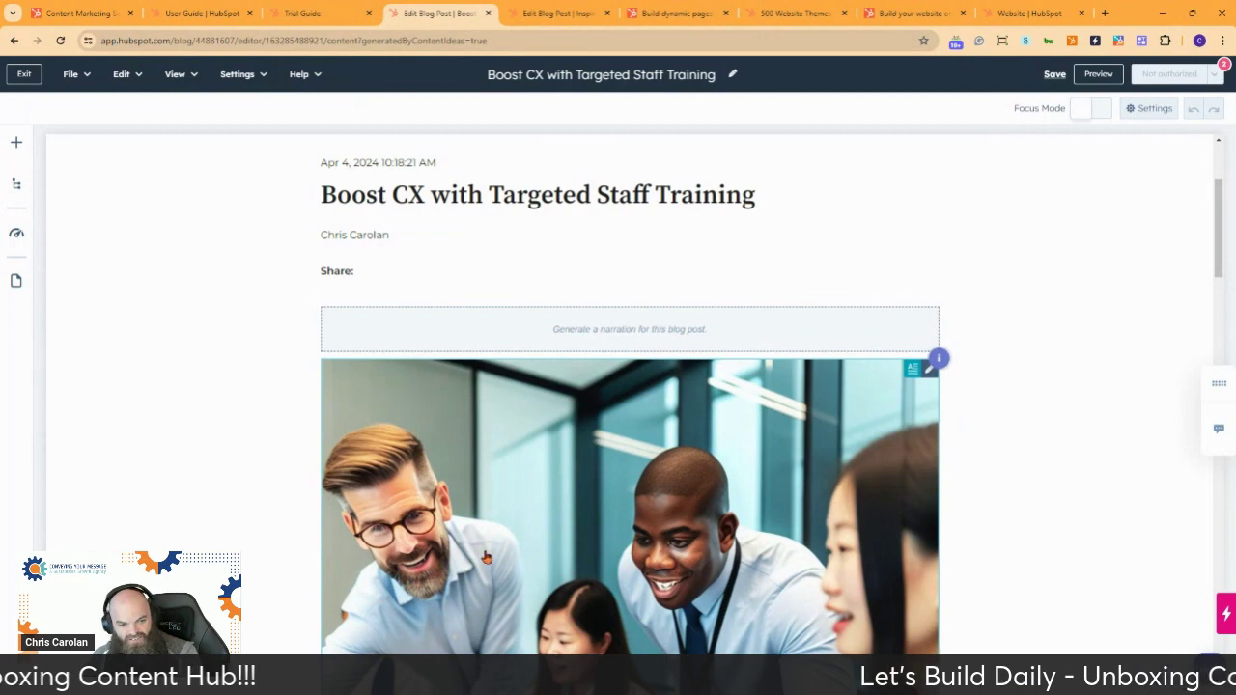
pyautogui.scroll(-1, 795, 604)
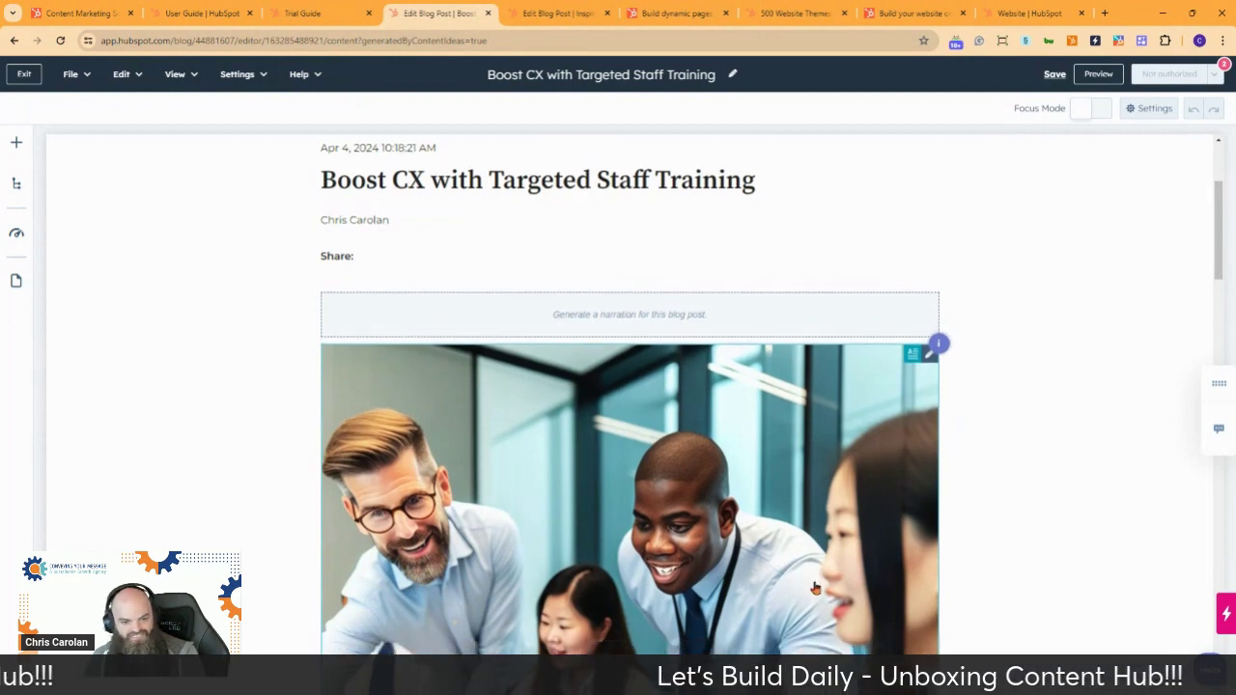
pyautogui.scroll(1, 720, 513)
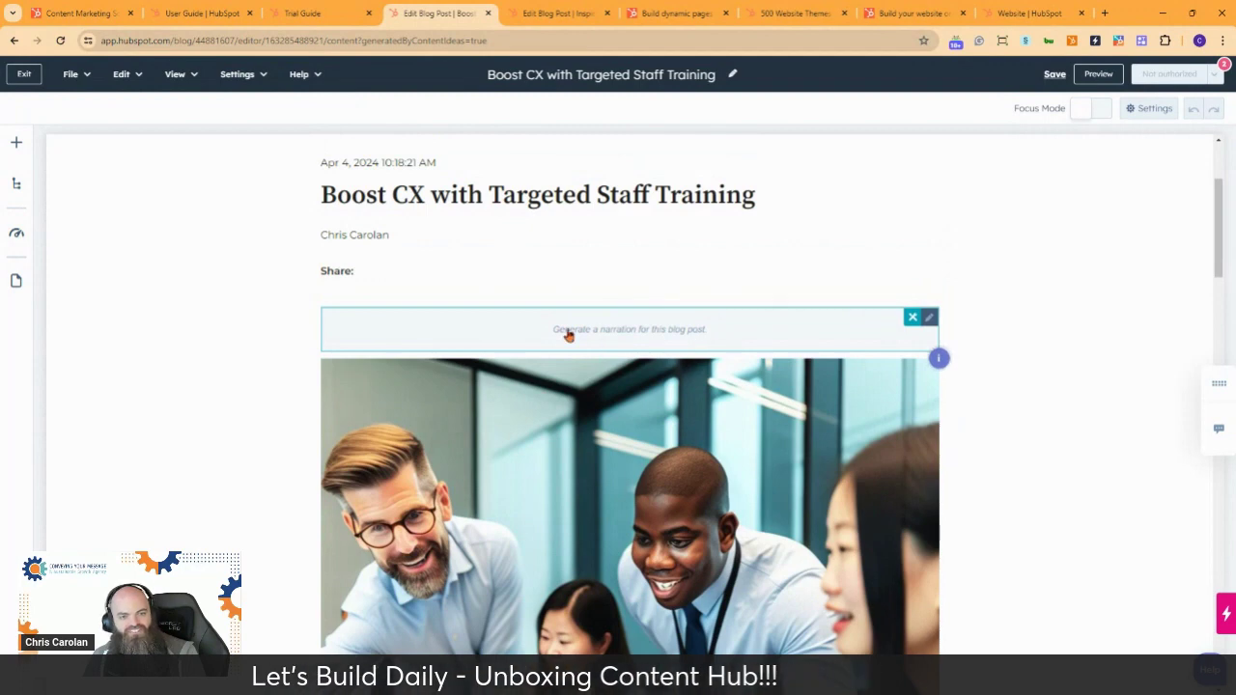
# Open the post's narration settings and pick Echo as the AI voice after previewing it
pyautogui.click(602, 336)
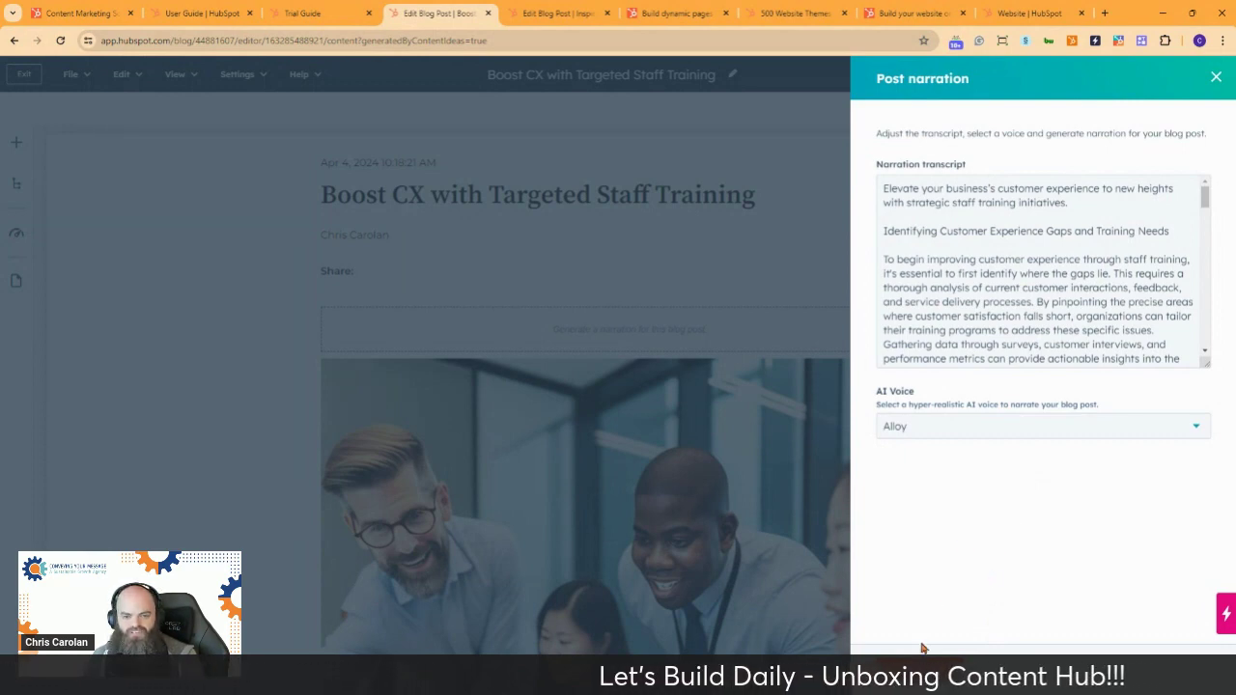
pyautogui.click(946, 437)
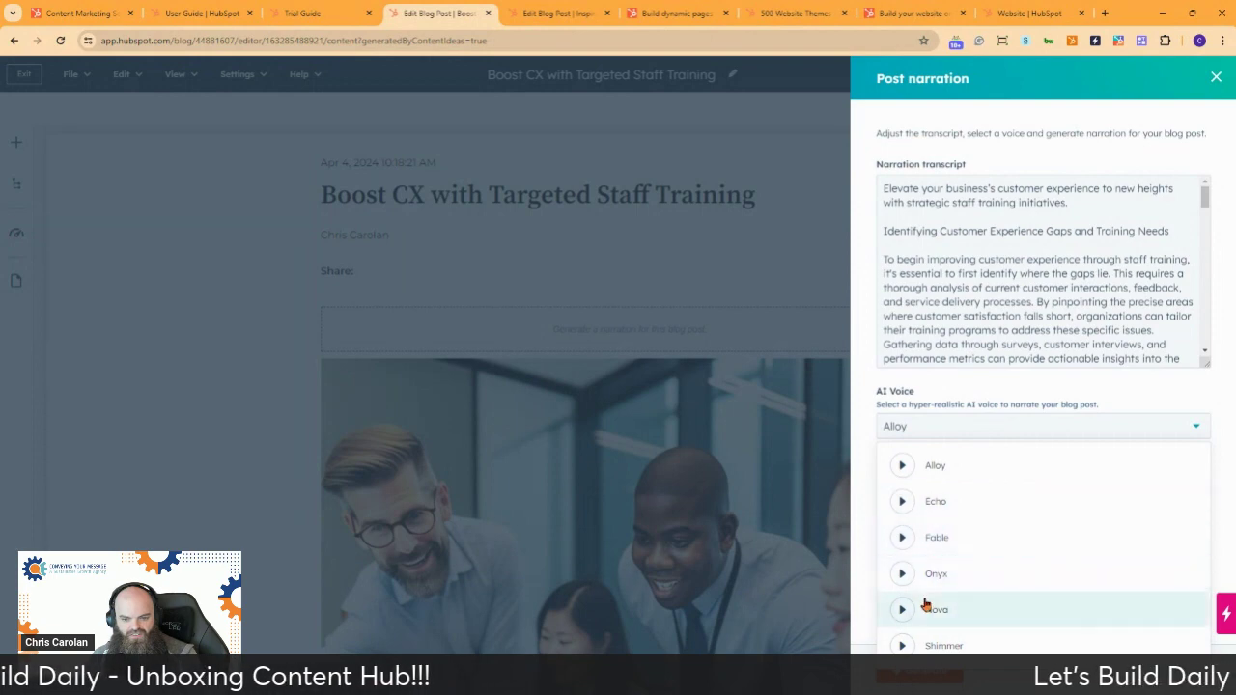
pyautogui.click(904, 500)
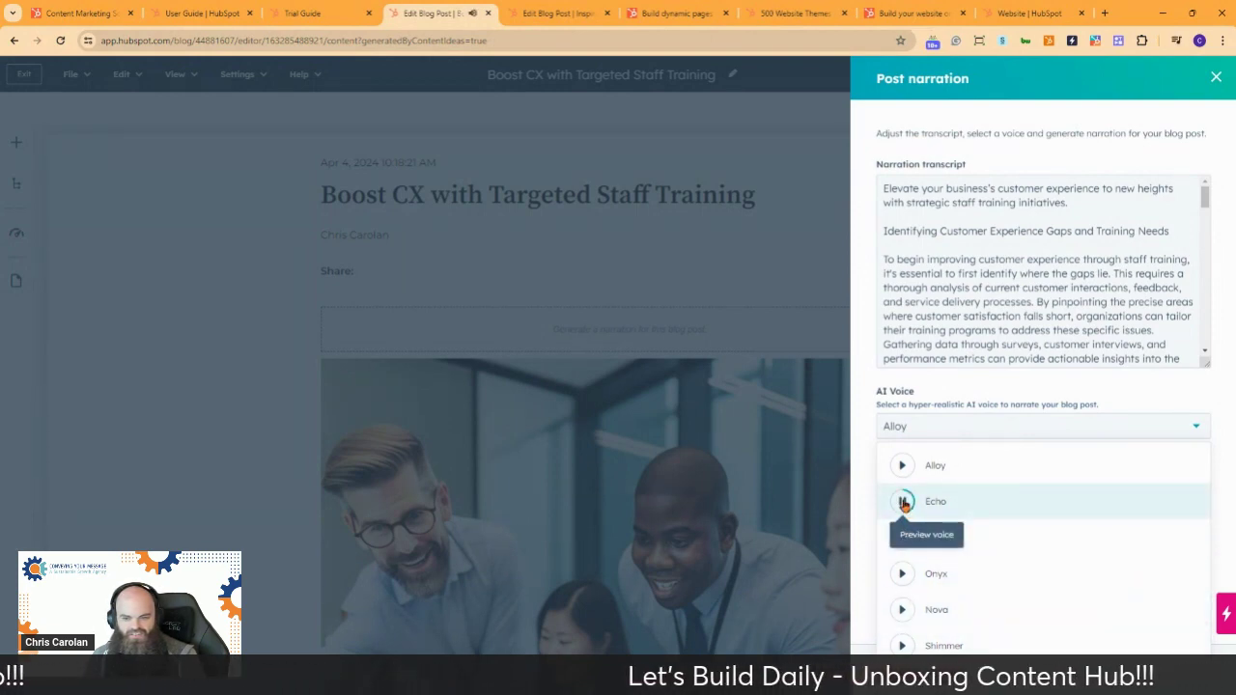
pyautogui.click(903, 505)
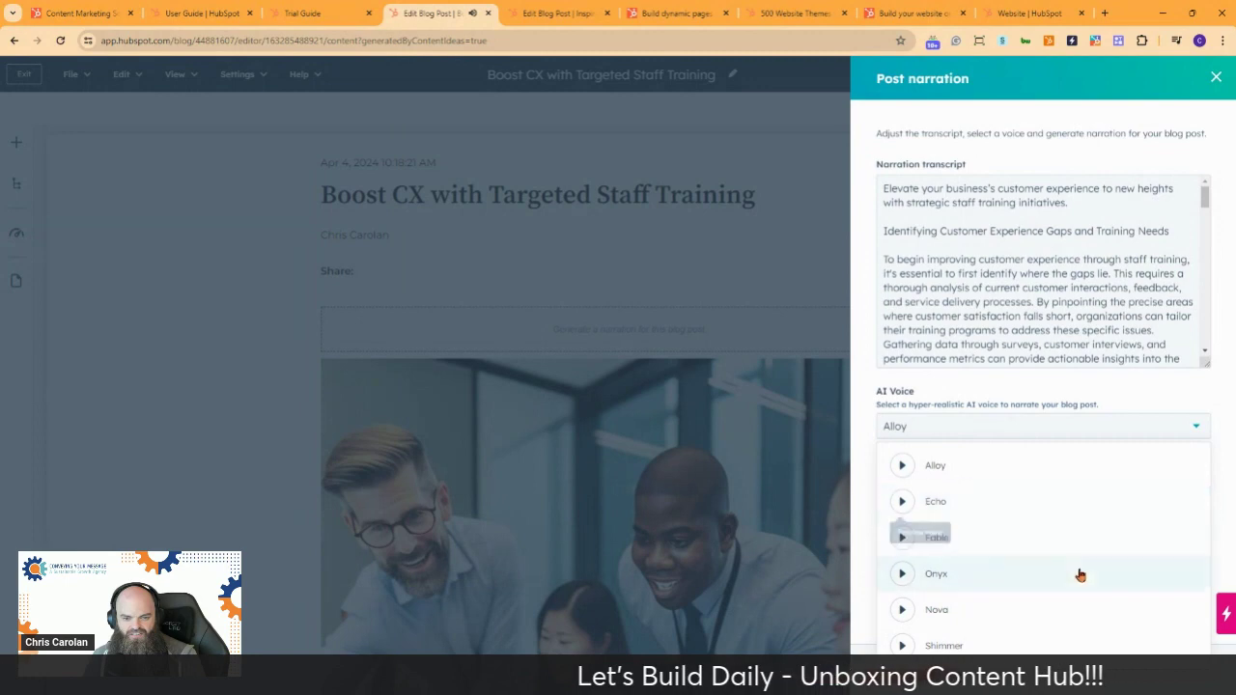
pyautogui.click(985, 503)
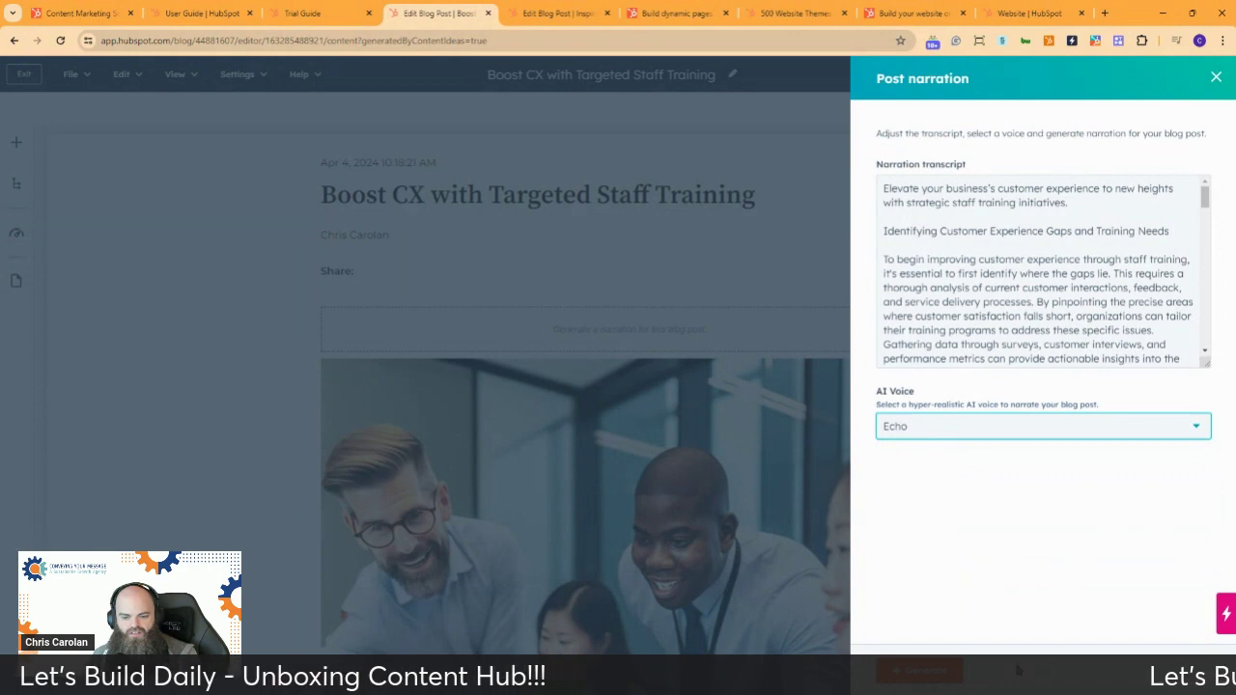
# Generate the 4:55 narration, test its playback, and save it to the post
pyautogui.click(927, 669)
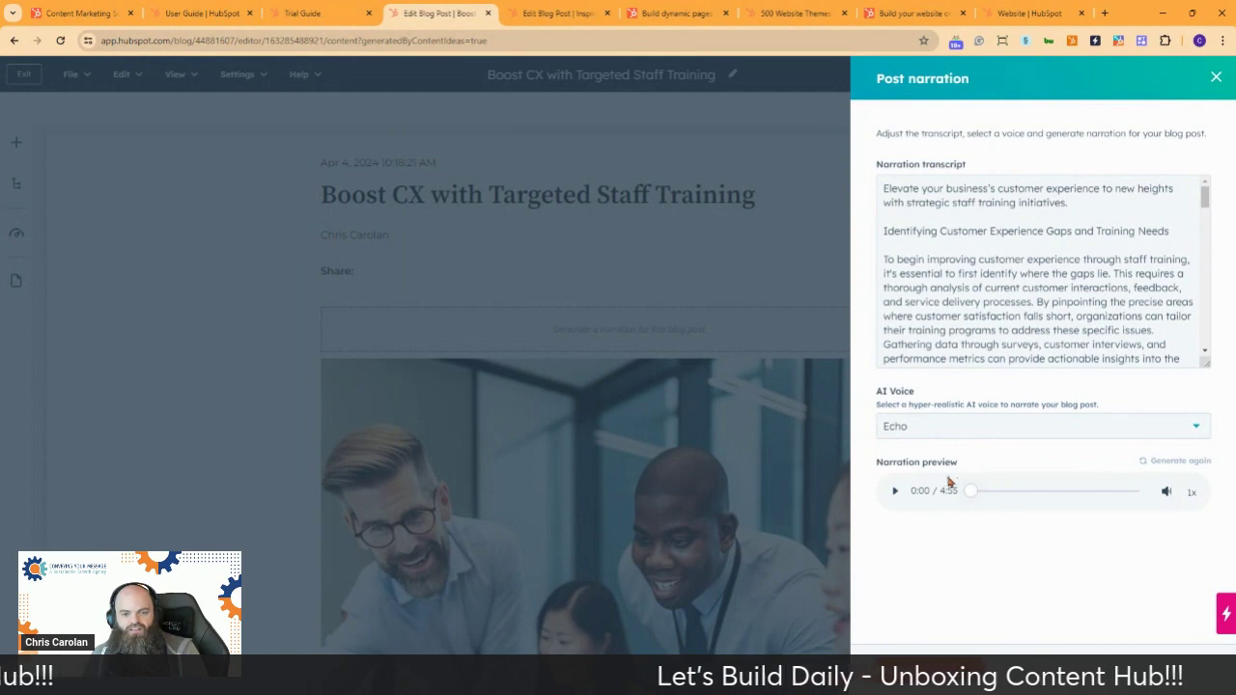
pyautogui.click(895, 492)
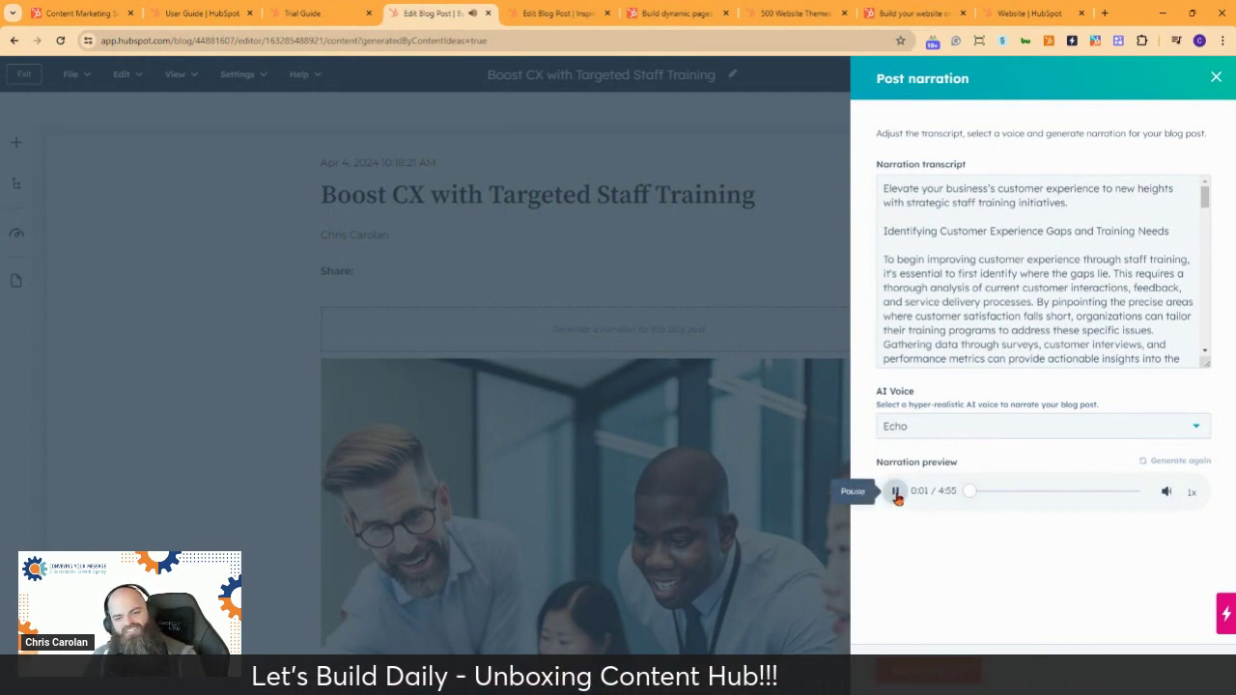
pyautogui.click(896, 494)
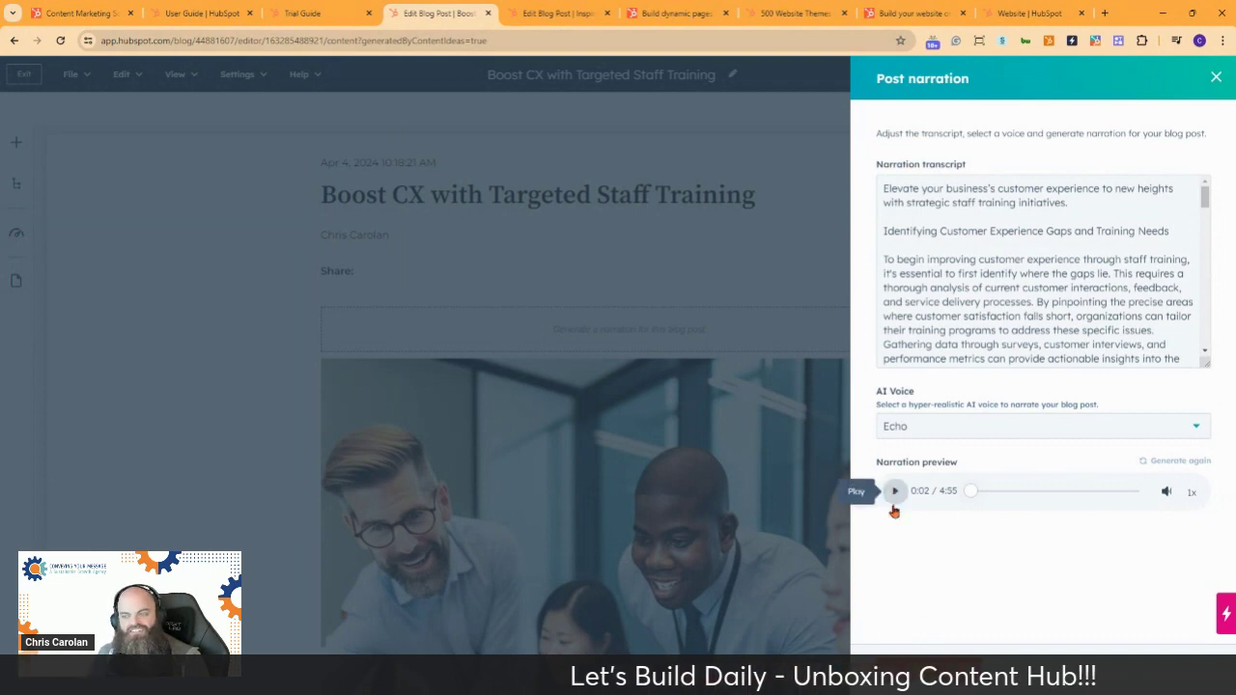
pyautogui.click(928, 667)
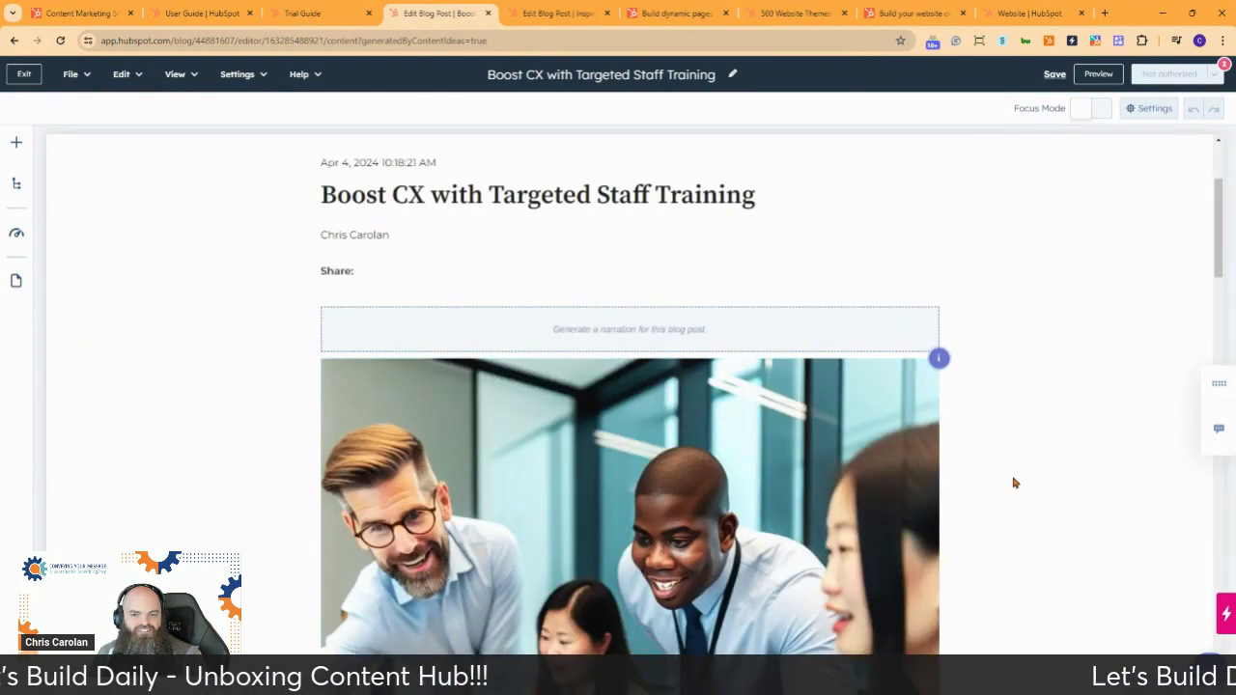
# Reload the Boost CX editor, close the extra editor tab, and preview the narrated post
pyautogui.scroll(-5, 995, 490)
pyautogui.scroll(8, 975, 475)
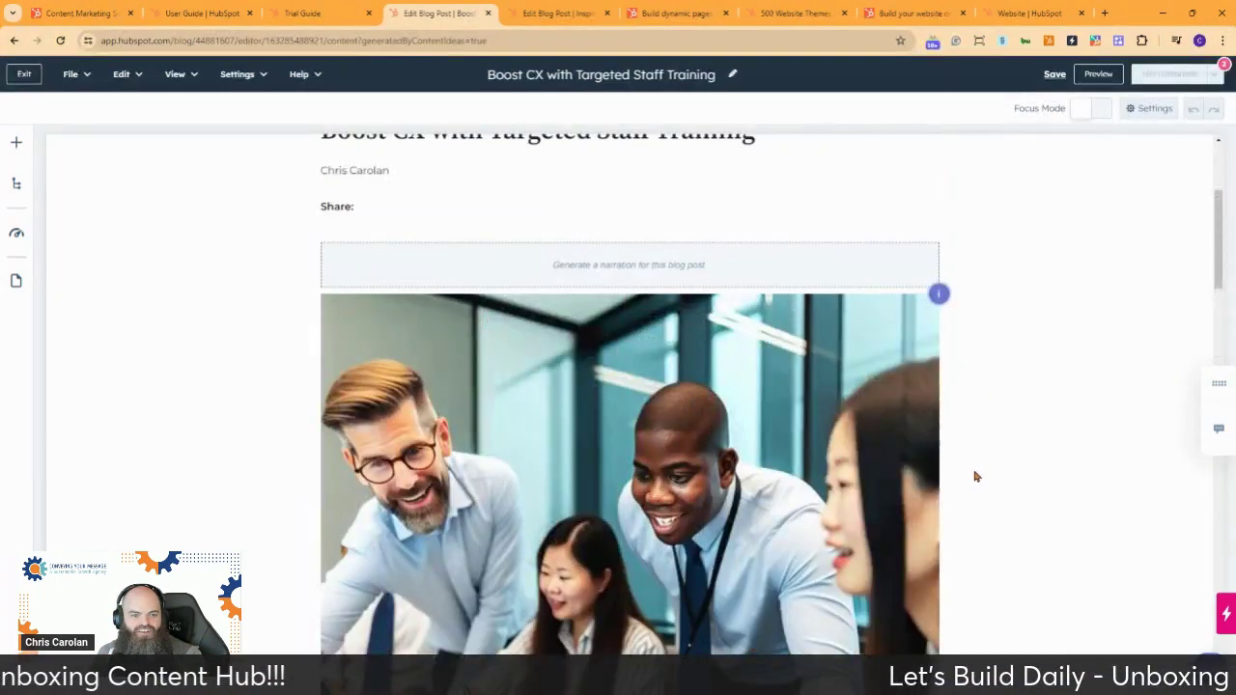
pyautogui.scroll(-2, 579, 418)
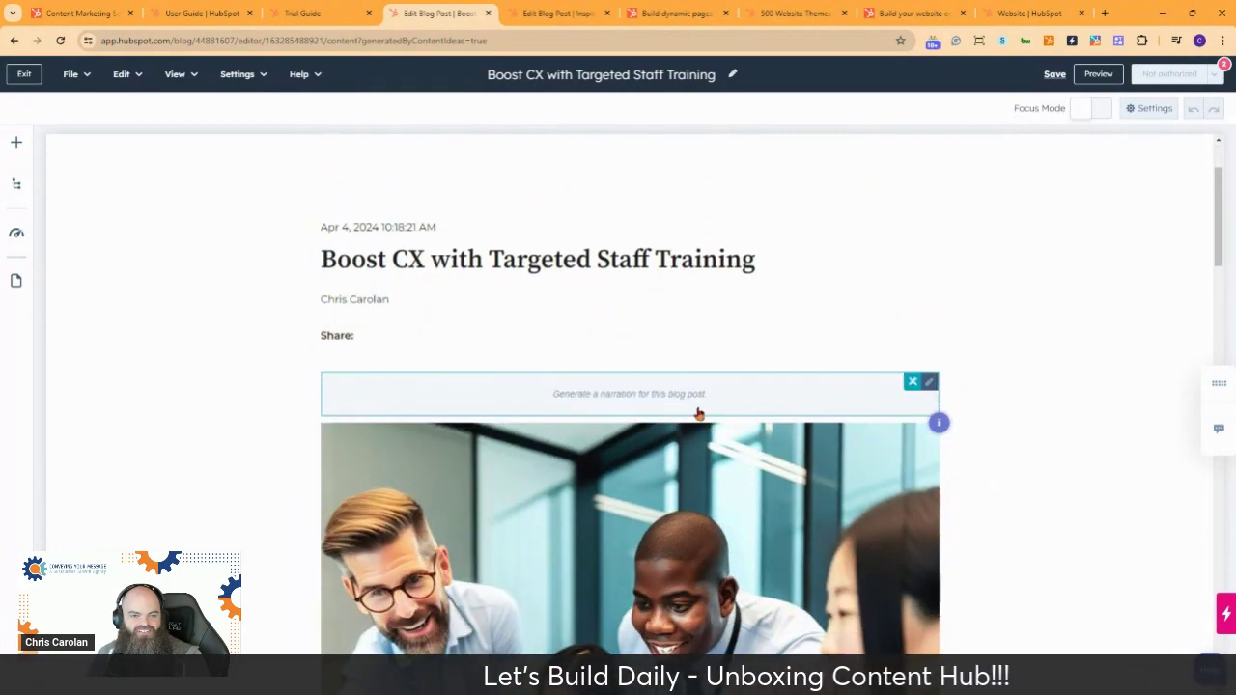
pyautogui.scroll(-6, 690, 405)
pyautogui.scroll(-3, 677, 391)
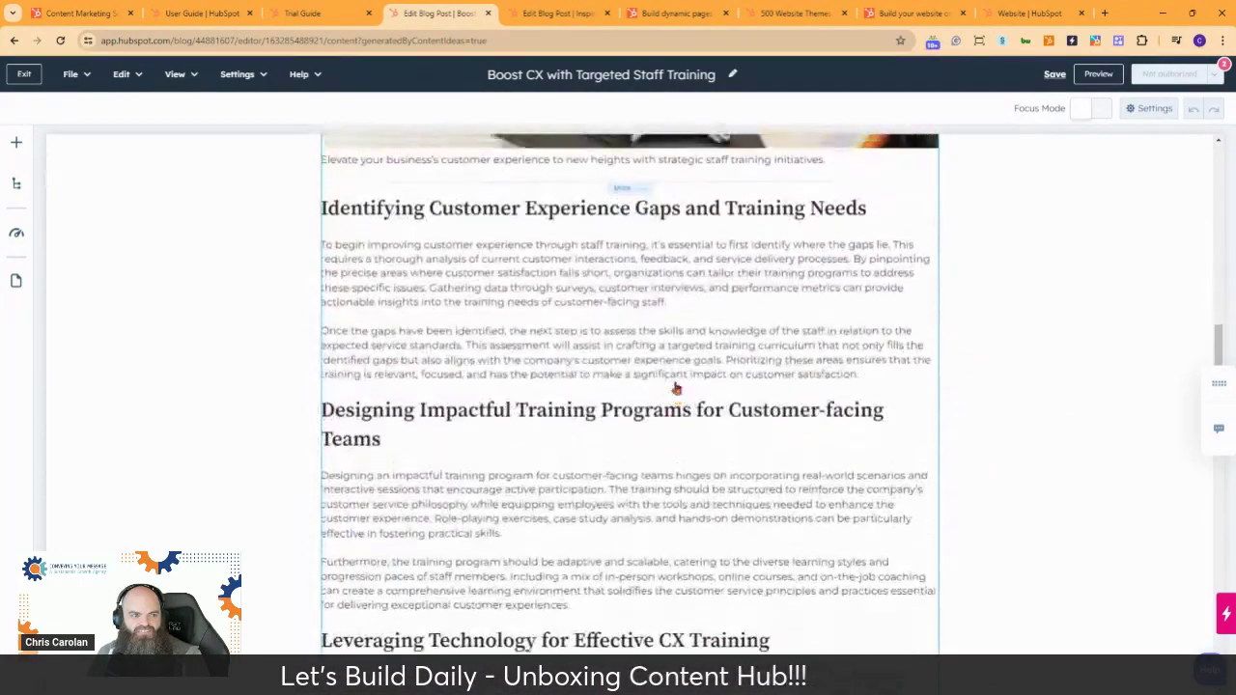
pyautogui.scroll(5, 676, 389)
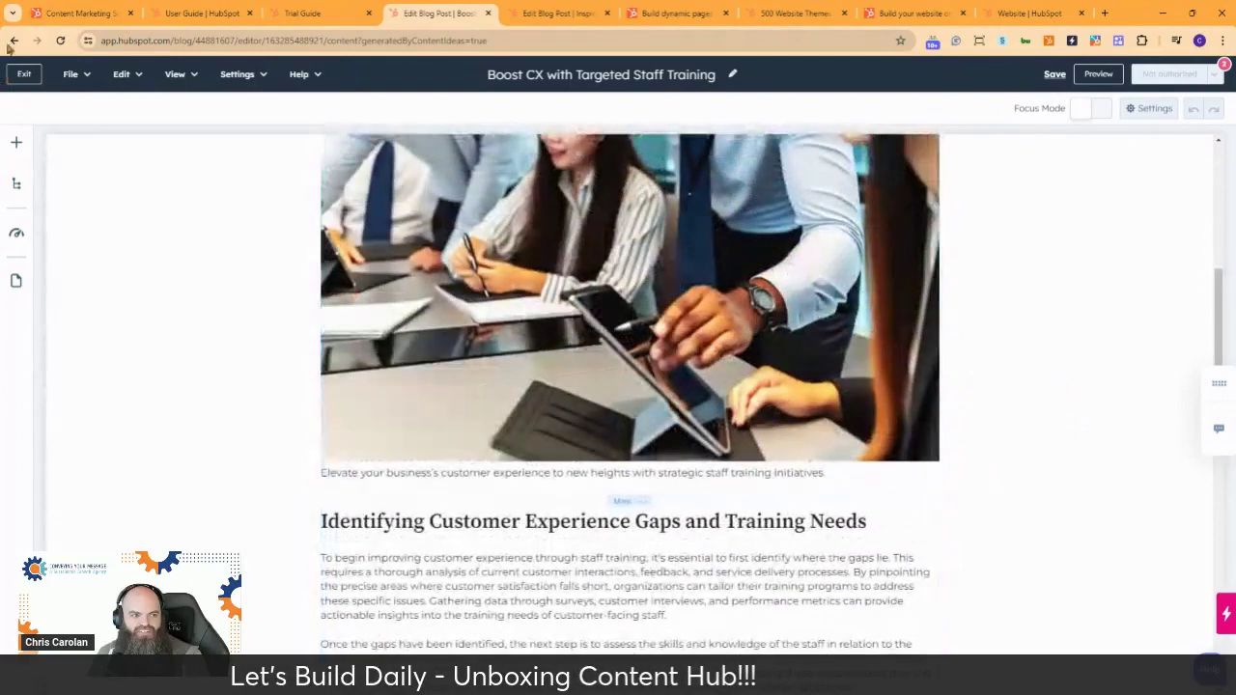
pyautogui.click(59, 41)
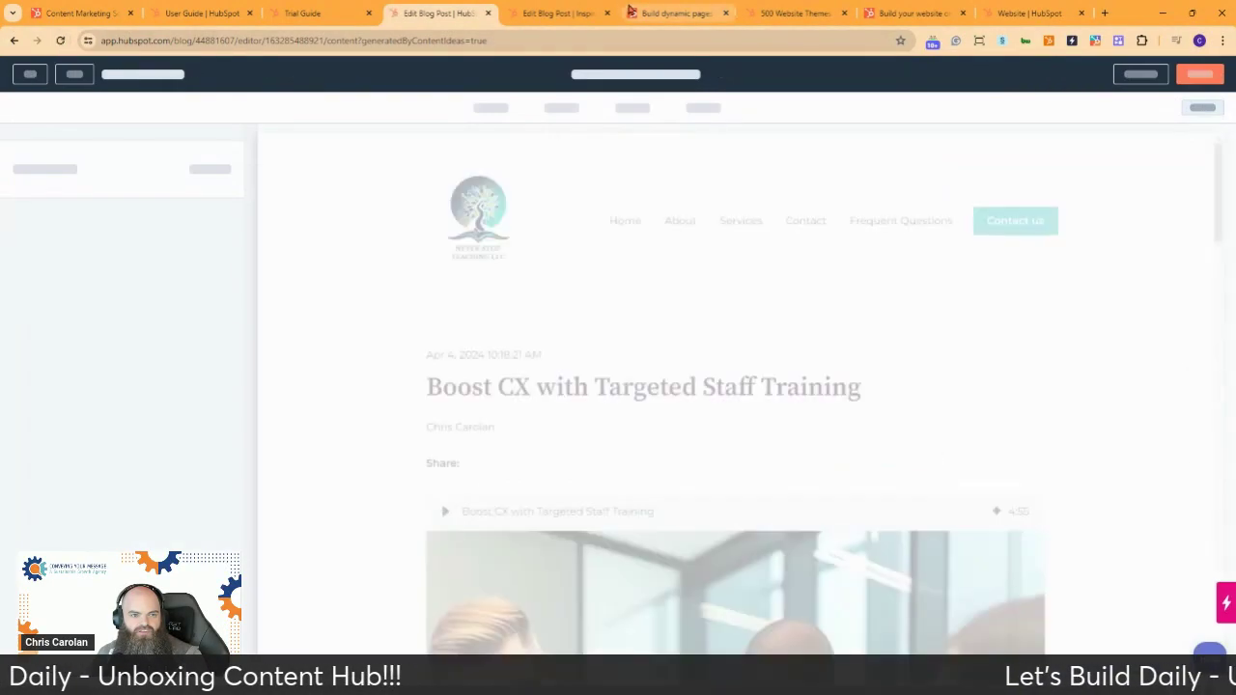
pyautogui.click(607, 13)
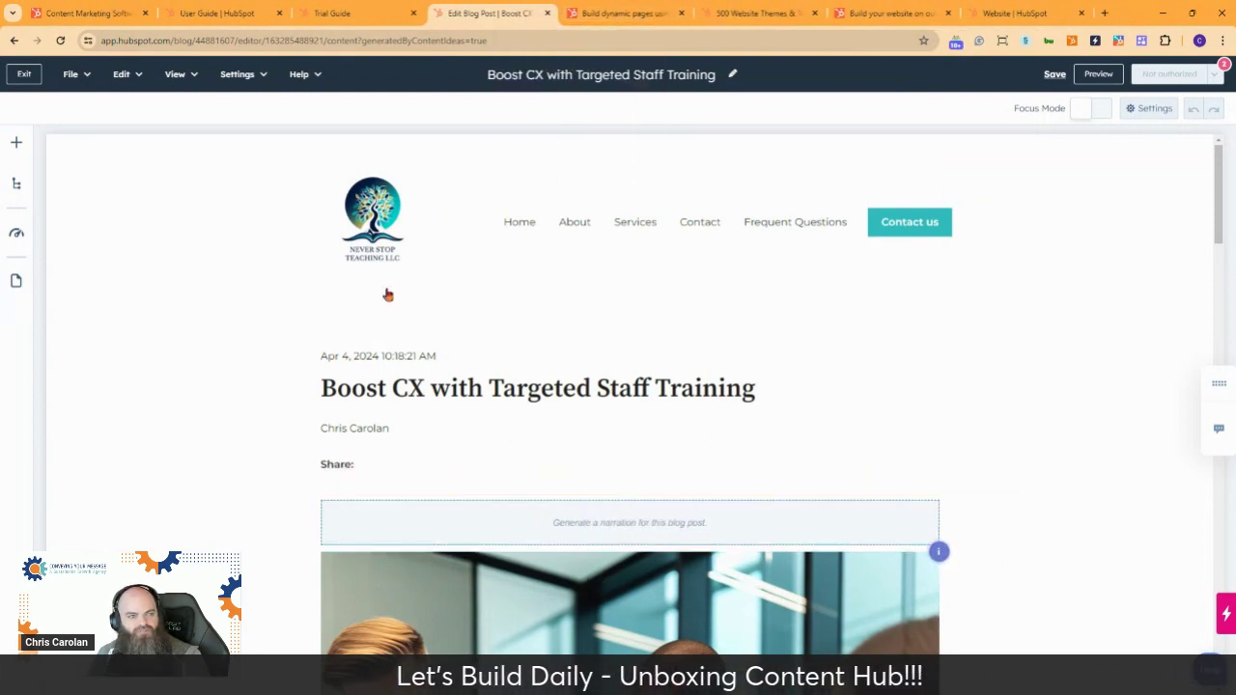
pyautogui.click(1098, 74)
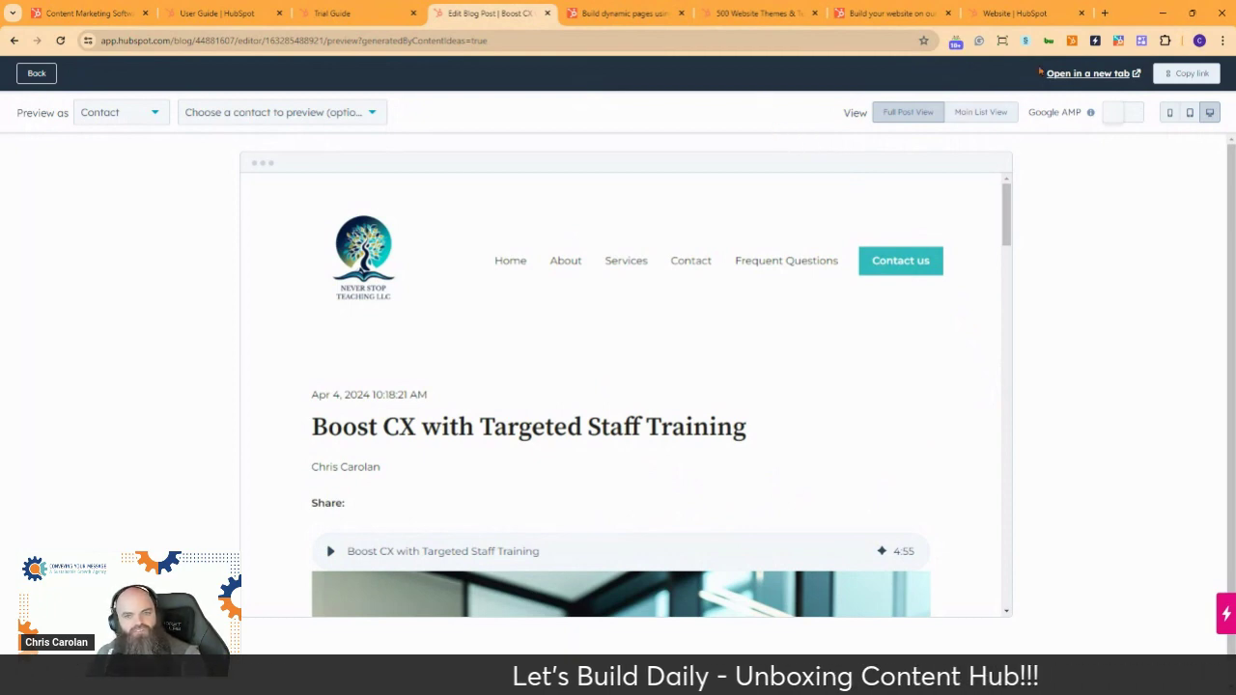
# View the Boost CX preview in a separate tab, then go back to editing the post
pyautogui.click(1098, 74)
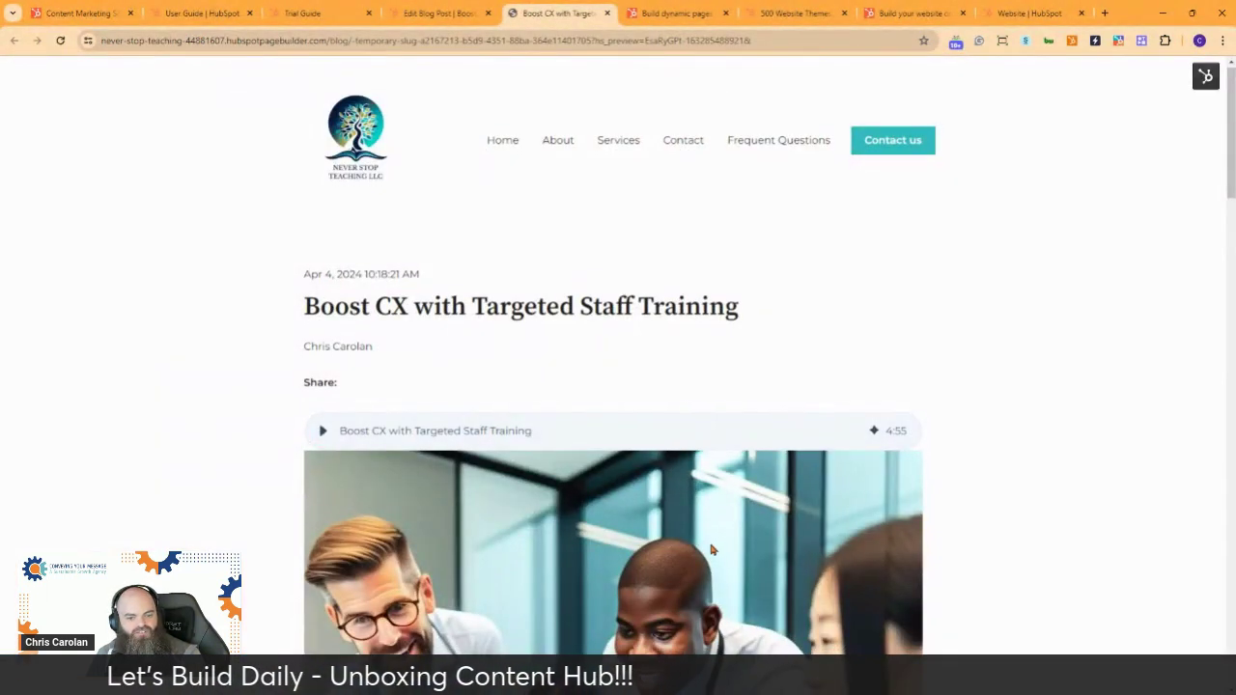
pyautogui.scroll(-10, 675, 473)
pyautogui.scroll(10, 673, 467)
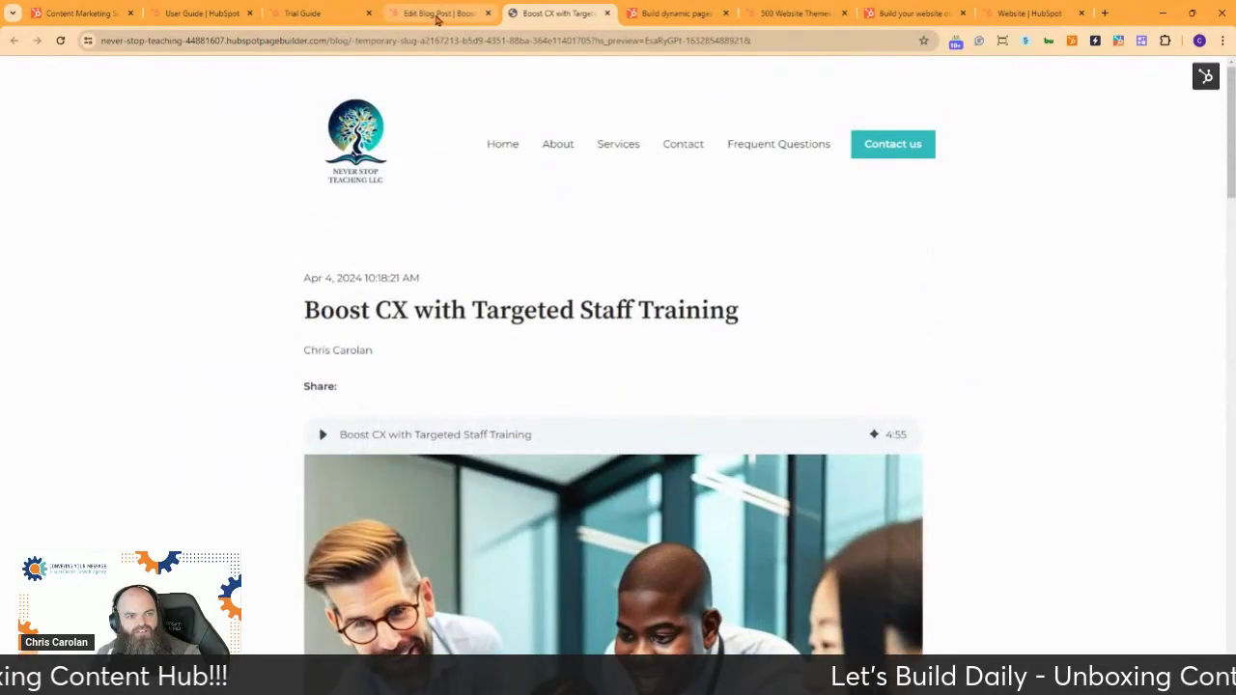
pyautogui.click(437, 16)
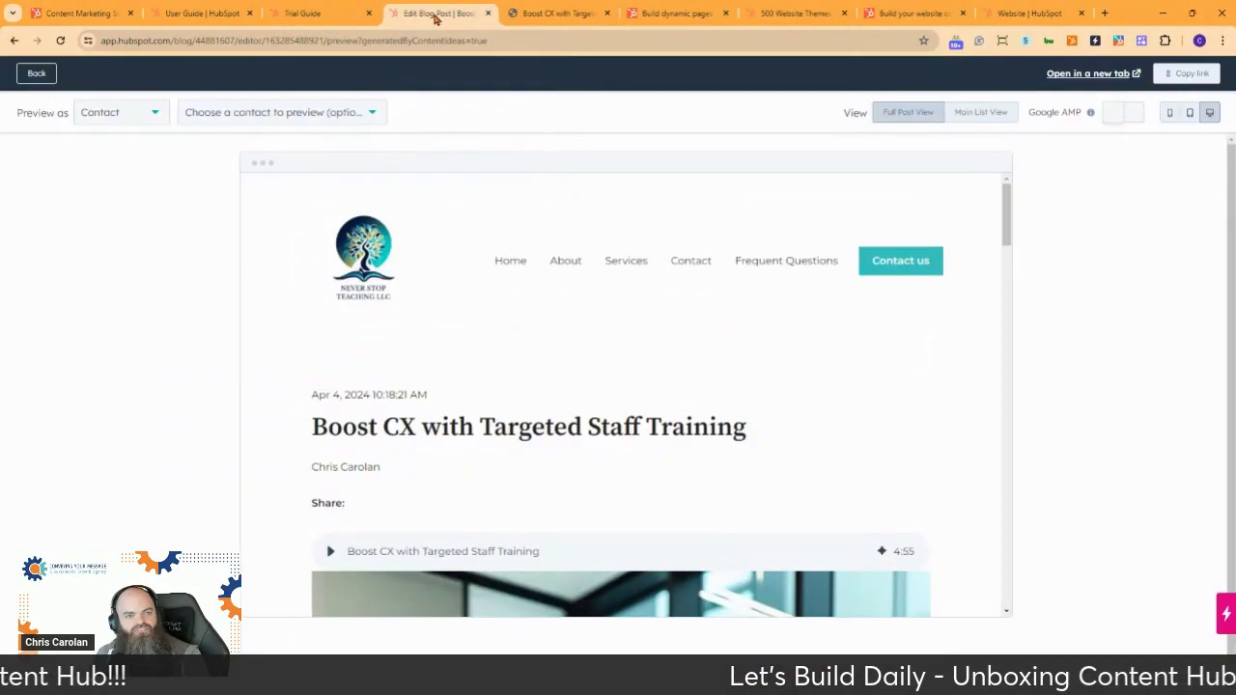
pyautogui.click(38, 75)
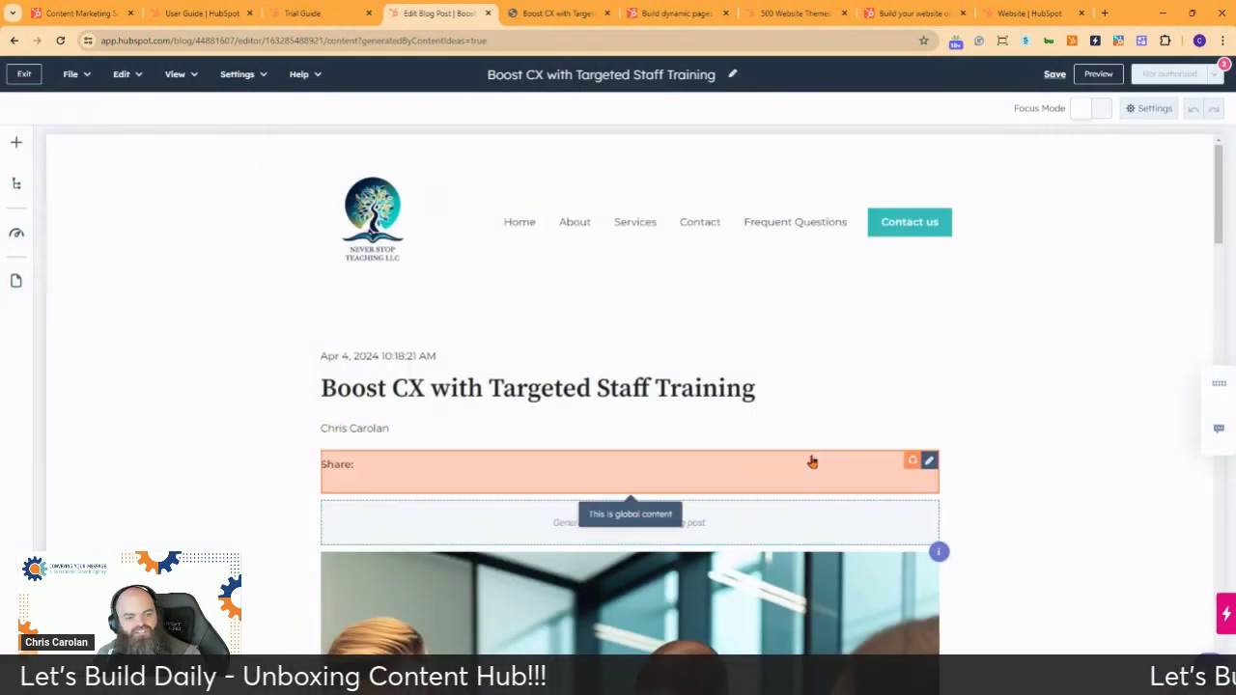
pyautogui.scroll(-2, 984, 508)
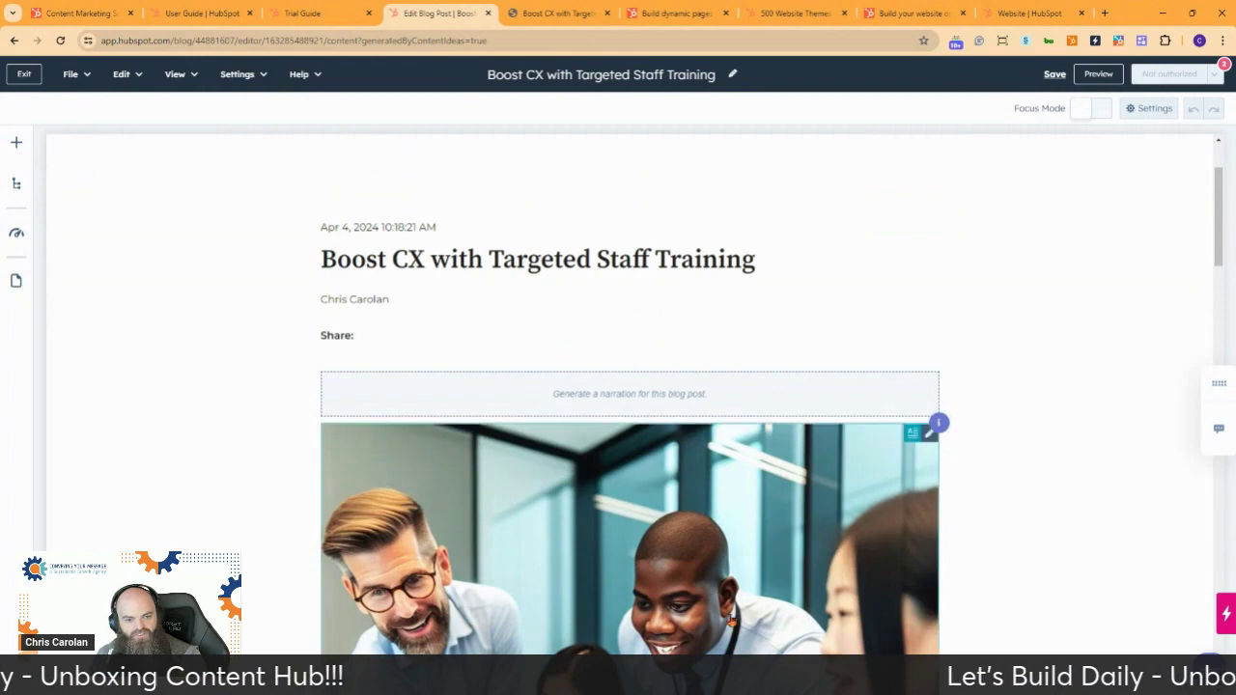
pyautogui.scroll(-3, 975, 407)
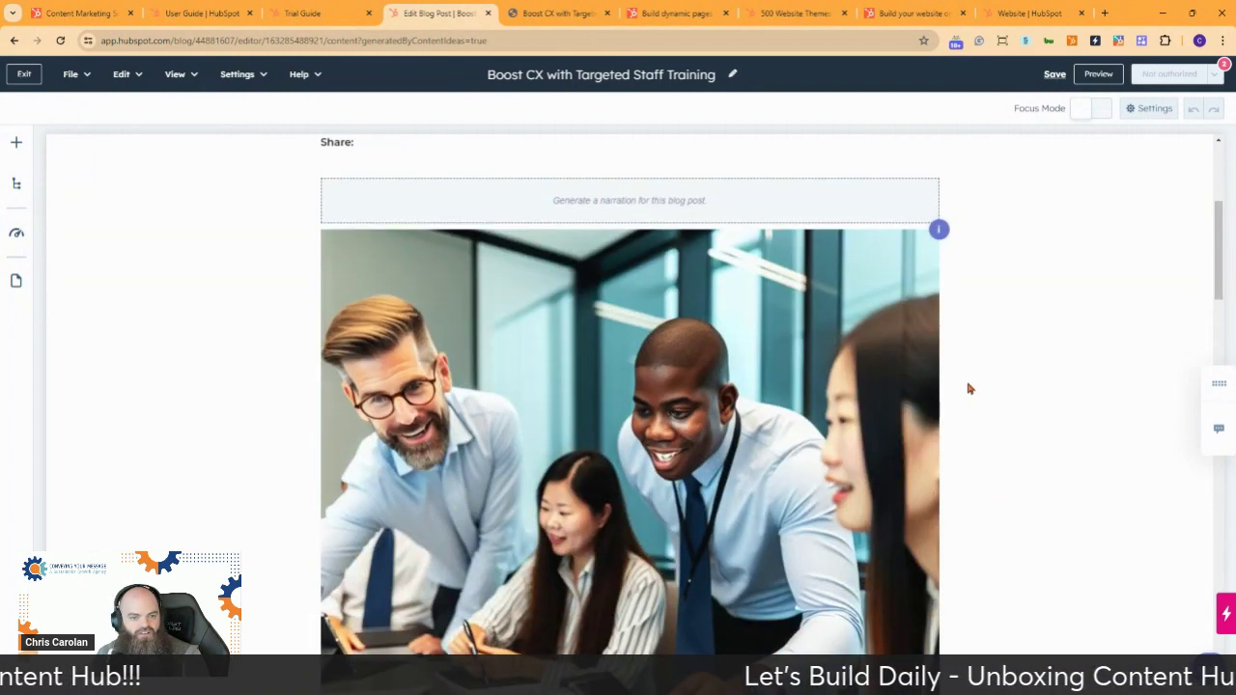
pyautogui.scroll(-2, 965, 381)
pyautogui.scroll(4, 960, 373)
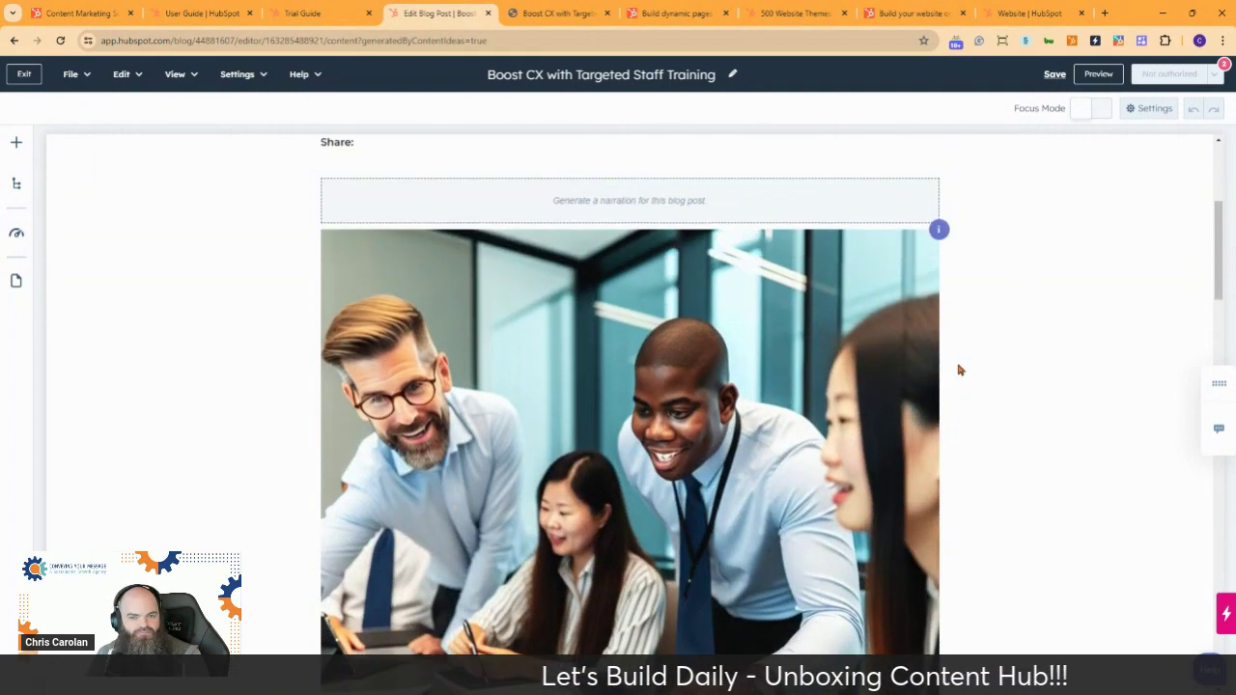
pyautogui.click(939, 359)
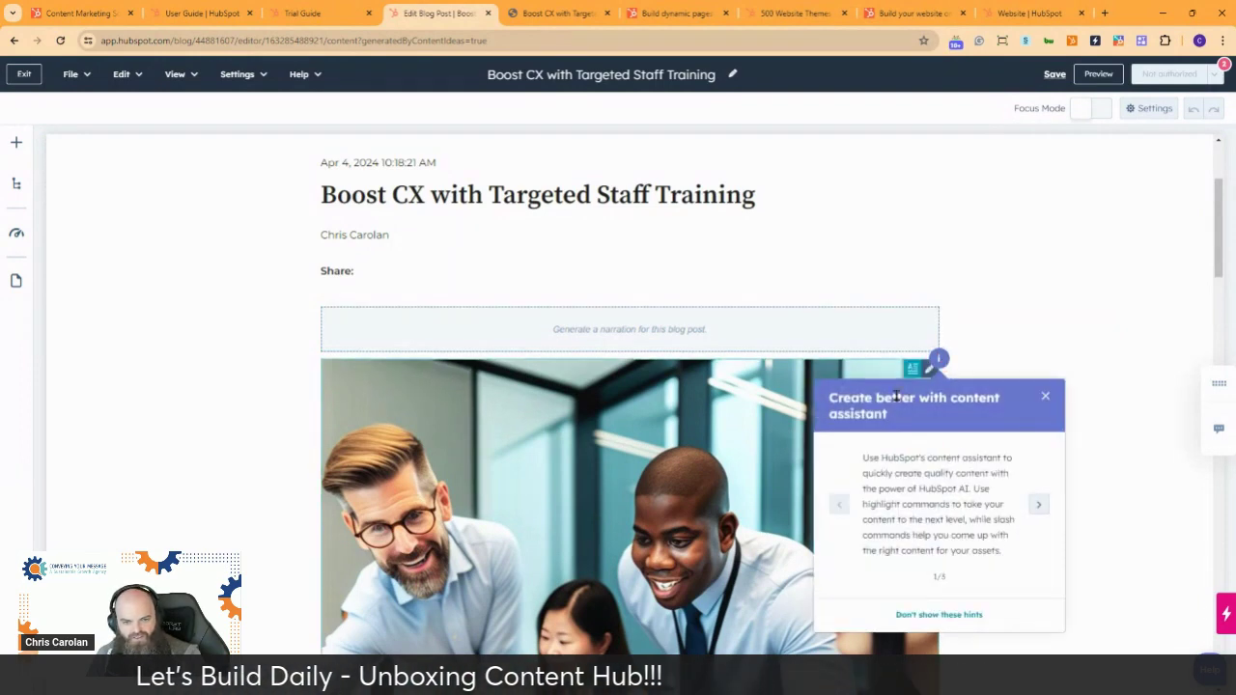
pyautogui.click(1038, 507)
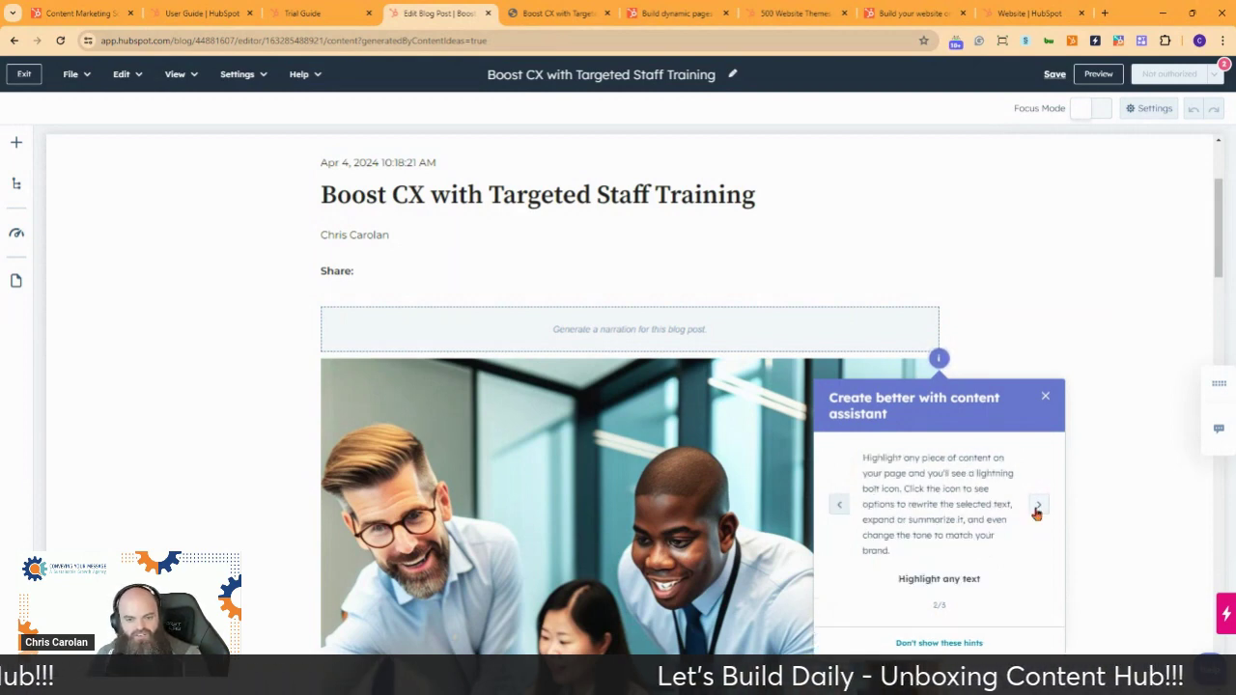
pyautogui.click(1038, 506)
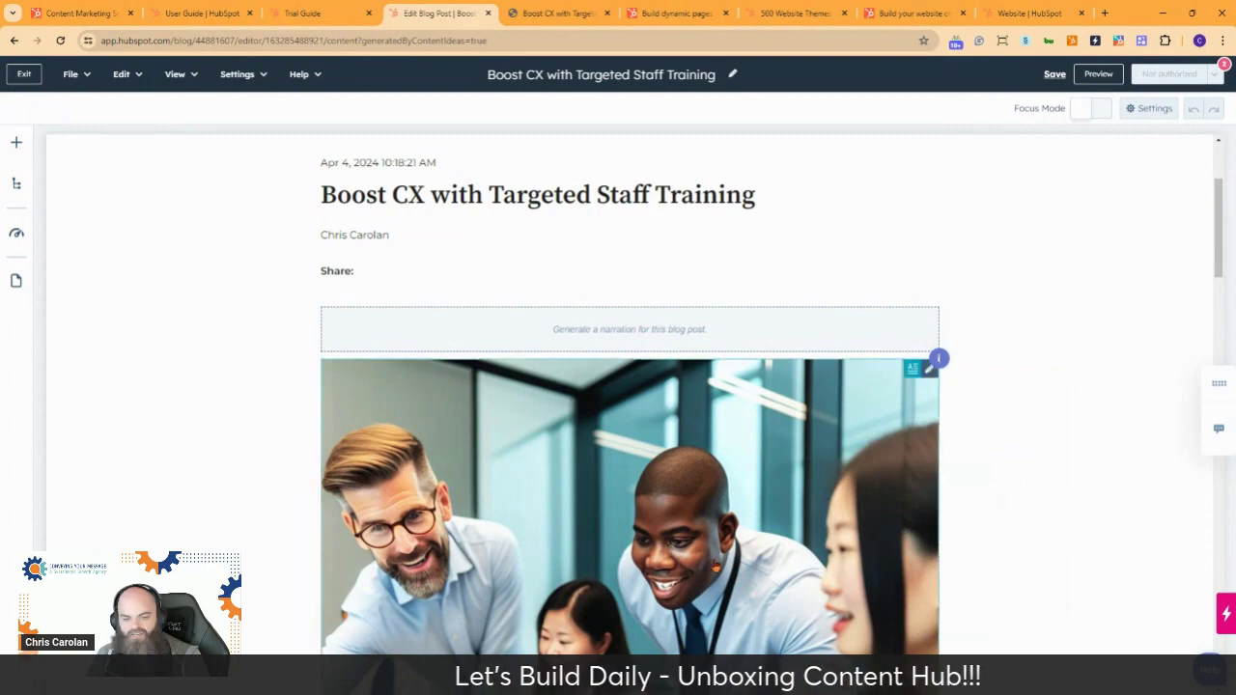
pyautogui.scroll(-8, 733, 545)
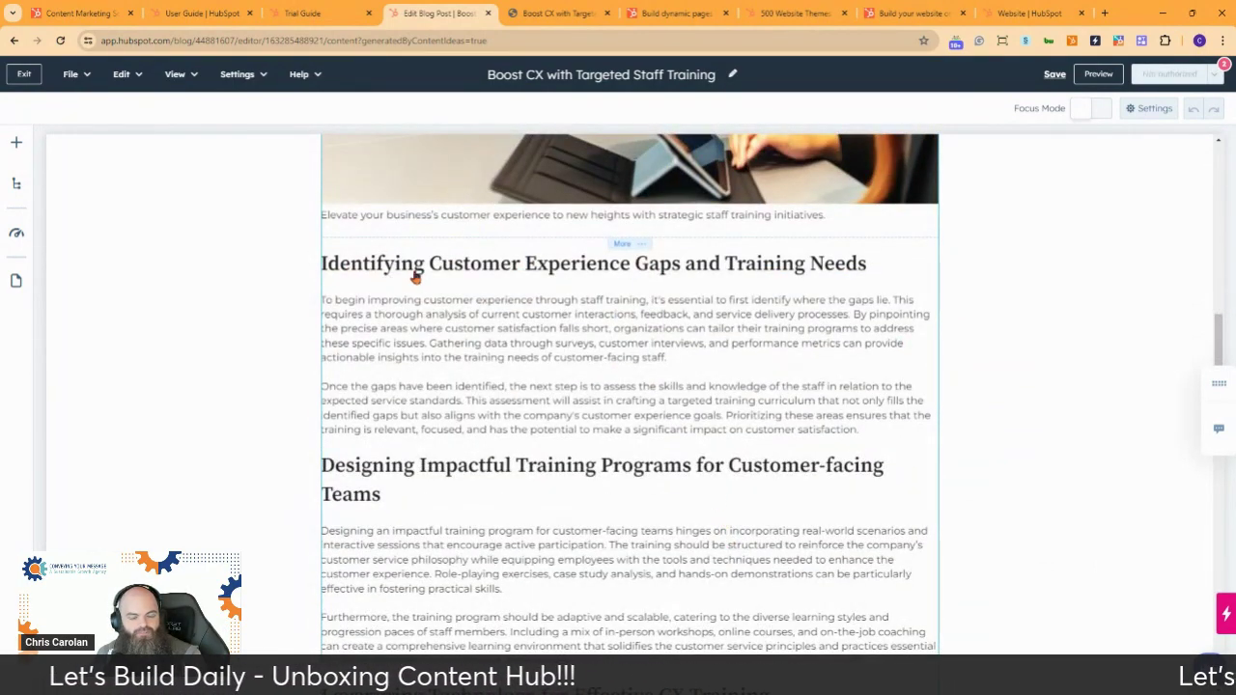
pyautogui.click(552, 274)
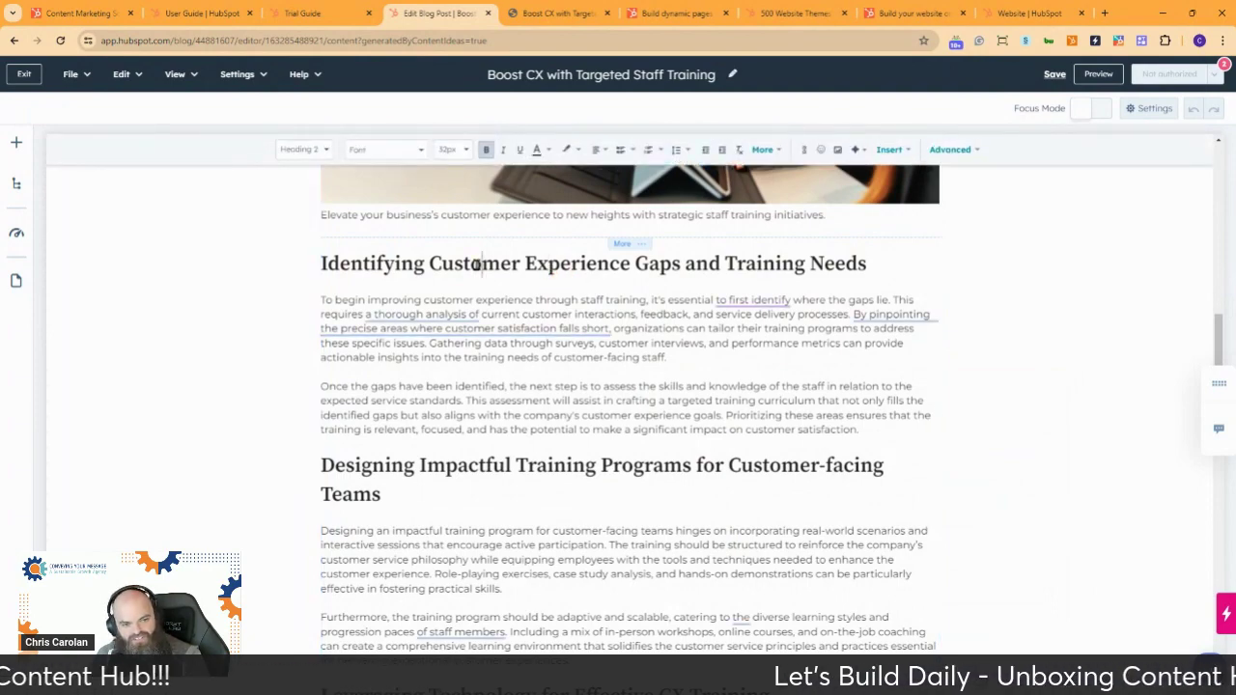
pyautogui.scroll(6, 476, 269)
pyautogui.scroll(2, 476, 273)
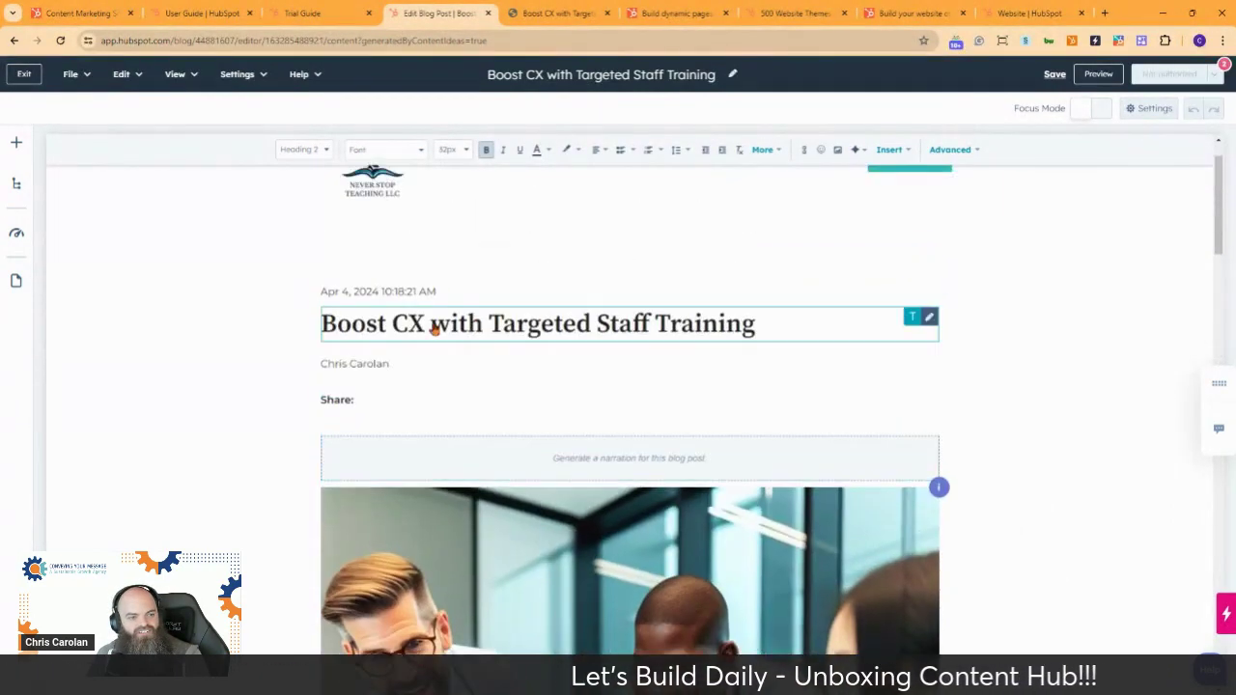
pyautogui.click(434, 326)
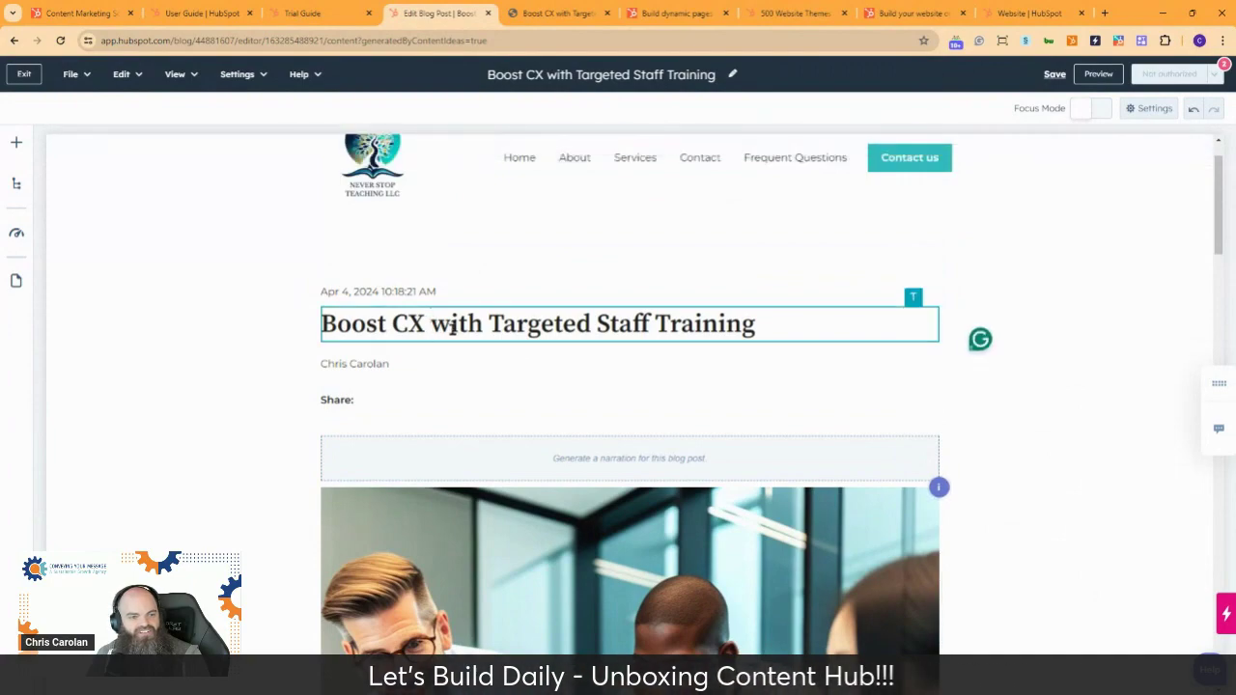
pyautogui.scroll(-3, 550, 343)
pyautogui.scroll(-8, 550, 343)
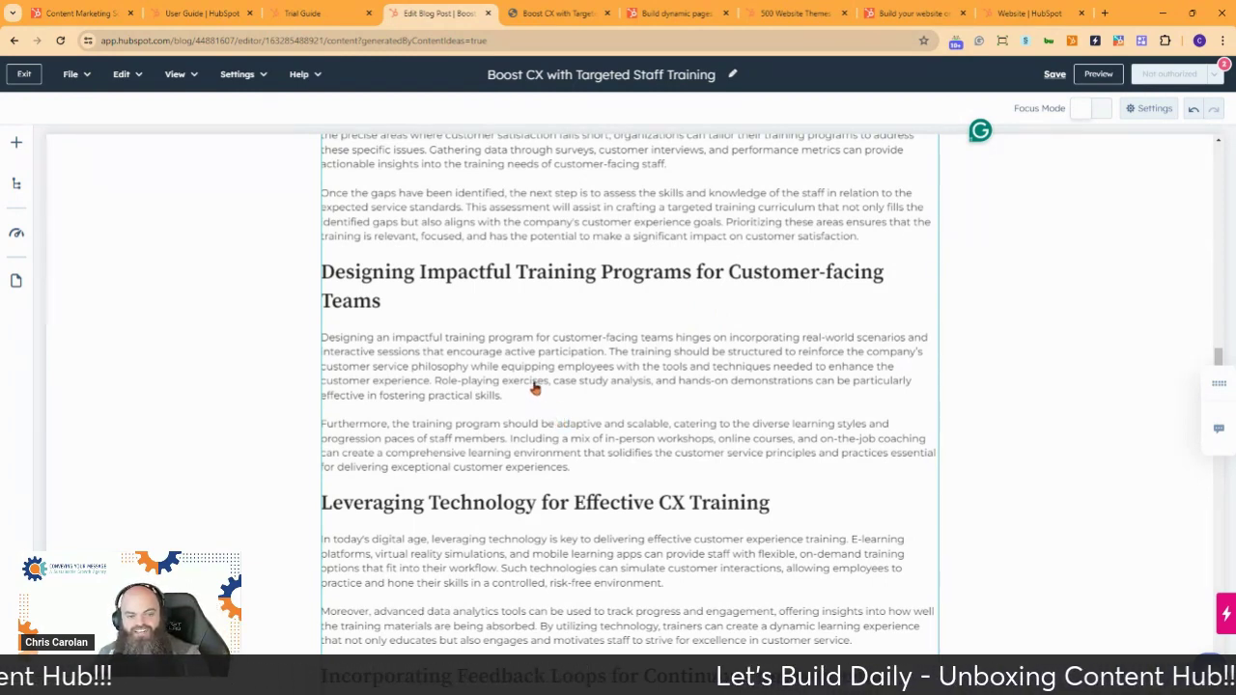
pyautogui.scroll(-3, 662, 381)
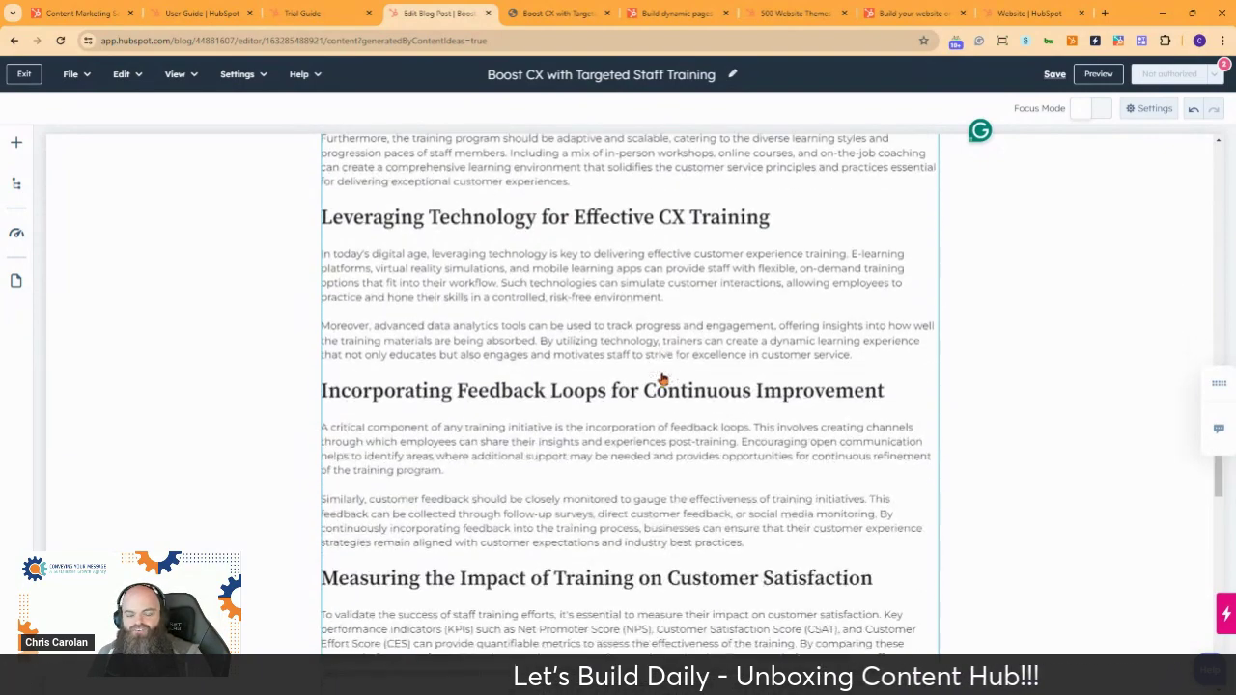
pyautogui.scroll(-2, 662, 380)
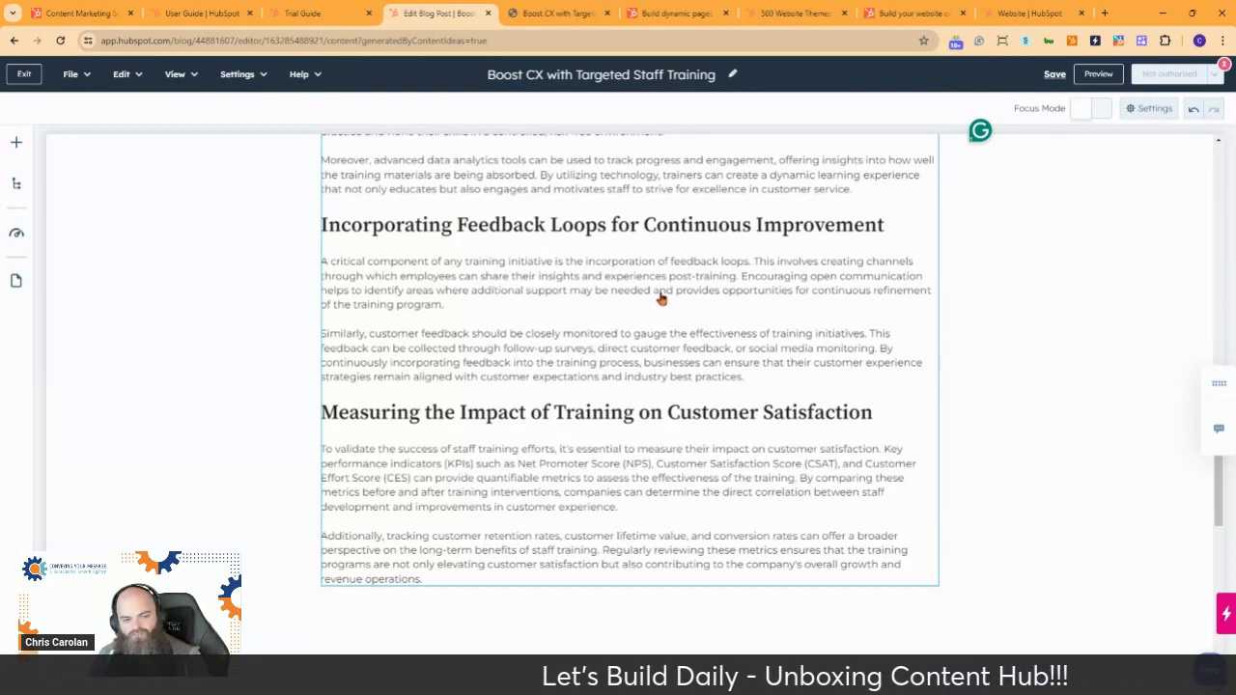
pyautogui.scroll(-2, 662, 294)
pyautogui.scroll(2, 657, 287)
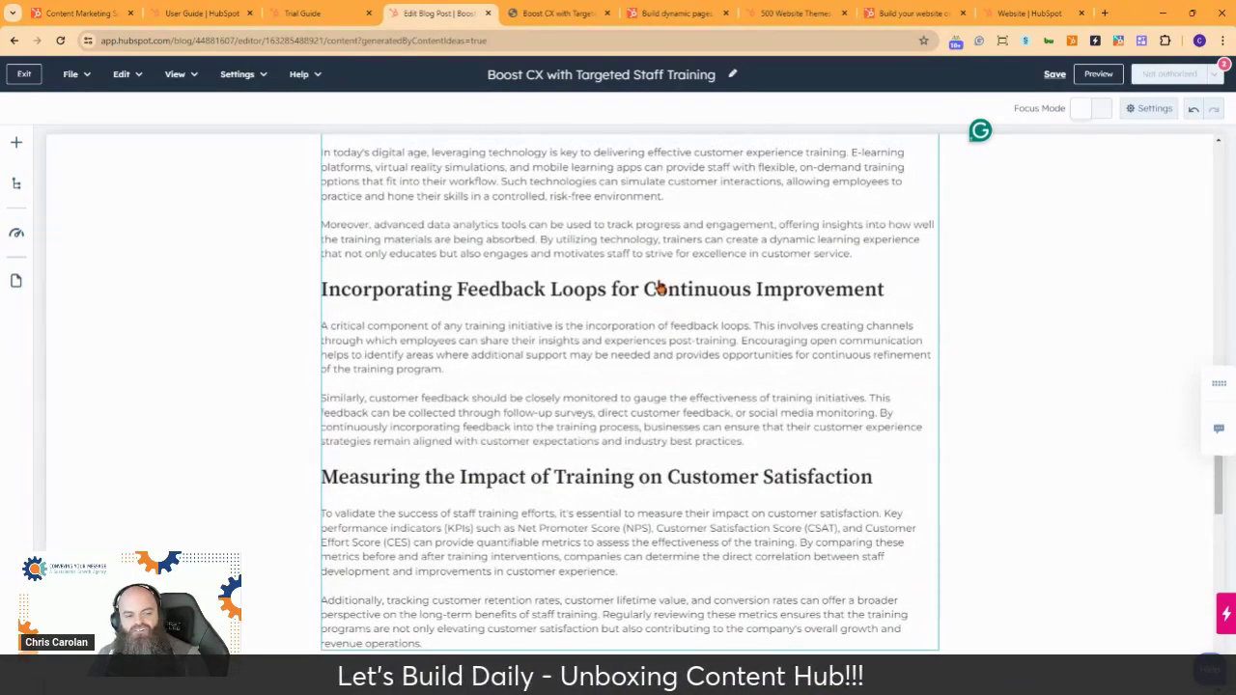
pyautogui.scroll(1, 658, 270)
pyautogui.scroll(20, 657, 271)
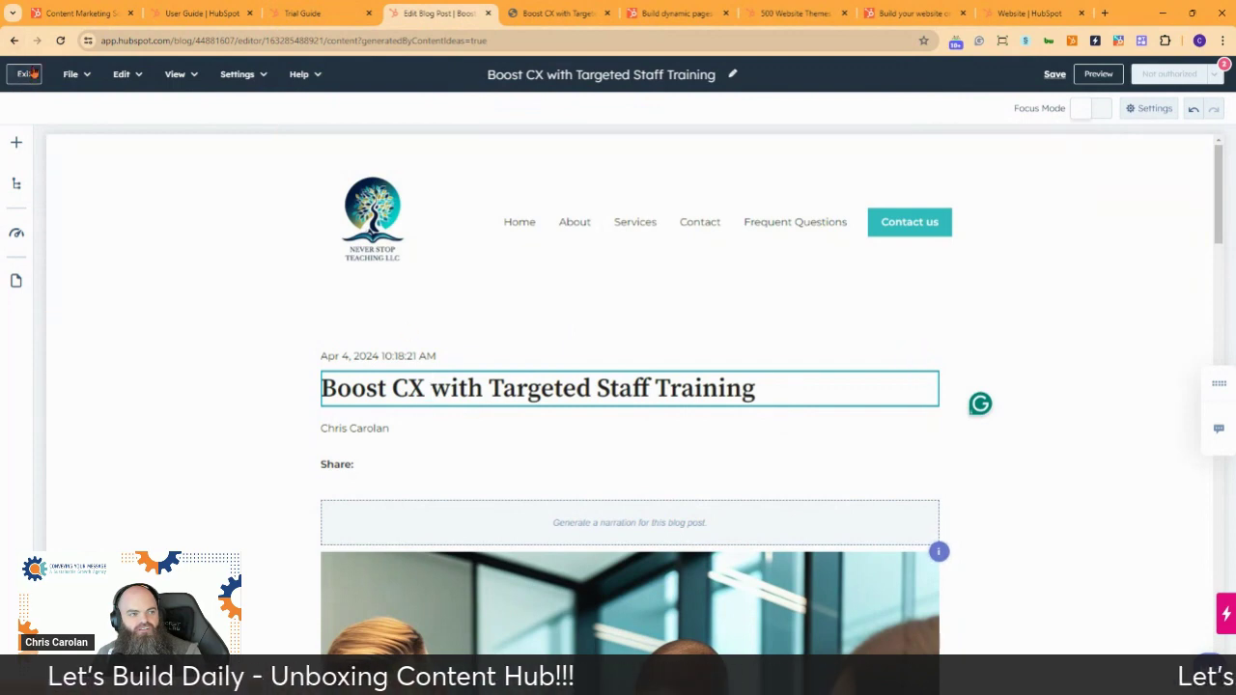
# Exit the blog editor and check the trial guide's 'Build a website that attracts customers' card
pyautogui.click(26, 73)
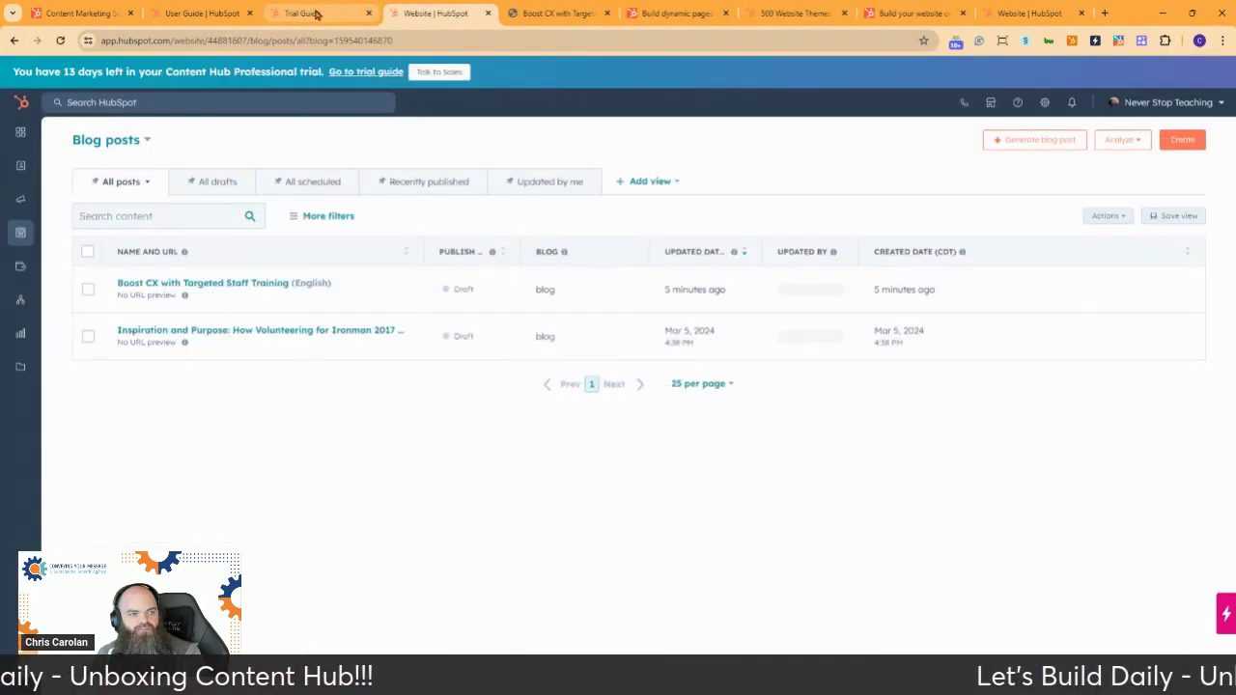
pyautogui.click(315, 13)
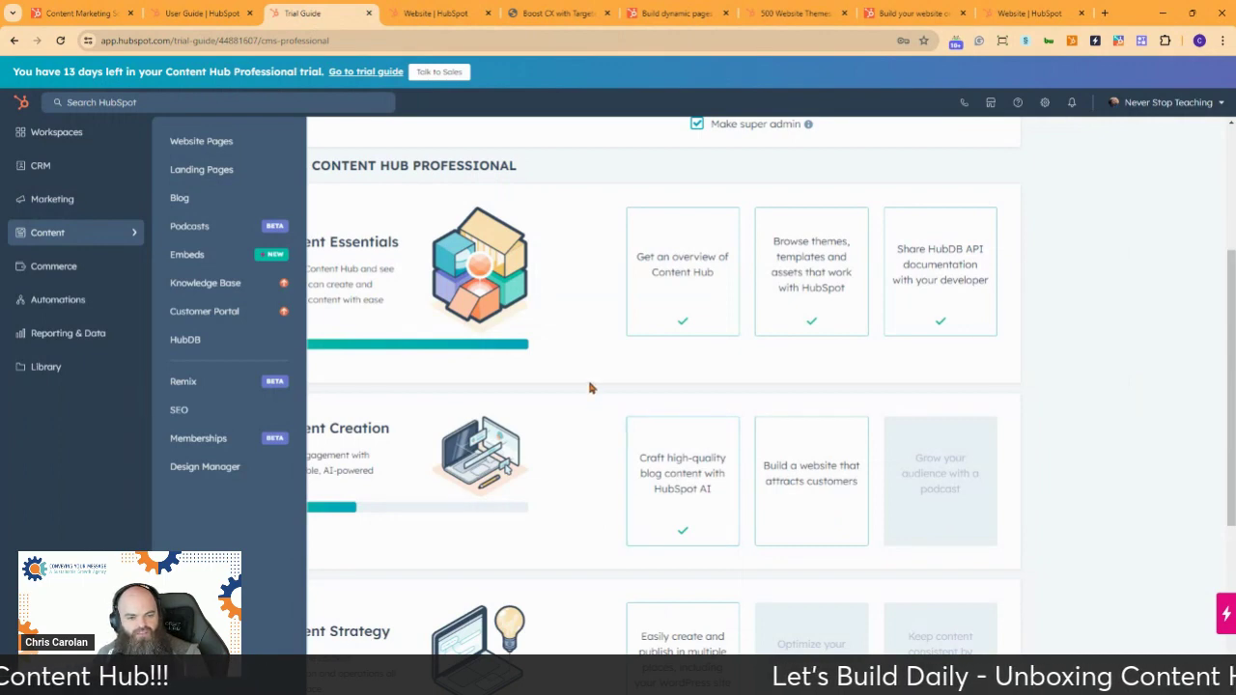
pyautogui.click(844, 525)
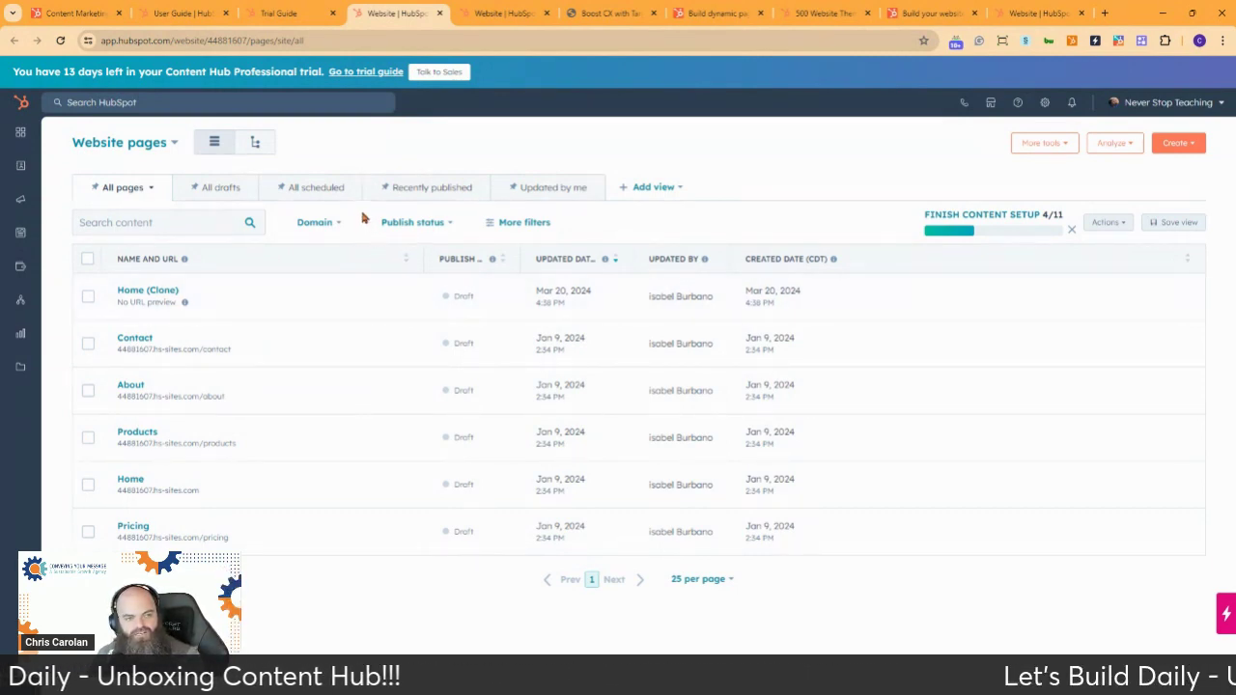
pyautogui.click(286, 15)
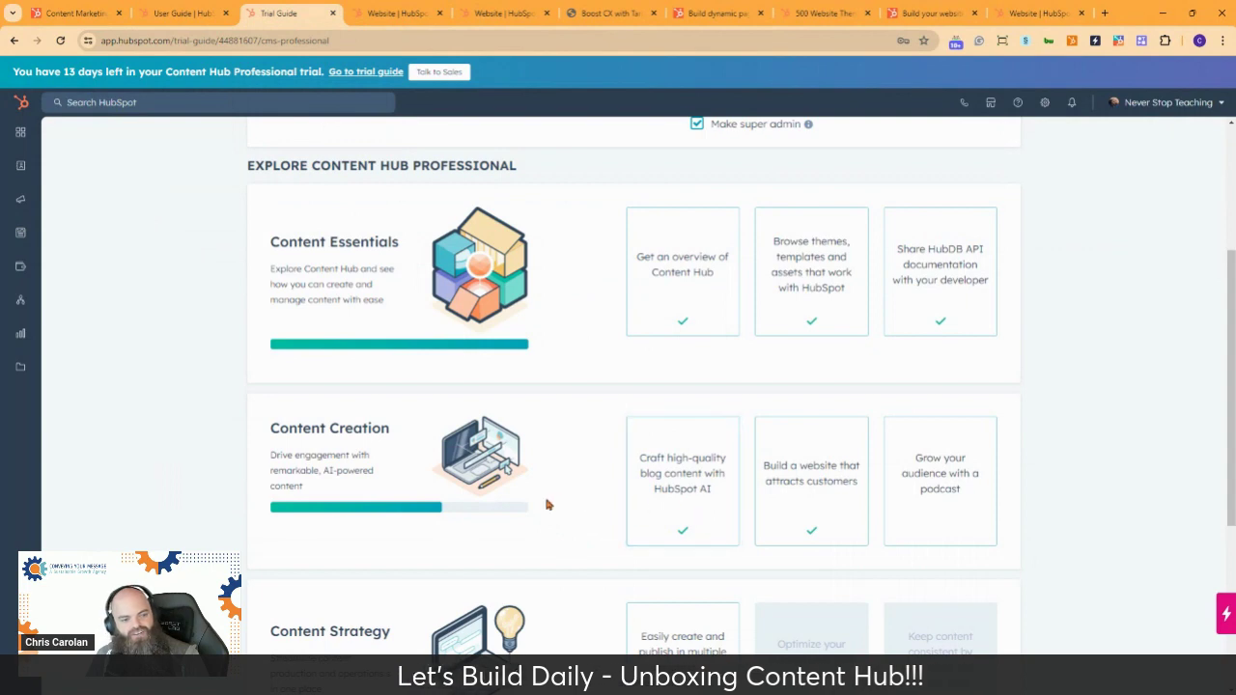
# Go to Podcasts through the trial guide's 'Grow your audience with a podcast' card
pyautogui.click(941, 483)
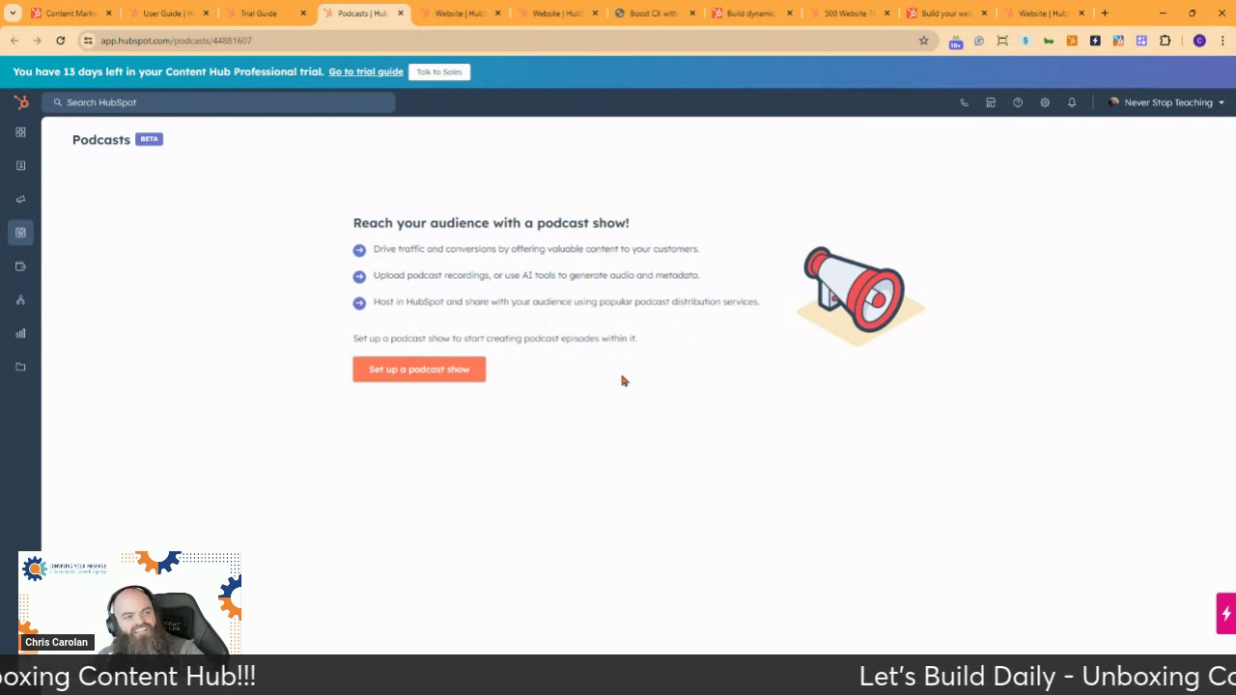
# Start setting up a podcast show and give it the title 'Let's Build Daily'
pyautogui.click(422, 368)
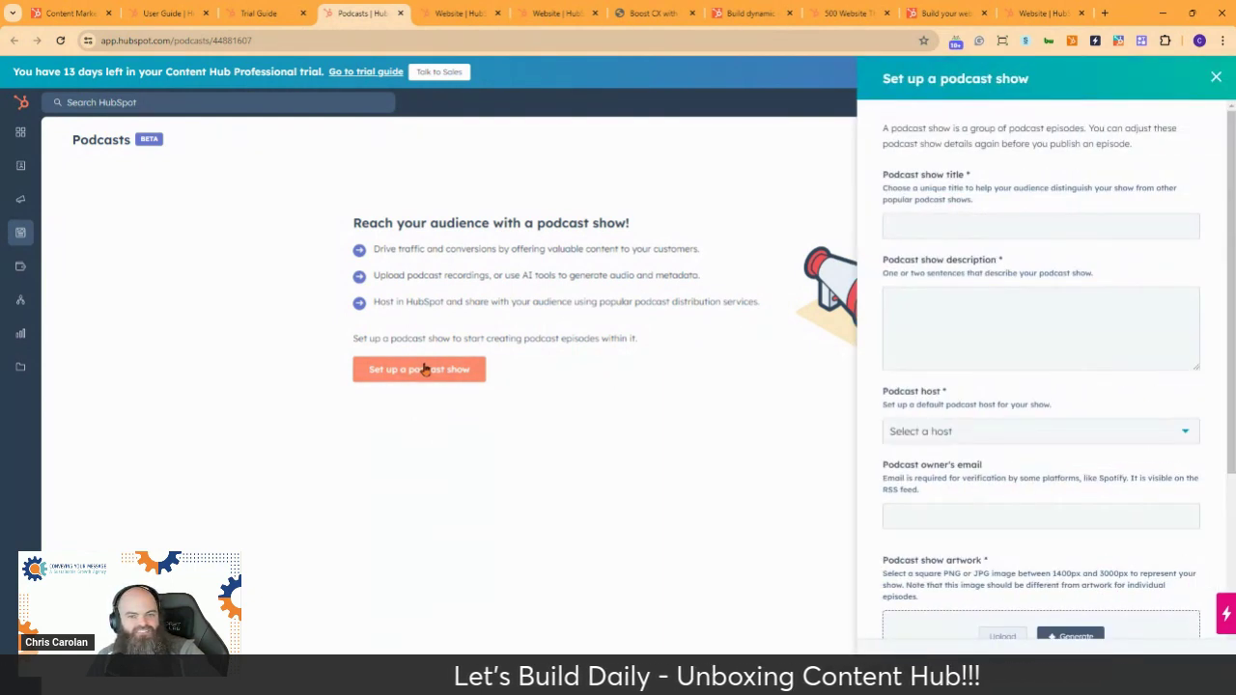
pyautogui.click(943, 229)
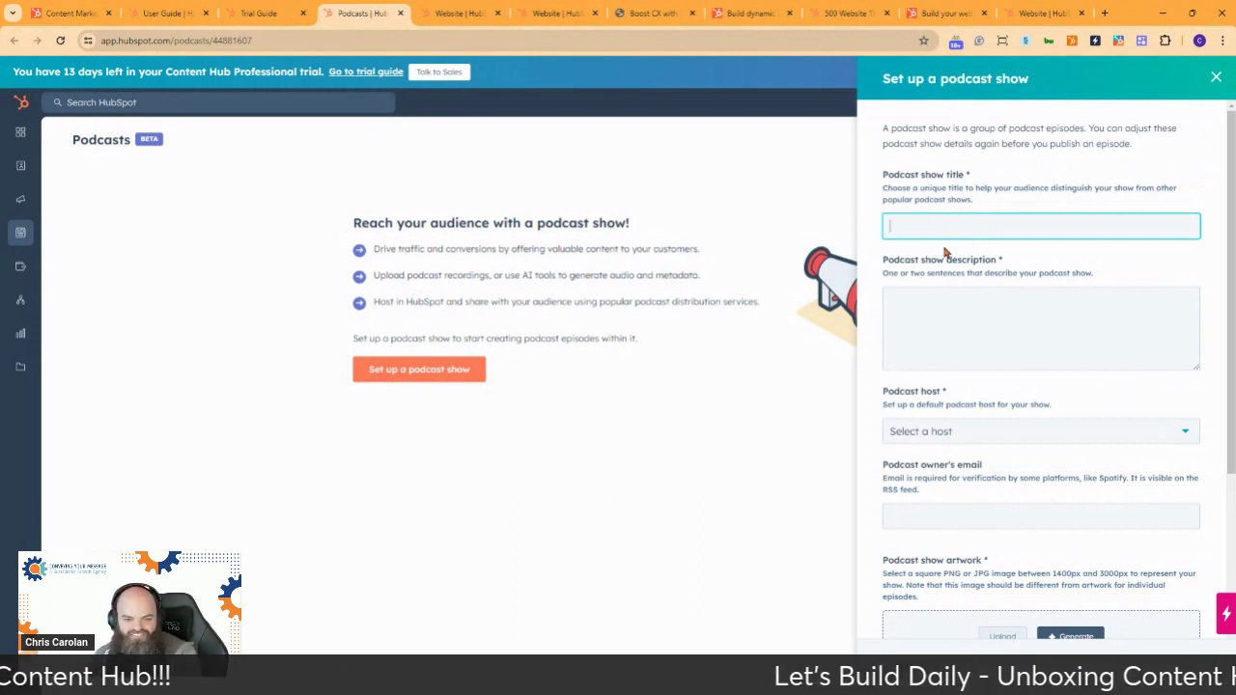
pyautogui.scroll(-2, 952, 251)
pyautogui.click(950, 248)
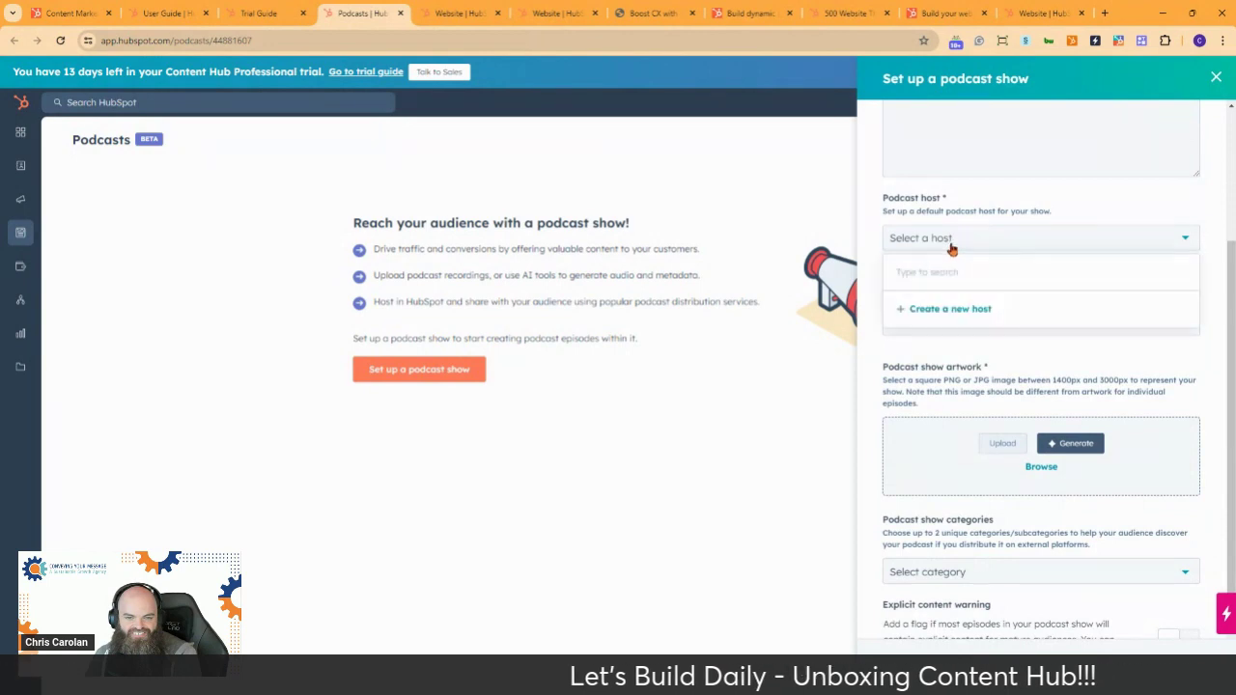
pyautogui.click(950, 248)
pyautogui.scroll(2, 954, 244)
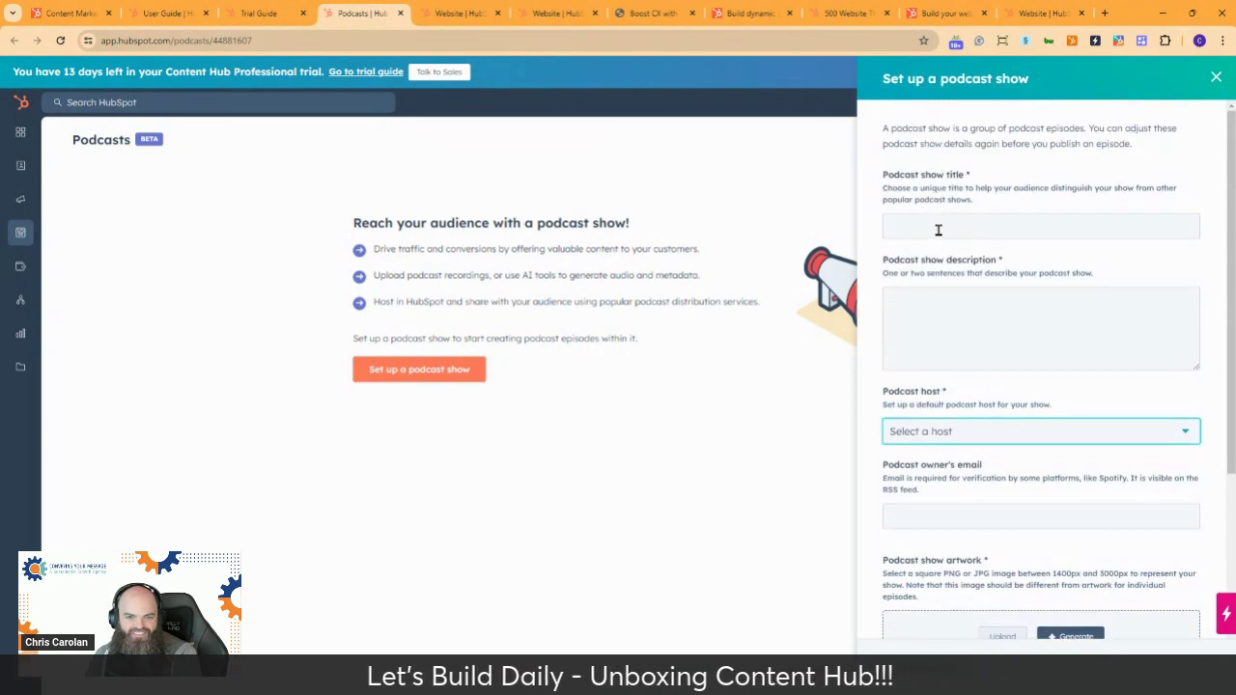
pyautogui.click(937, 229)
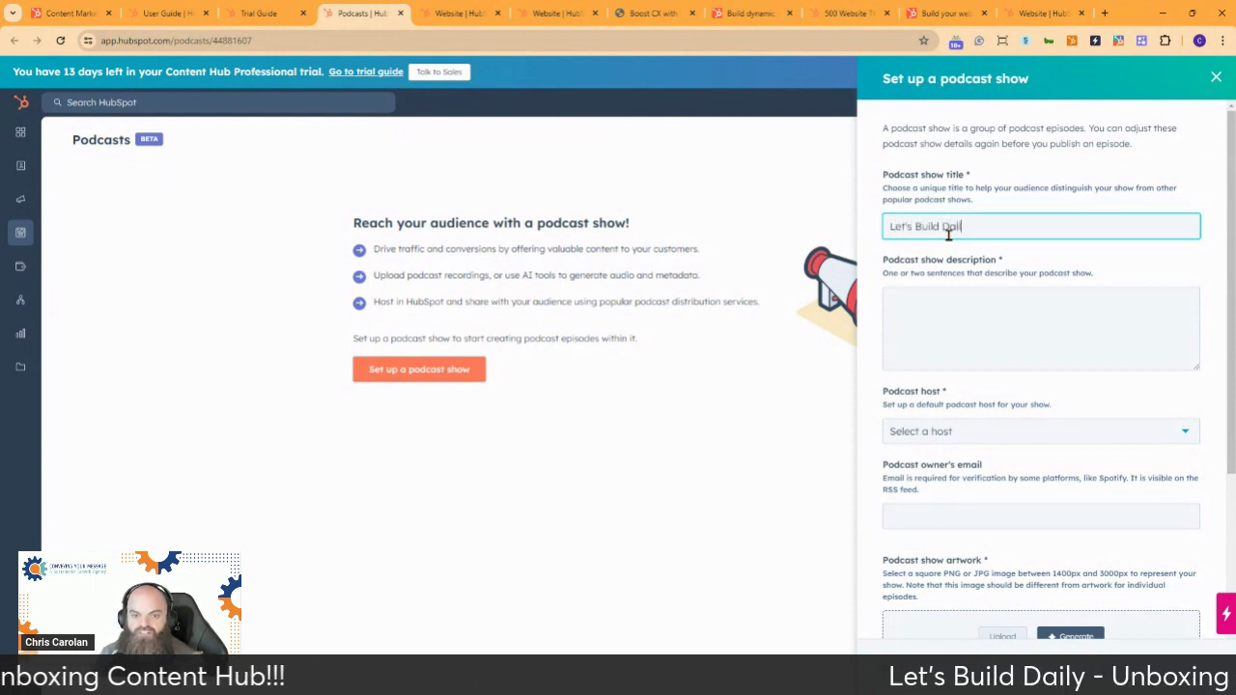
# Describe the show as 'RevOps your mornings with a daily dose of building stuff in HubSpot.'
pyautogui.click(982, 300)
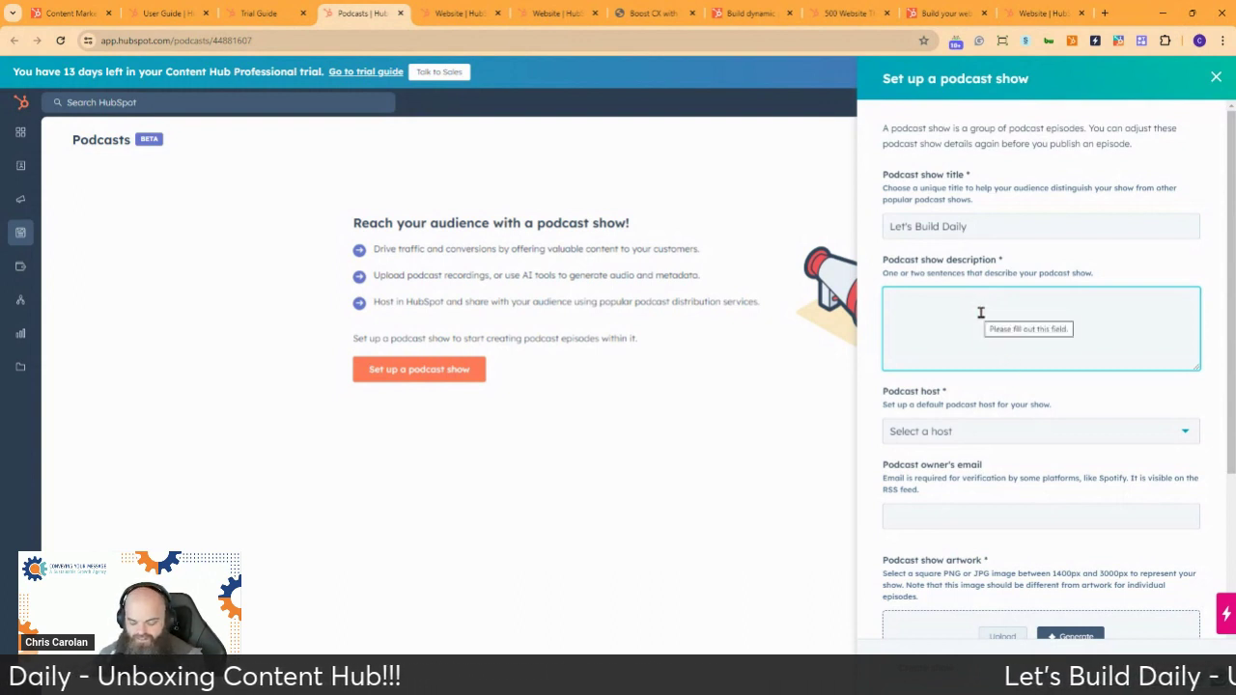
pyautogui.write('RevOps ')
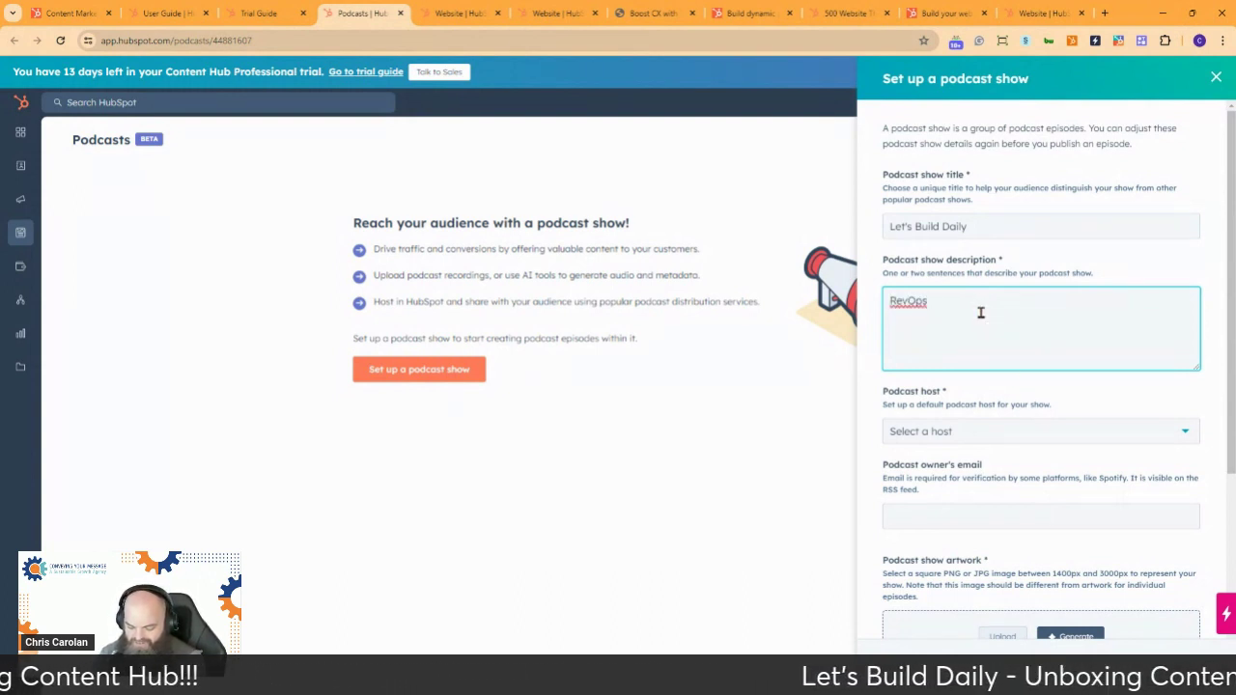
pyautogui.write('your mornings')
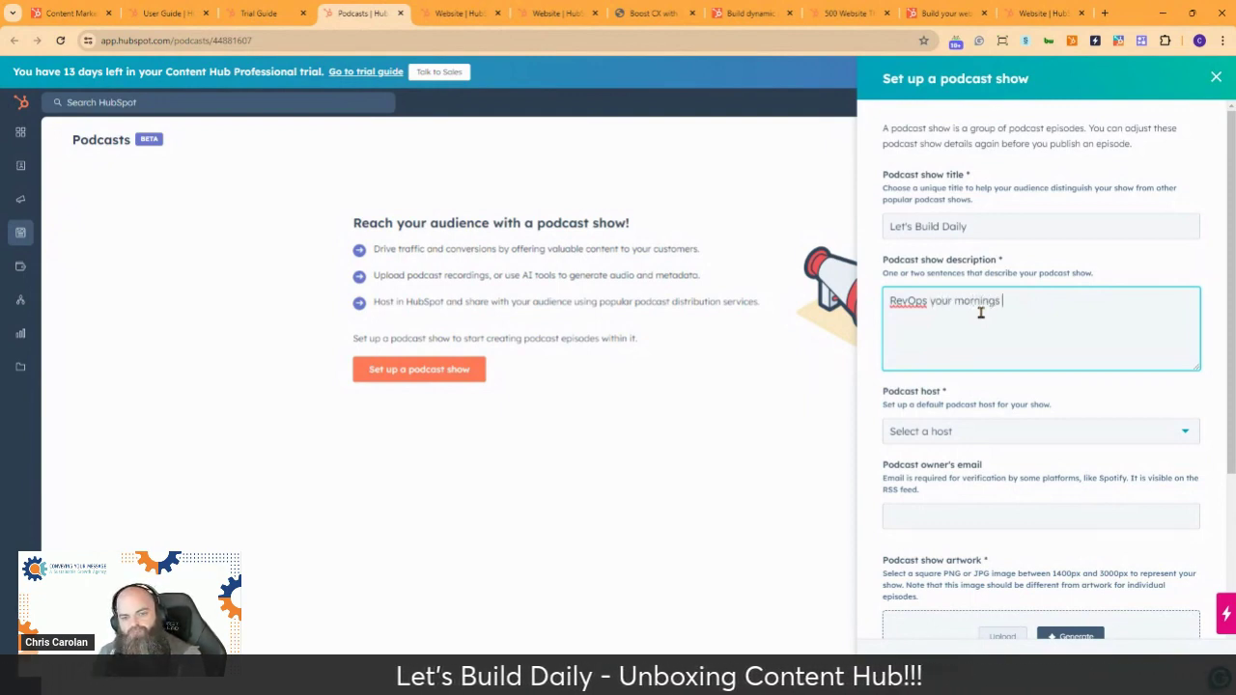
pyautogui.write(' with a dai')
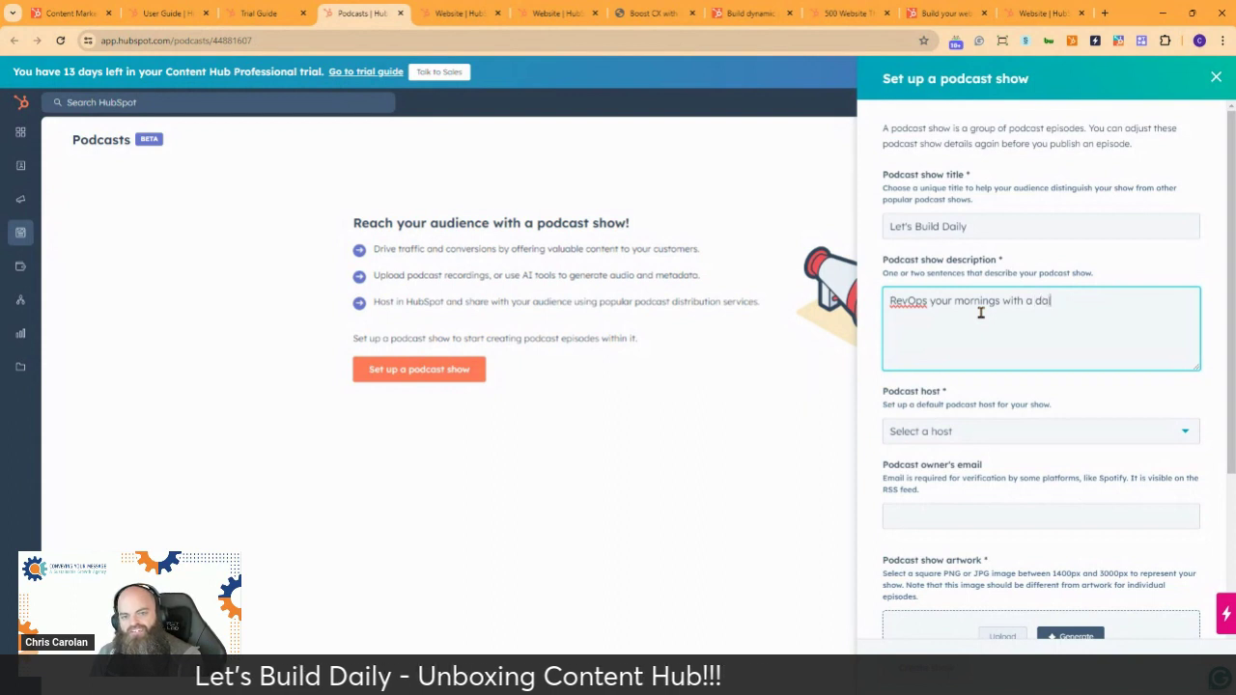
pyautogui.write('ly do')
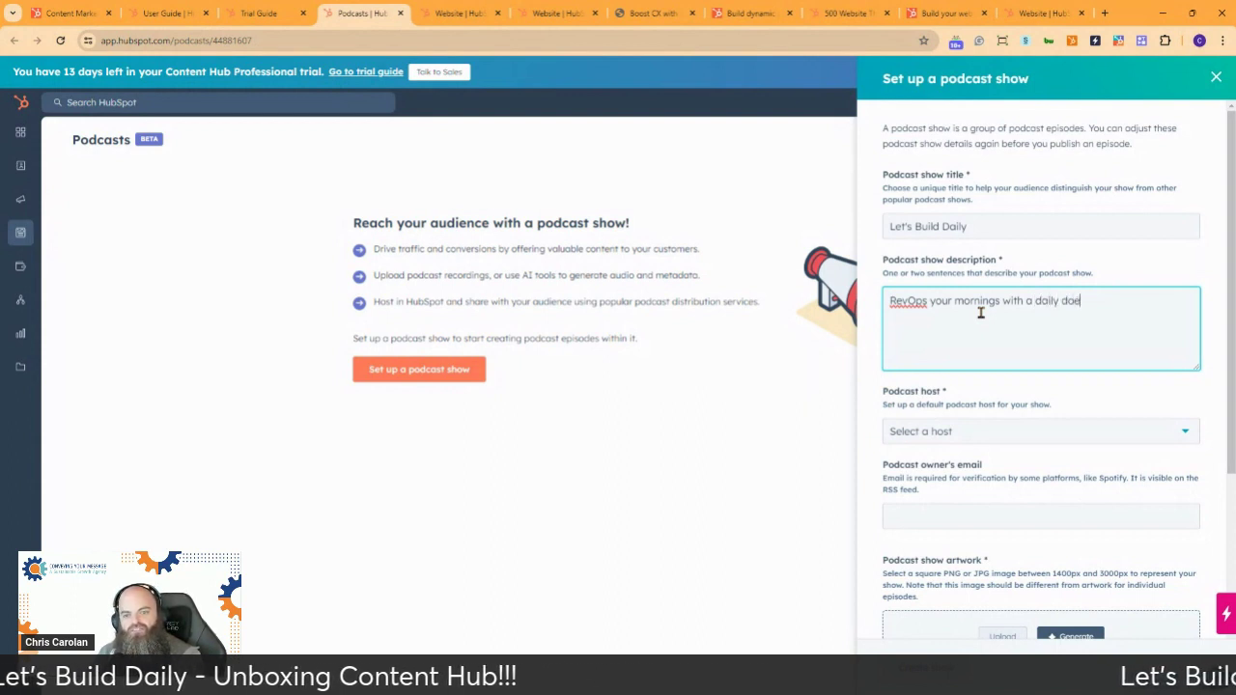
pyautogui.write('se of ')
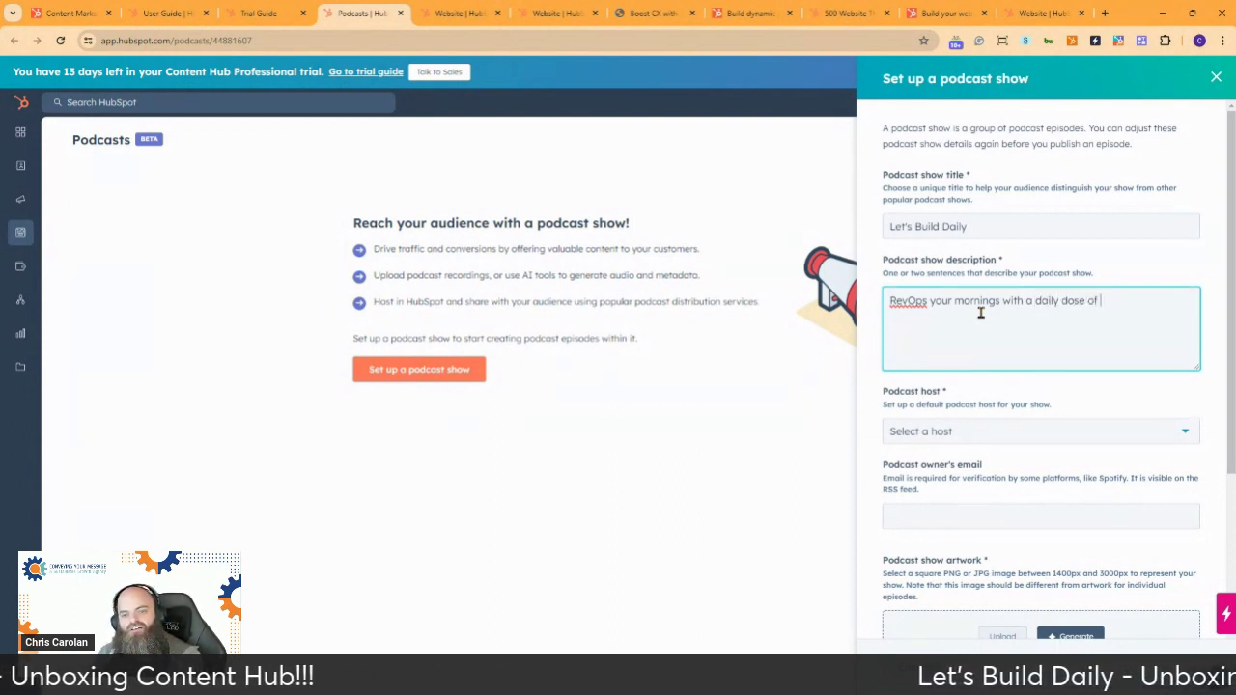
pyautogui.write('building stuff in')
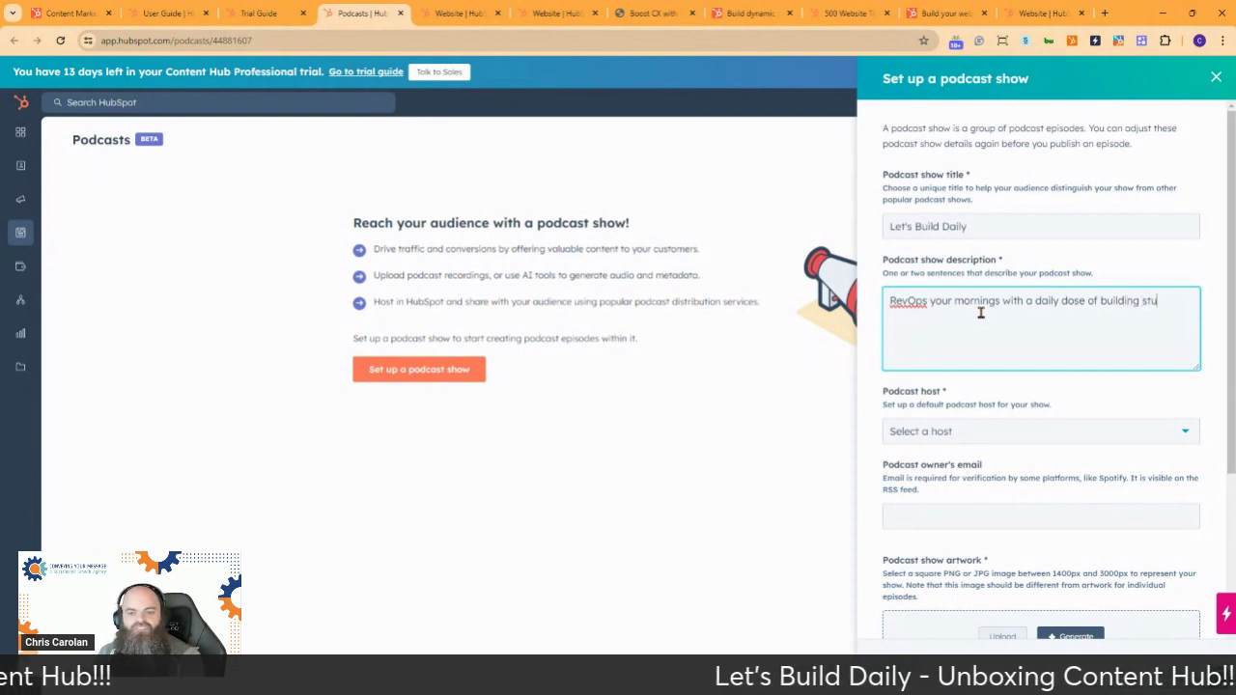
pyautogui.write('ubSpot')
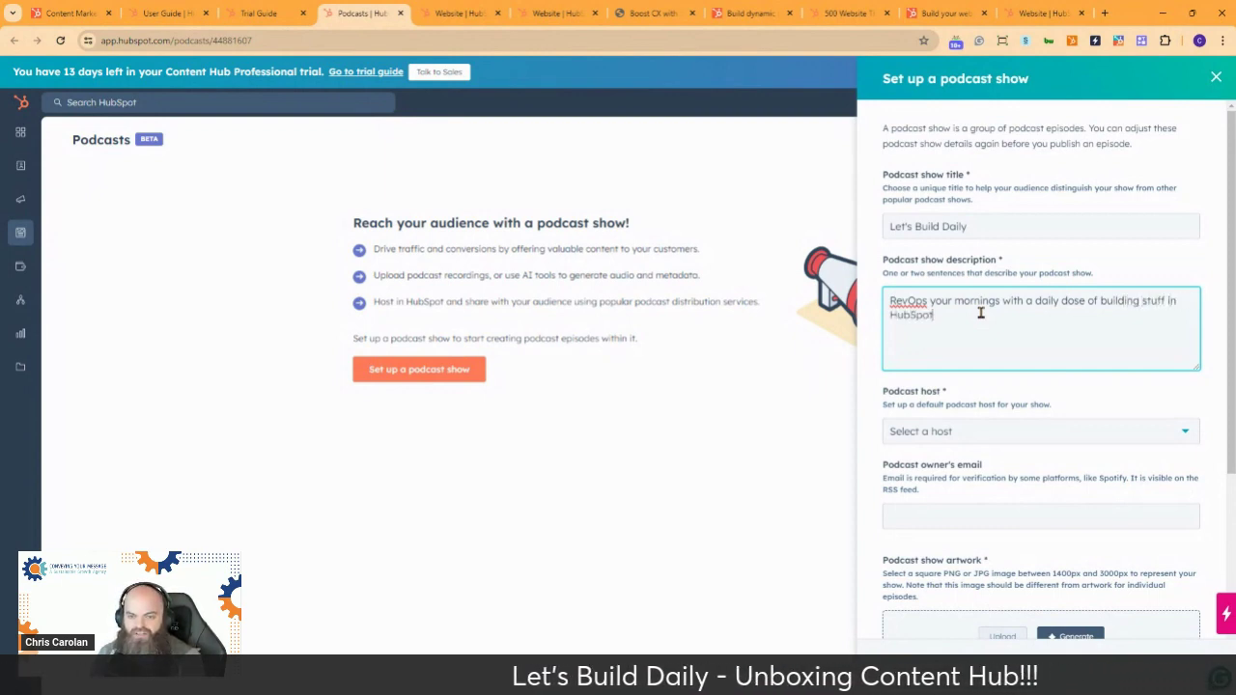
pyautogui.write('.')
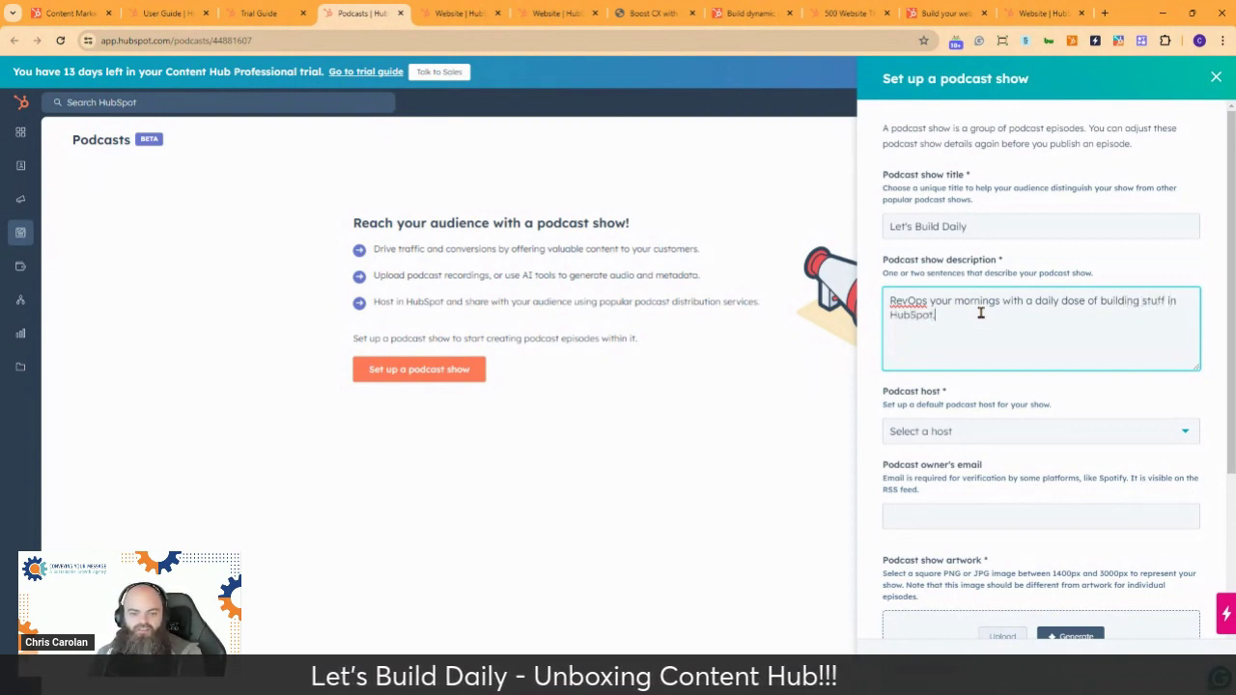
pyautogui.click(943, 435)
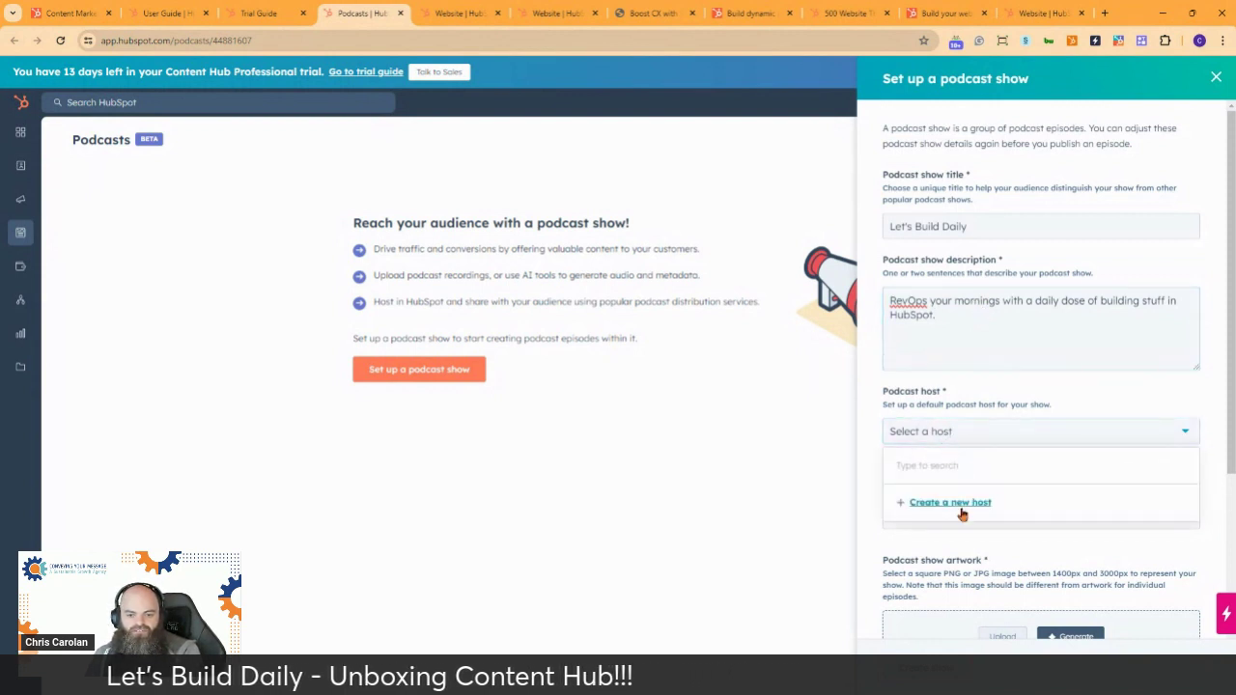
# Create a new podcast host with the host's name, a placeholder bio and an uploaded cartoon image
pyautogui.click(956, 500)
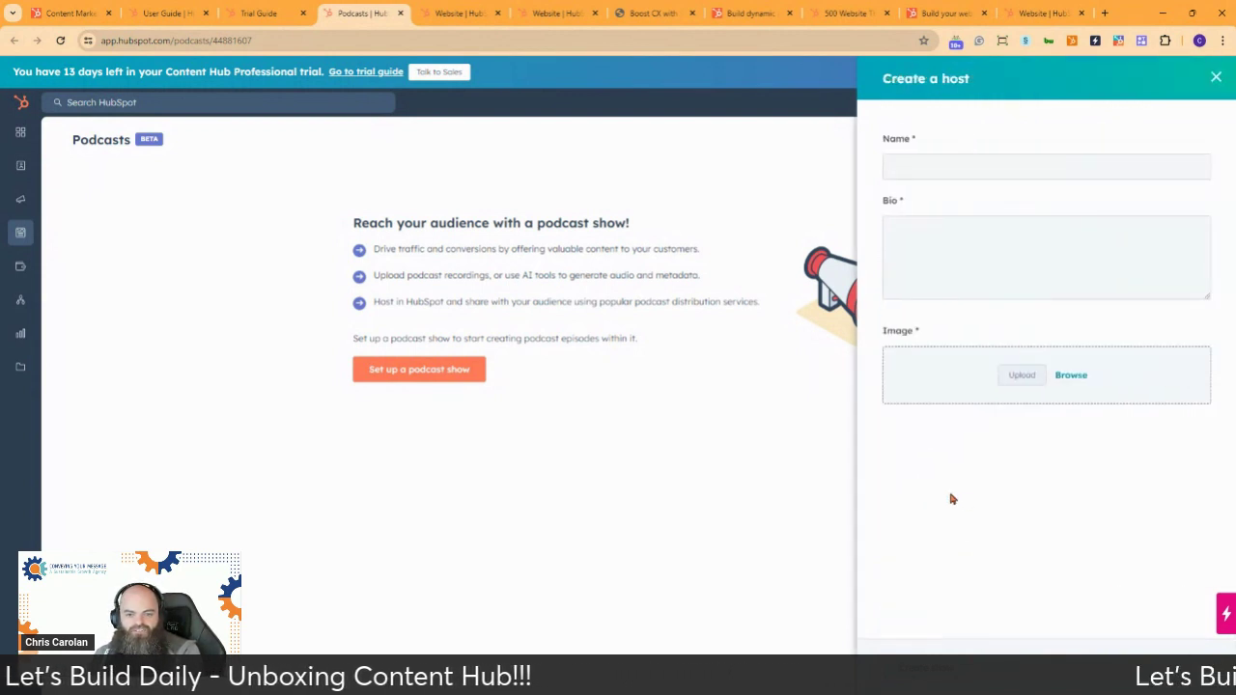
pyautogui.click(968, 168)
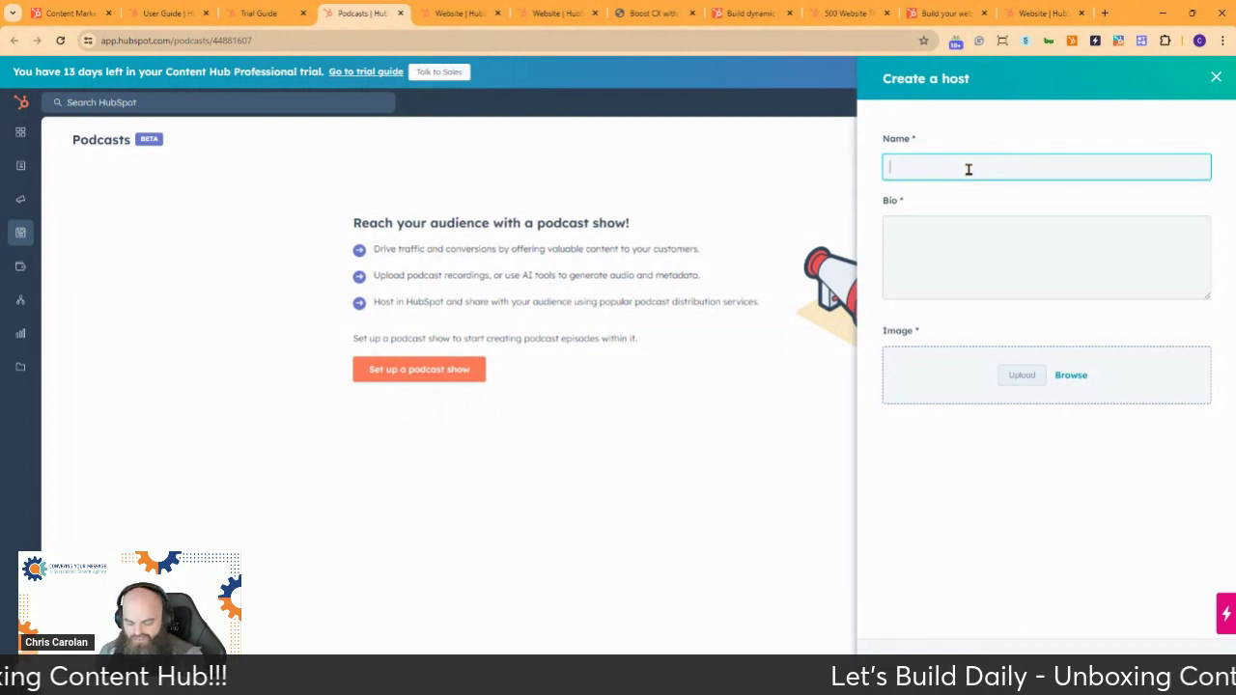
pyautogui.write('C')
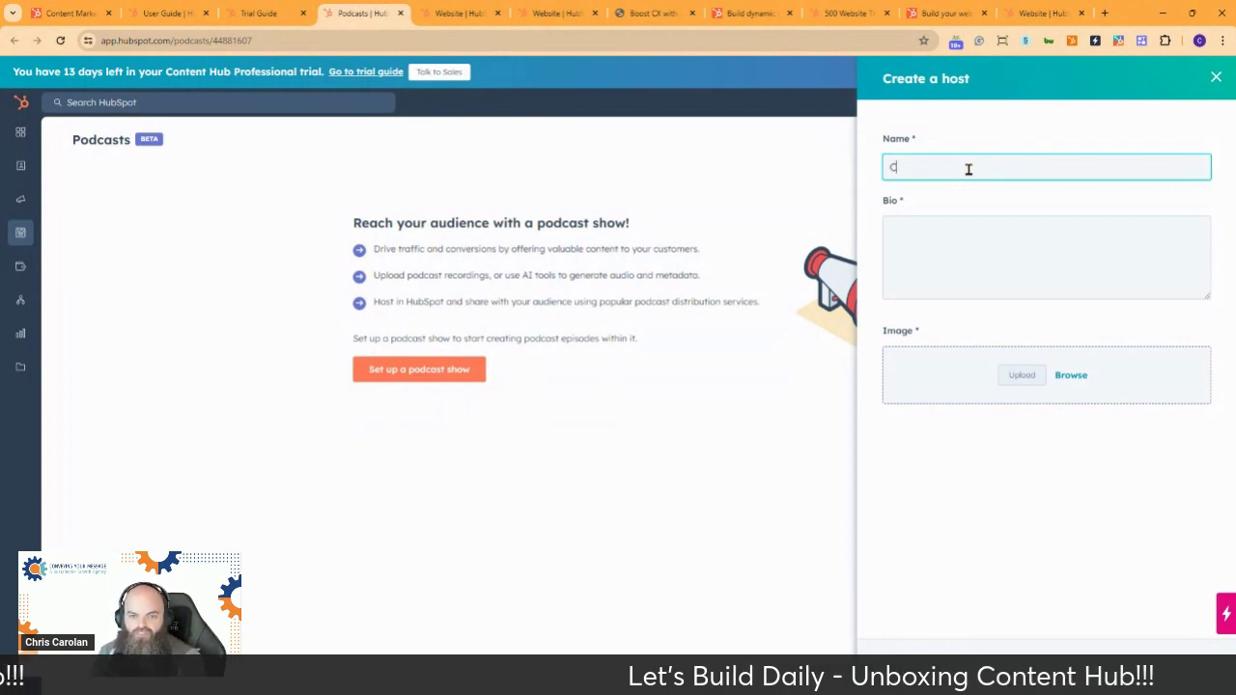
pyautogui.write('hris Carolan')
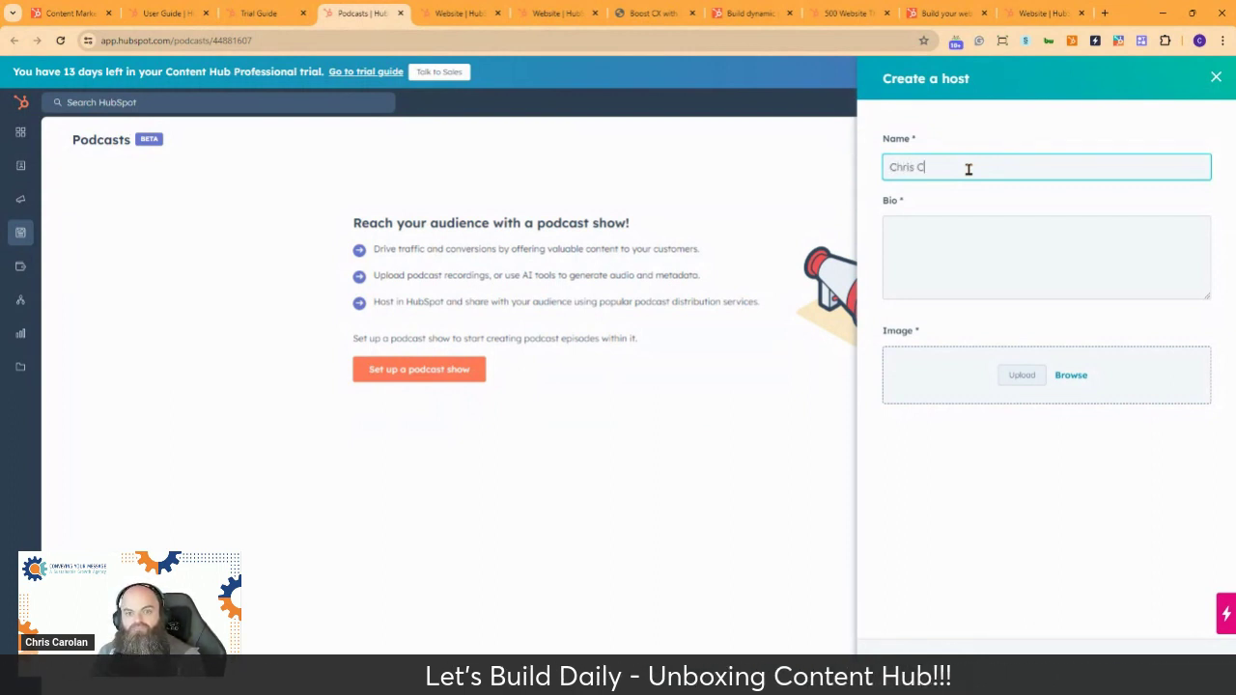
pyautogui.press('Tab')
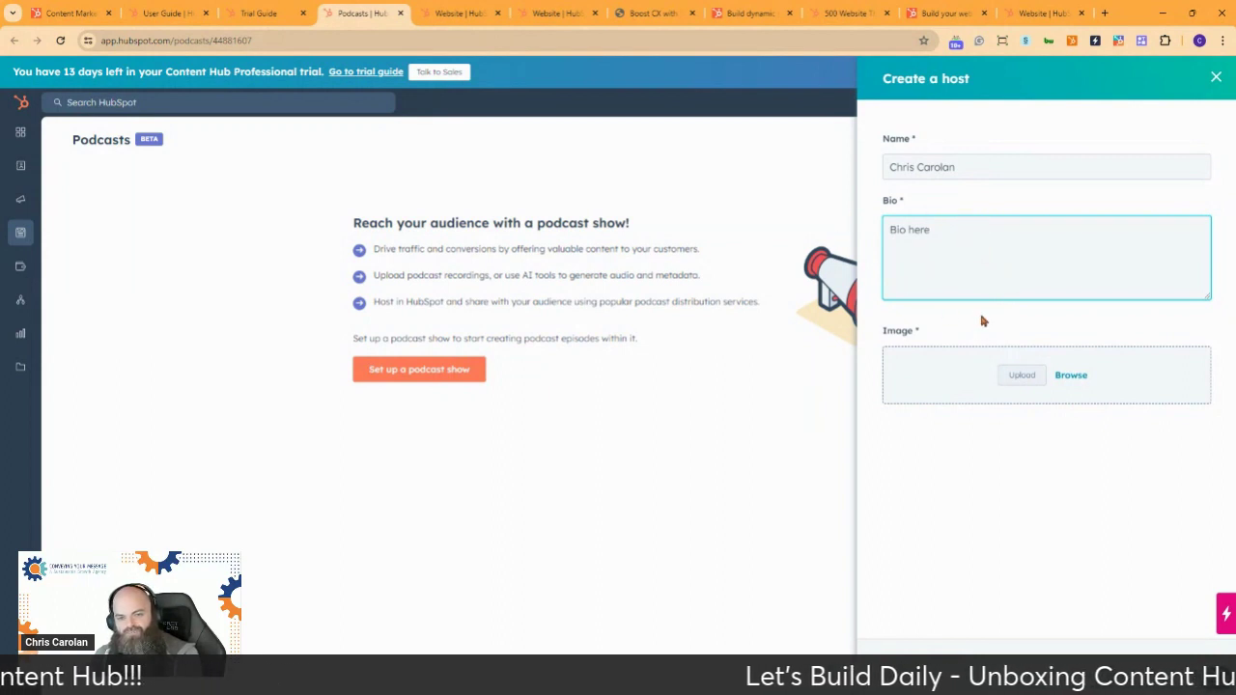
pyautogui.click(1021, 377)
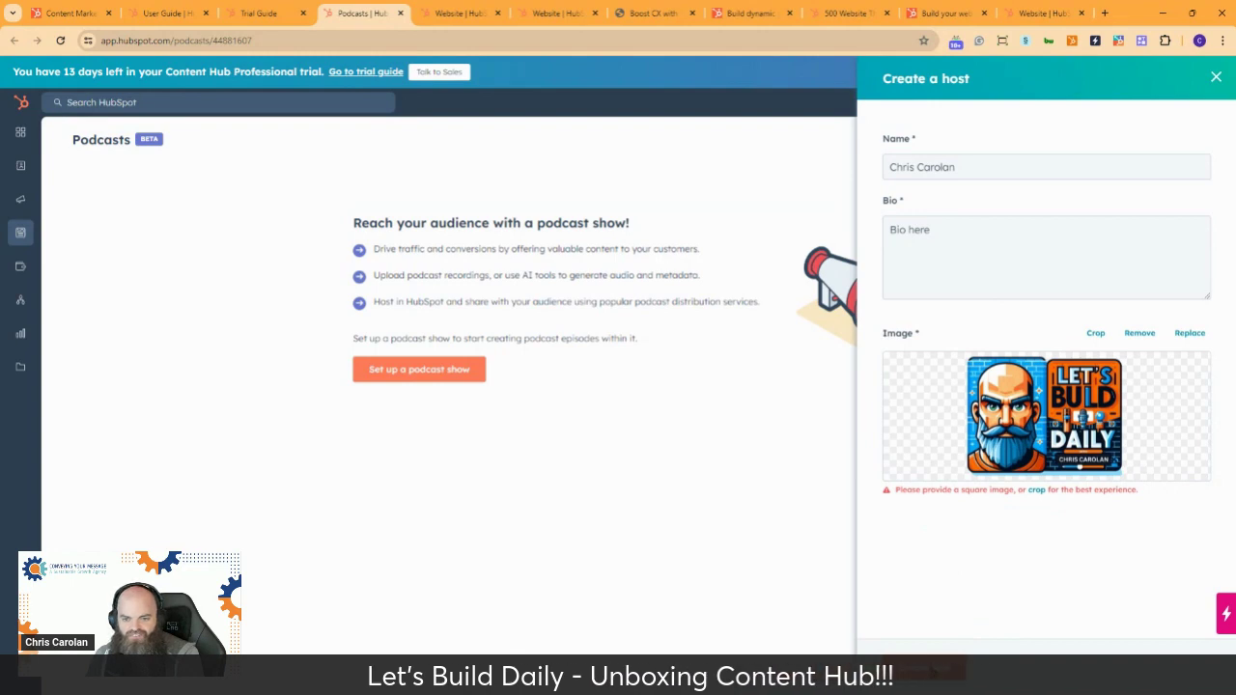
pyautogui.scroll(-2, 1049, 392)
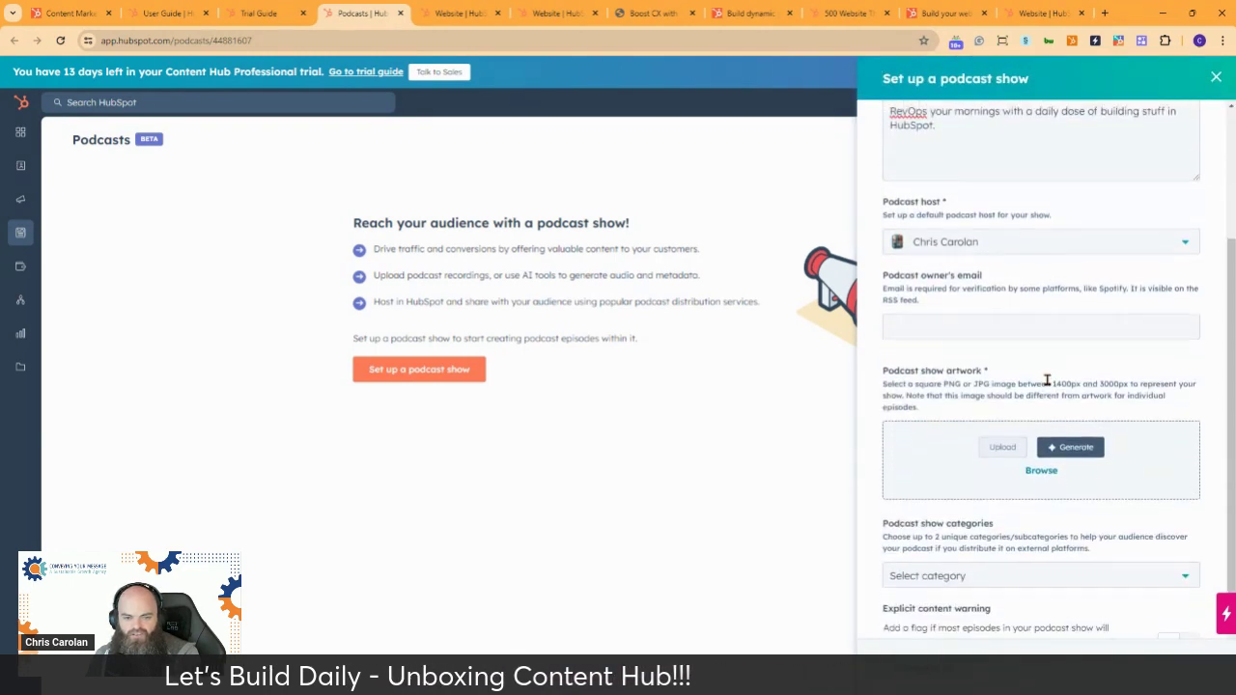
pyautogui.click(953, 327)
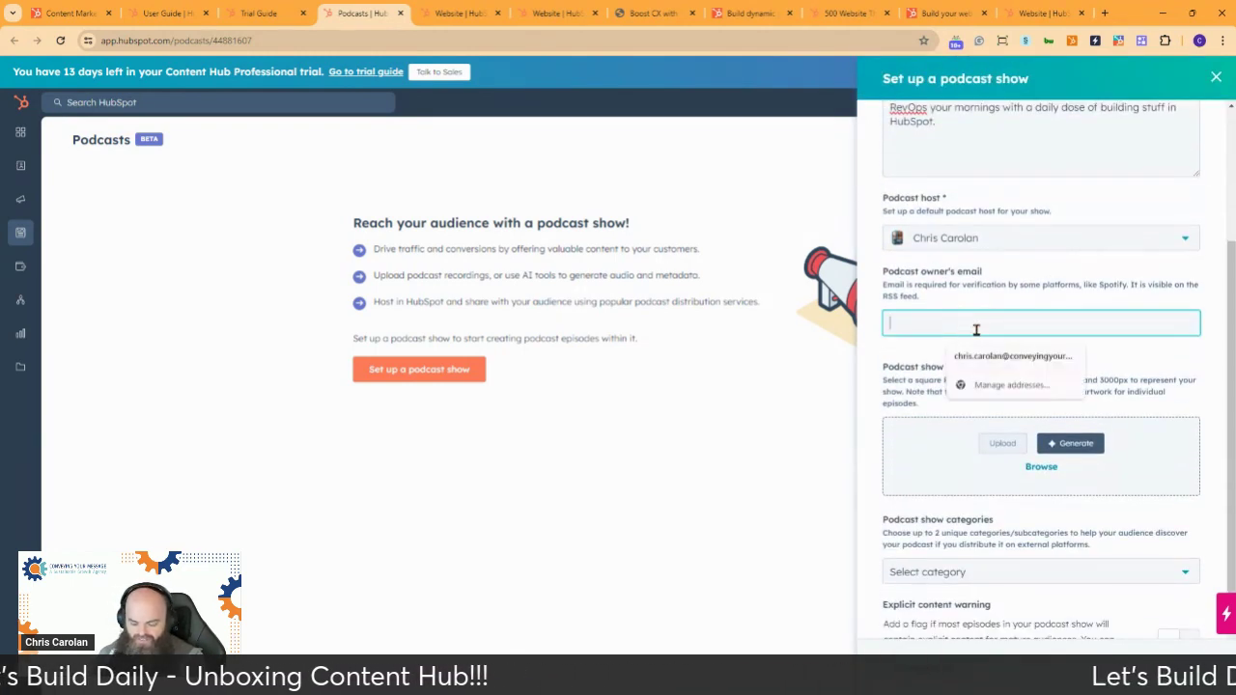
# Fill the podcast owner's e-mail field using the browser's autofill suggestion
pyautogui.click(1027, 356)
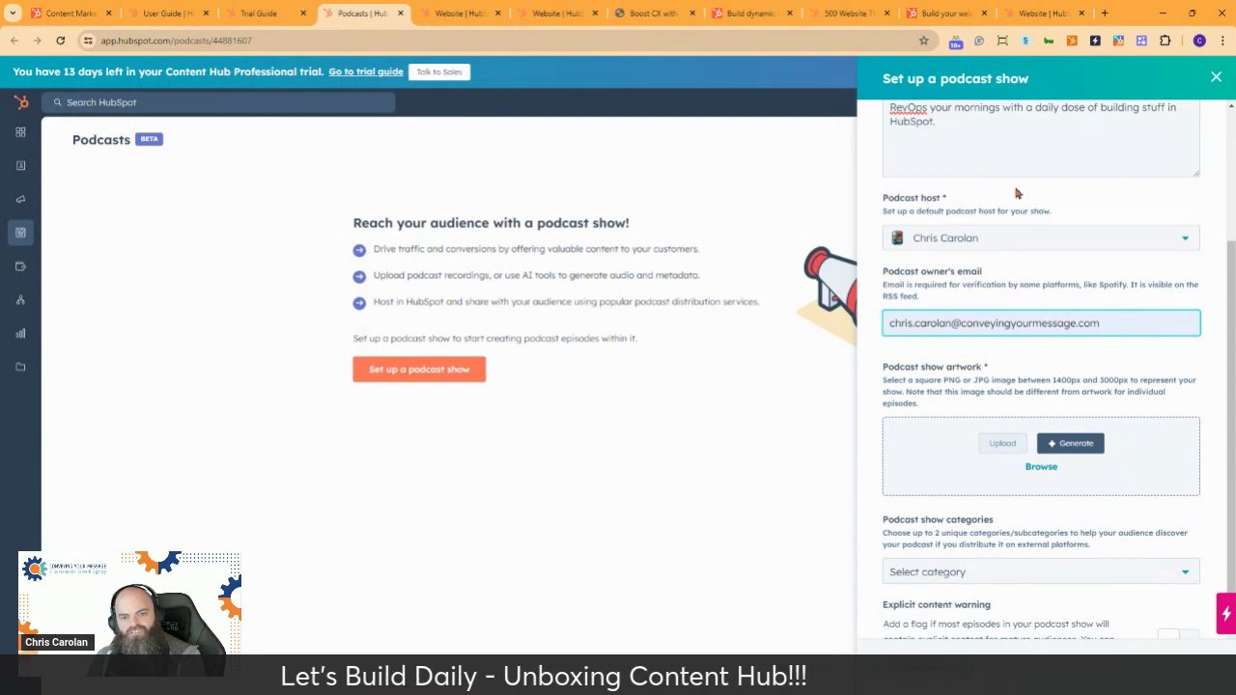
# Replace the host's cartoon image with the host photo from Recent images and save
pyautogui.click(1012, 240)
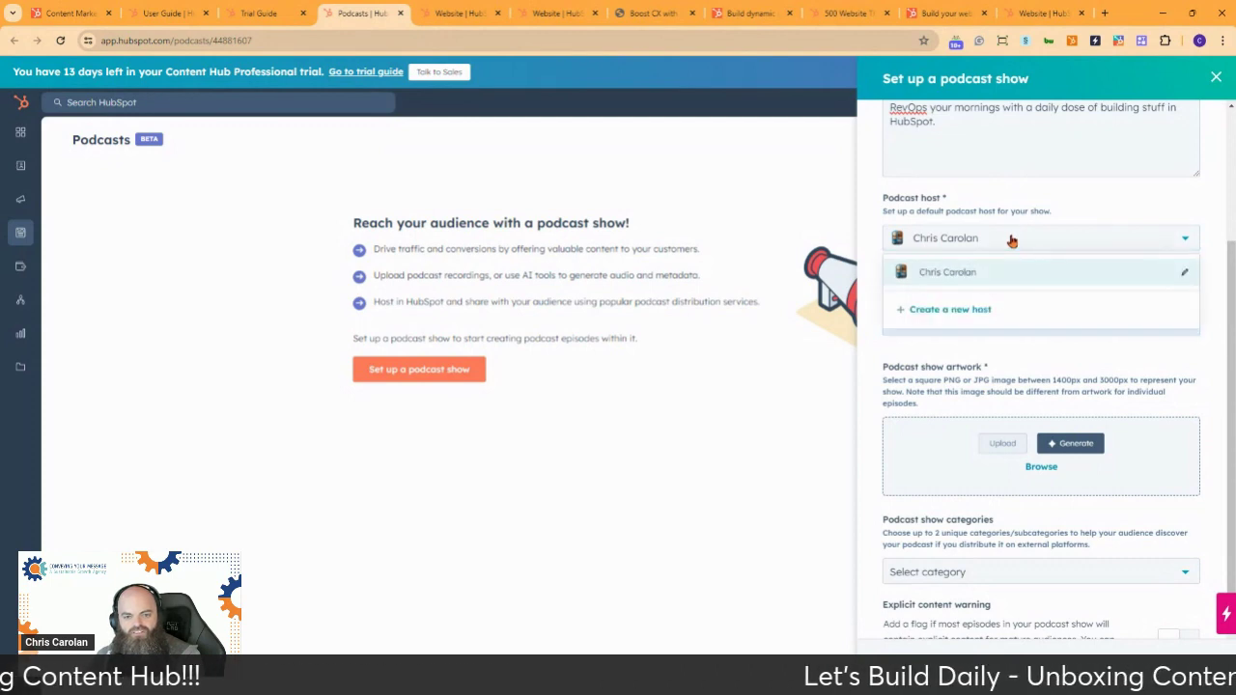
pyautogui.click(1184, 273)
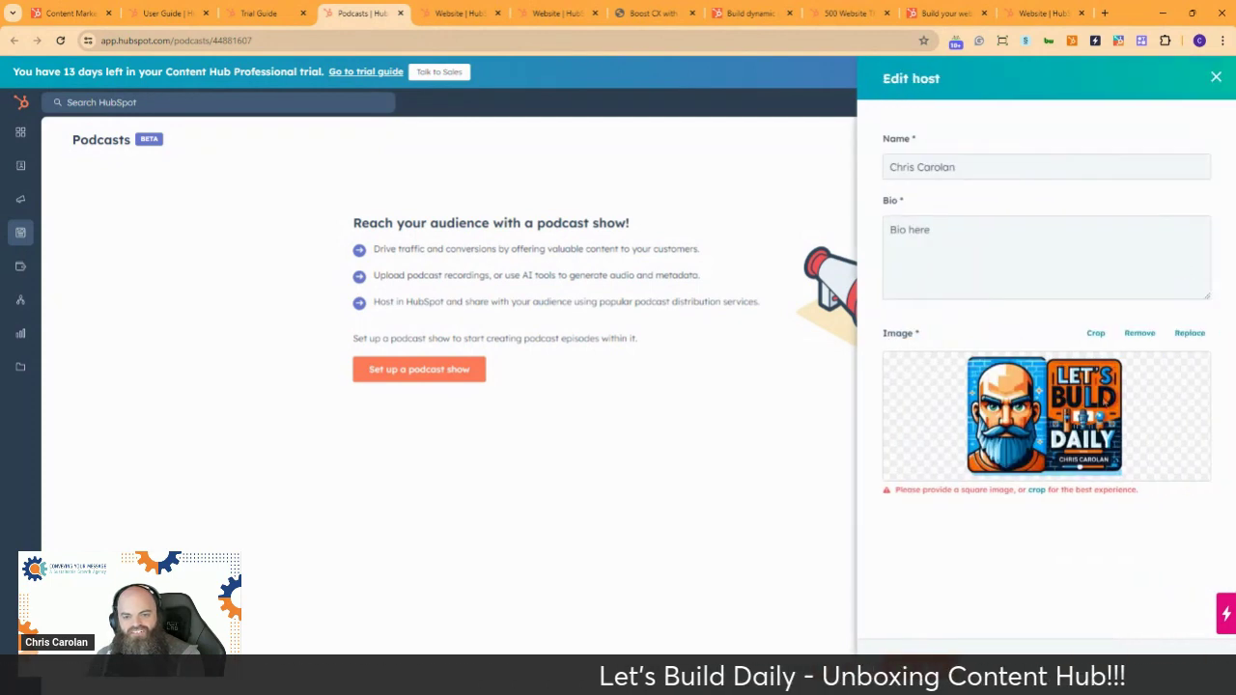
pyautogui.click(1188, 335)
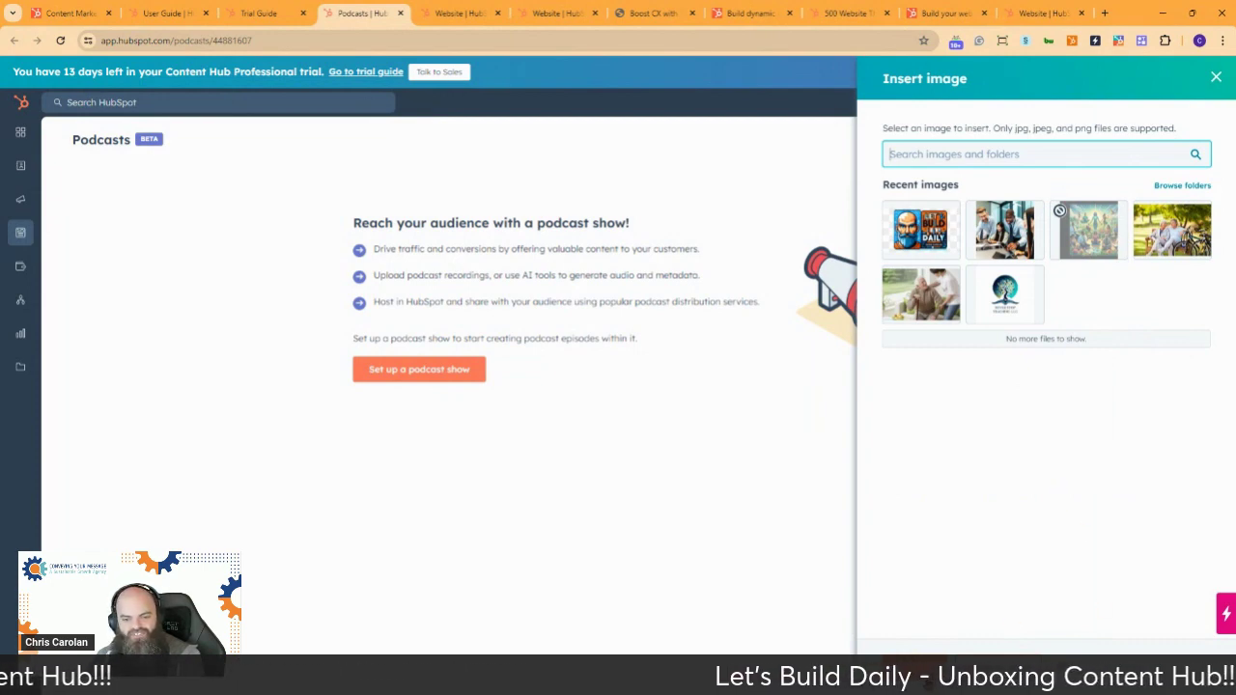
pyautogui.click(927, 682)
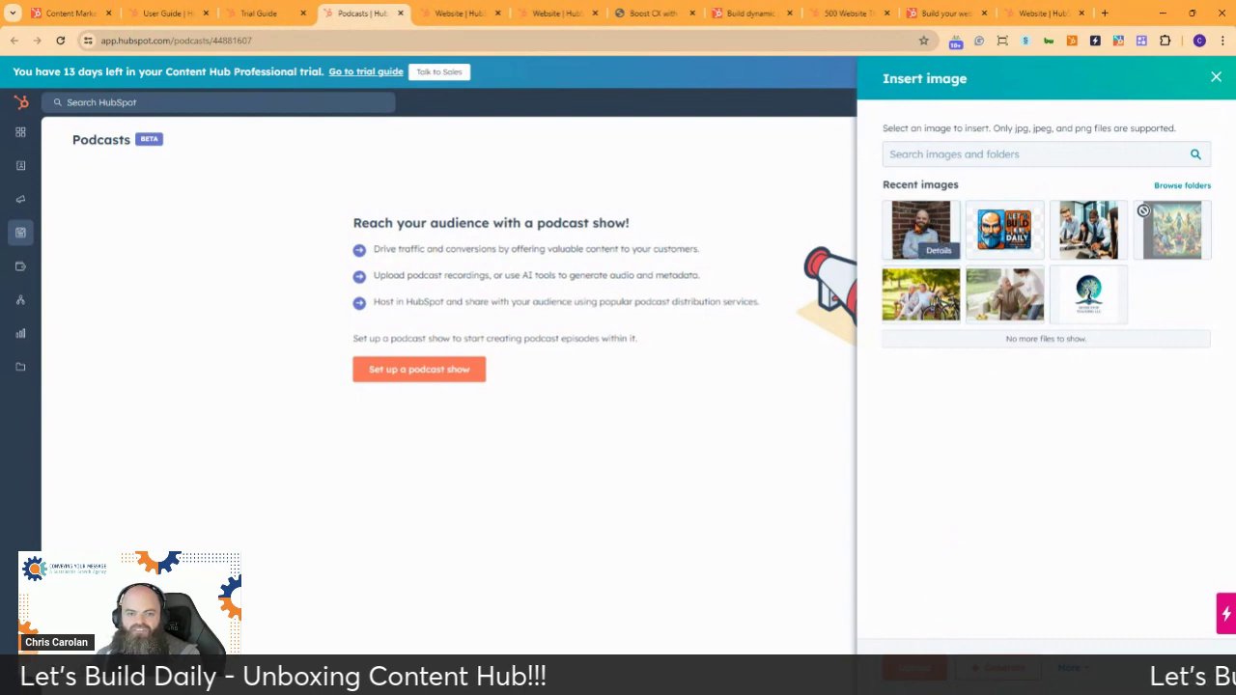
pyautogui.click(925, 241)
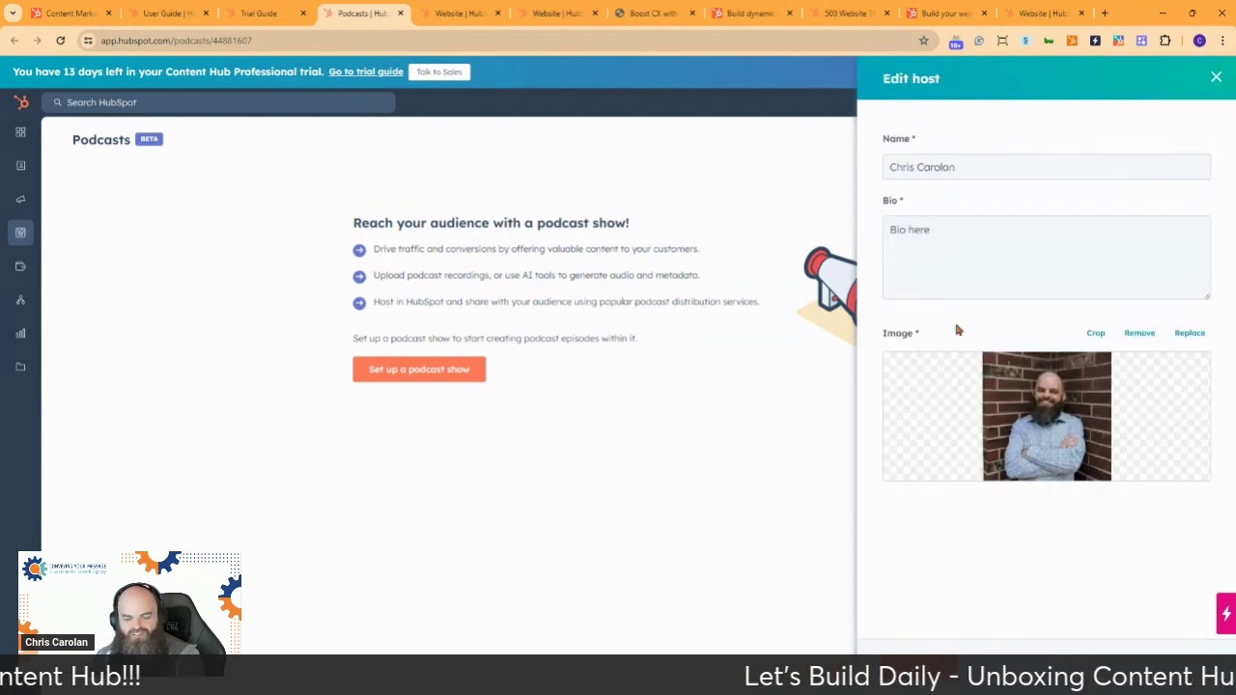
pyautogui.click(909, 666)
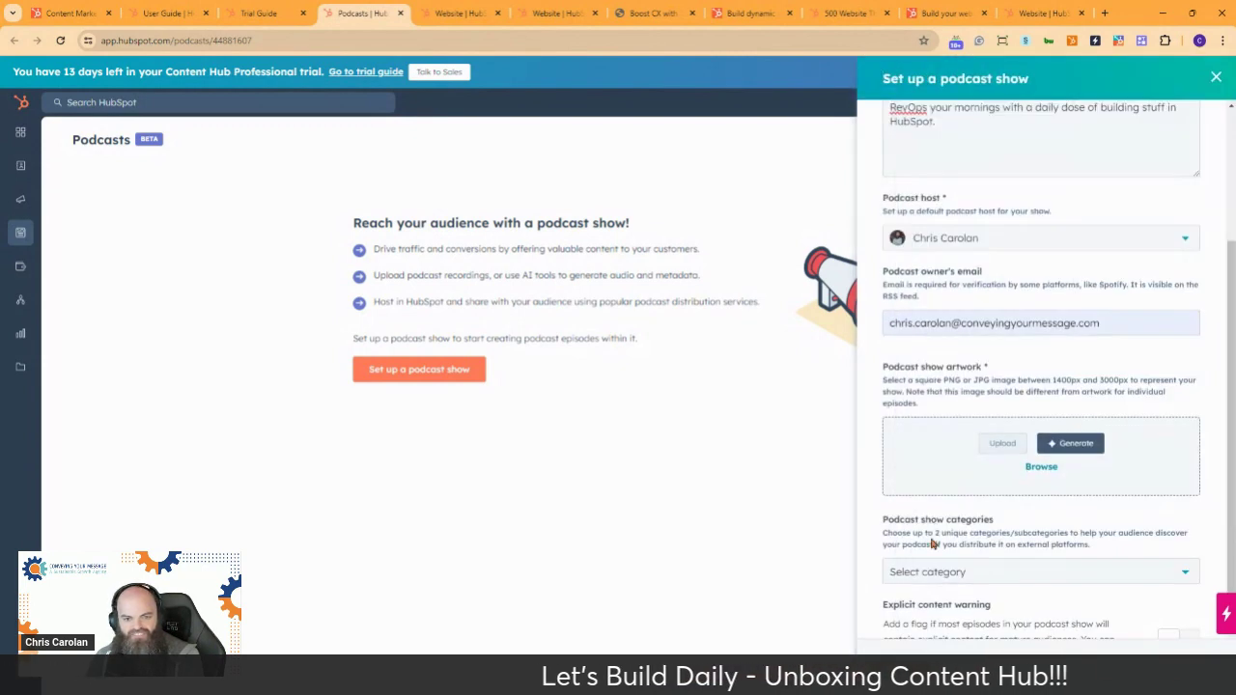
# Open the AI artwork generator and describe the image as 'Bald and Bearded Host character of LinkedIn Live daily show'
pyautogui.click(1082, 445)
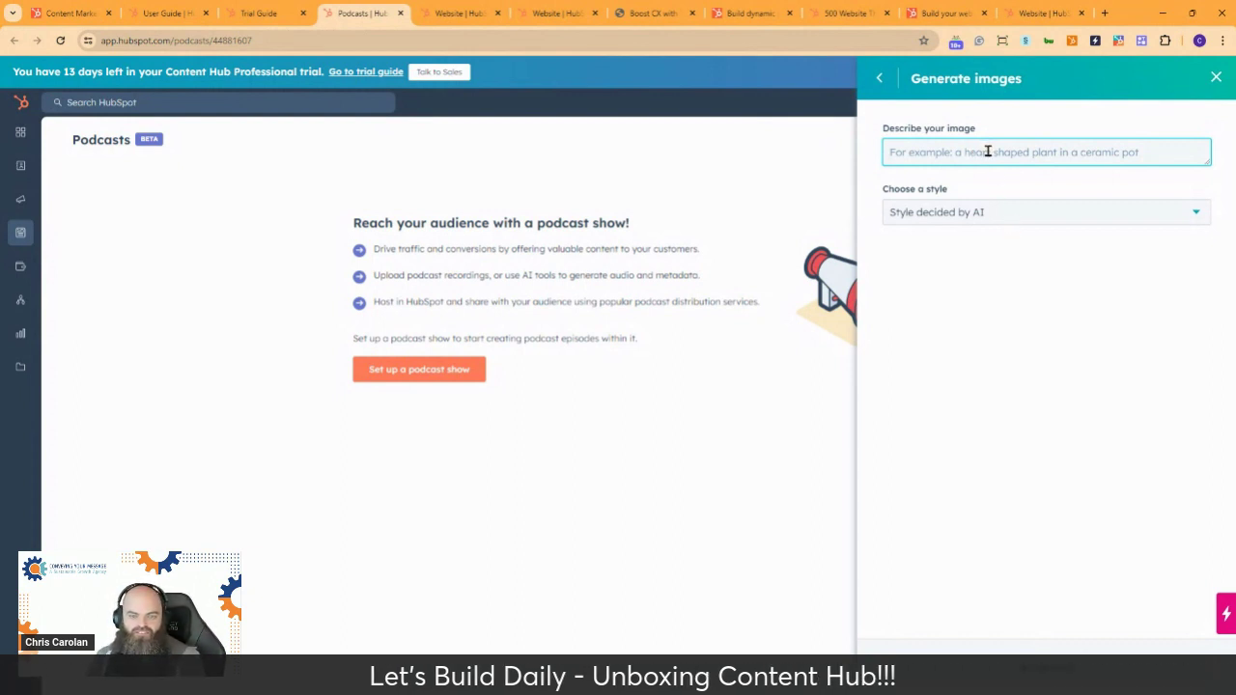
pyautogui.write('Hos')
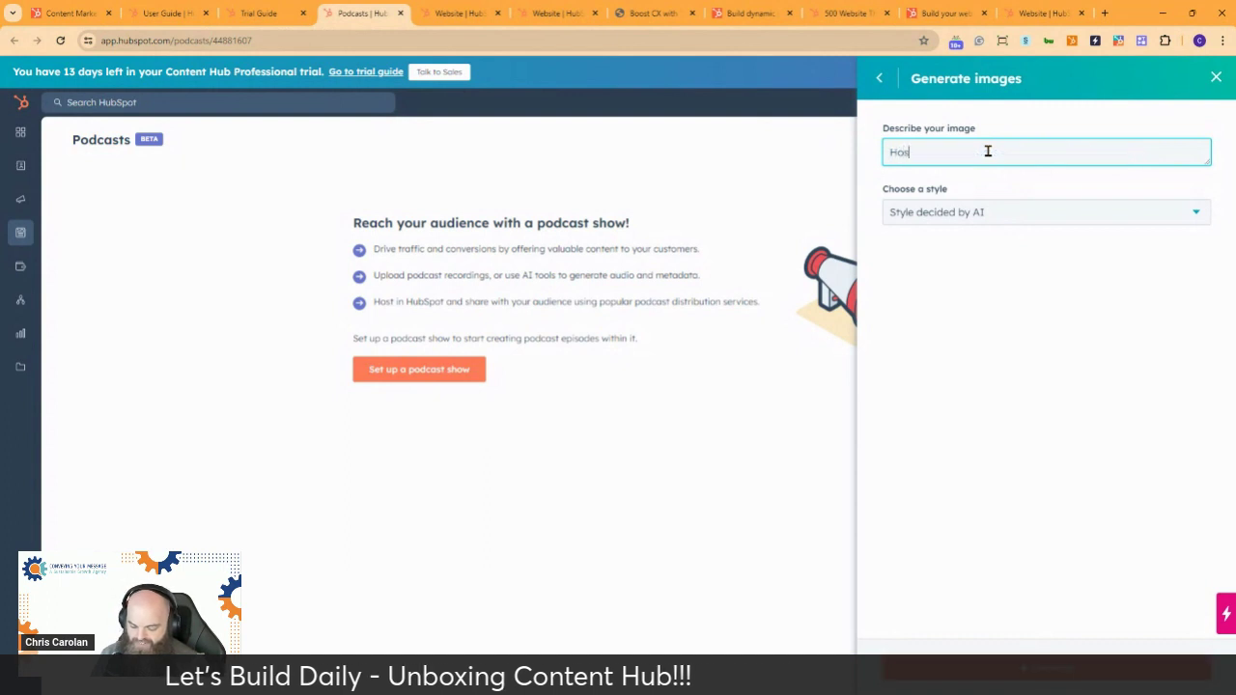
pyautogui.press('BackSpace')
pyautogui.press('BackSpace')
pyautogui.write('VB')
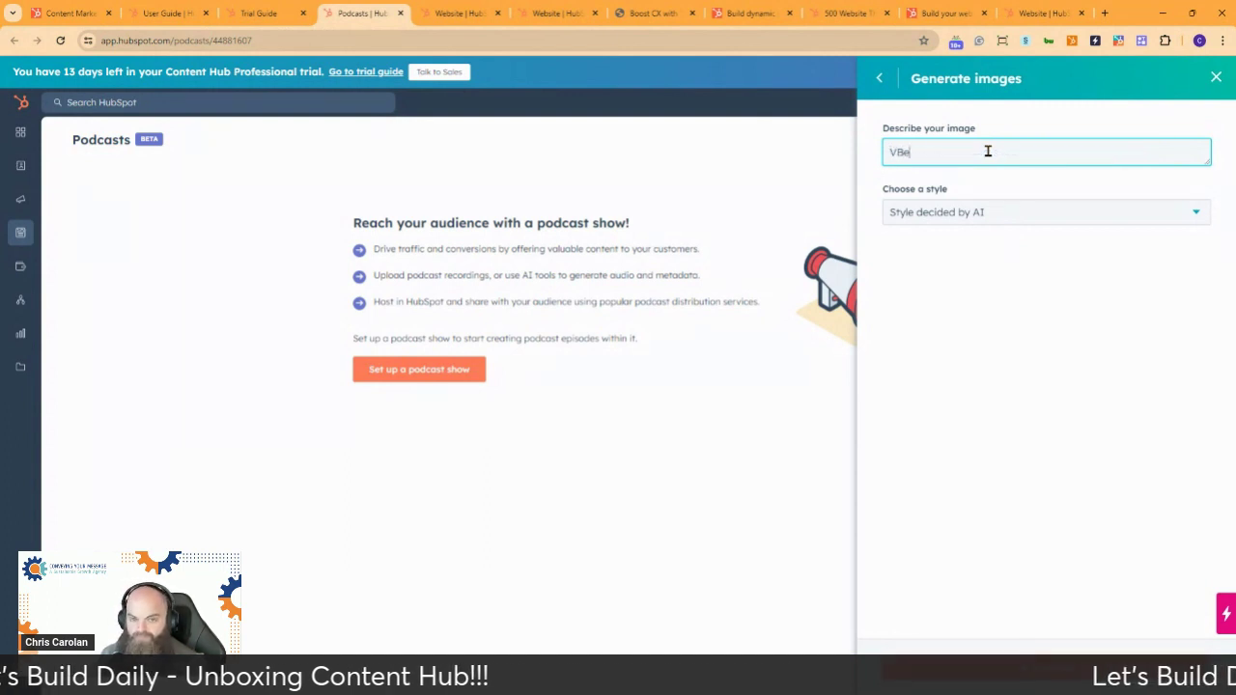
pyautogui.write('e')
pyautogui.press('BackSpace')
pyautogui.press('BackSpace')
pyautogui.press('BackSpace')
pyautogui.write('Bla')
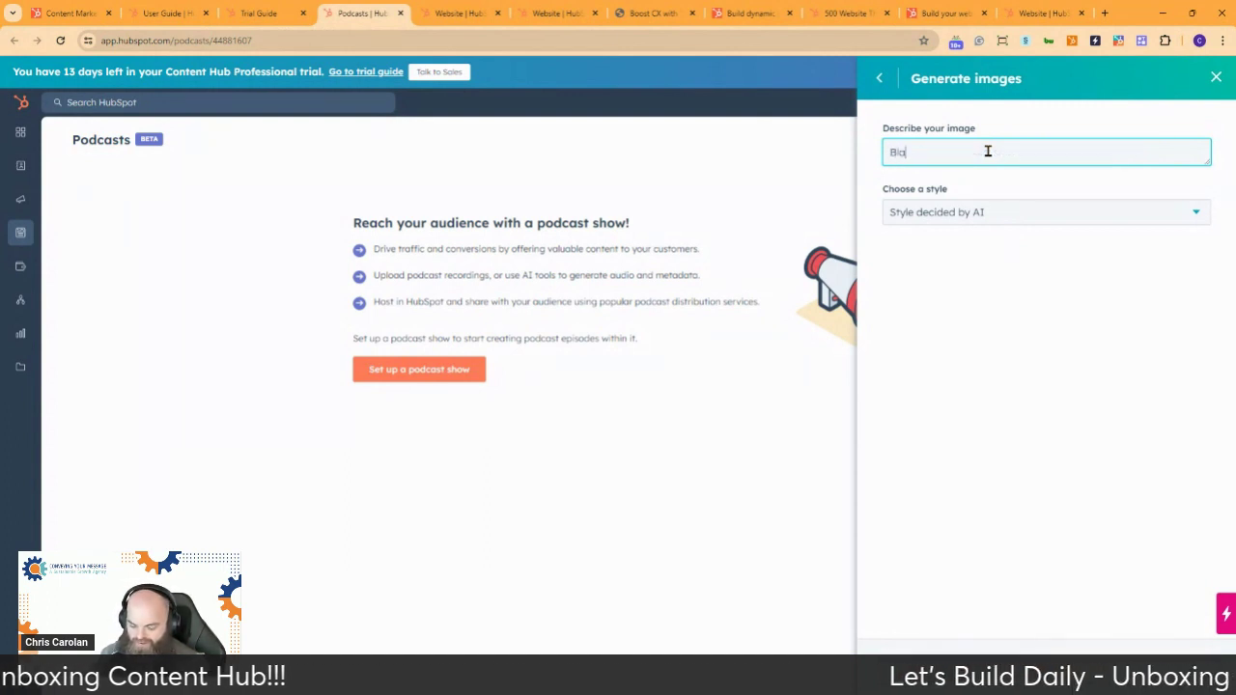
pyautogui.write('d a')
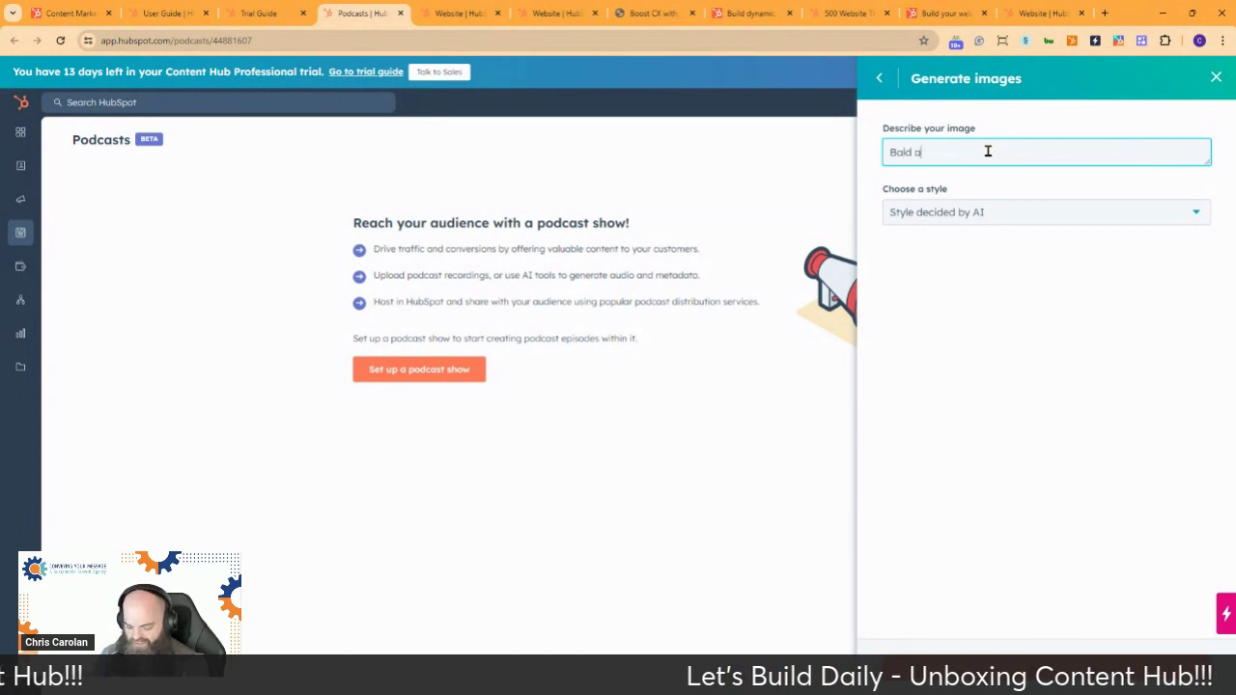
pyautogui.write('nd Bearded Host character of LinkedIn Live dai')
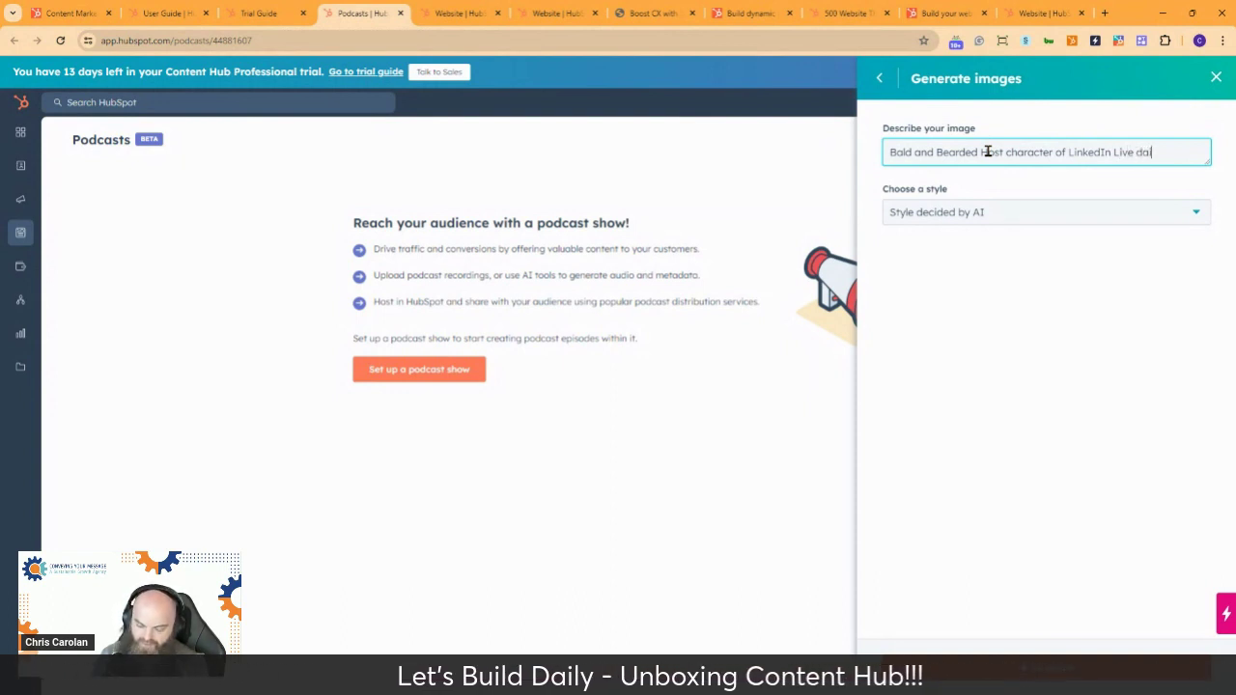
pyautogui.write('show')
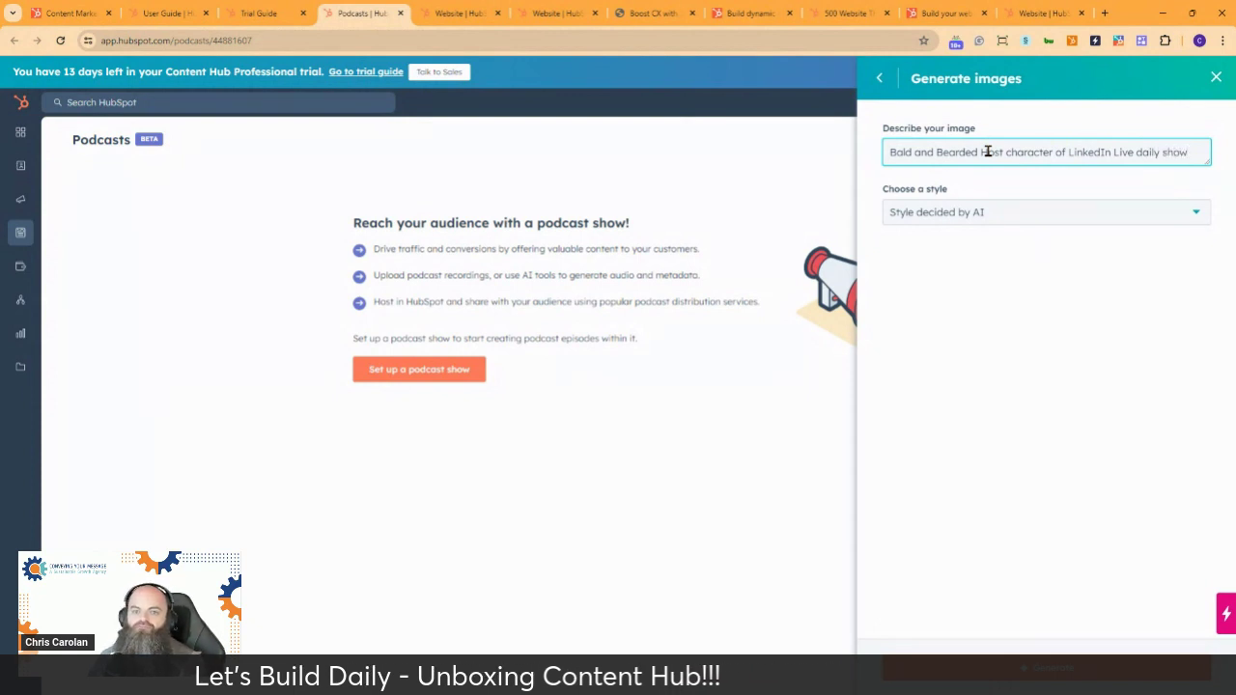
# Browse the image styles and keep 'Style decided by AI'
pyautogui.click(1026, 215)
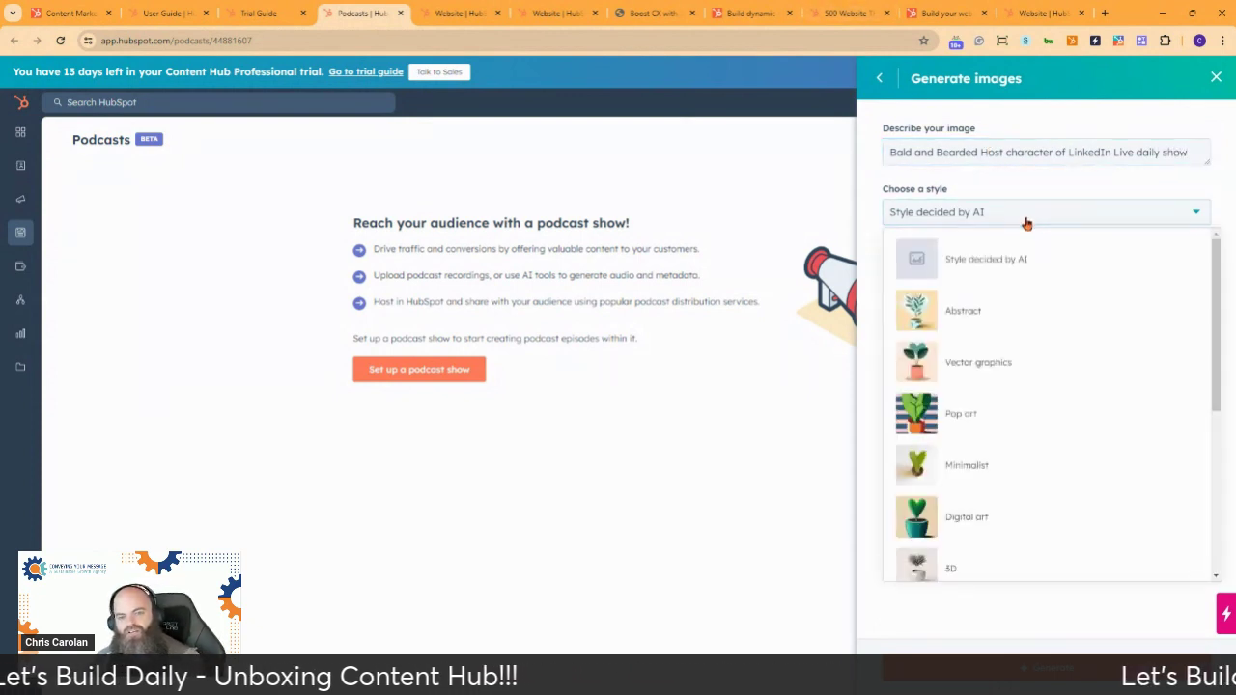
pyautogui.scroll(-3, 1039, 359)
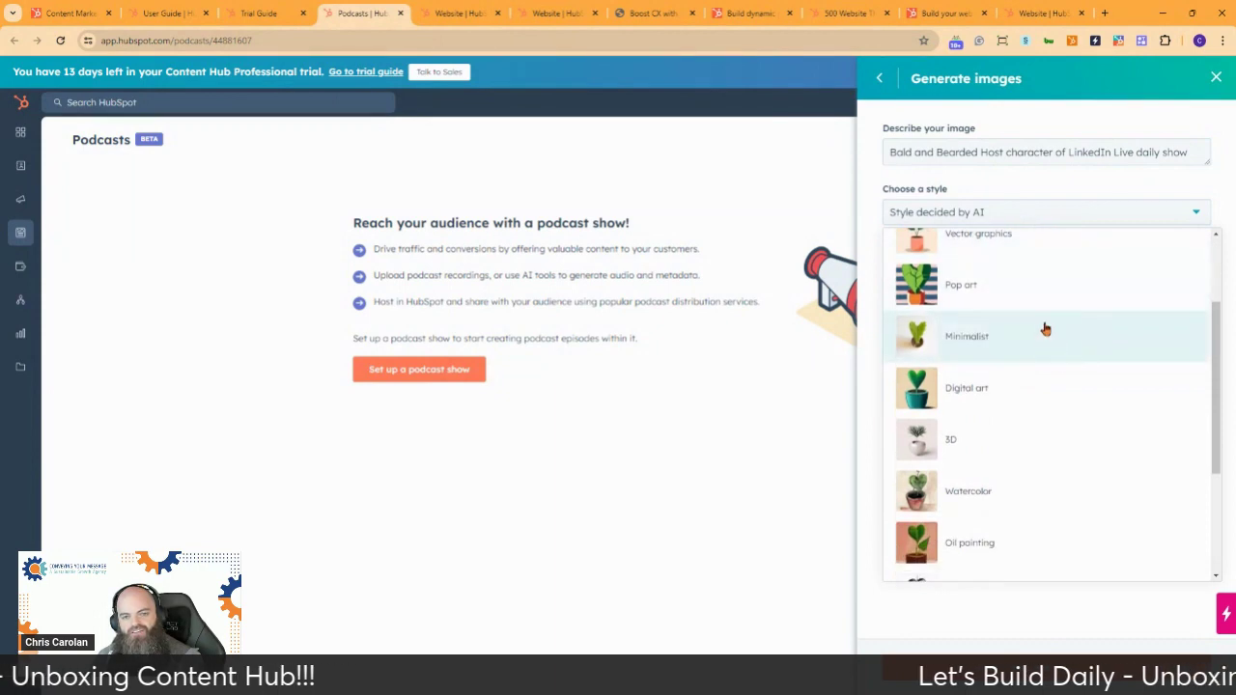
pyautogui.scroll(-2, 1050, 379)
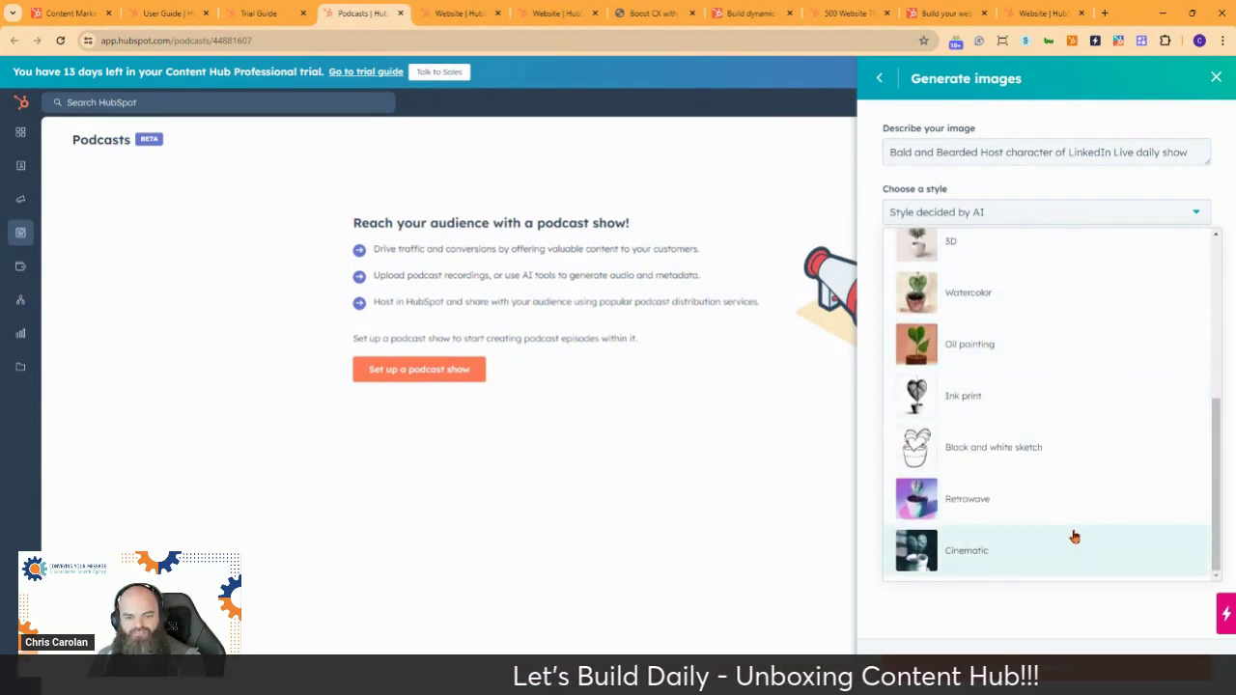
pyautogui.scroll(5, 1062, 502)
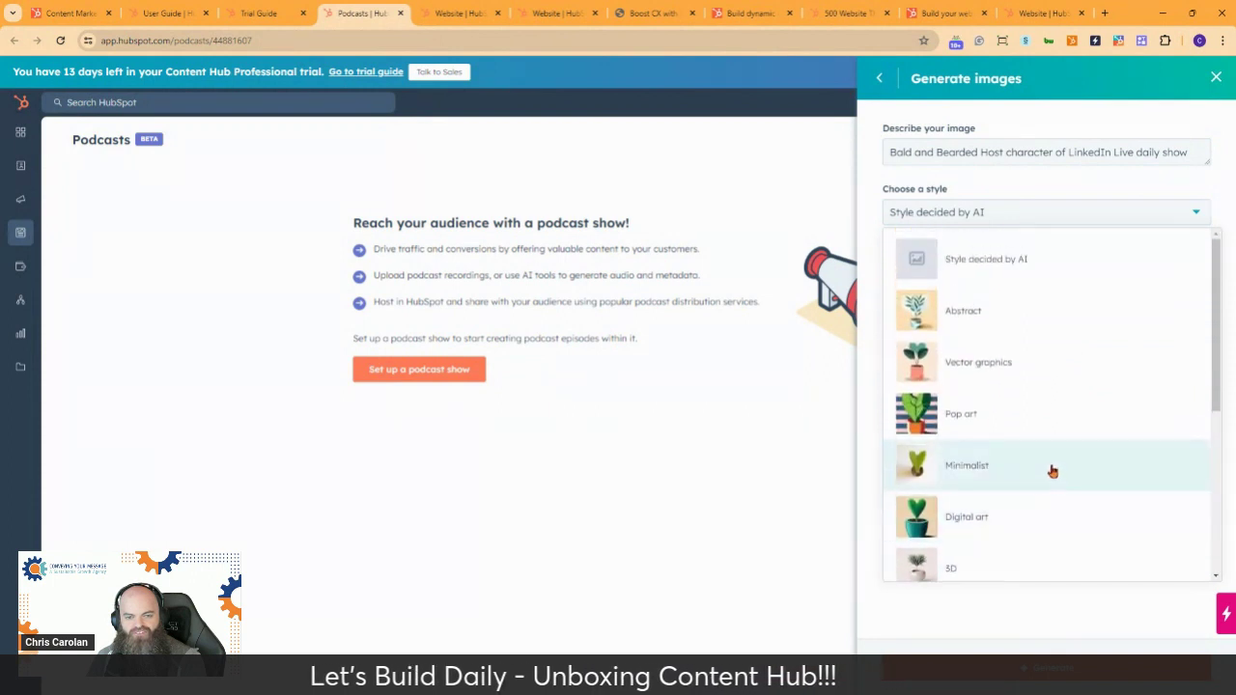
pyautogui.click(1051, 258)
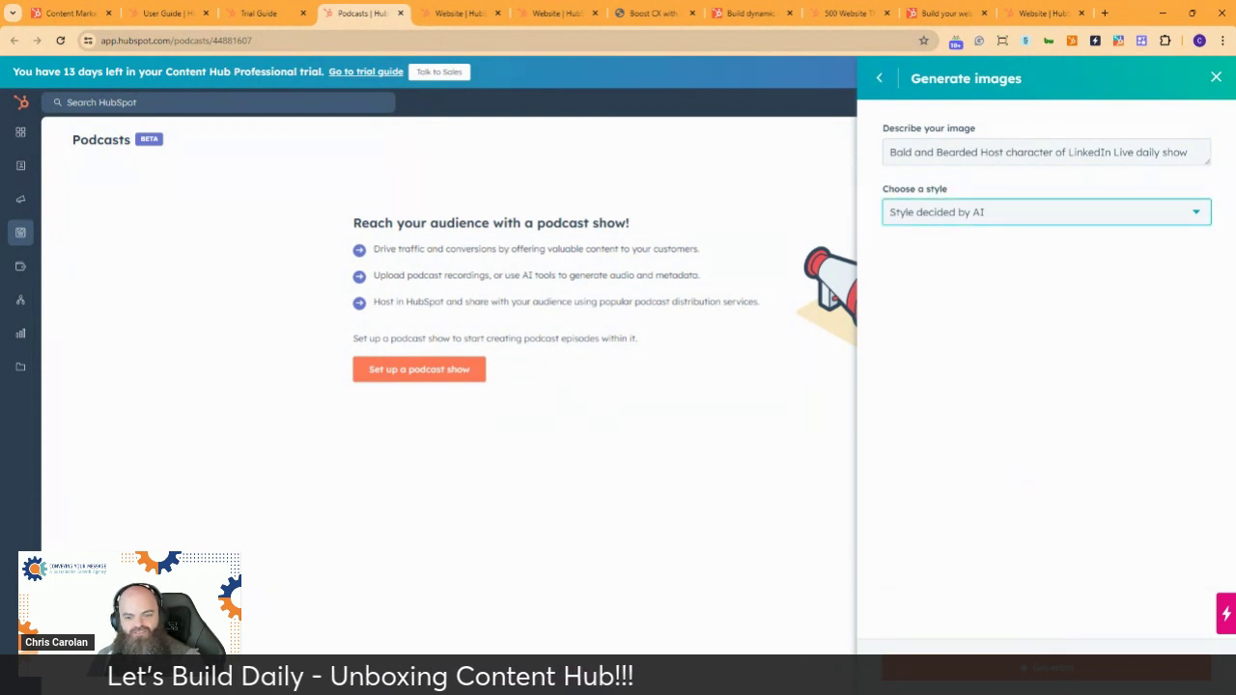
# Generate two host images, thumbs-up and insert the second bearded 3D one as show artwork
pyautogui.click(1052, 668)
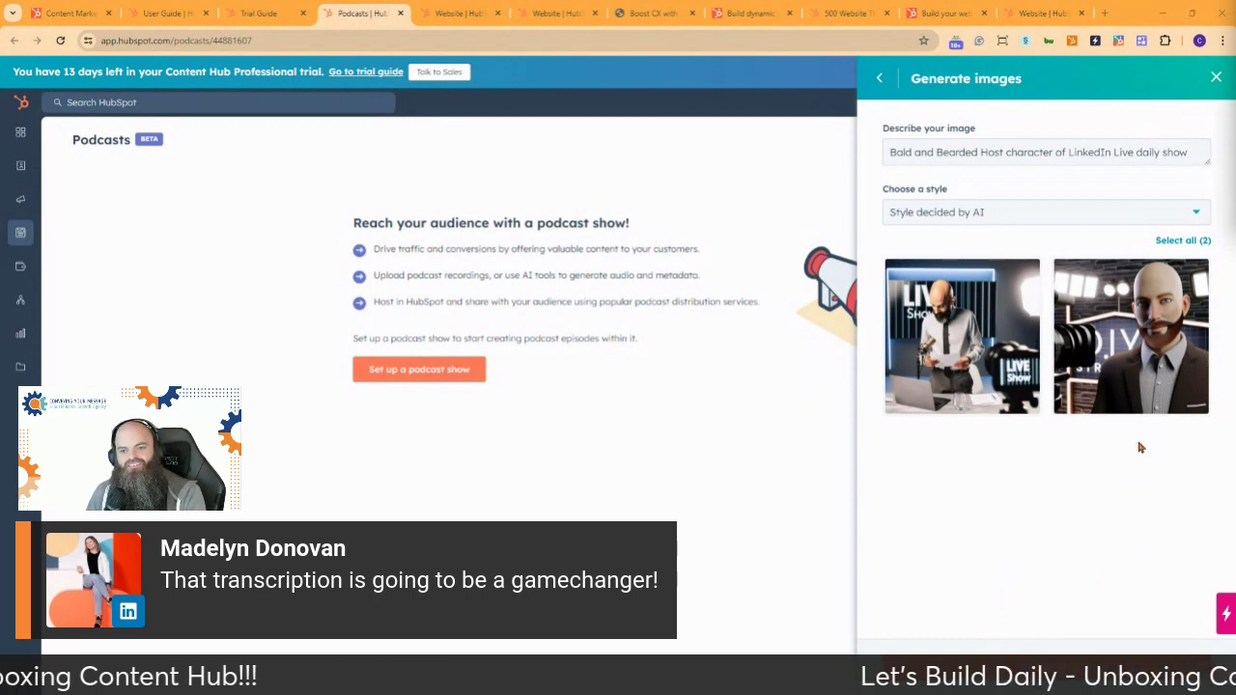
pyautogui.moveTo(1131, 387)
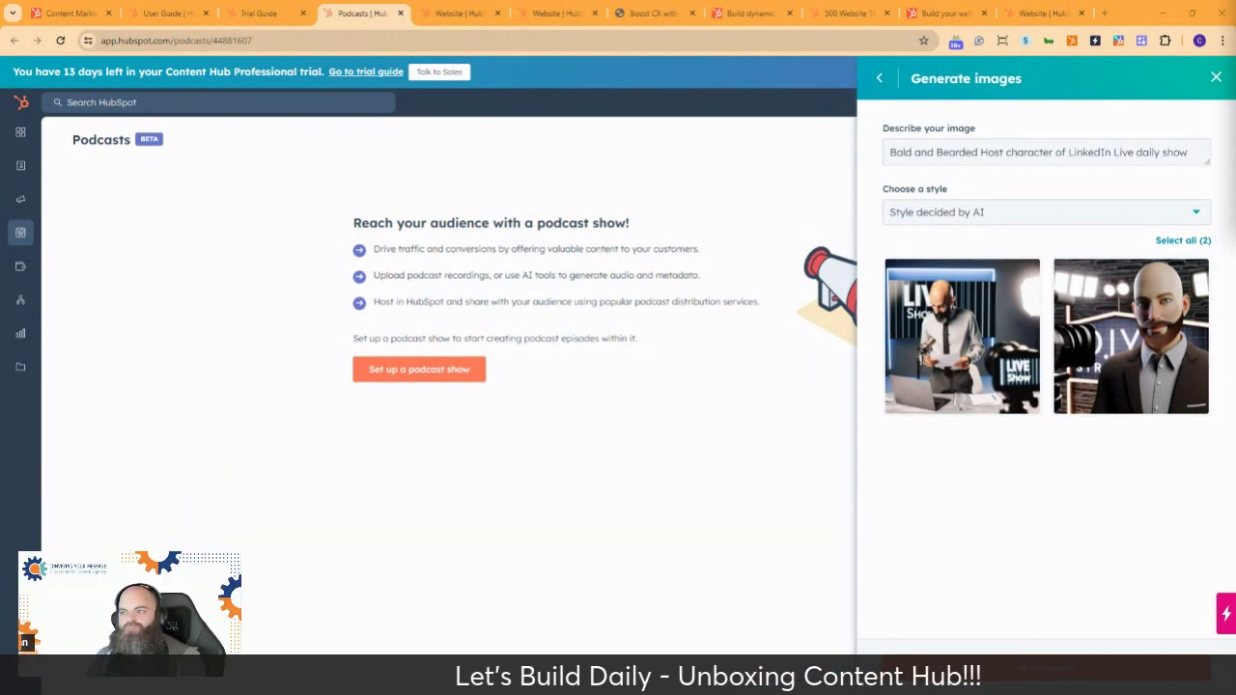
pyautogui.moveTo(1133, 346)
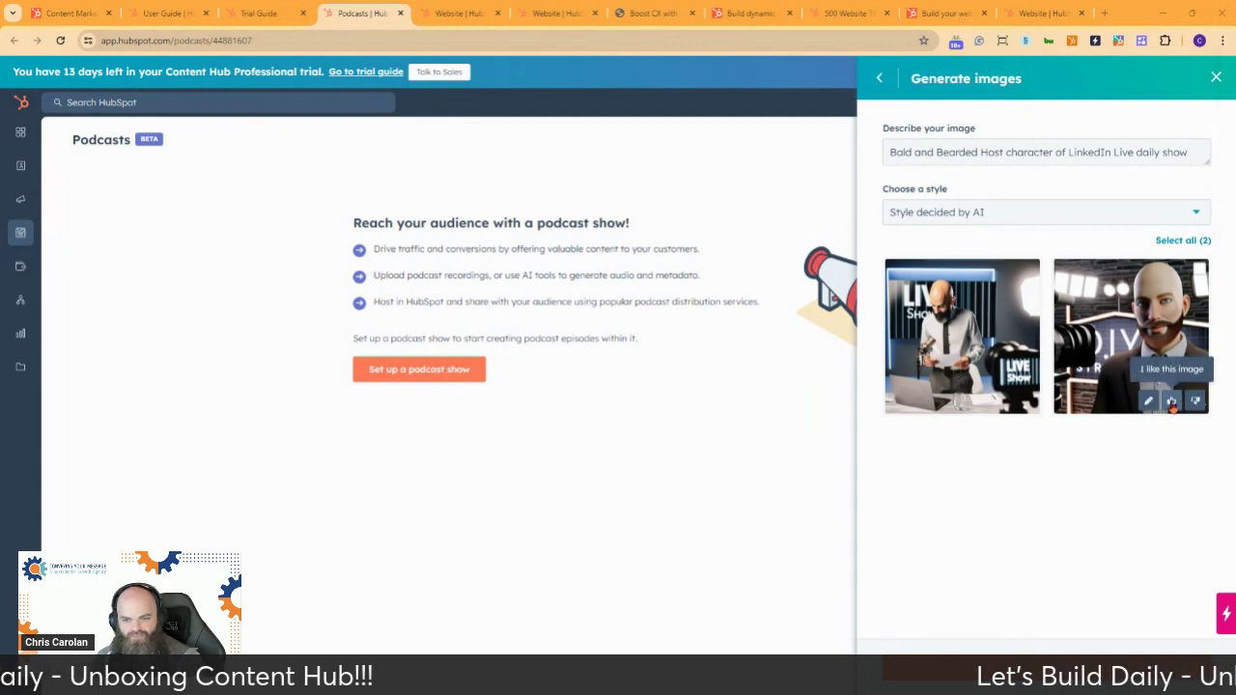
pyautogui.click(1172, 404)
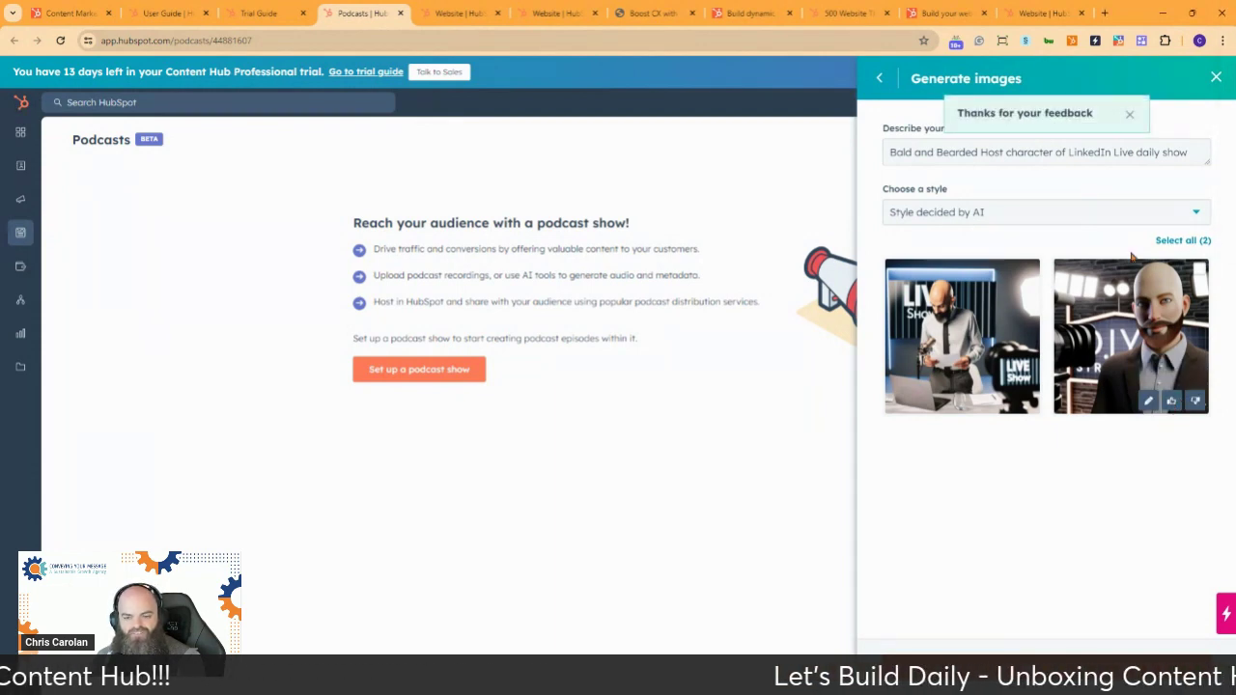
pyautogui.click(1132, 338)
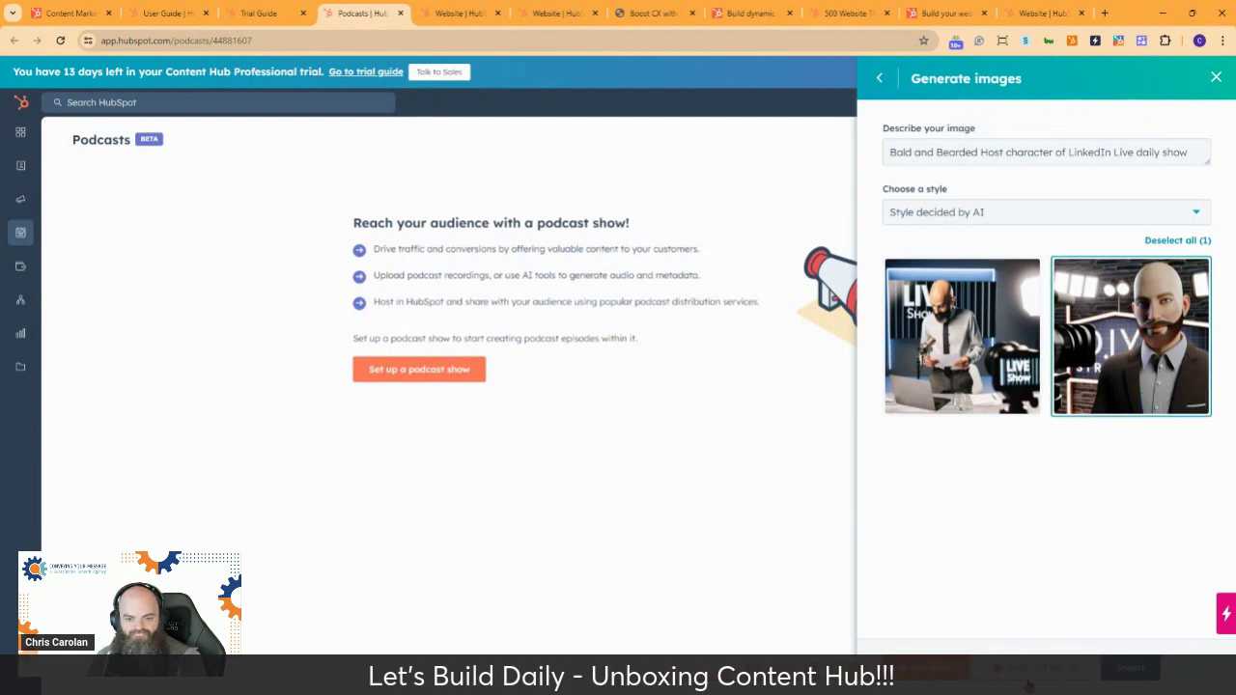
pyautogui.click(1040, 675)
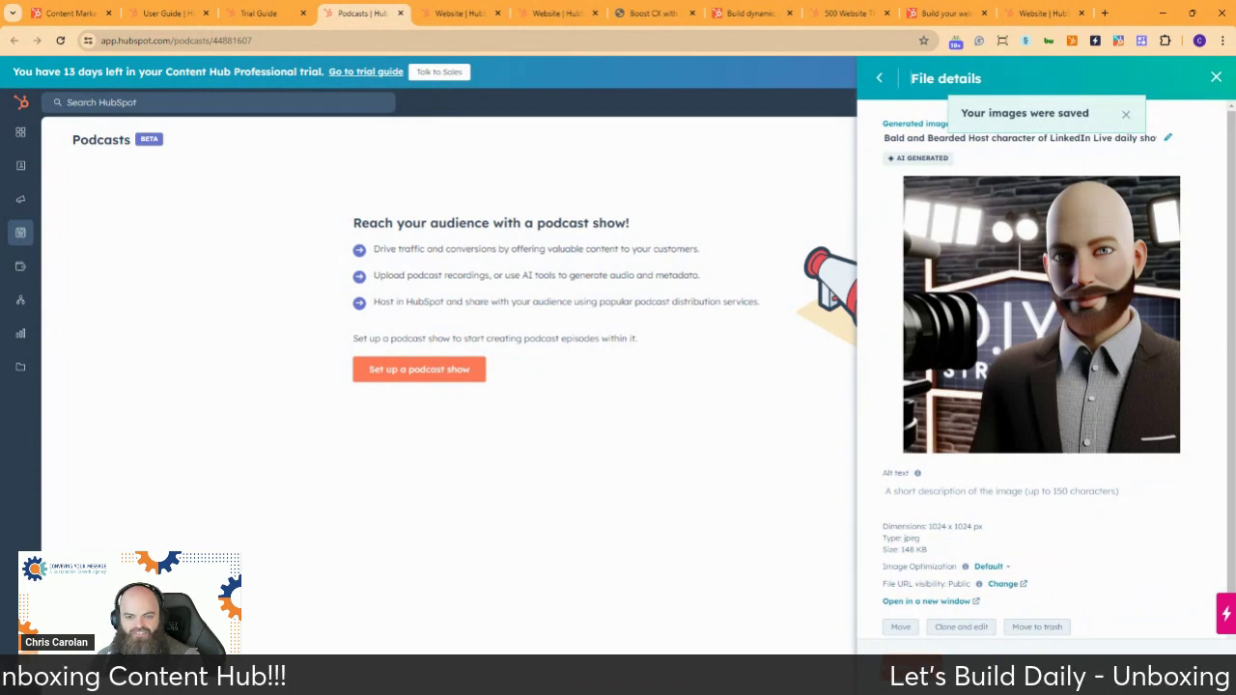
pyautogui.click(913, 668)
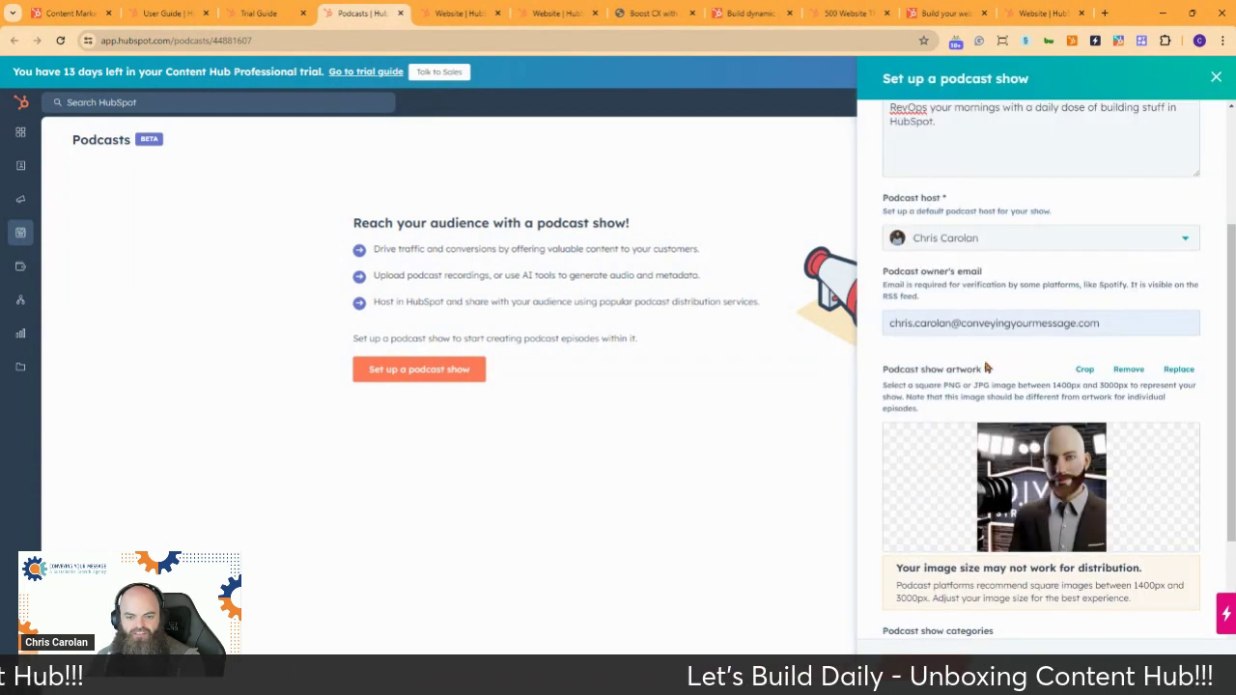
# Add Business and Marketing as the podcast show categories
pyautogui.scroll(-3, 954, 469)
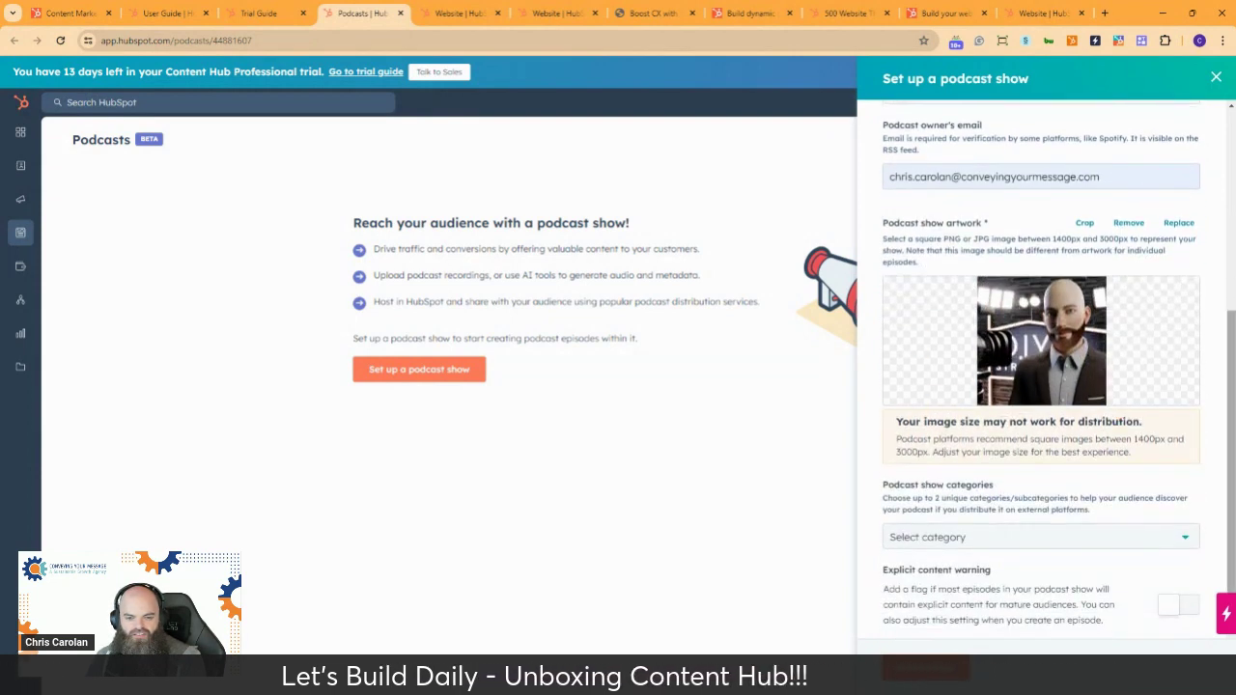
pyautogui.click(985, 531)
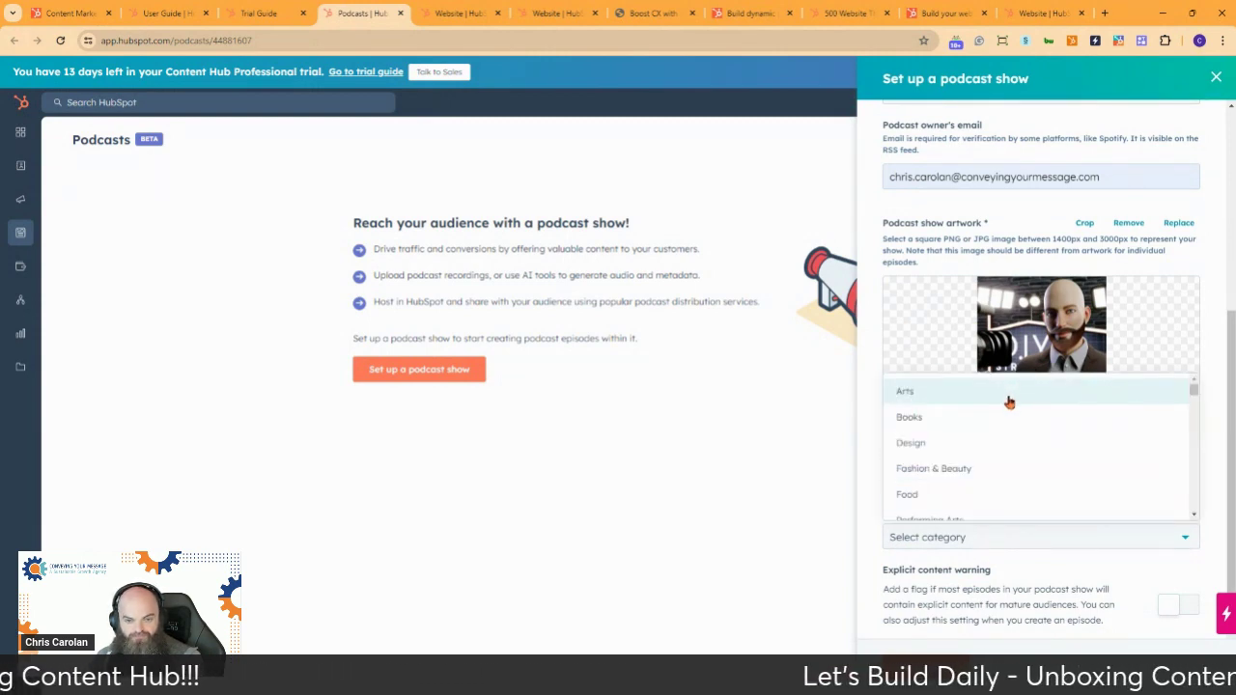
pyautogui.scroll(-2, 1008, 402)
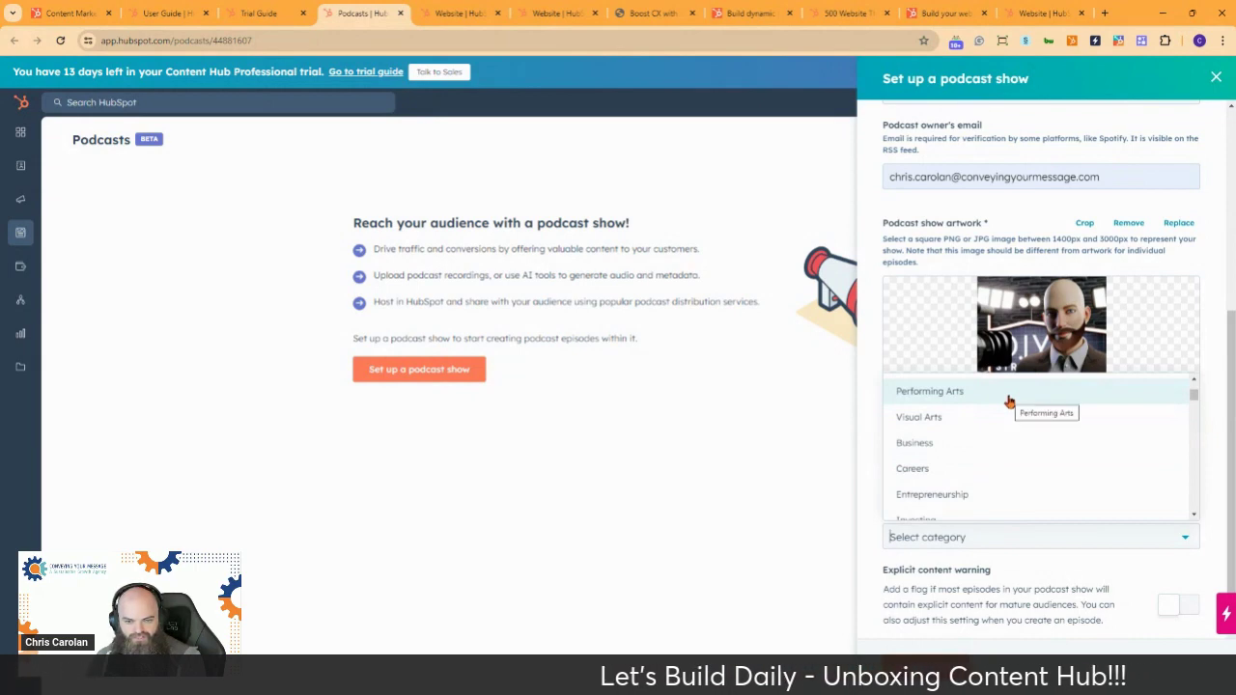
pyautogui.scroll(-1, 1007, 399)
pyautogui.scroll(1, 994, 453)
pyautogui.click(992, 454)
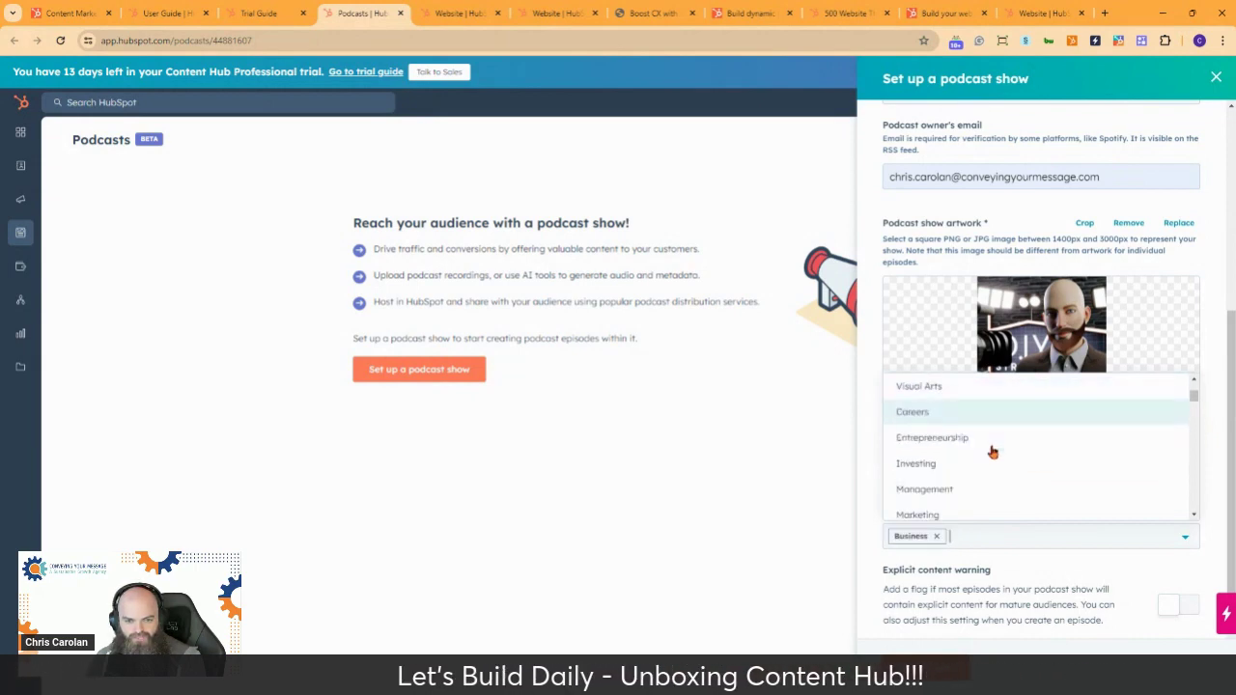
pyautogui.scroll(-1, 1014, 446)
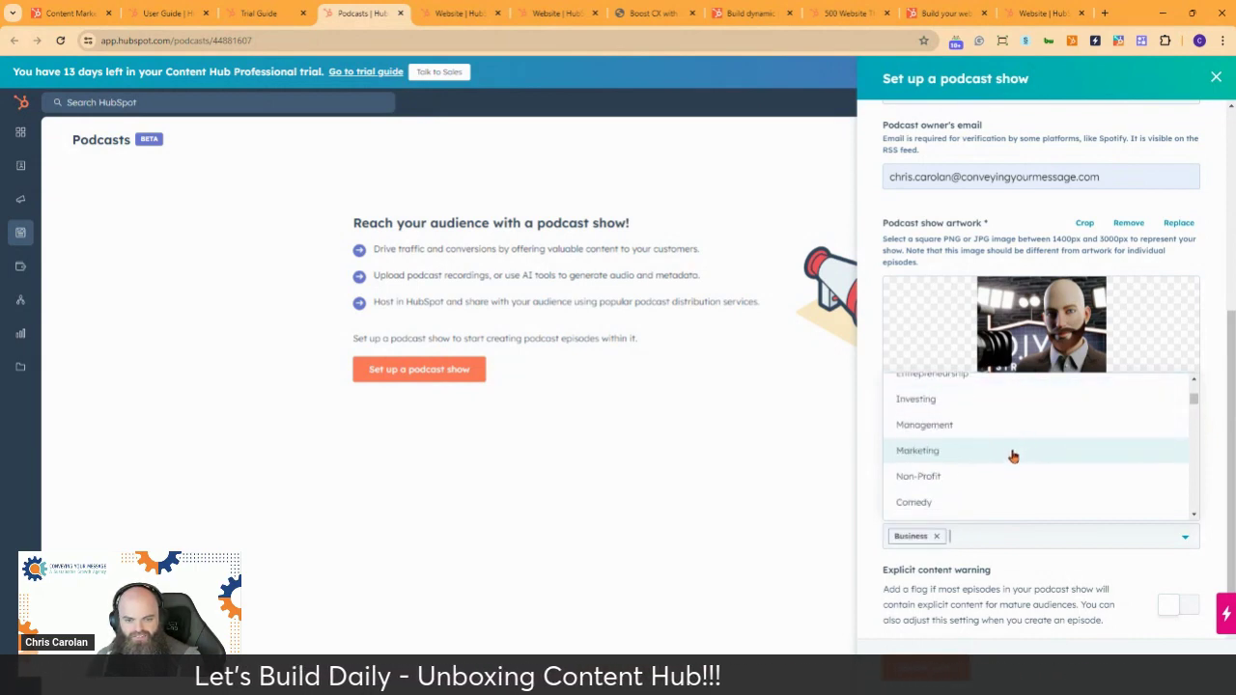
pyautogui.click(1016, 447)
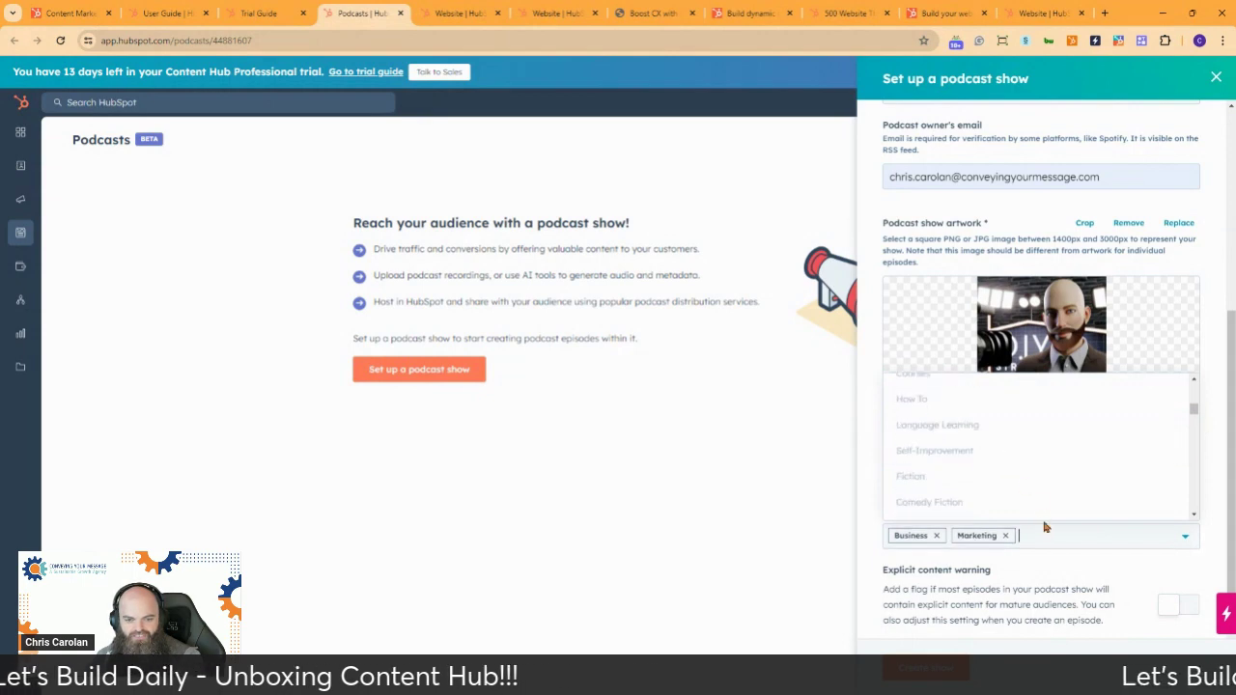
# Leave the explicit content warning off and create the 'Let's Build Daily' show
pyautogui.scroll(-6, 1013, 444)
pyautogui.scroll(-5, 1029, 436)
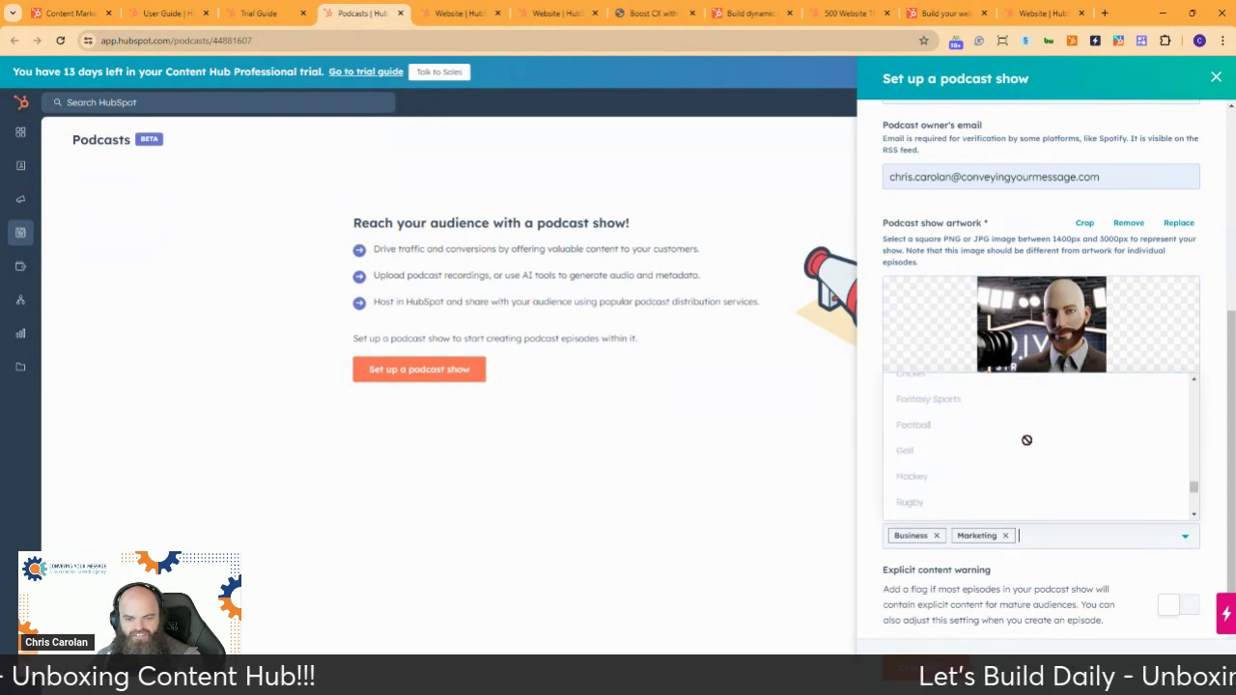
pyautogui.click(1070, 569)
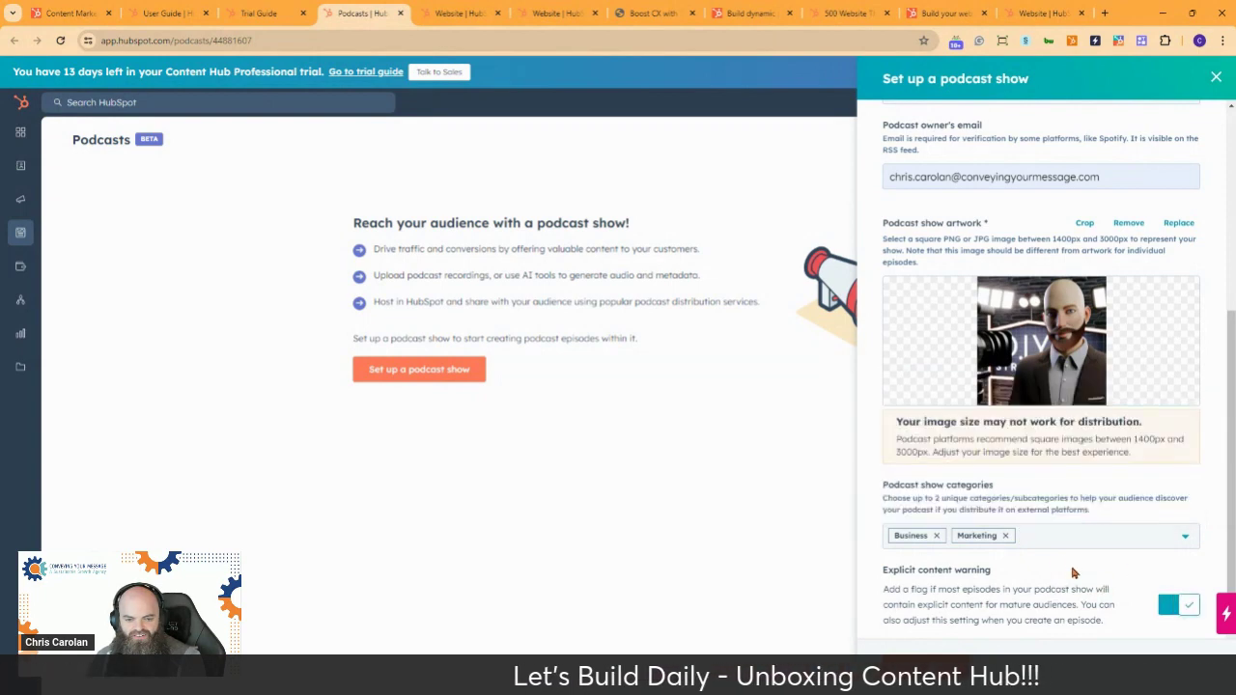
pyautogui.click(1170, 606)
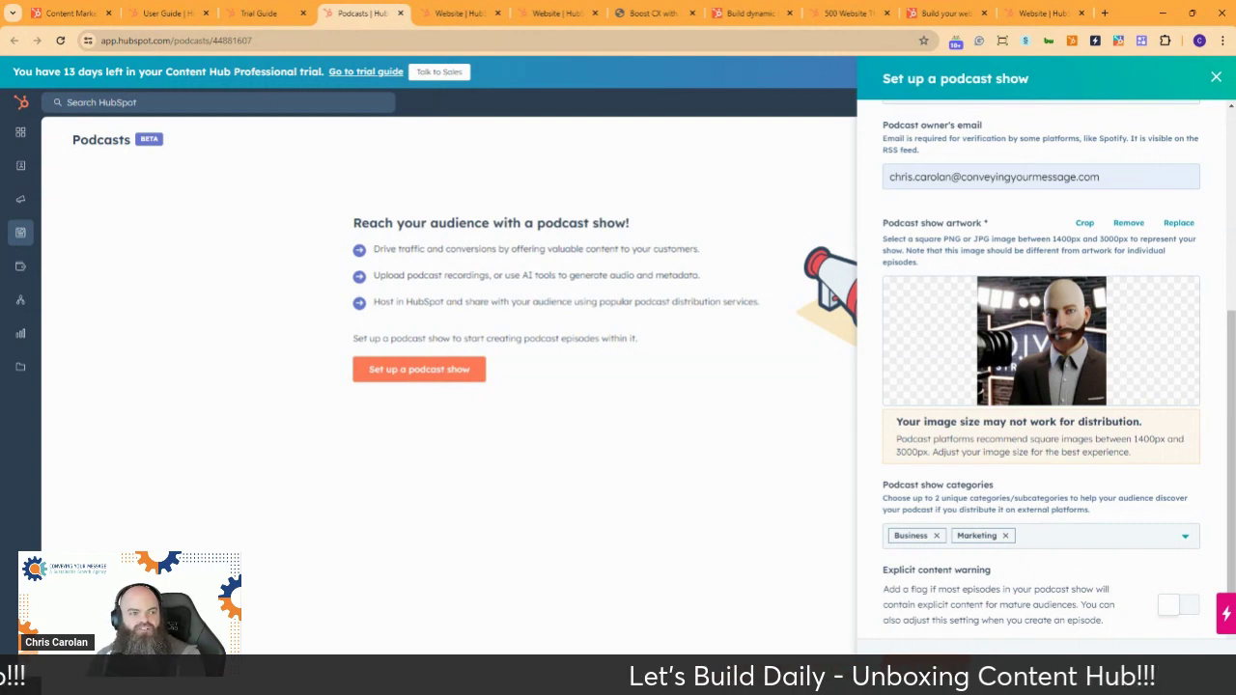
pyautogui.click(925, 668)
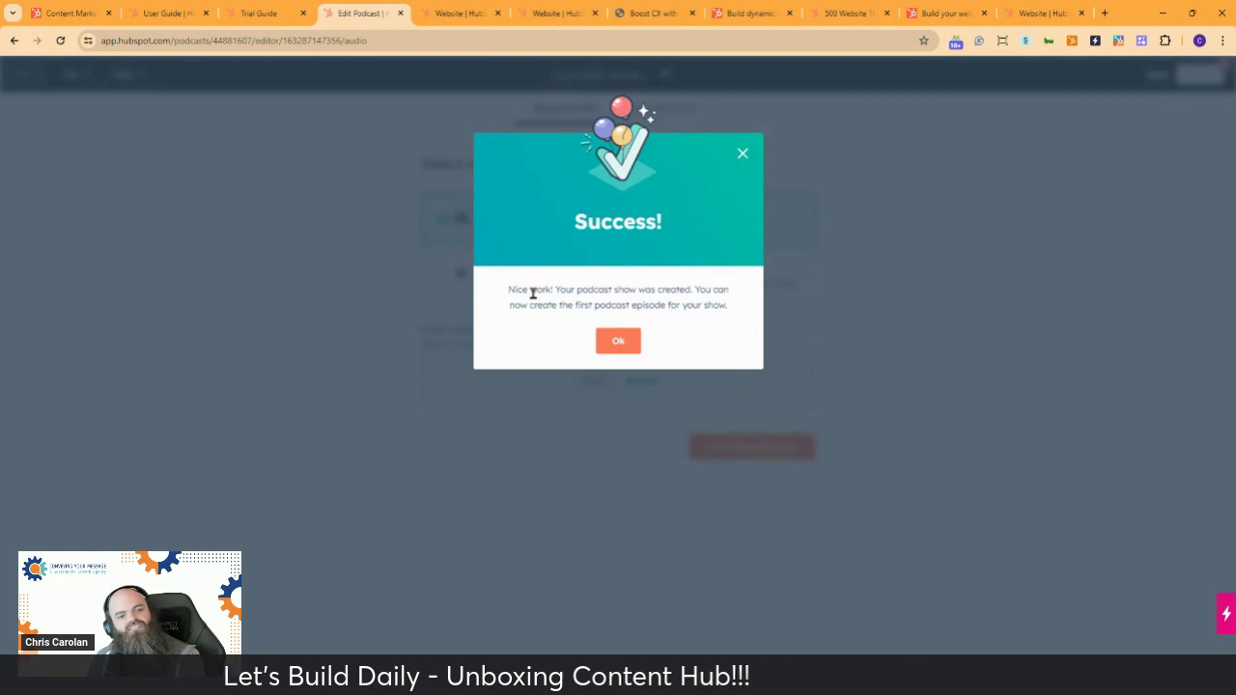
# Dismiss the show-created success message and the episode name suggestions
pyautogui.click(623, 343)
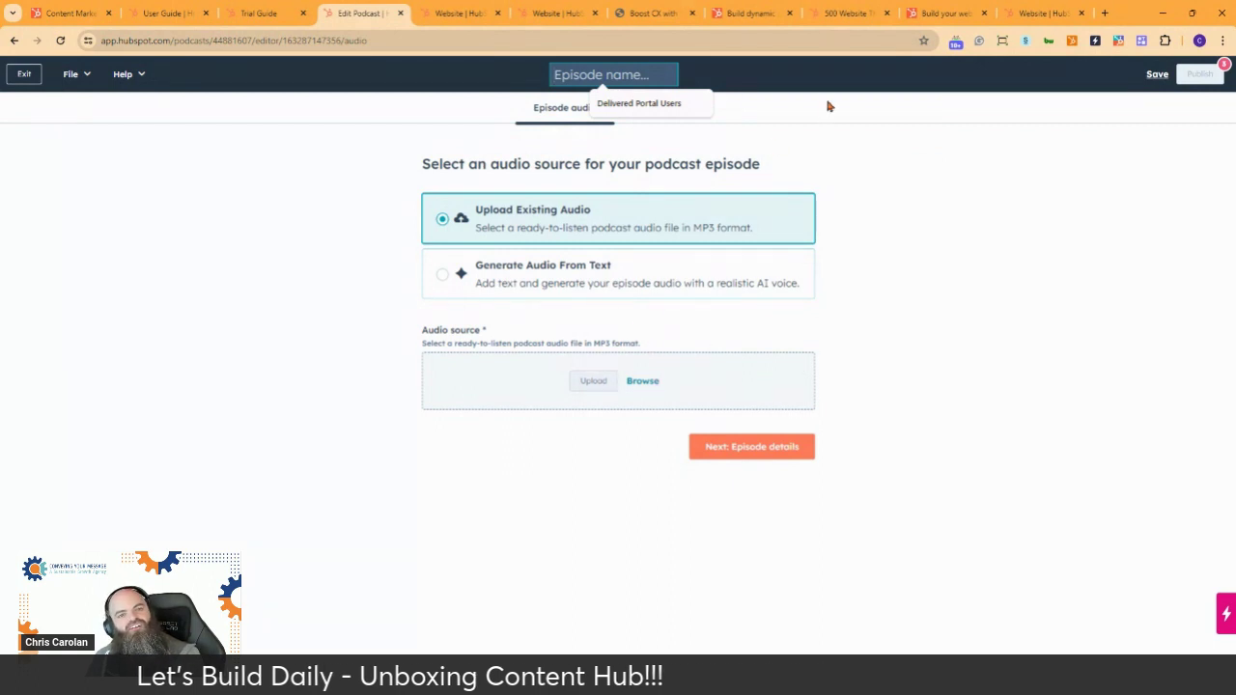
pyautogui.click(793, 83)
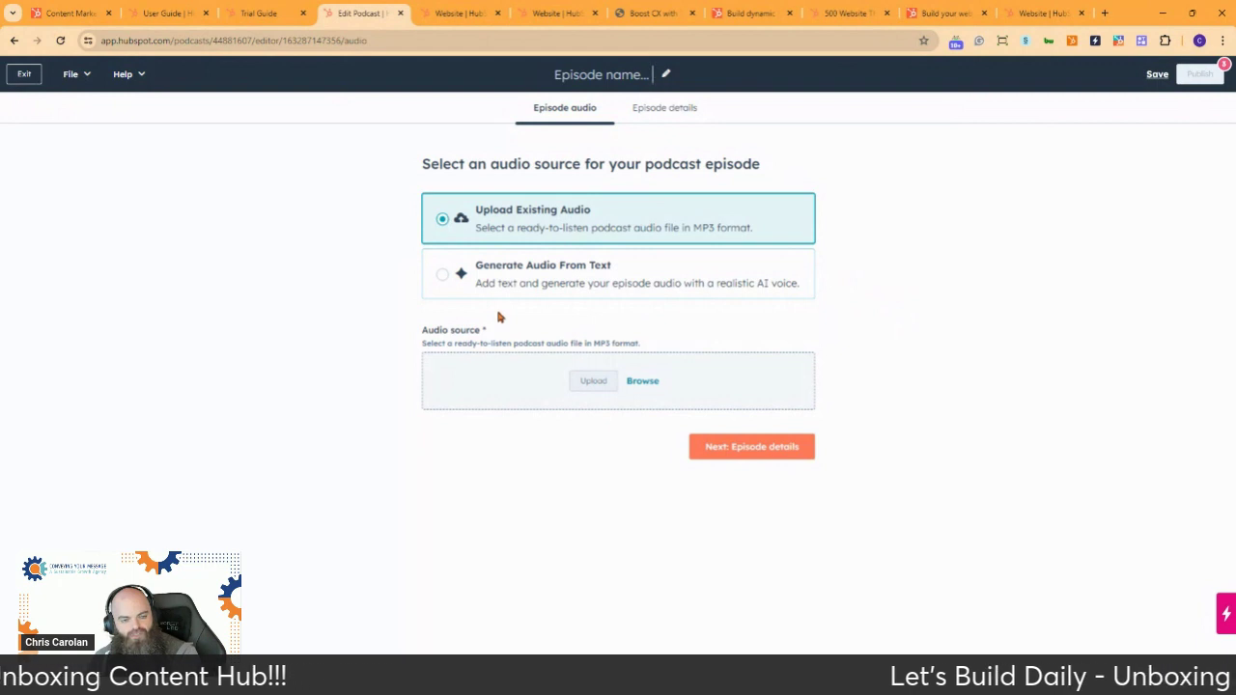
# Choose 'Generate Audio From Text' as the episode's audio source and focus the Script box
pyautogui.click(591, 278)
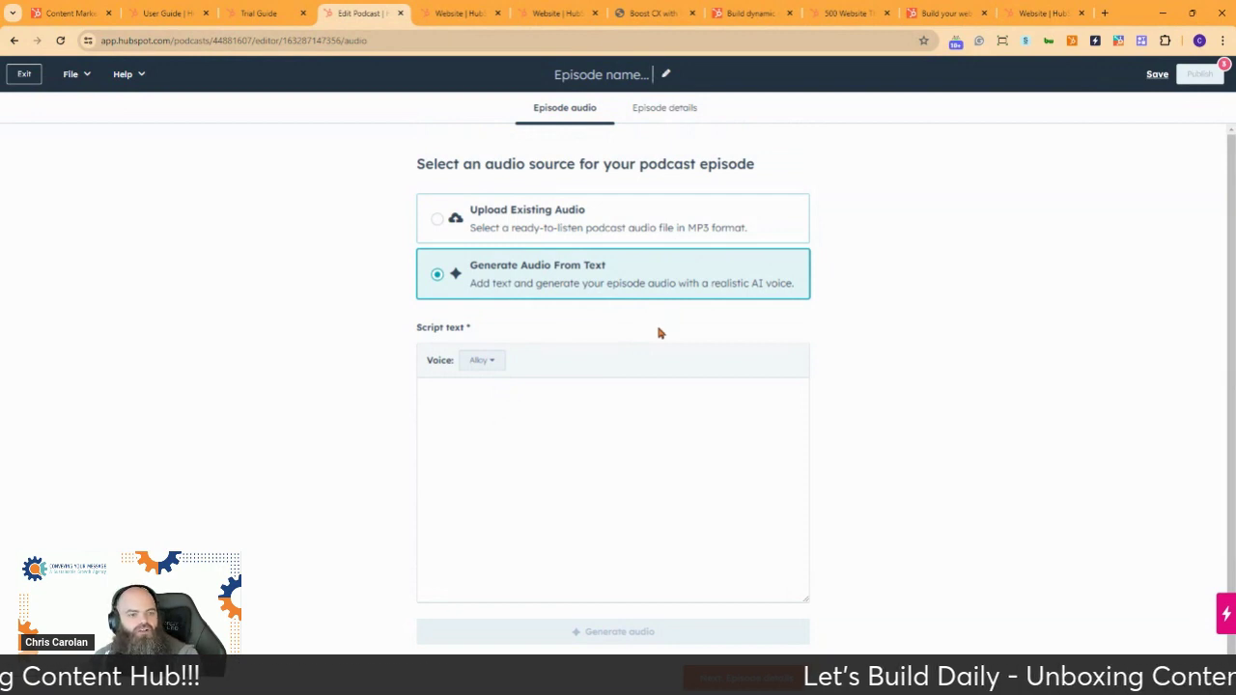
pyautogui.moveTo(1199, 75)
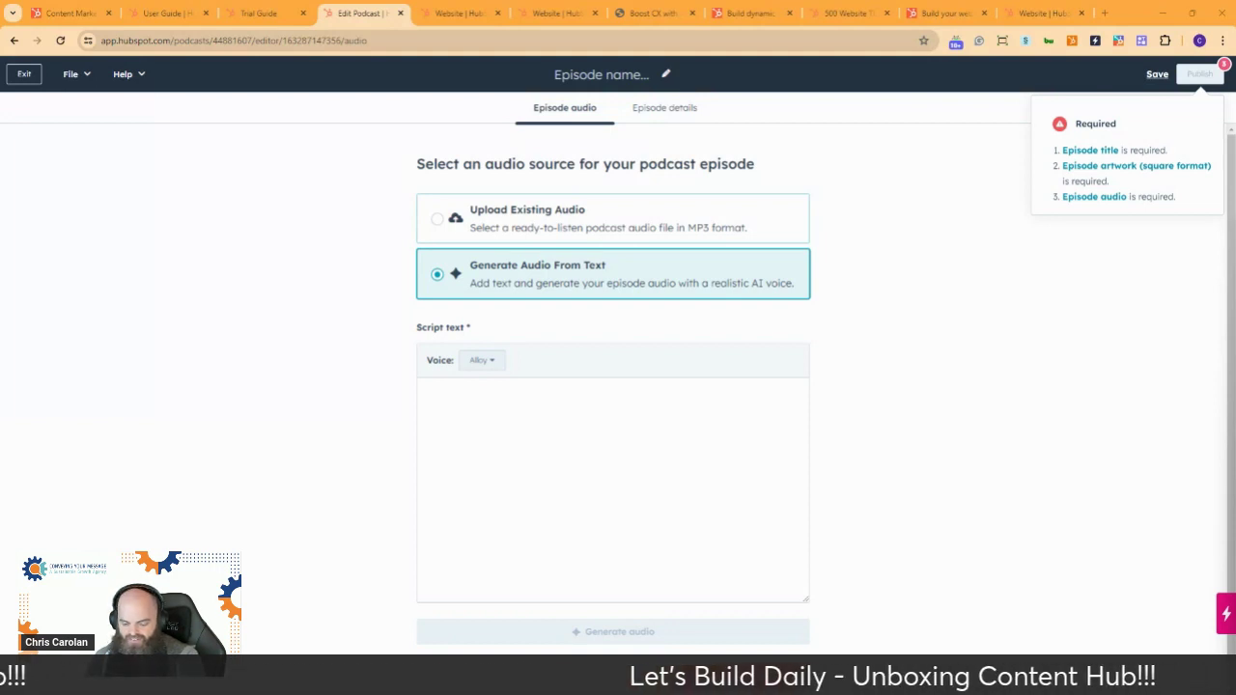
pyautogui.click(594, 402)
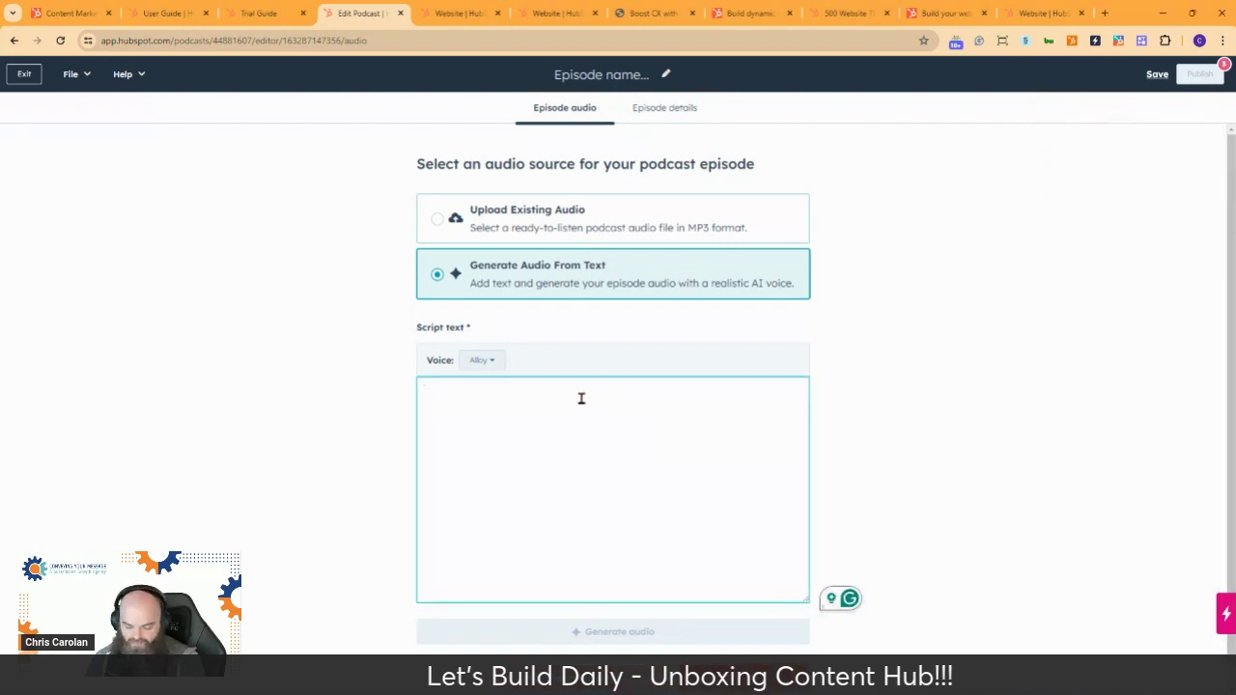
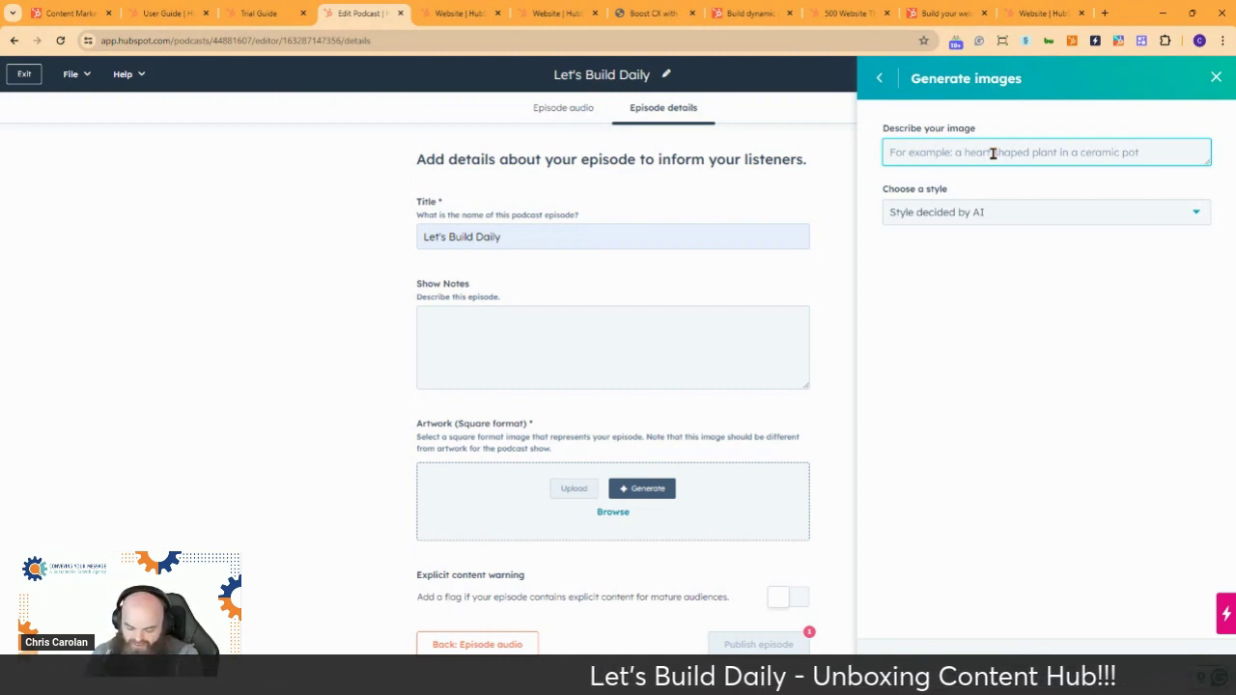
# Generate two construction-crew artwork images from 'Lets Build Daily', leaving style to AI
pyautogui.write('L')
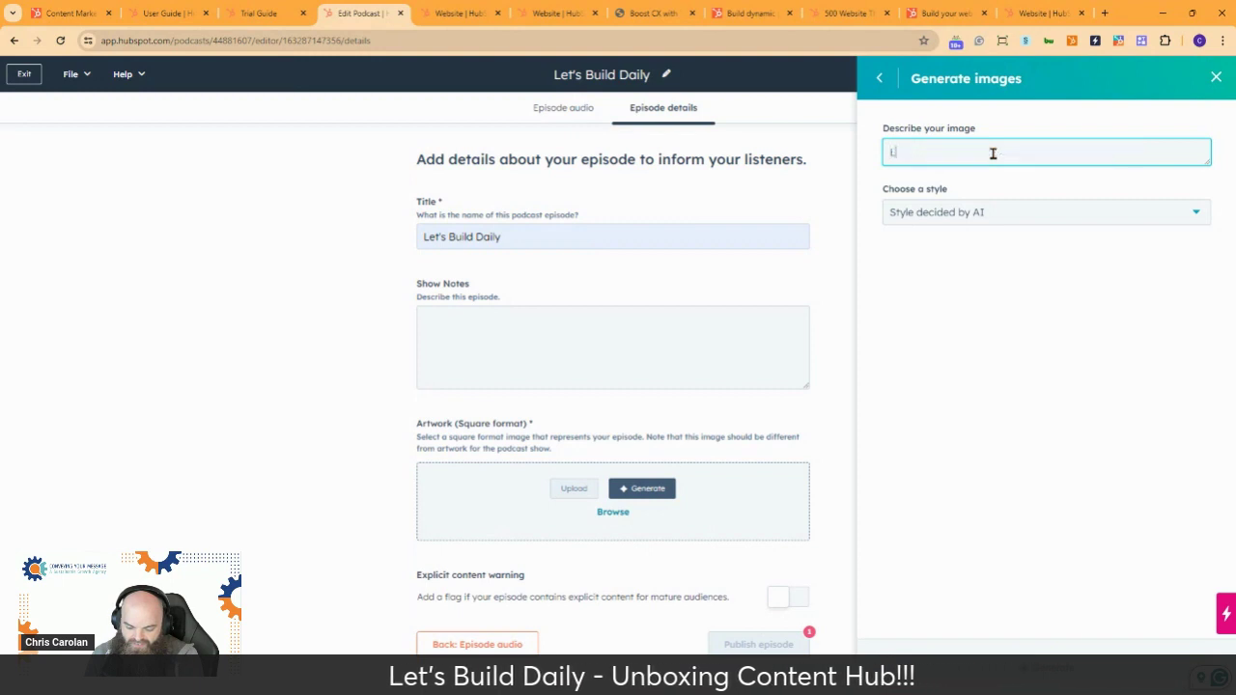
pyautogui.write('ets Build Daily')
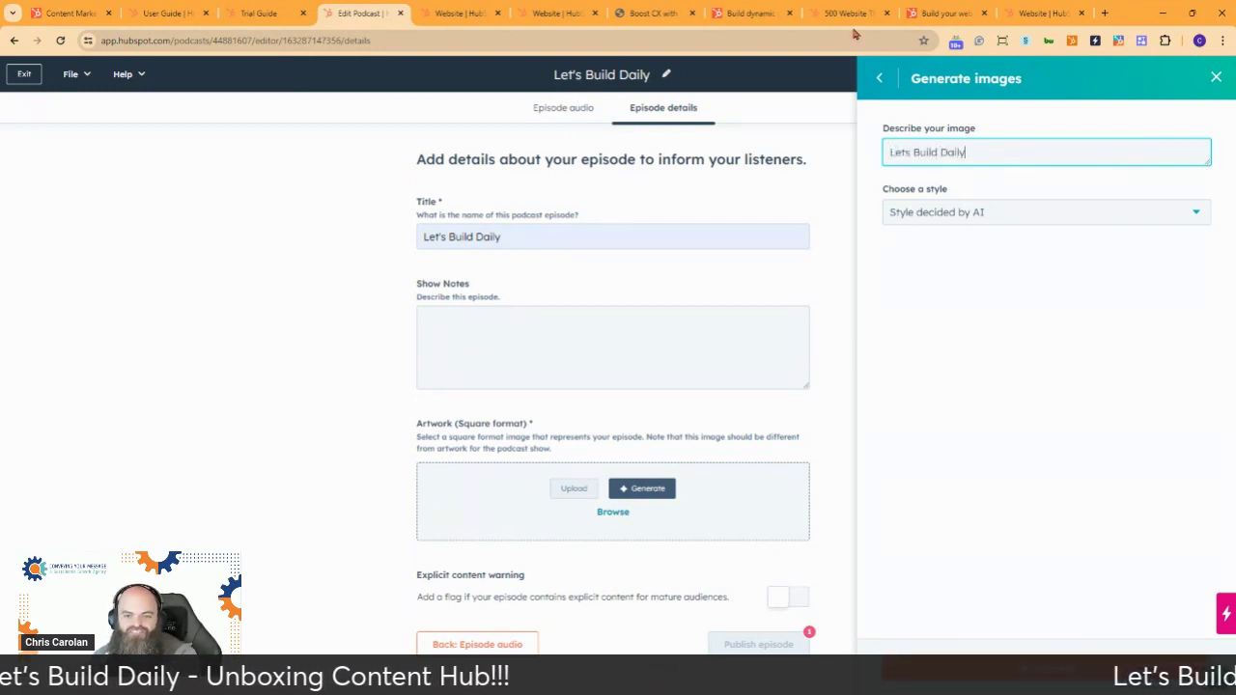
pyautogui.click(1072, 667)
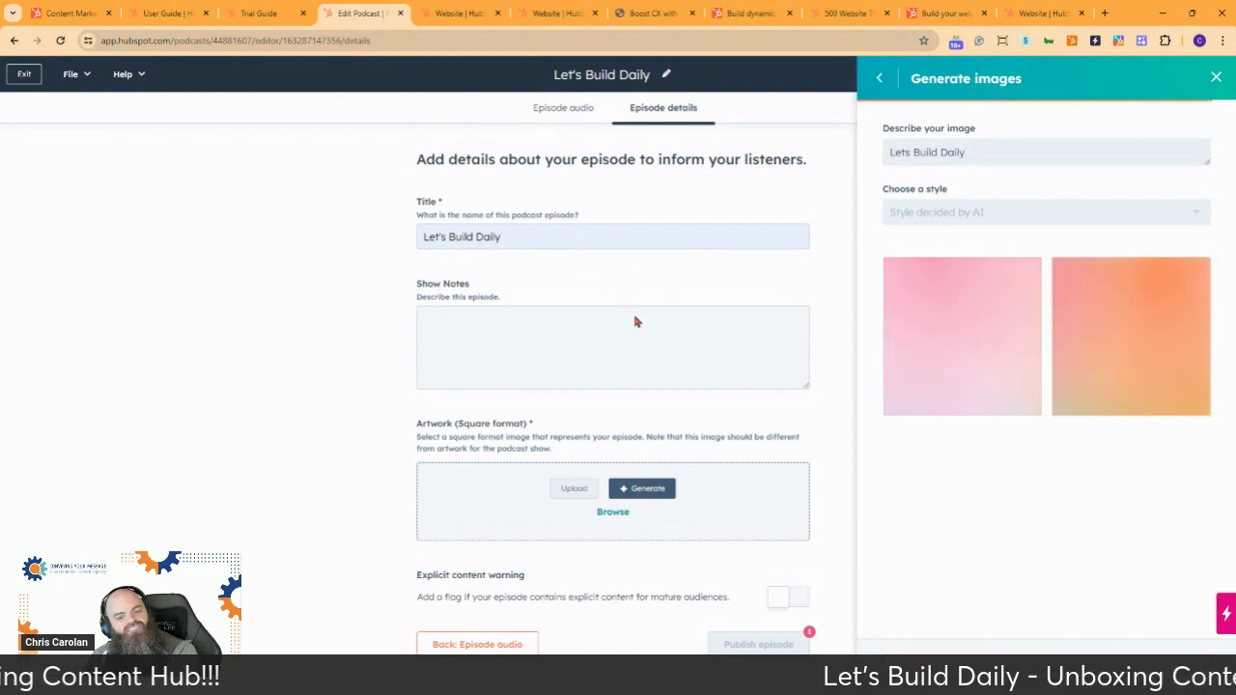
pyautogui.moveTo(758, 642)
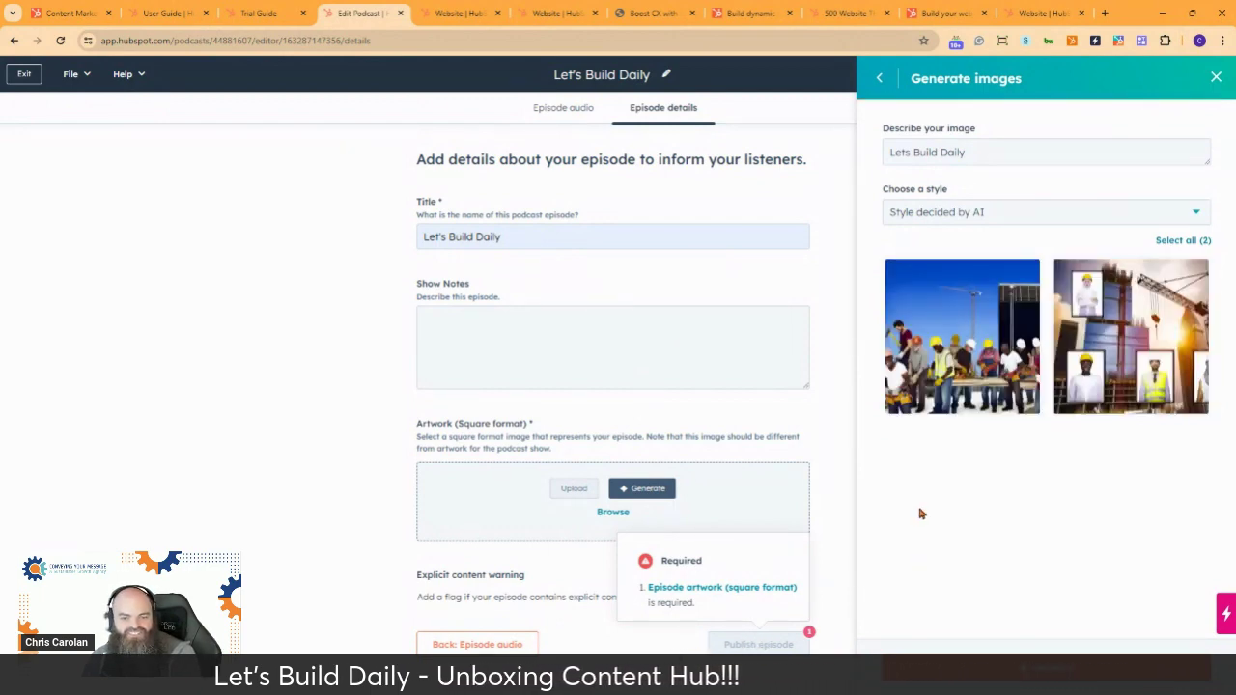
pyautogui.click(981, 151)
# Revise the description to 'Lets Build in HubSpot Daily' and regenerate two more images
pyautogui.click(937, 153)
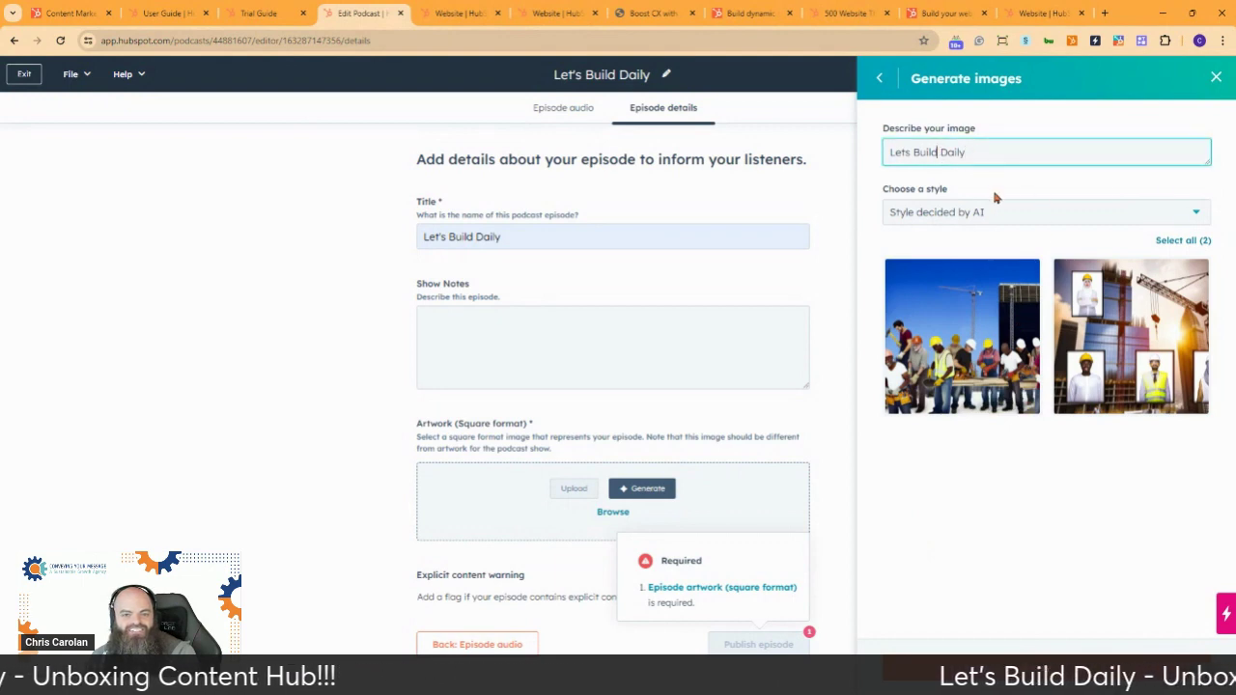
pyautogui.write('in HubSpo')
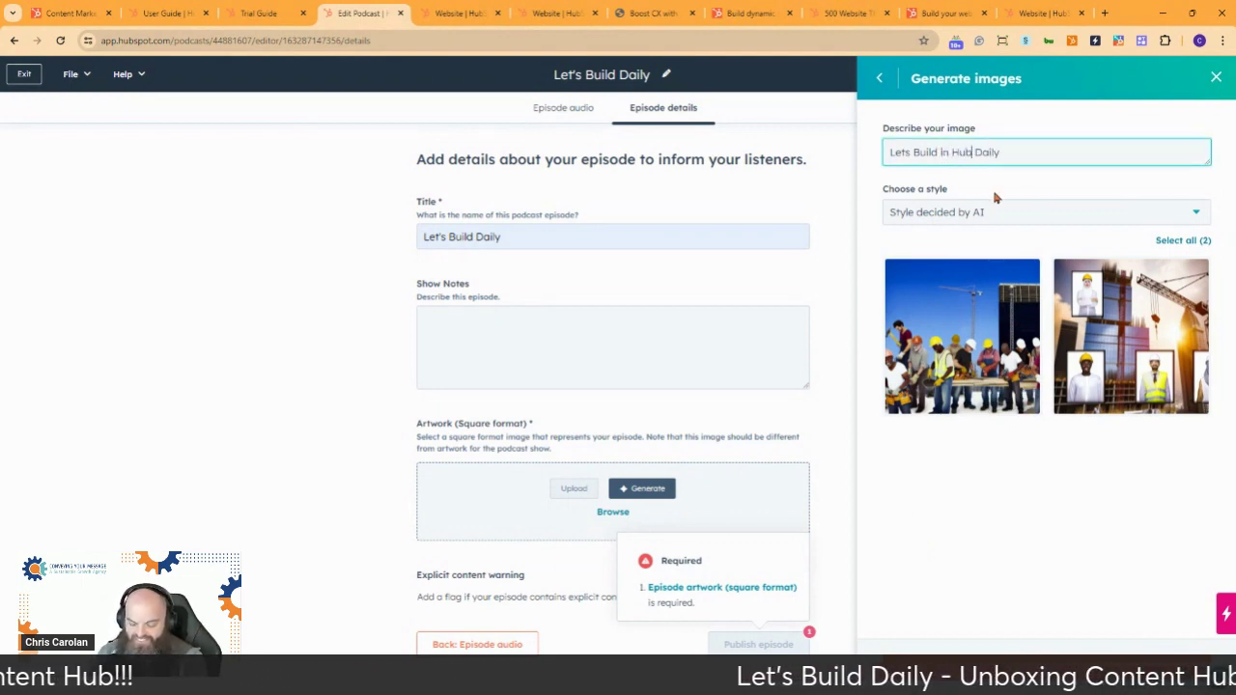
pyautogui.press('BackSpace')
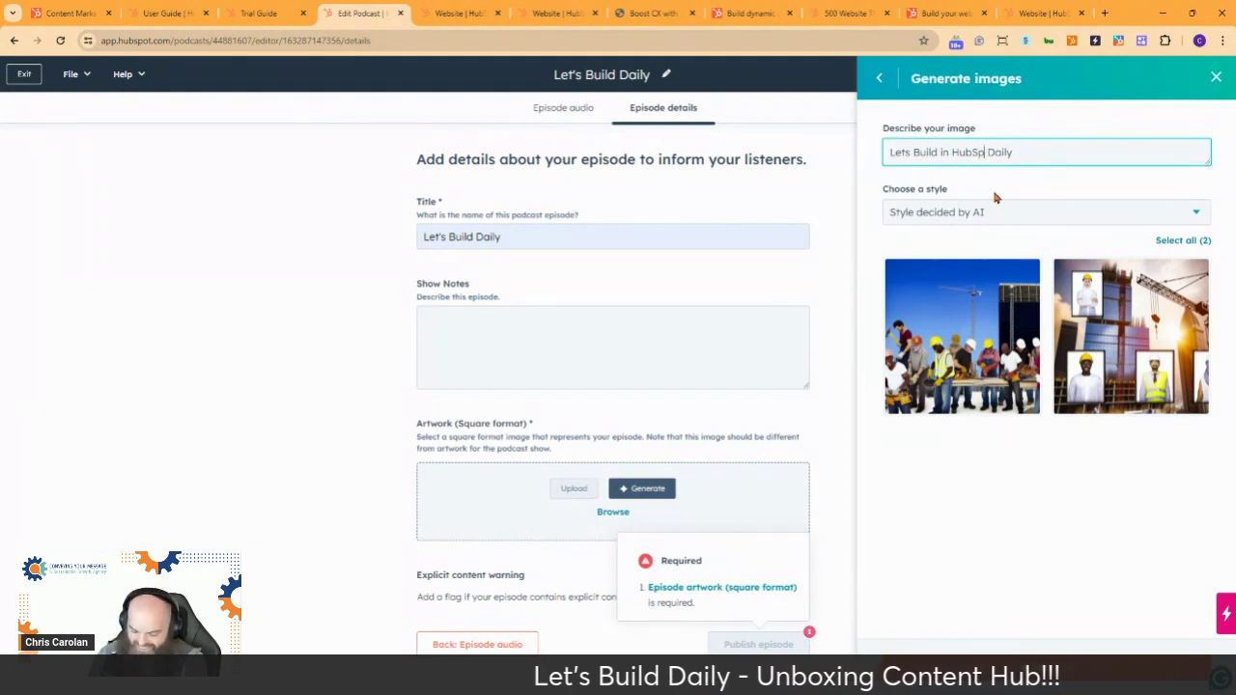
pyautogui.write('ot')
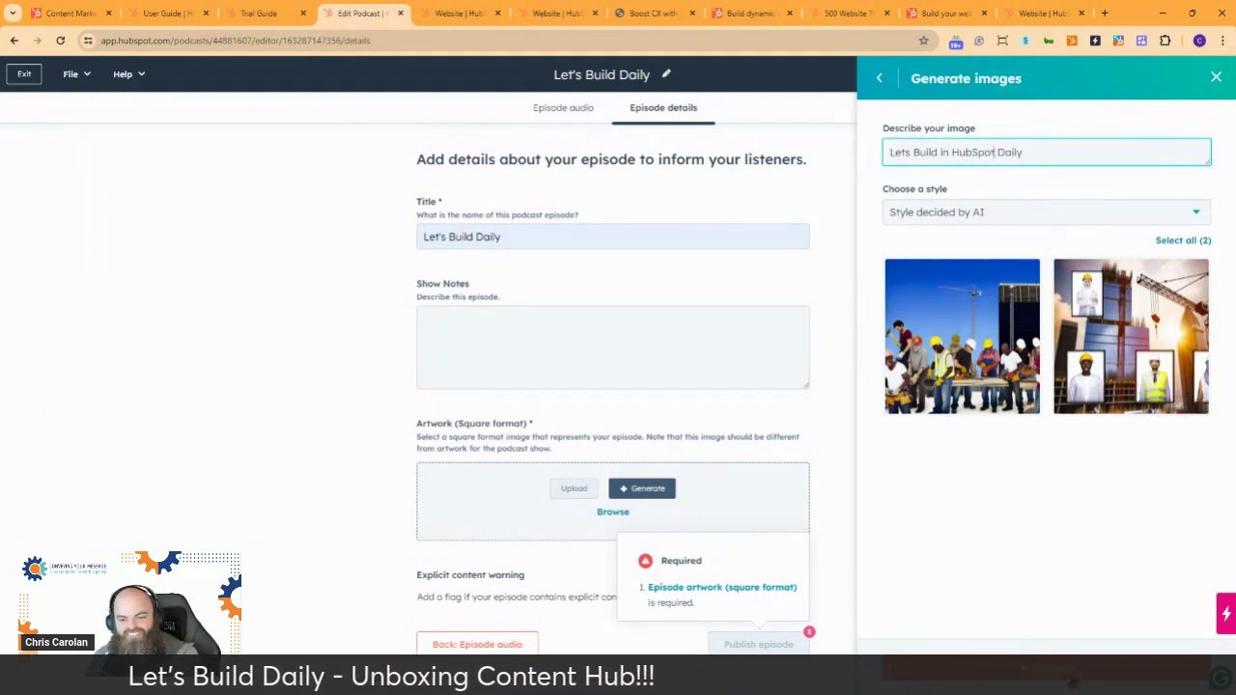
pyautogui.press('Return')
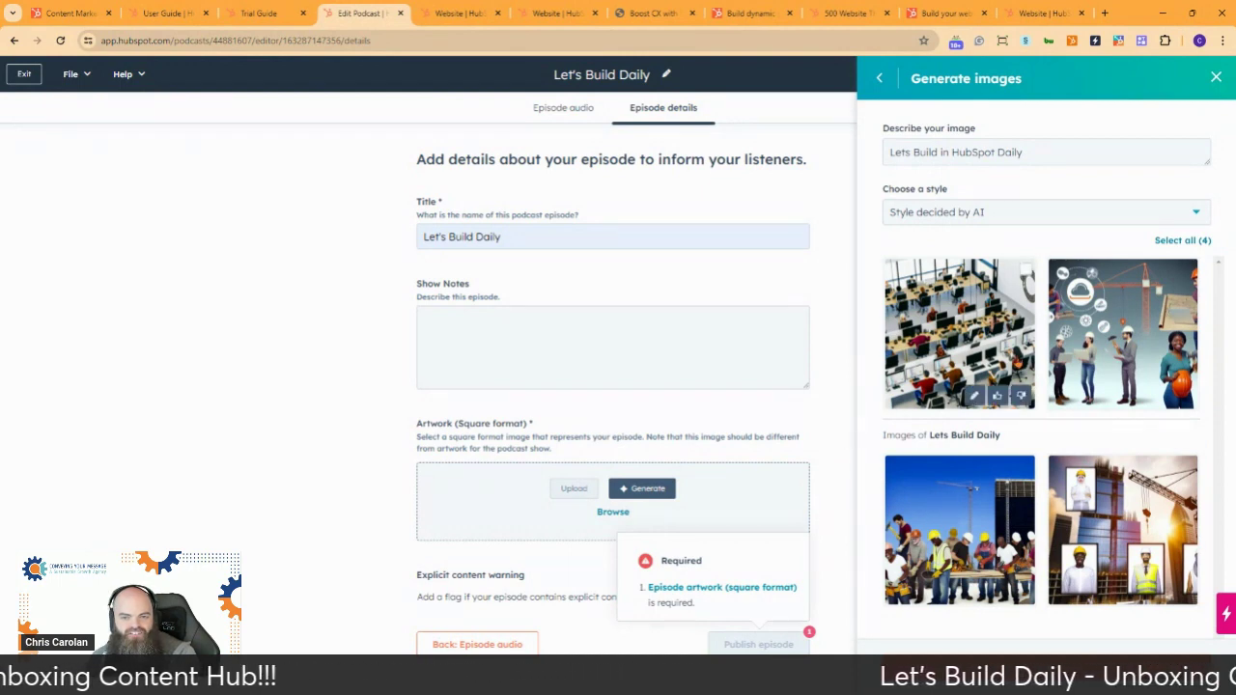
pyautogui.moveTo(1103, 351)
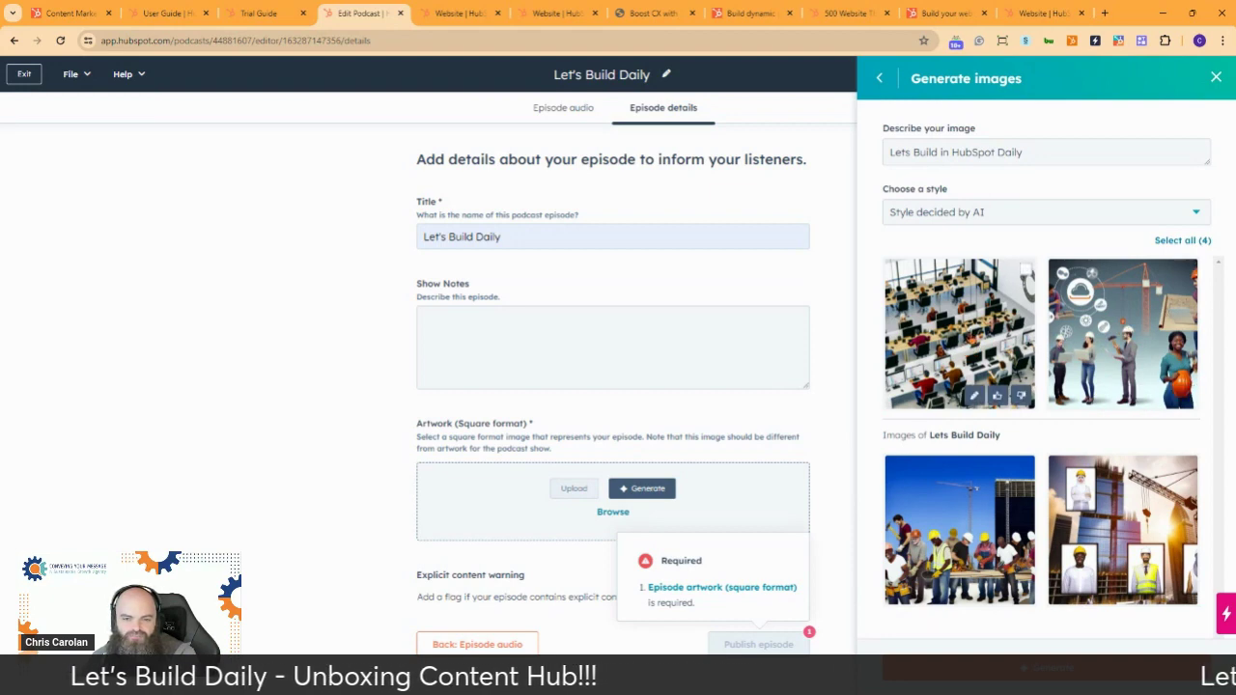
# Insert the first generated office-scene image as the Let's Build Daily episode artwork
pyautogui.click(966, 319)
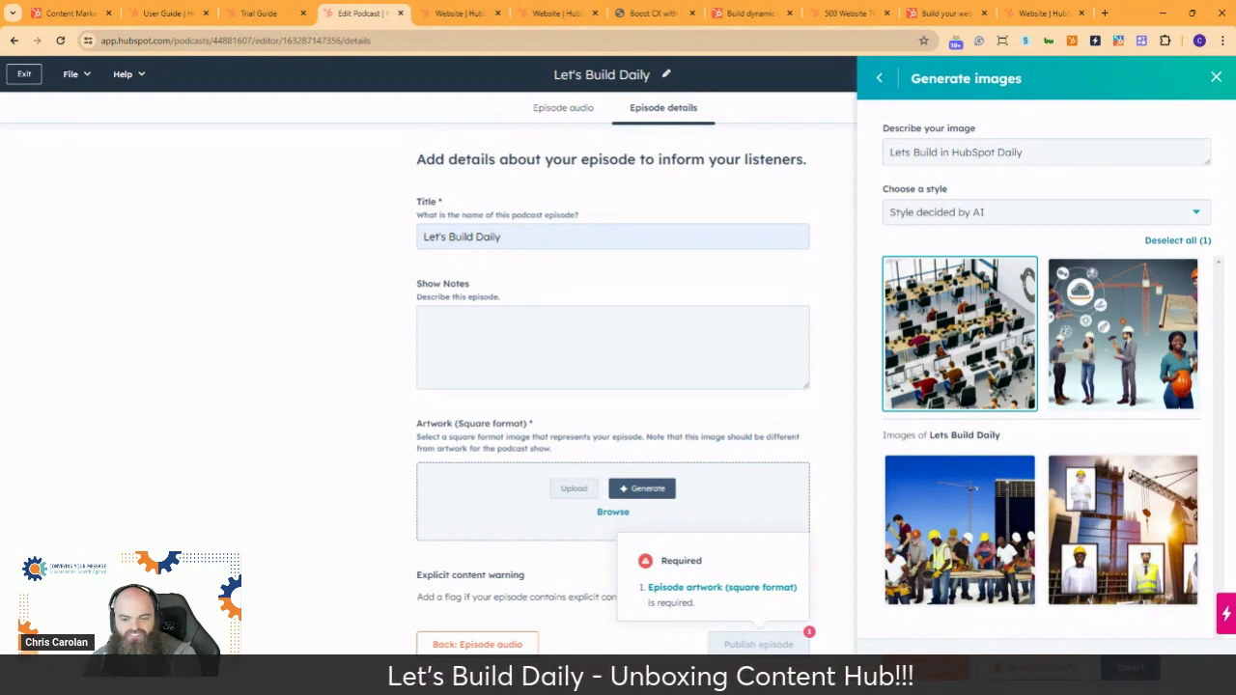
pyautogui.click(1143, 673)
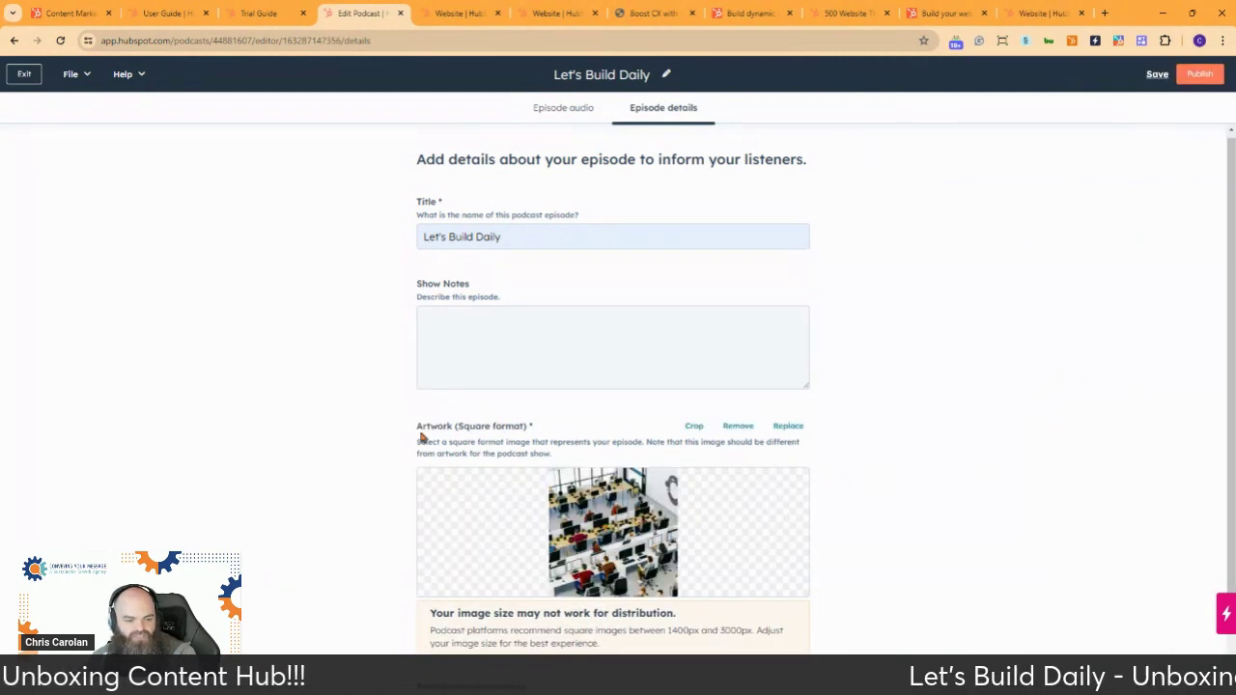
pyautogui.scroll(-2, 354, 458)
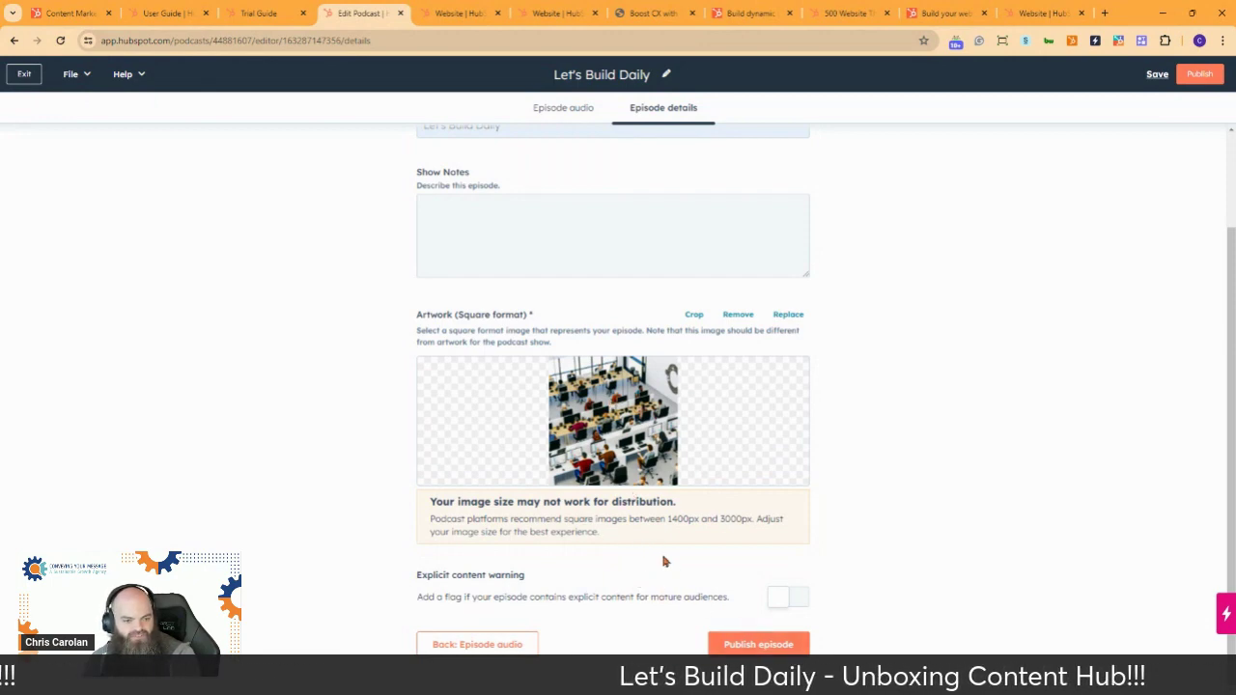
# Publish the episode, then go from the Distribute Episode panel back to Podcast Episodes
pyautogui.click(758, 645)
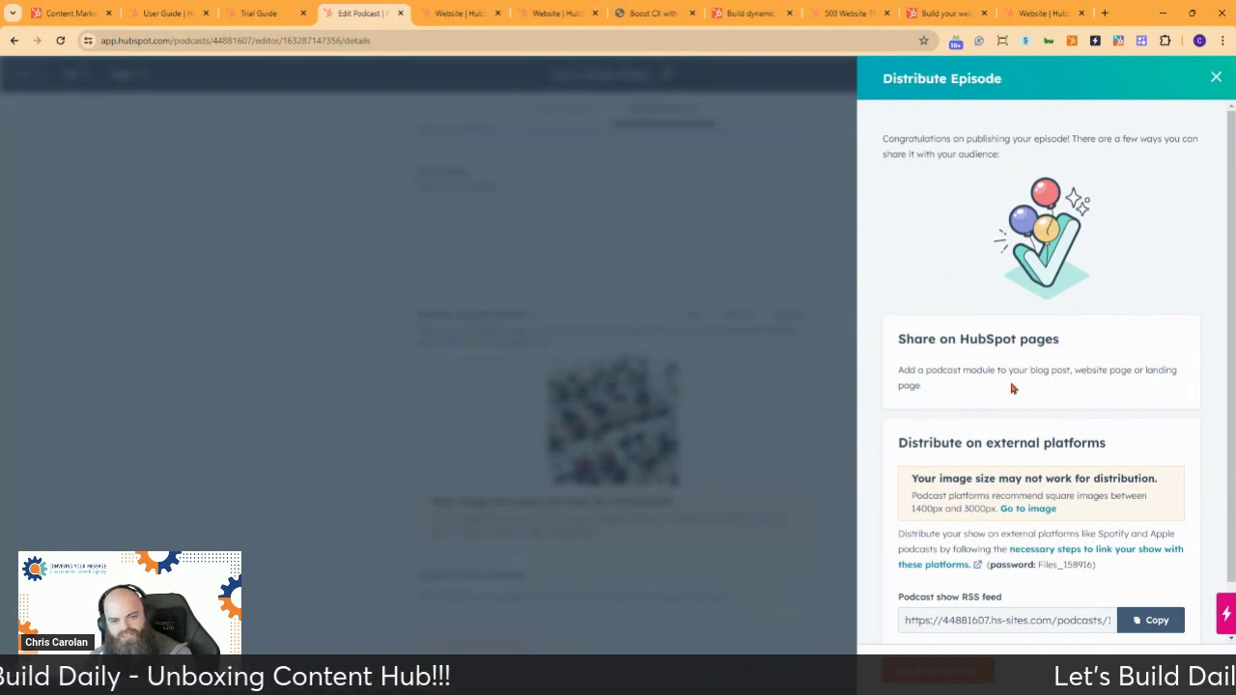
pyautogui.scroll(-1, 1011, 387)
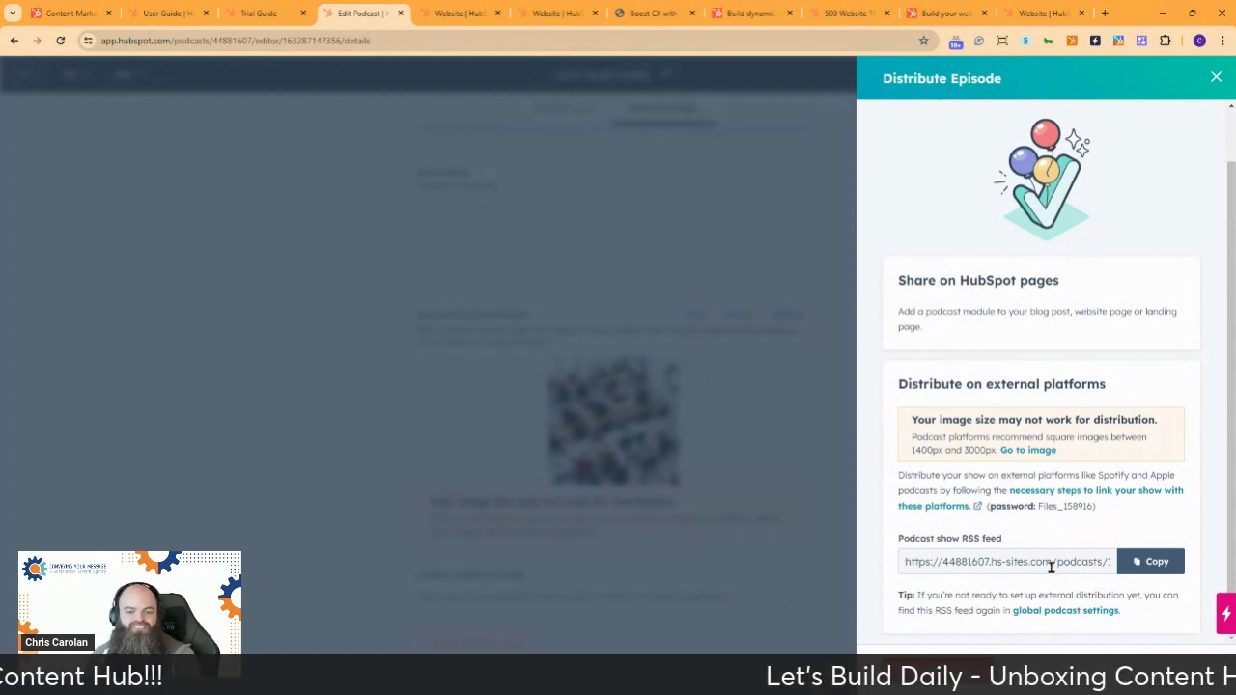
pyautogui.click(945, 676)
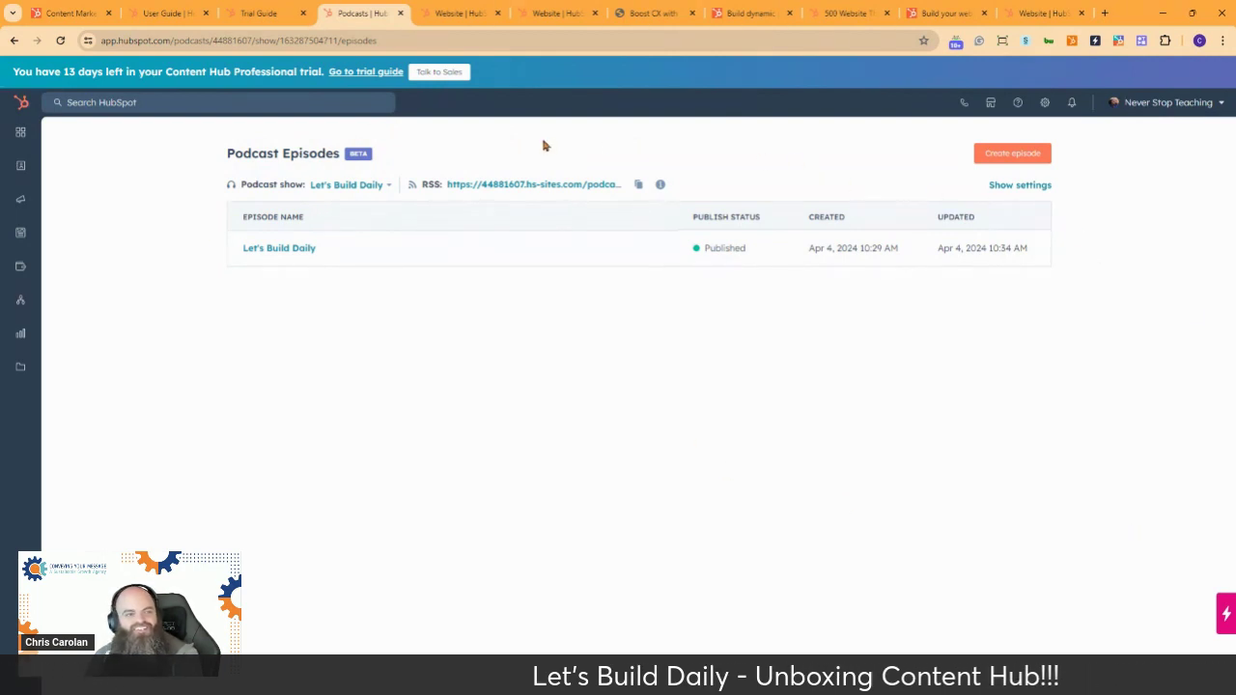
# From the Trial Guide, open the 'Easily create and publish in multiple places' task
pyautogui.click(262, 17)
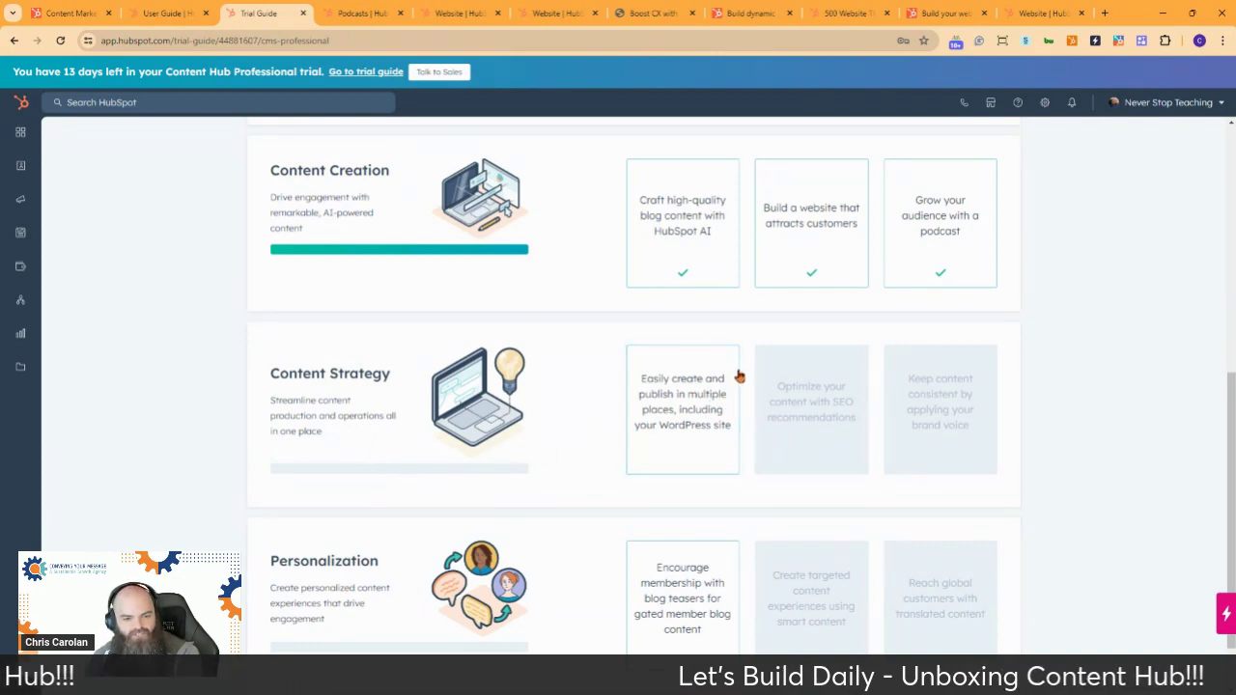
pyautogui.click(675, 411)
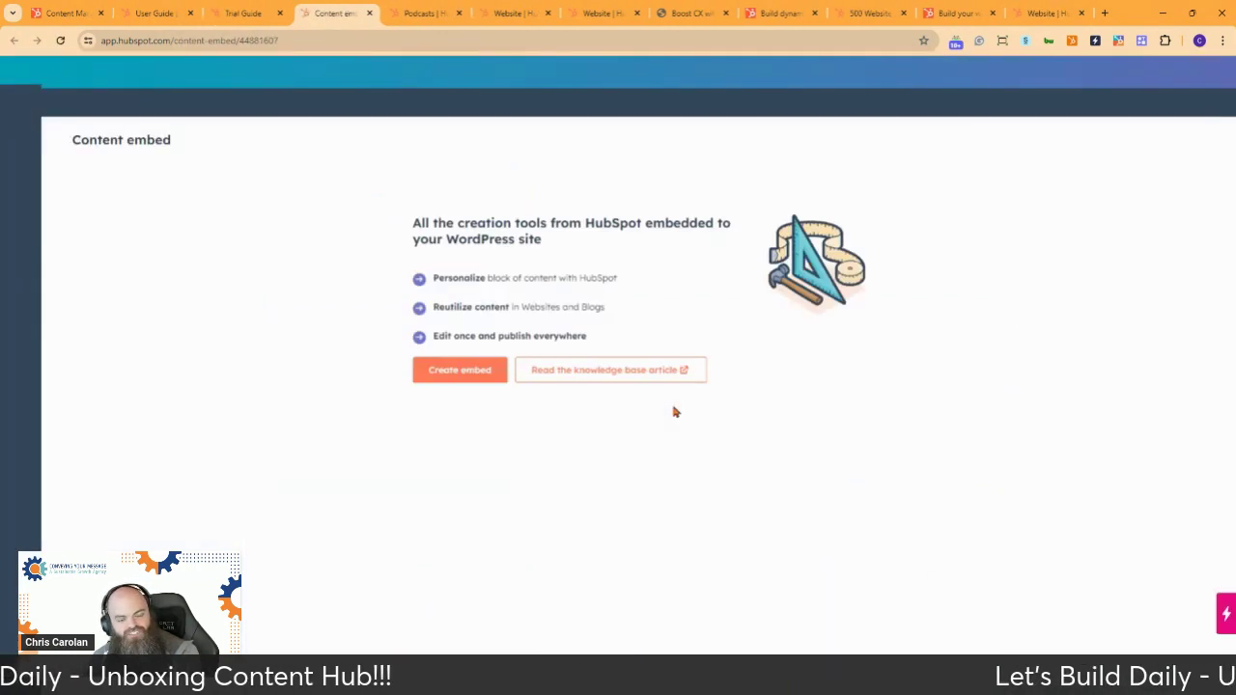
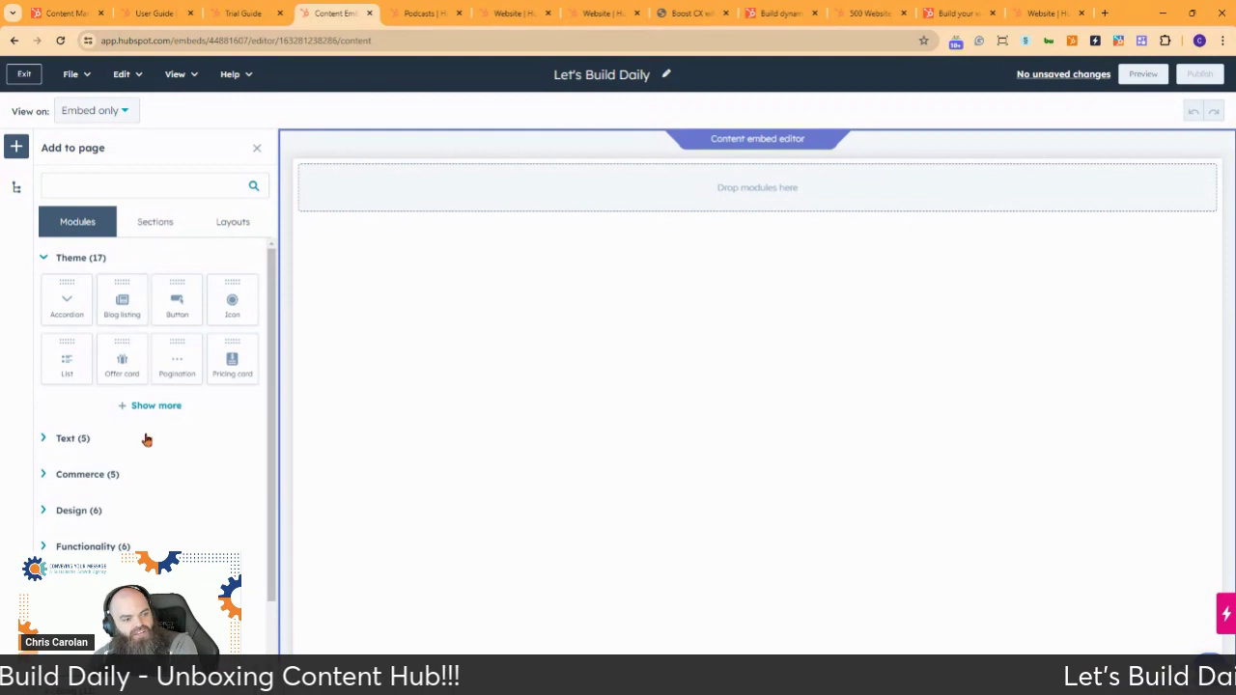
# Expand the Theme (17) list in Add to page to show all 17 theme modules
pyautogui.scroll(-1, 152, 439)
pyautogui.scroll(-1, 151, 437)
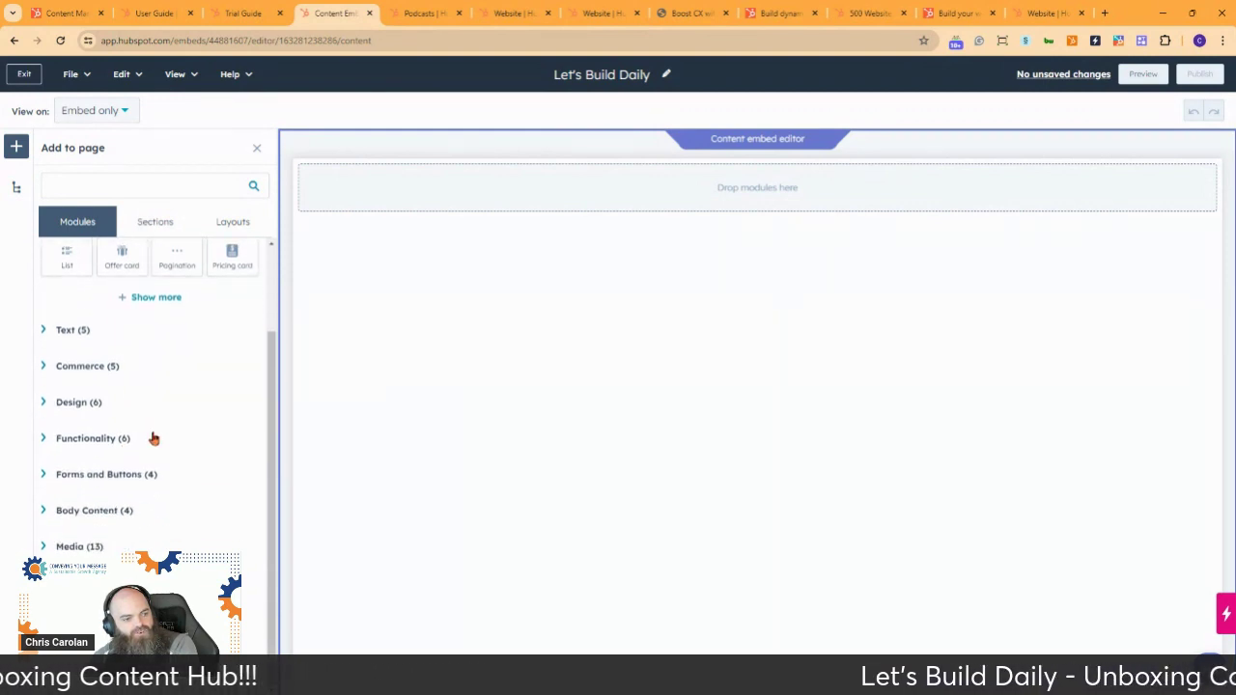
pyautogui.scroll(2, 151, 435)
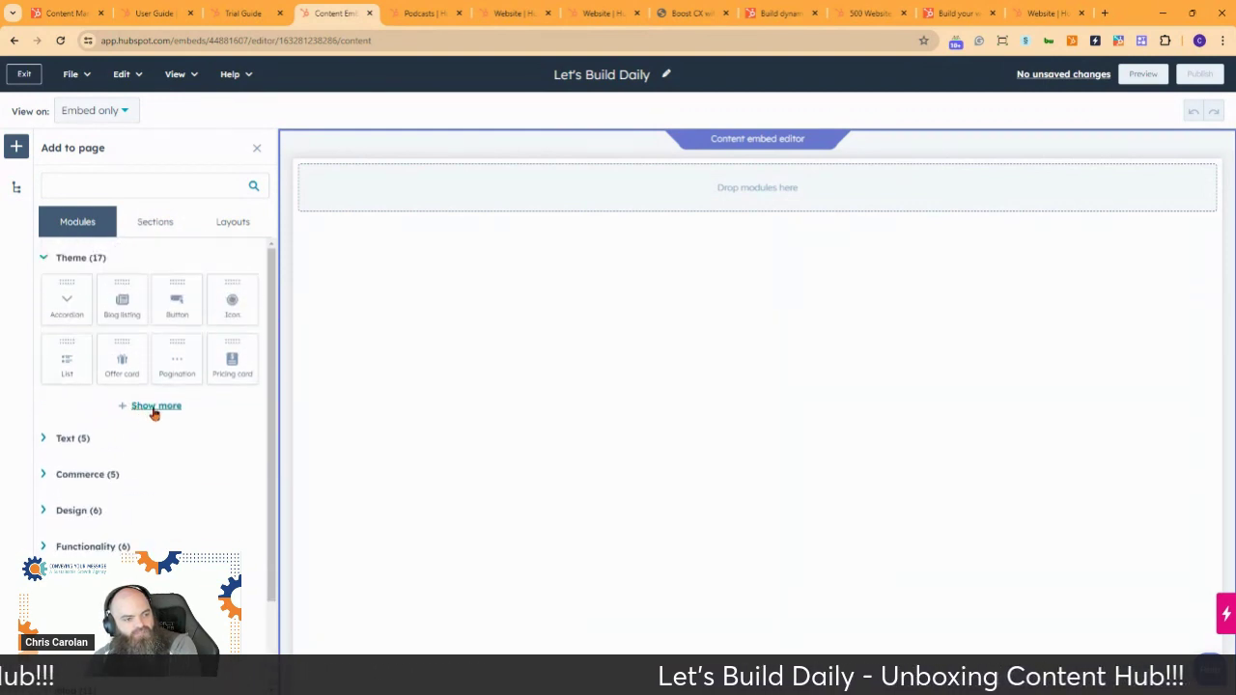
pyautogui.click(155, 407)
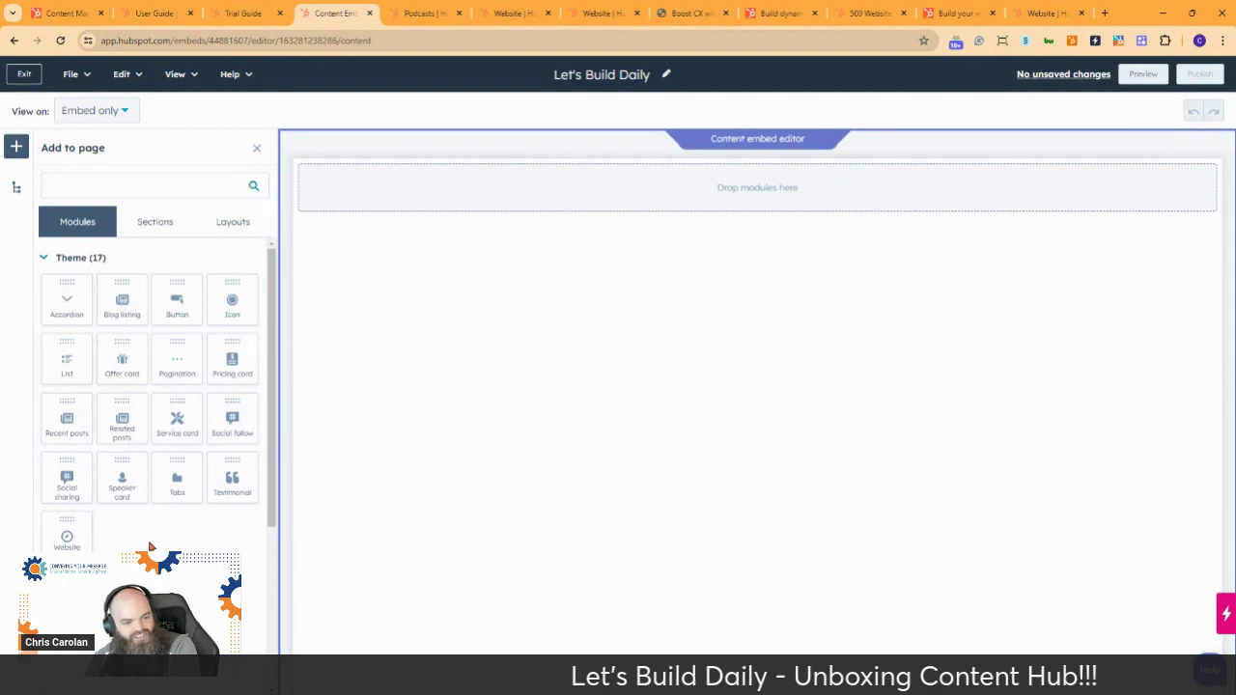
pyautogui.scroll(-3, 153, 521)
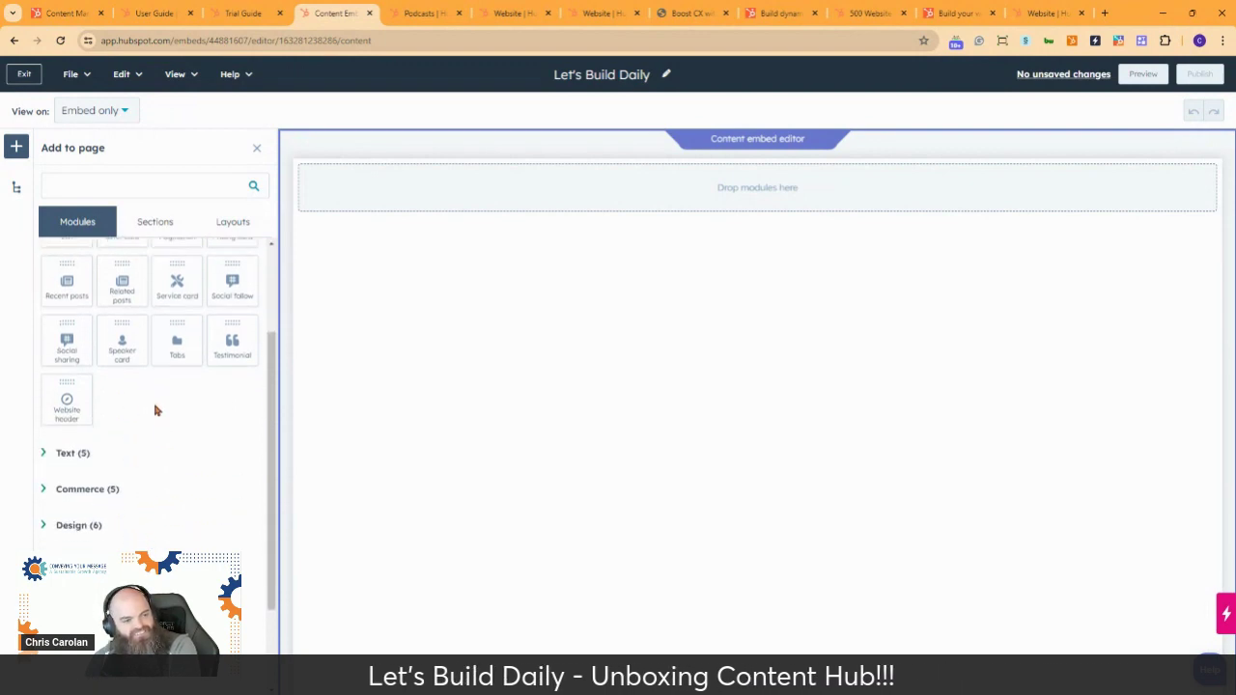
pyautogui.scroll(3, 153, 405)
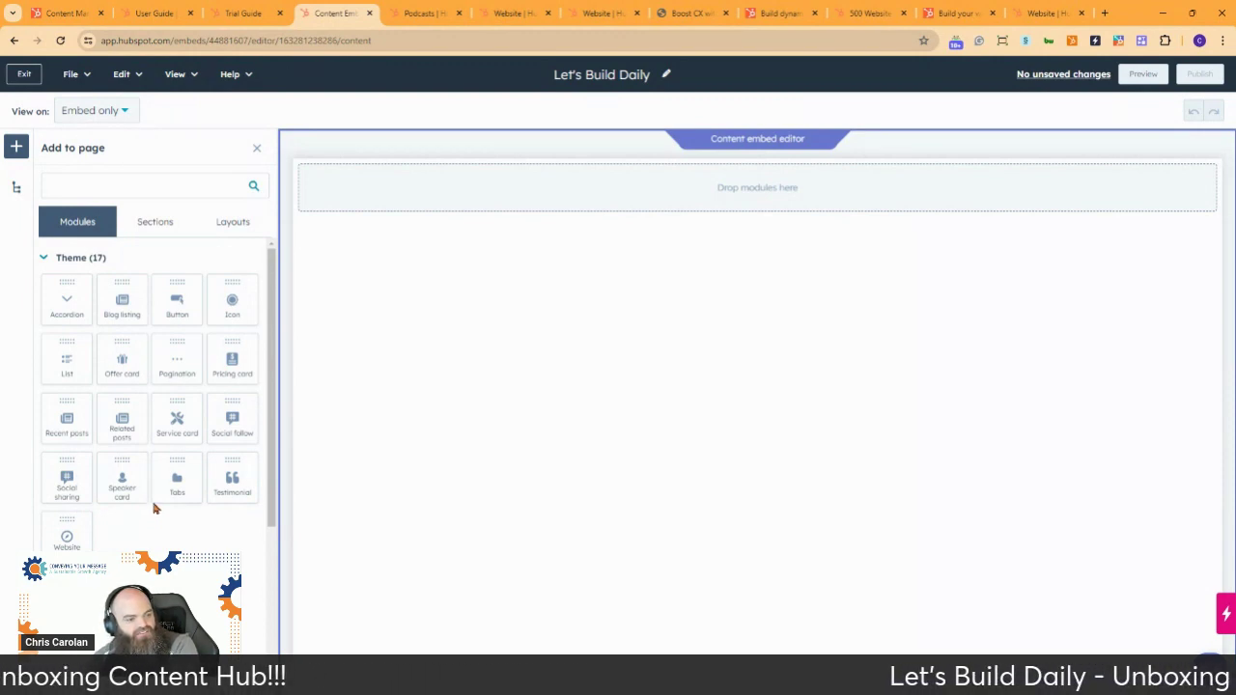
# Drop a Speaker card into the empty embed and give it the bearded host image
pyautogui.moveTo(123, 471); pyautogui.dragTo(767, 187)
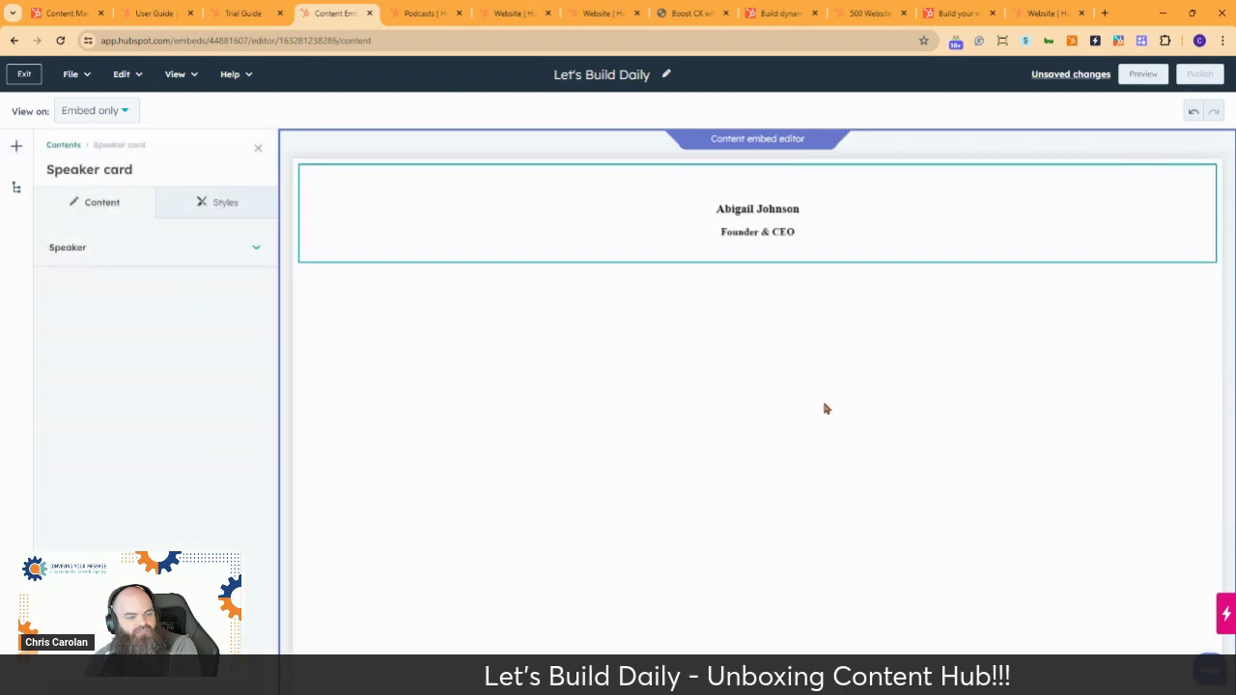
pyautogui.click(254, 255)
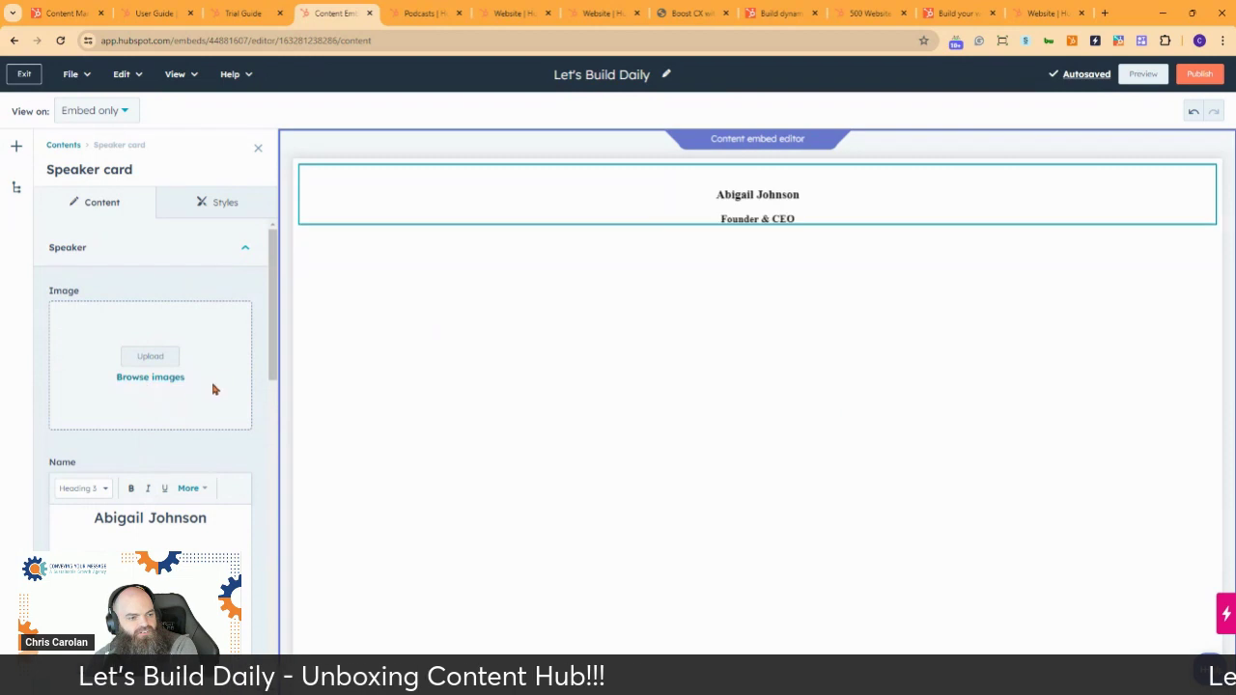
pyautogui.click(157, 379)
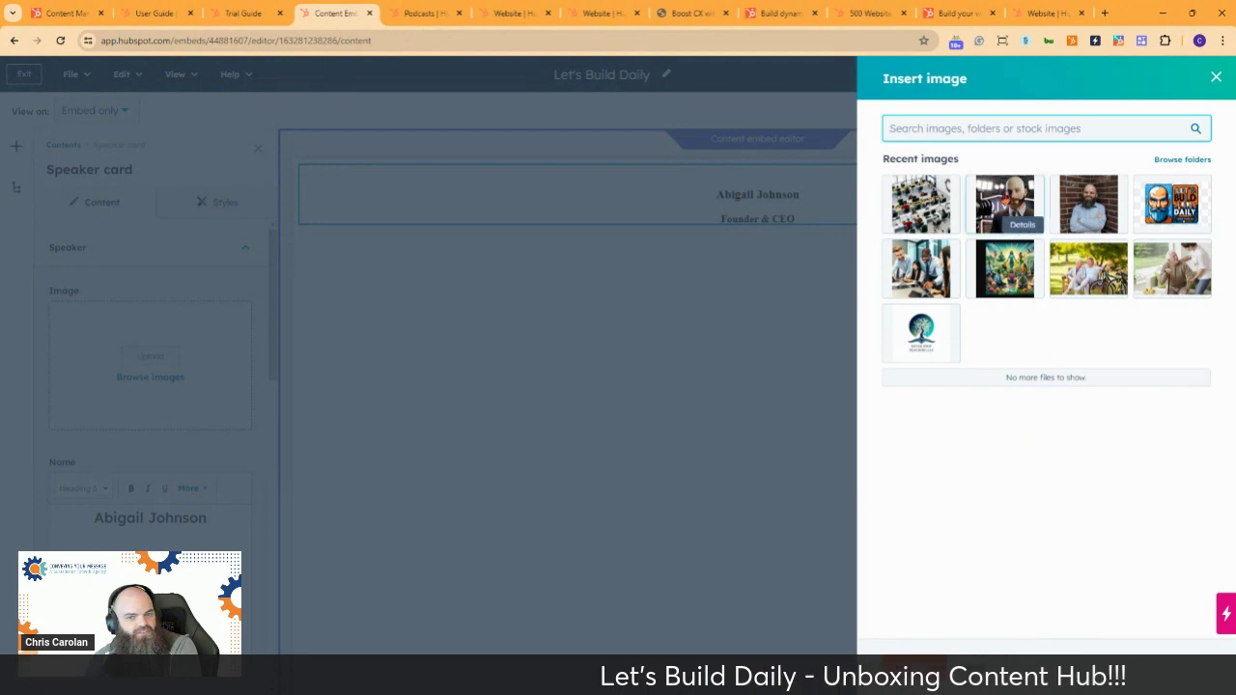
pyautogui.moveTo(1021, 224)
pyautogui.click(1004, 201)
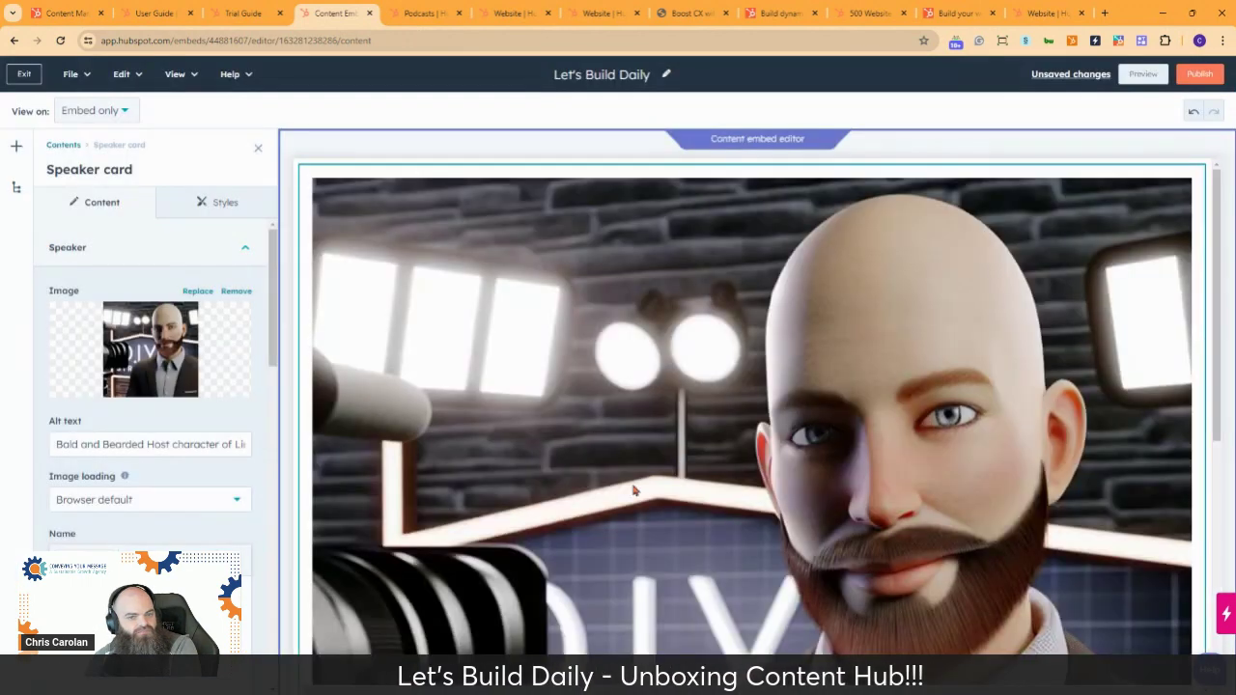
# Set the speaker image's Image loading option to Eager
pyautogui.scroll(-5, 737, 362)
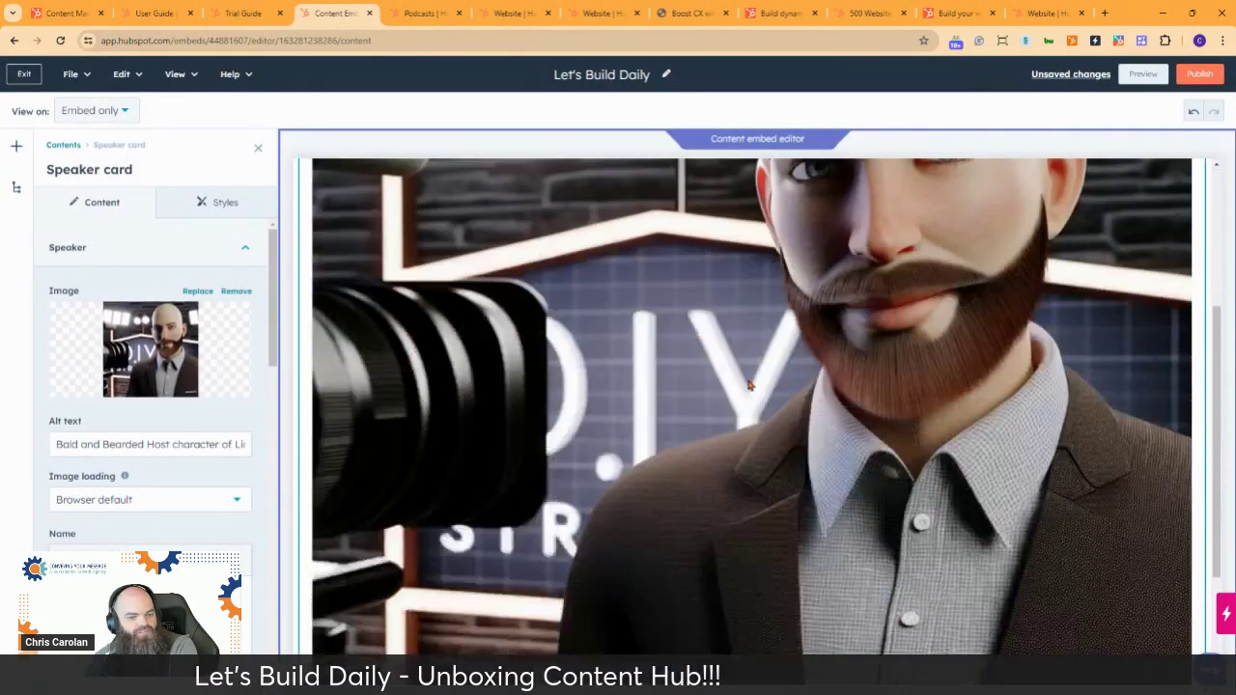
pyautogui.scroll(5, 738, 362)
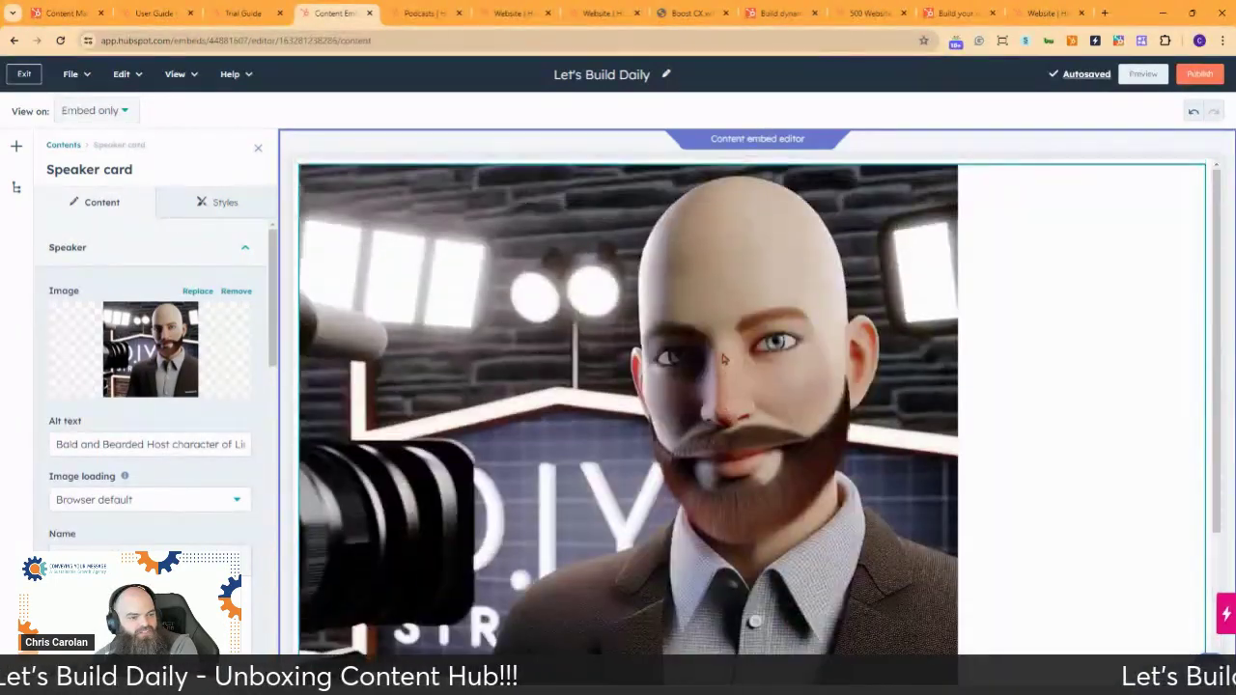
pyautogui.scroll(-3, 660, 359)
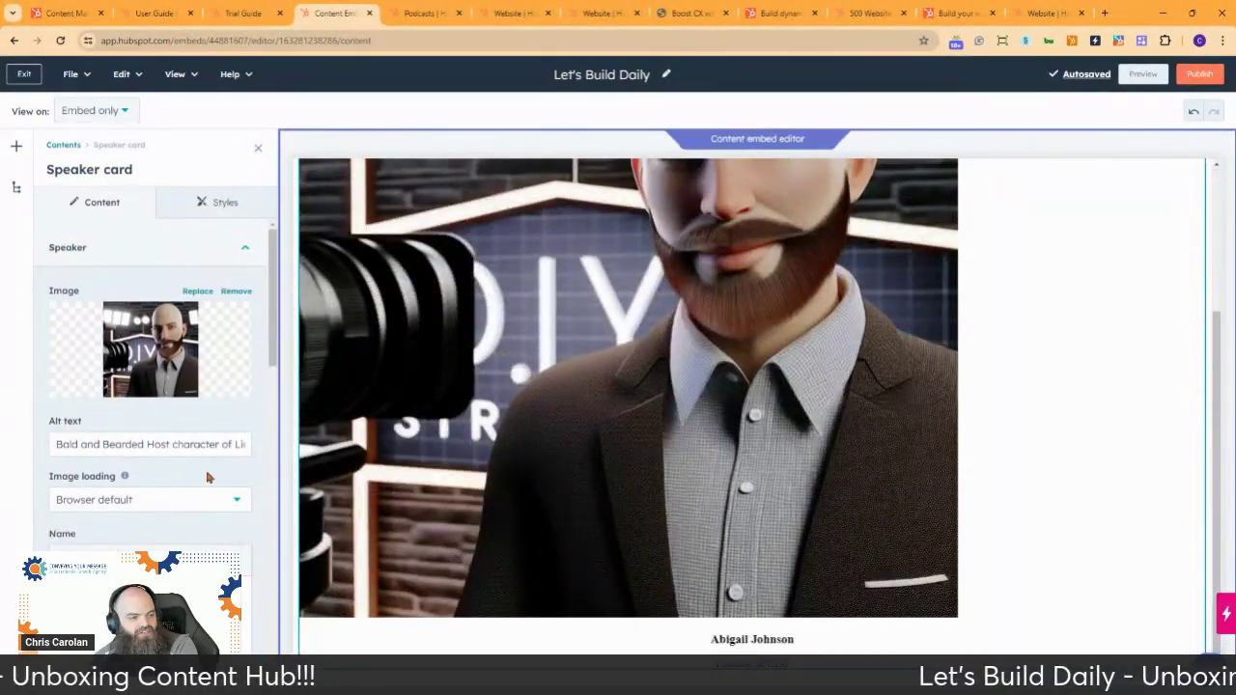
pyautogui.click(178, 501)
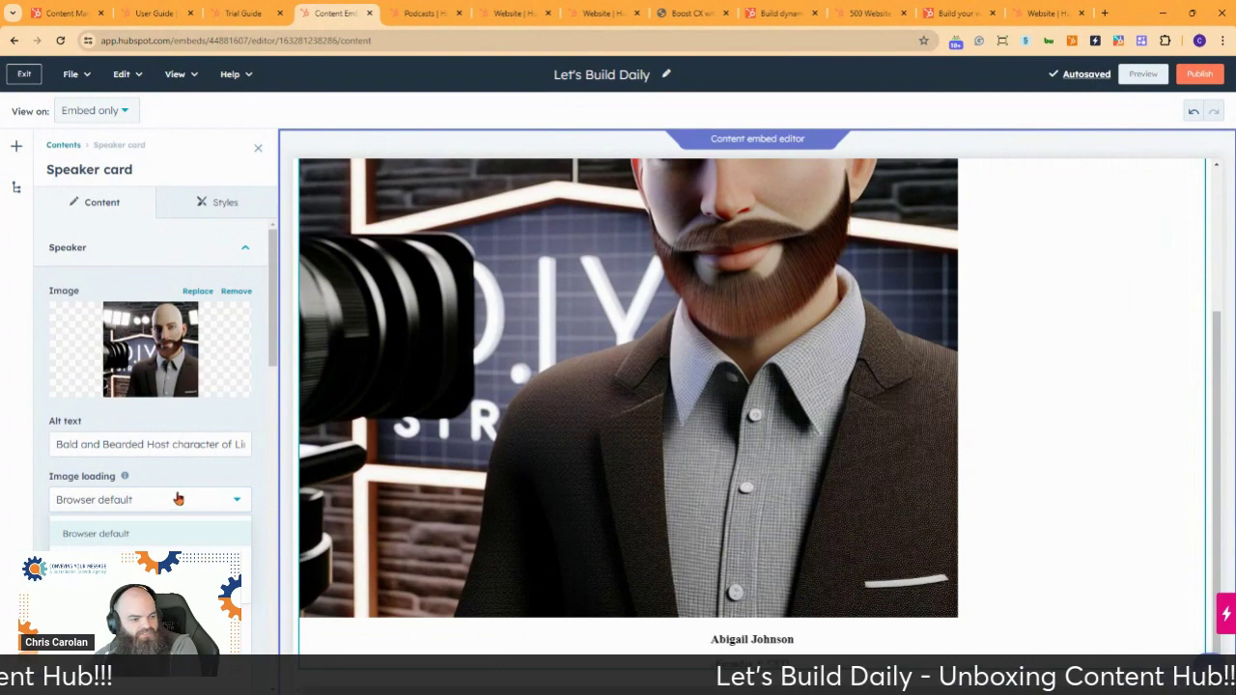
pyautogui.click(154, 559)
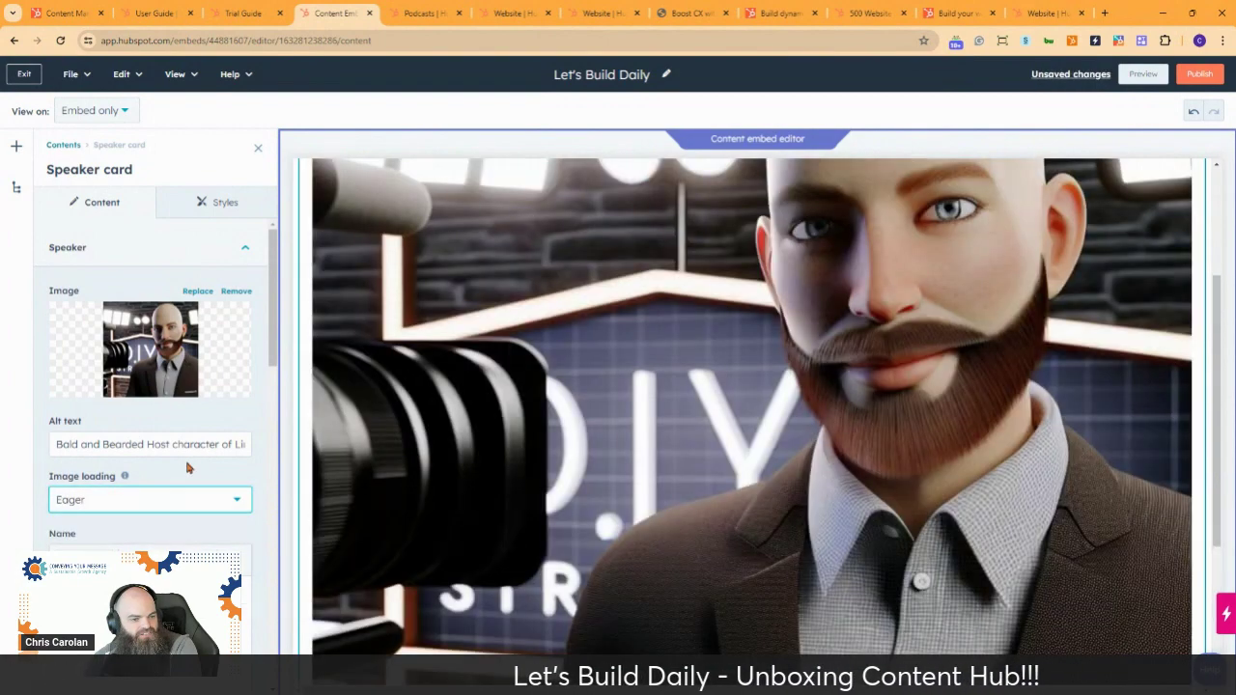
pyautogui.scroll(-3, 196, 402)
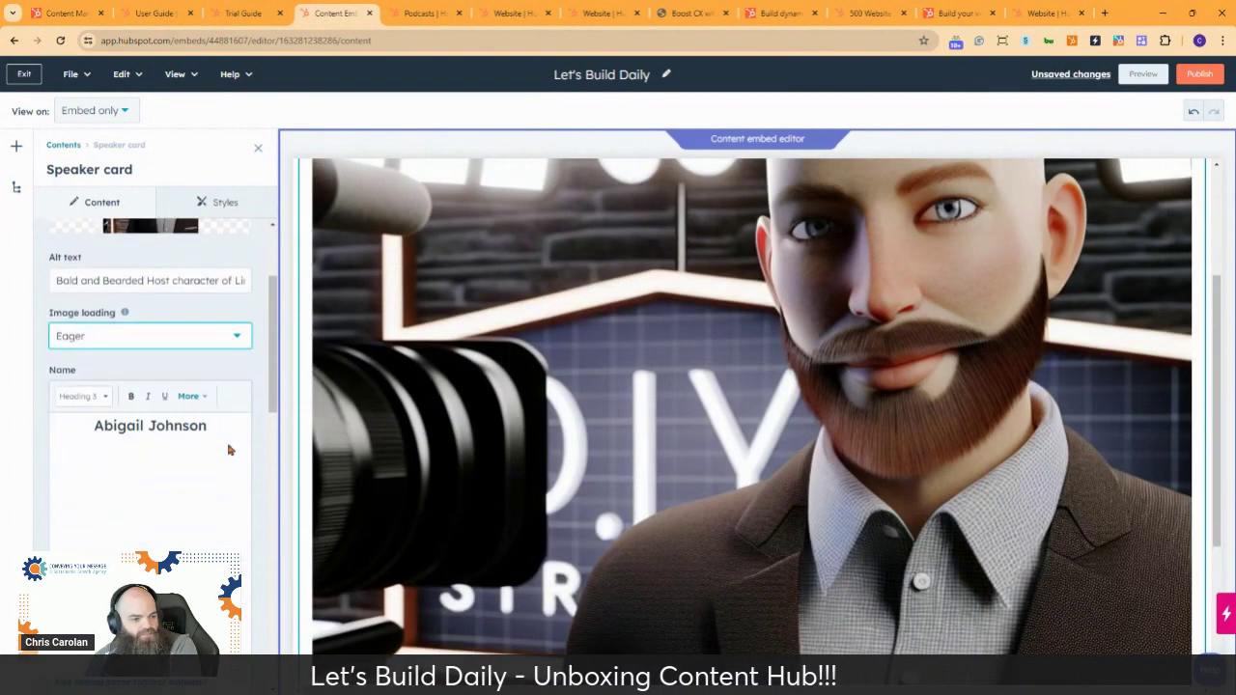
pyautogui.scroll(-3, 145, 338)
pyautogui.scroll(4, 145, 347)
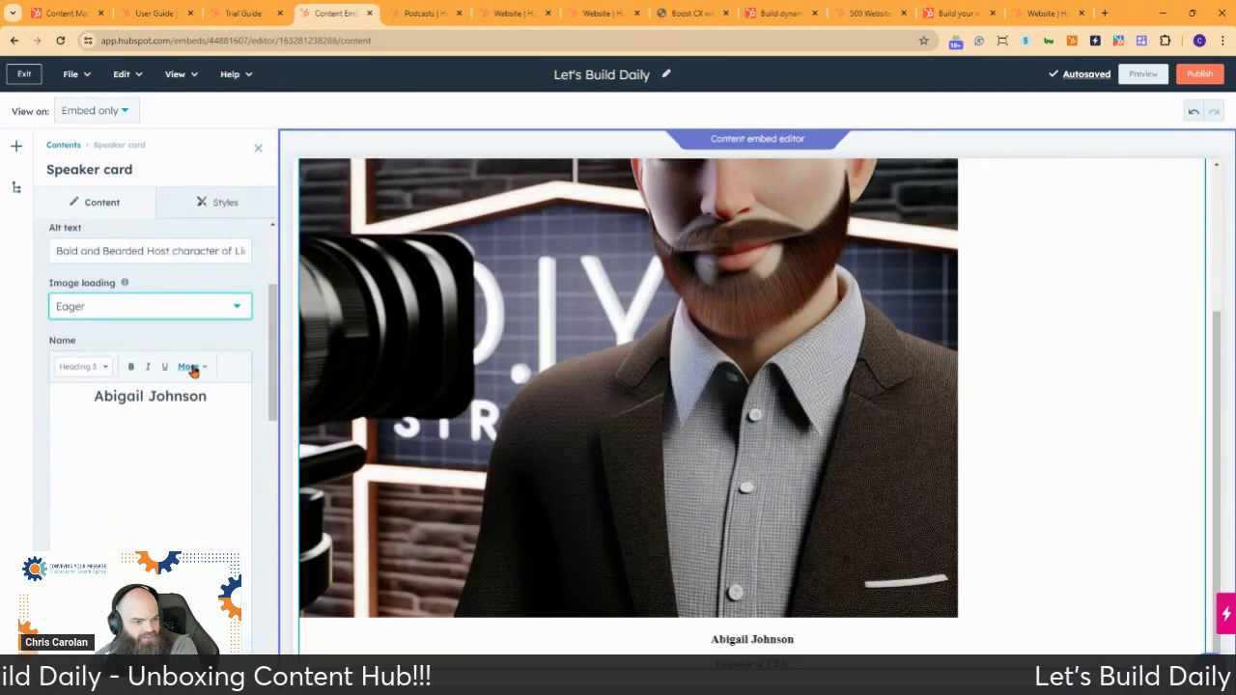
pyautogui.click(188, 367)
pyautogui.click(192, 371)
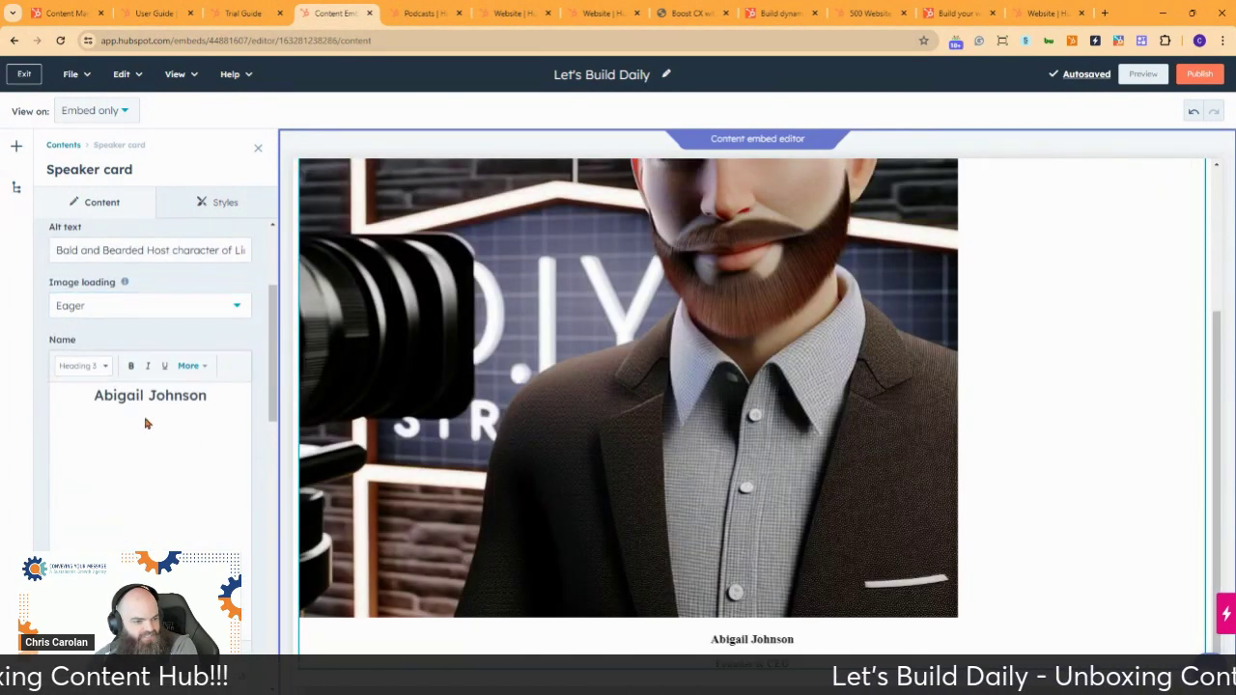
# Replace the placeholder speaker name with the host's full name
pyautogui.scroll(-5, 146, 421)
pyautogui.scroll(4, 141, 383)
pyautogui.scroll(1, 138, 384)
pyautogui.moveTo(209, 331); pyautogui.dragTo(76, 332)
pyautogui.write('Chris Carolan')
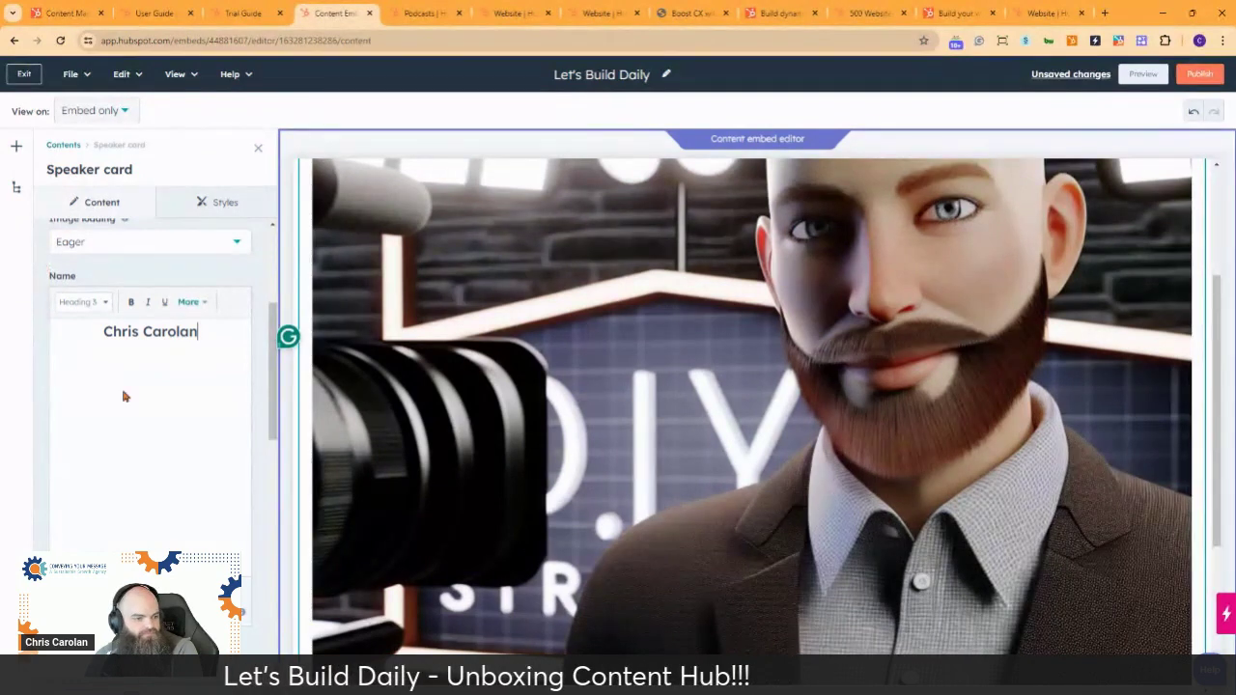
# Enter 'Bio Here' as the speaker's bio
pyautogui.scroll(-5, 122, 395)
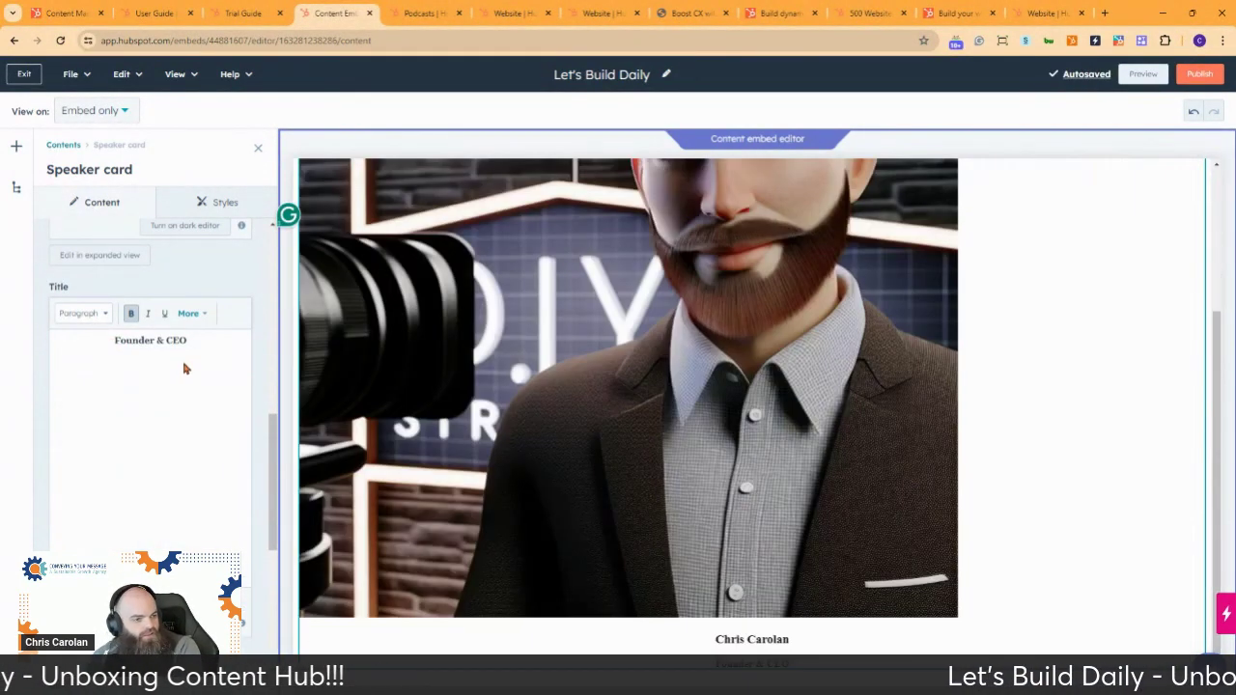
pyautogui.scroll(-5, 183, 364)
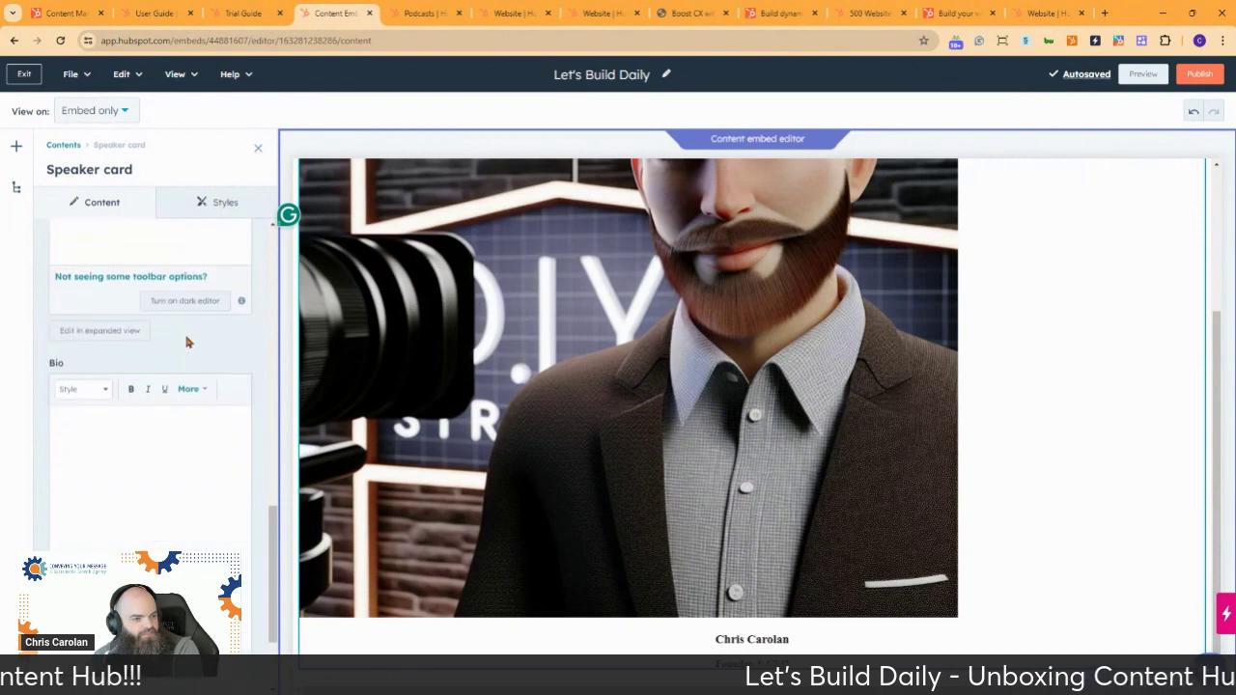
pyautogui.scroll(-3, 188, 342)
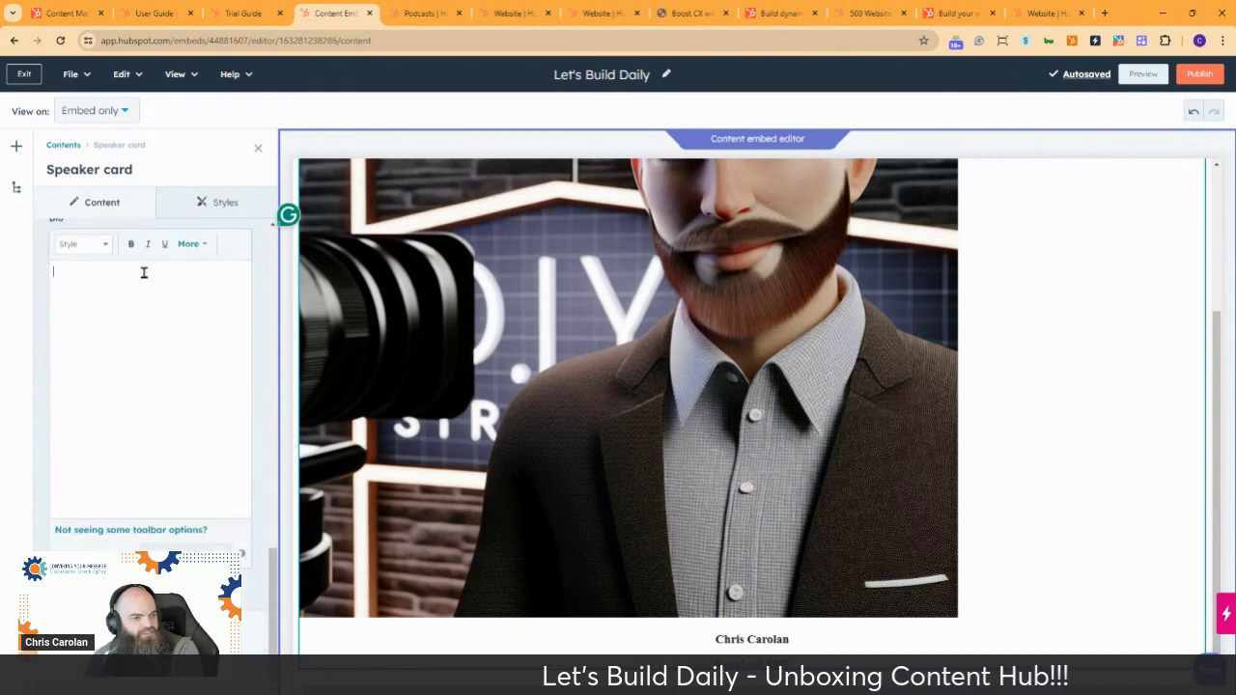
pyautogui.write('Bi')
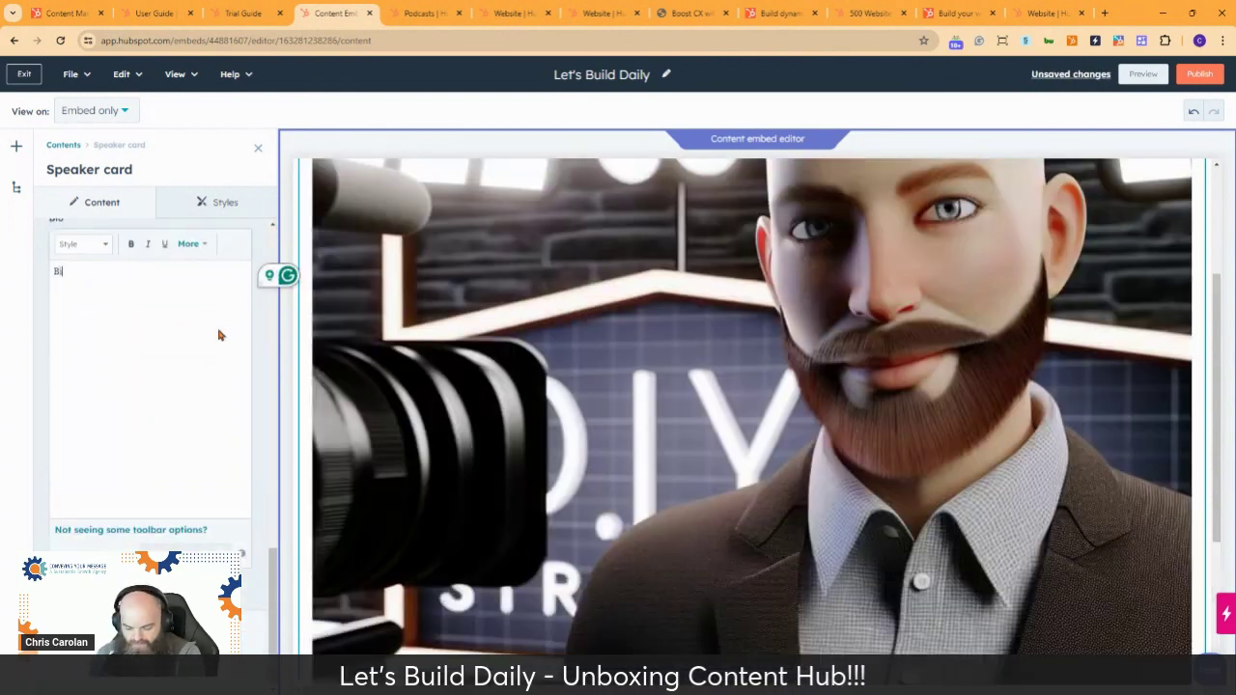
pyautogui.write('o Here')
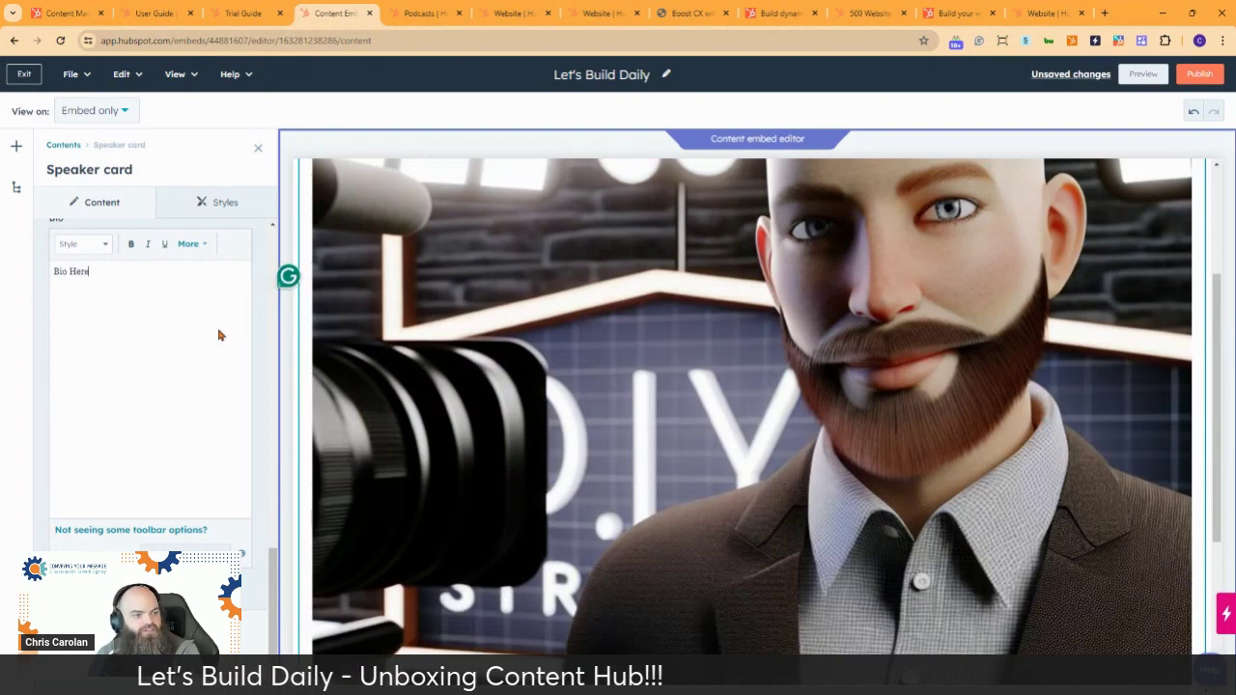
pyautogui.scroll(2, 183, 329)
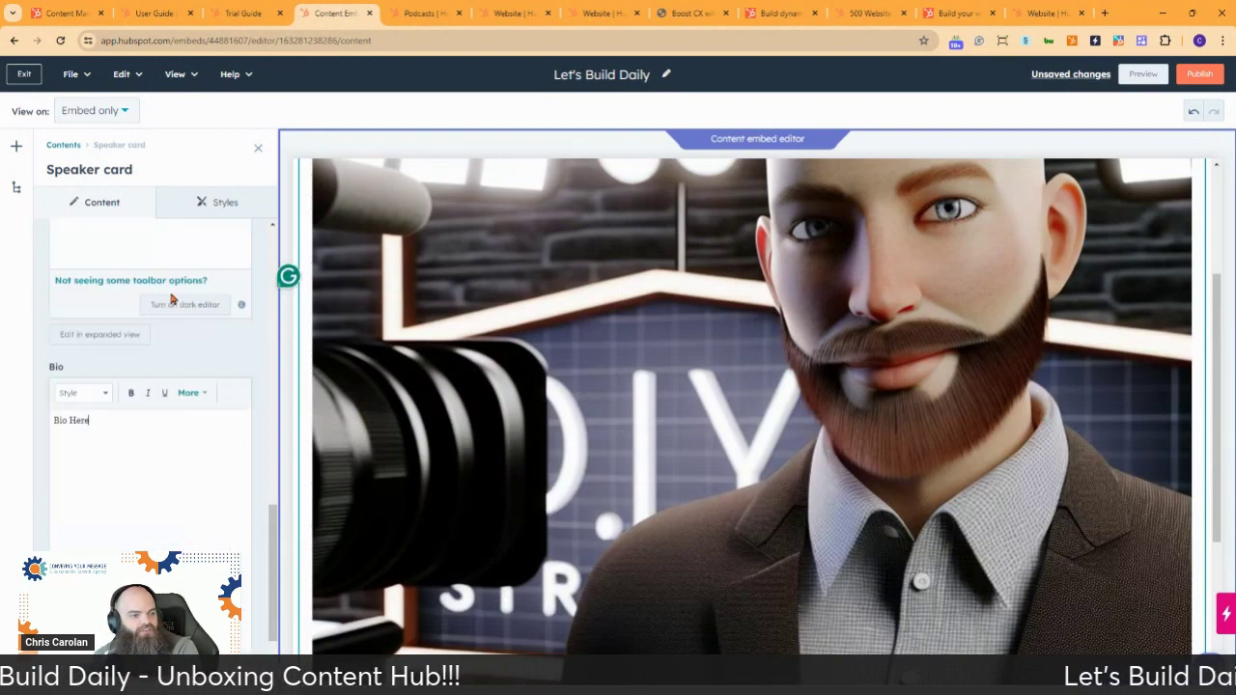
pyautogui.scroll(-3, 176, 311)
pyautogui.scroll(5, 177, 312)
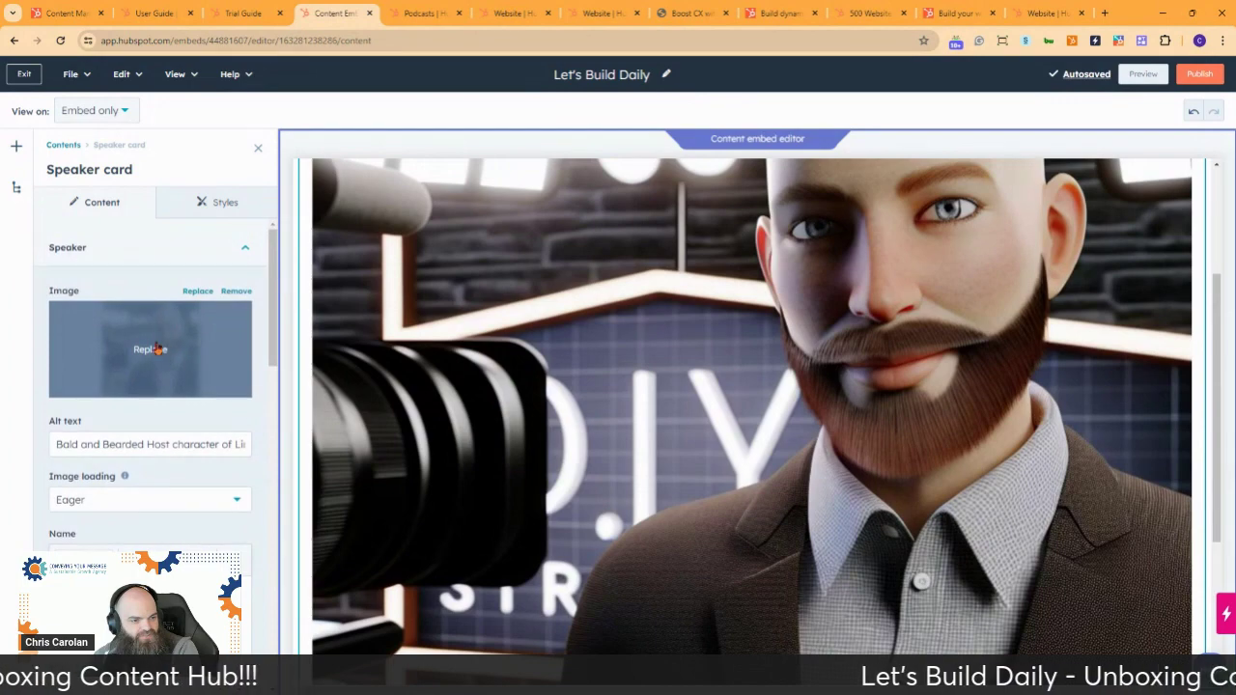
# Replace the speaker image with the Let's Build Daily cover art from Recent images
pyautogui.click(156, 347)
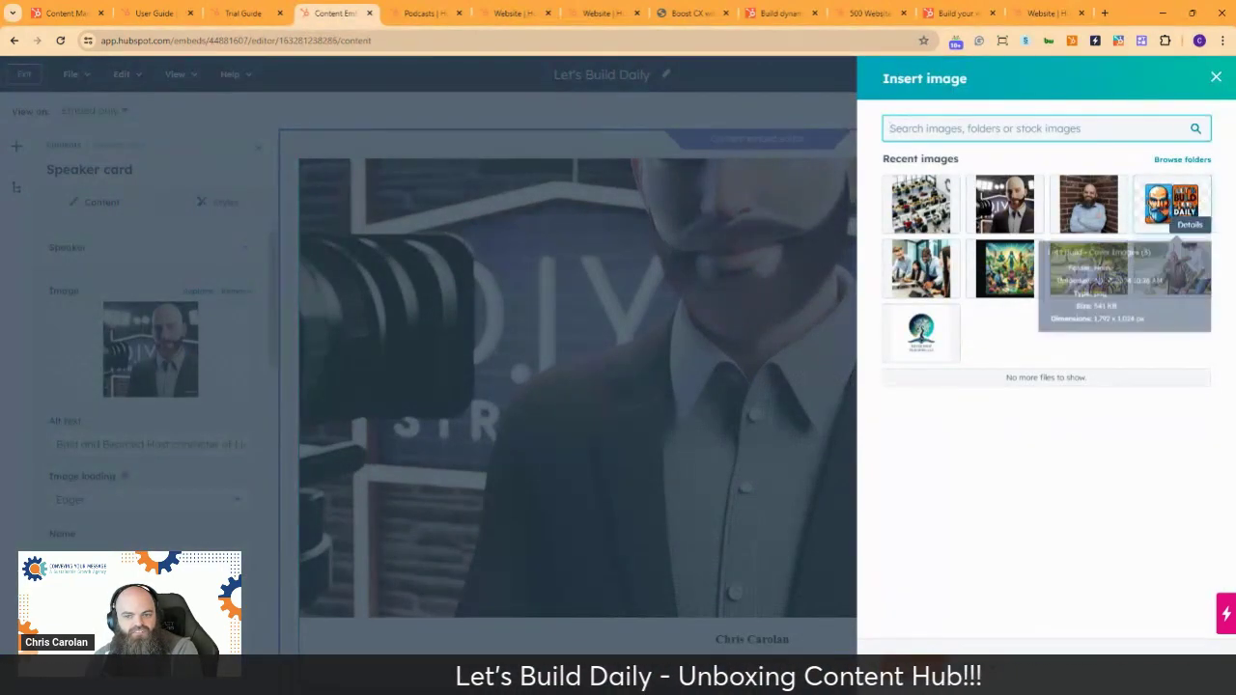
pyautogui.click(1172, 200)
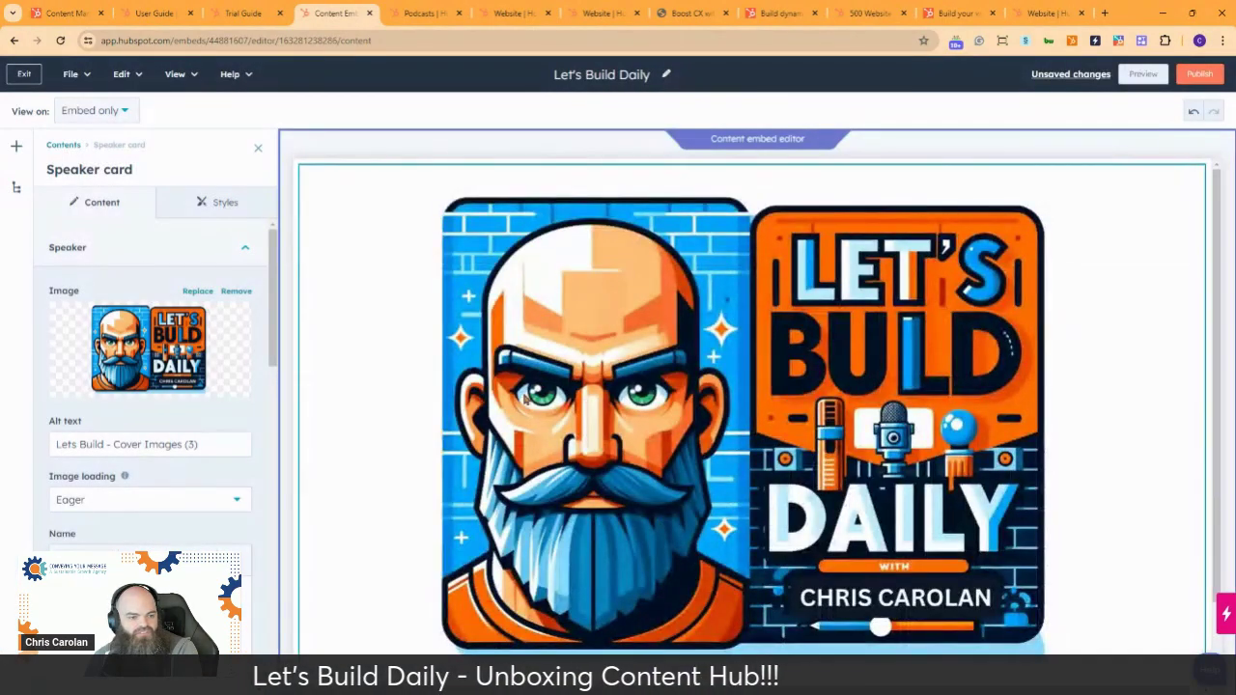
pyautogui.scroll(-1, 736, 425)
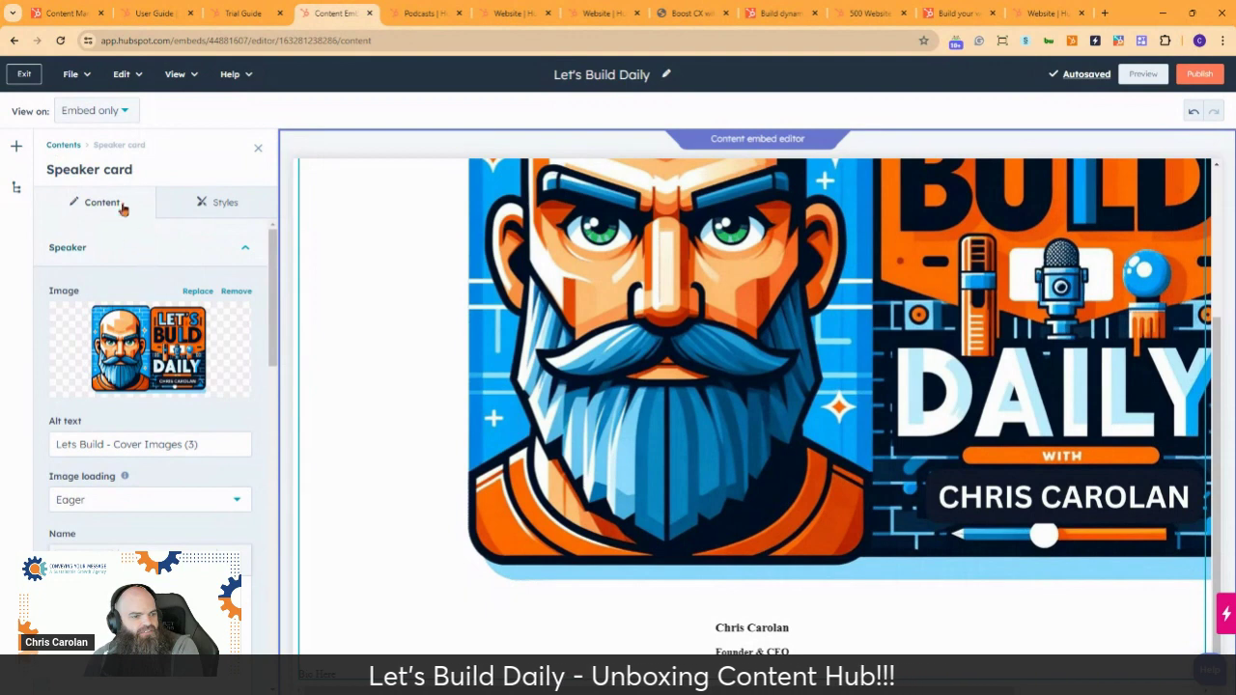
# Inspect the speaker card image's style settings, including corner radius
pyautogui.click(230, 203)
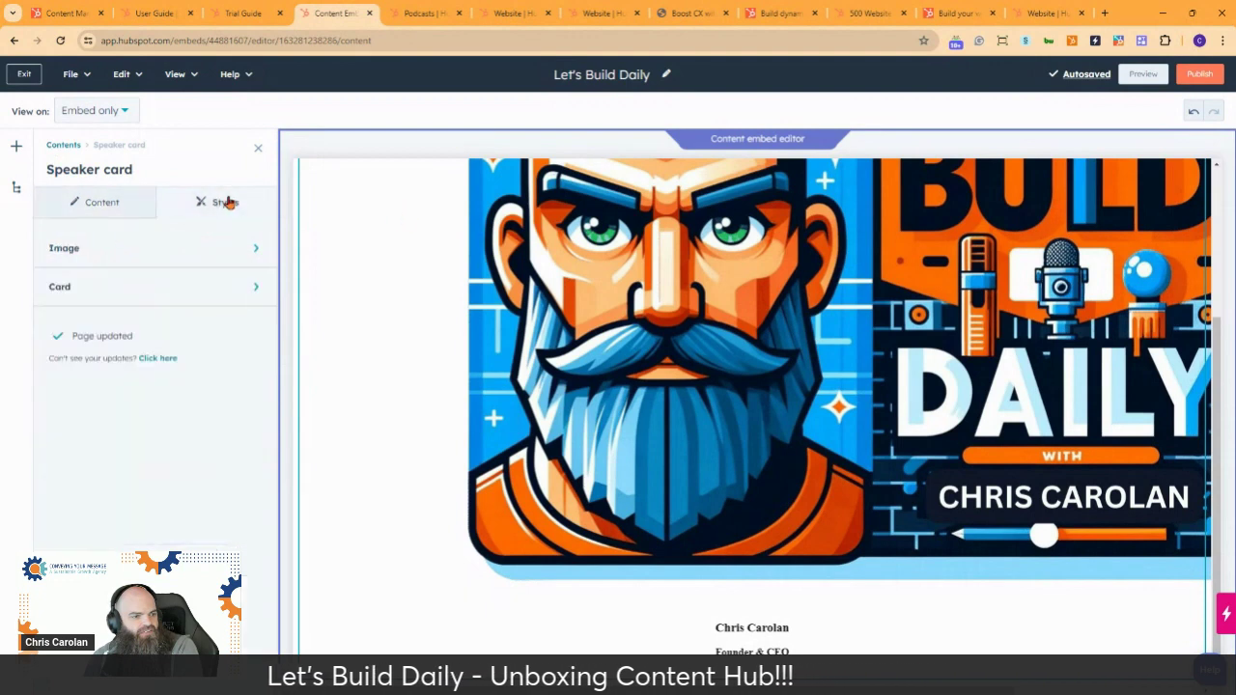
pyautogui.click(183, 248)
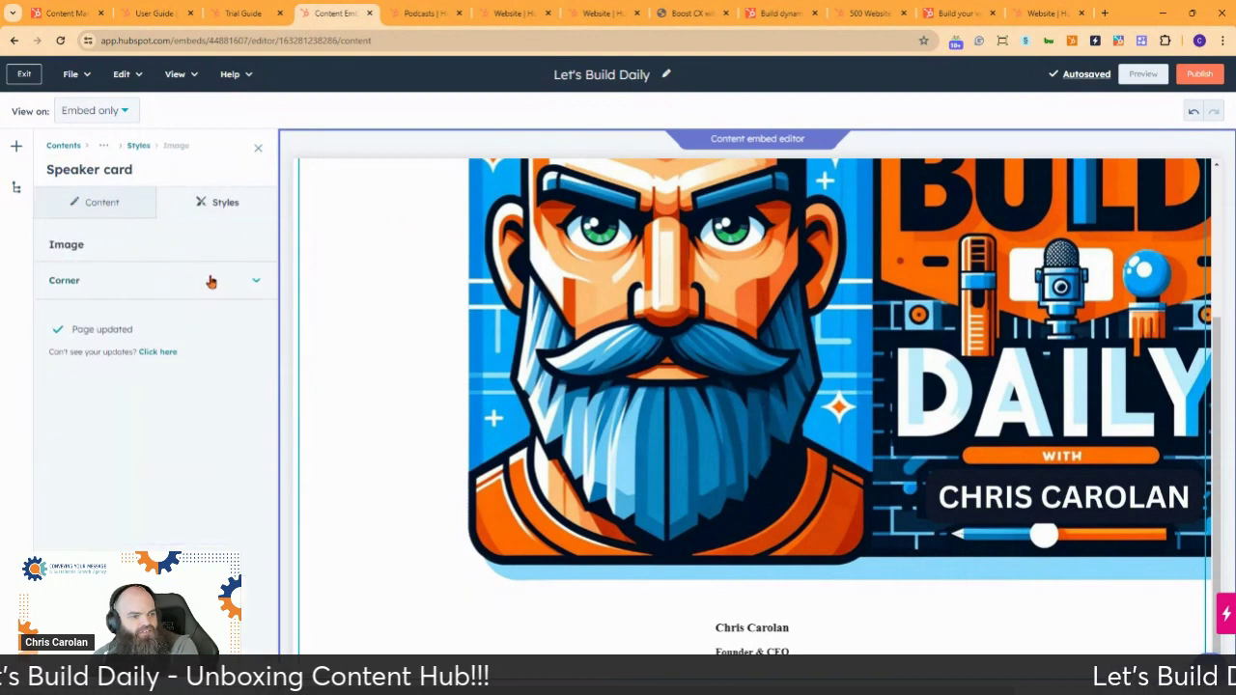
pyautogui.click(210, 281)
pyautogui.click(209, 280)
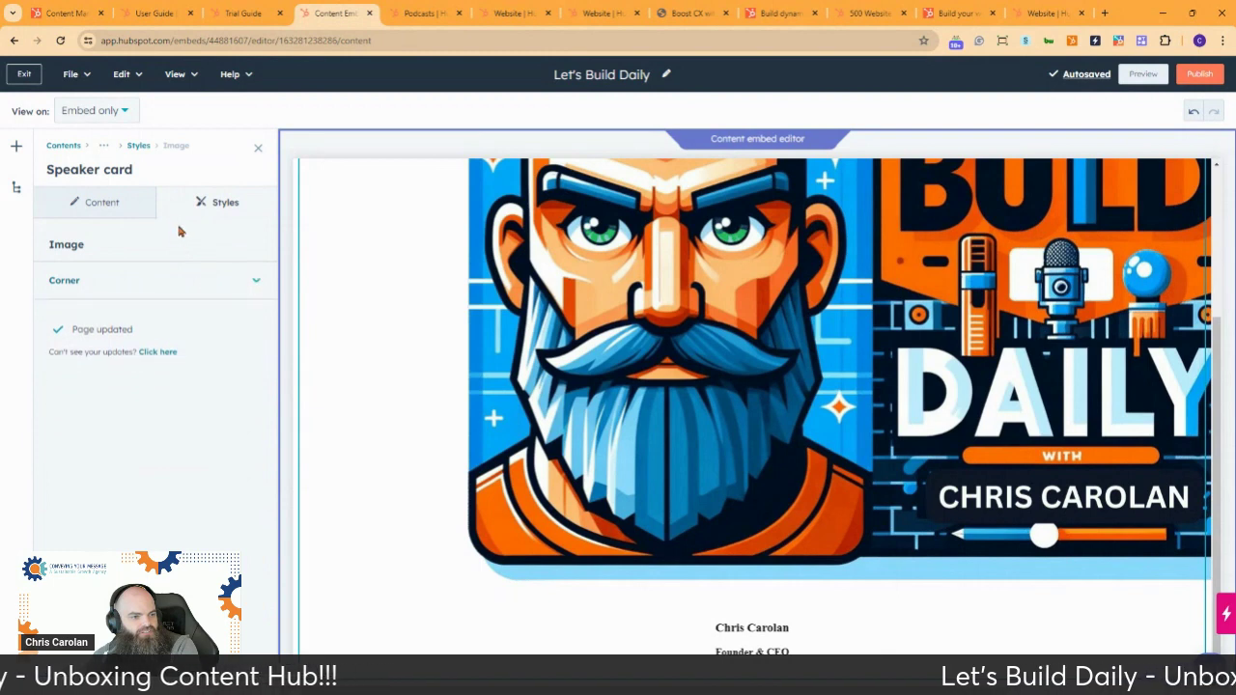
pyautogui.click(113, 202)
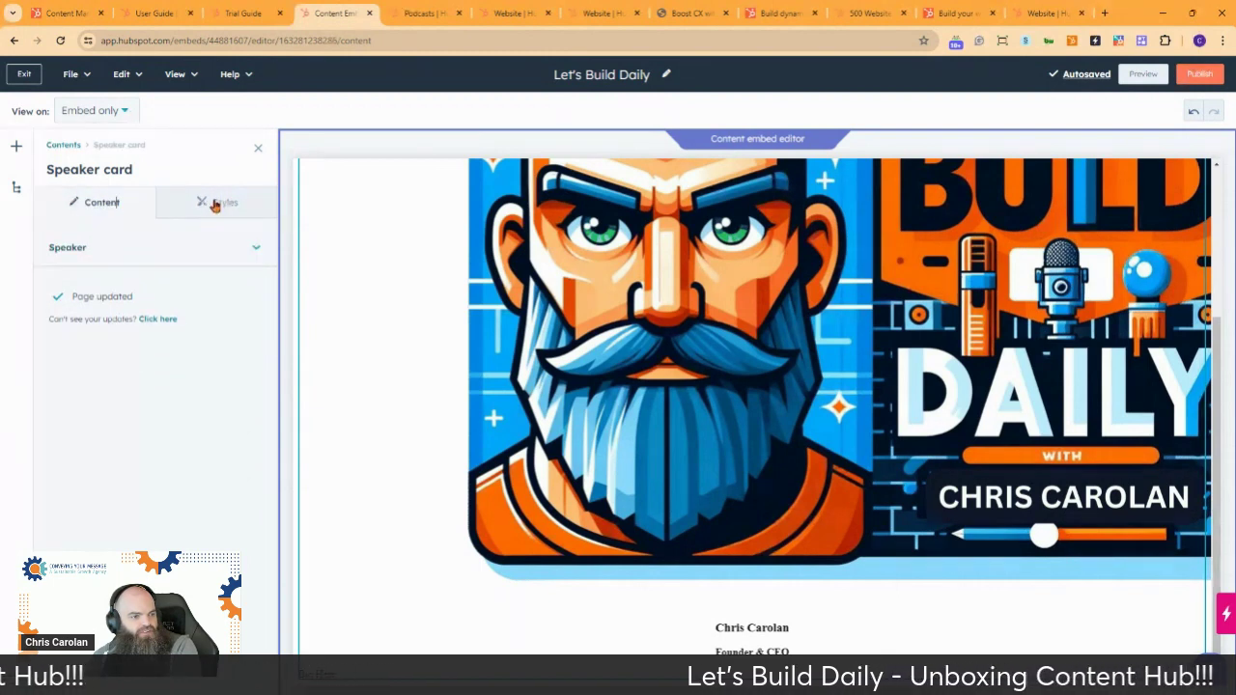
# Change the speaker card's Card style preset from Light to Dark
pyautogui.click(216, 202)
pyautogui.click(193, 288)
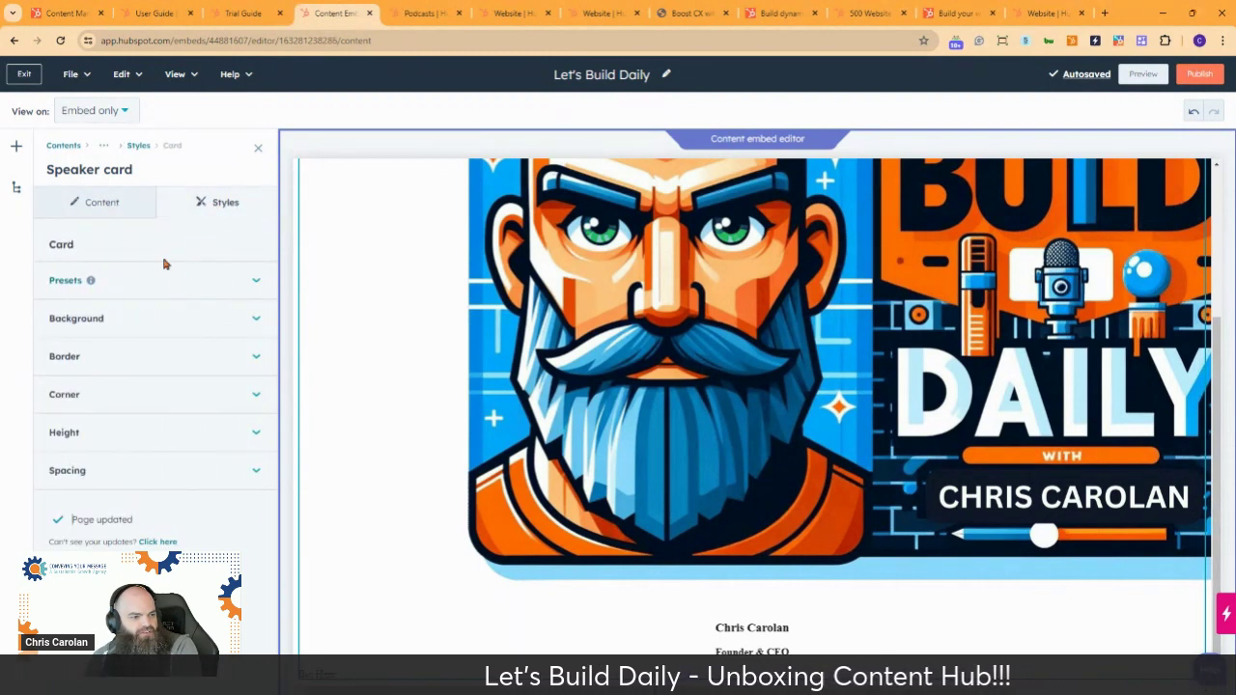
pyautogui.click(230, 282)
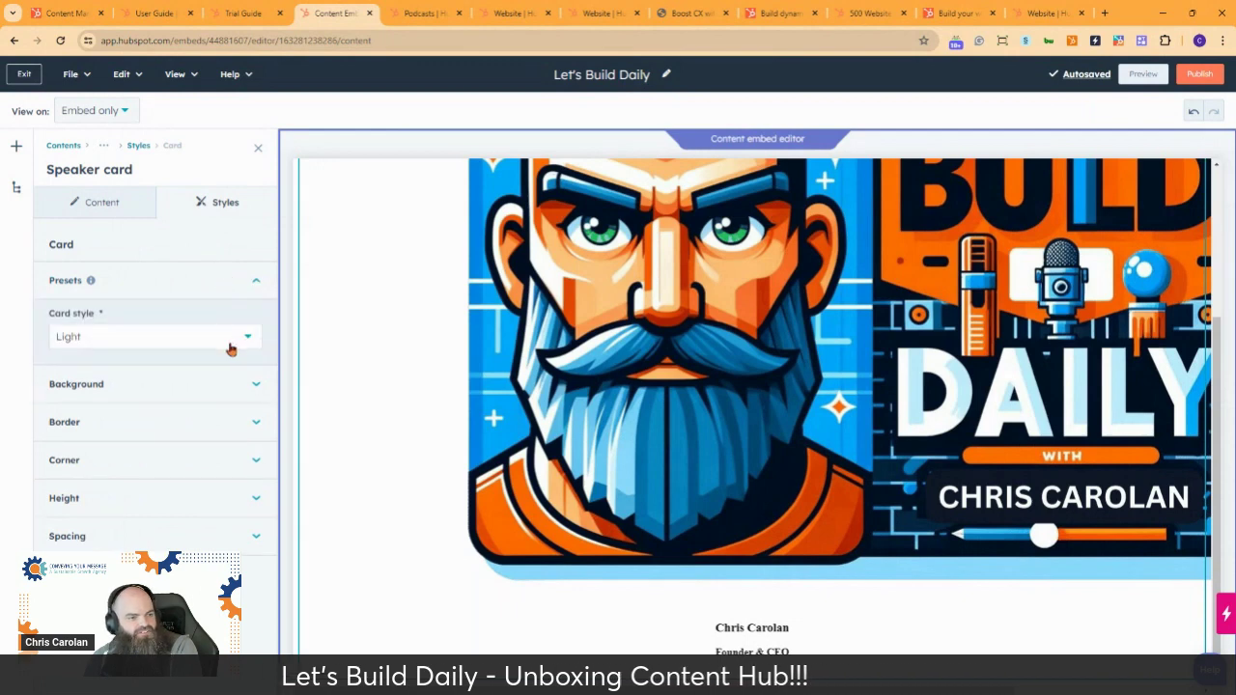
pyautogui.click(228, 340)
pyautogui.click(189, 372)
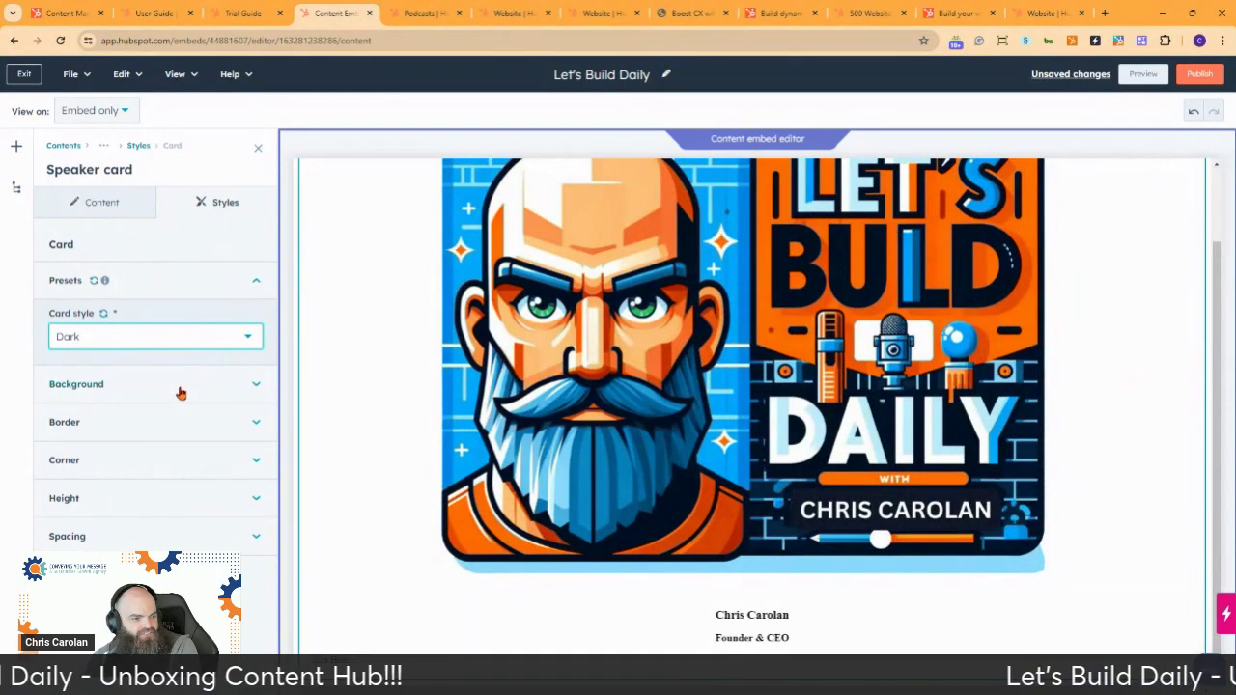
pyautogui.click(180, 393)
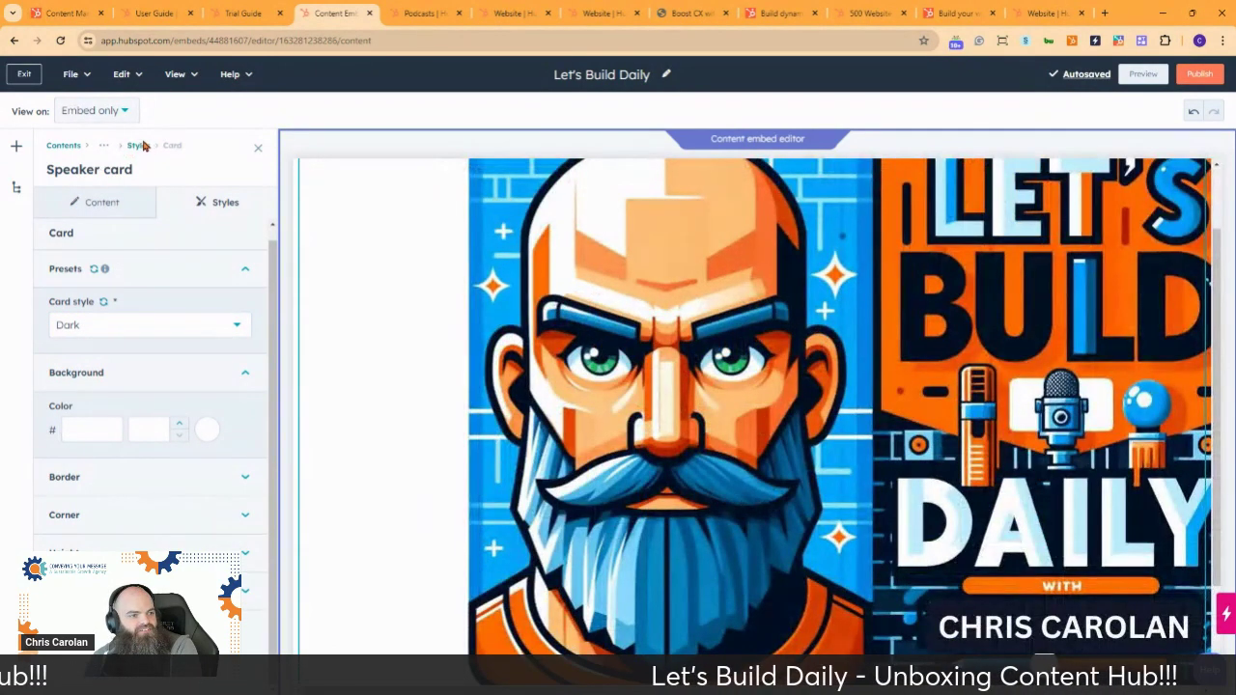
pyautogui.click(140, 145)
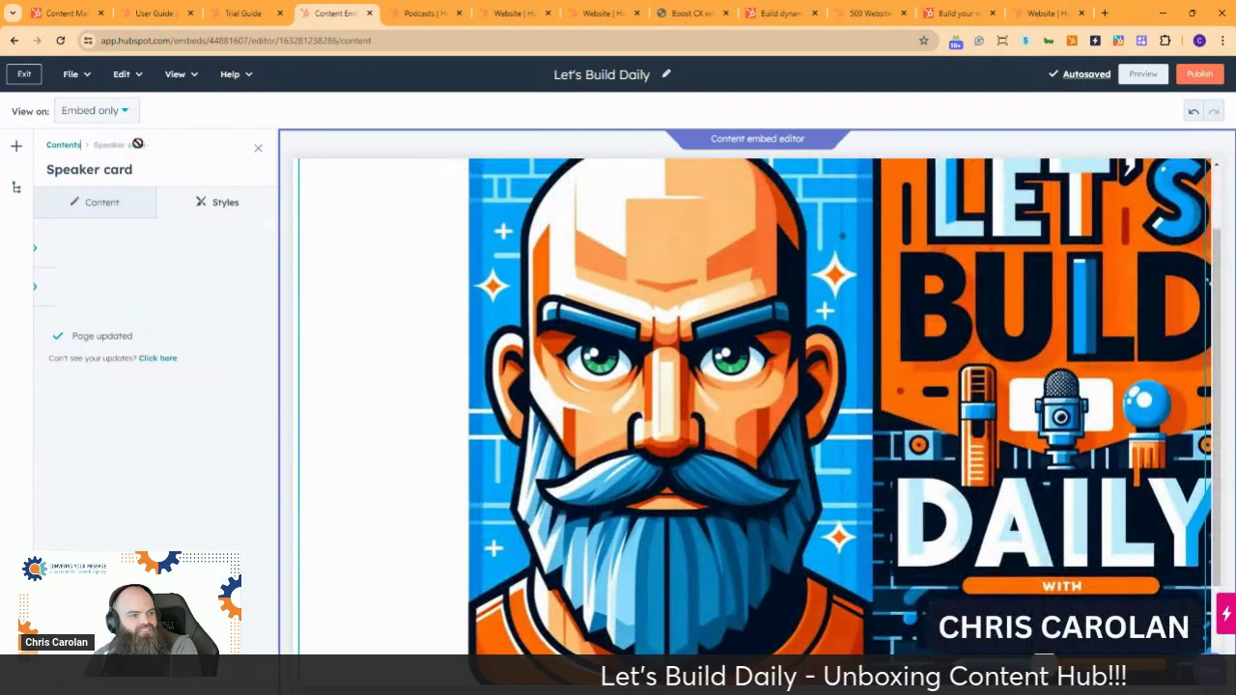
pyautogui.click(66, 146)
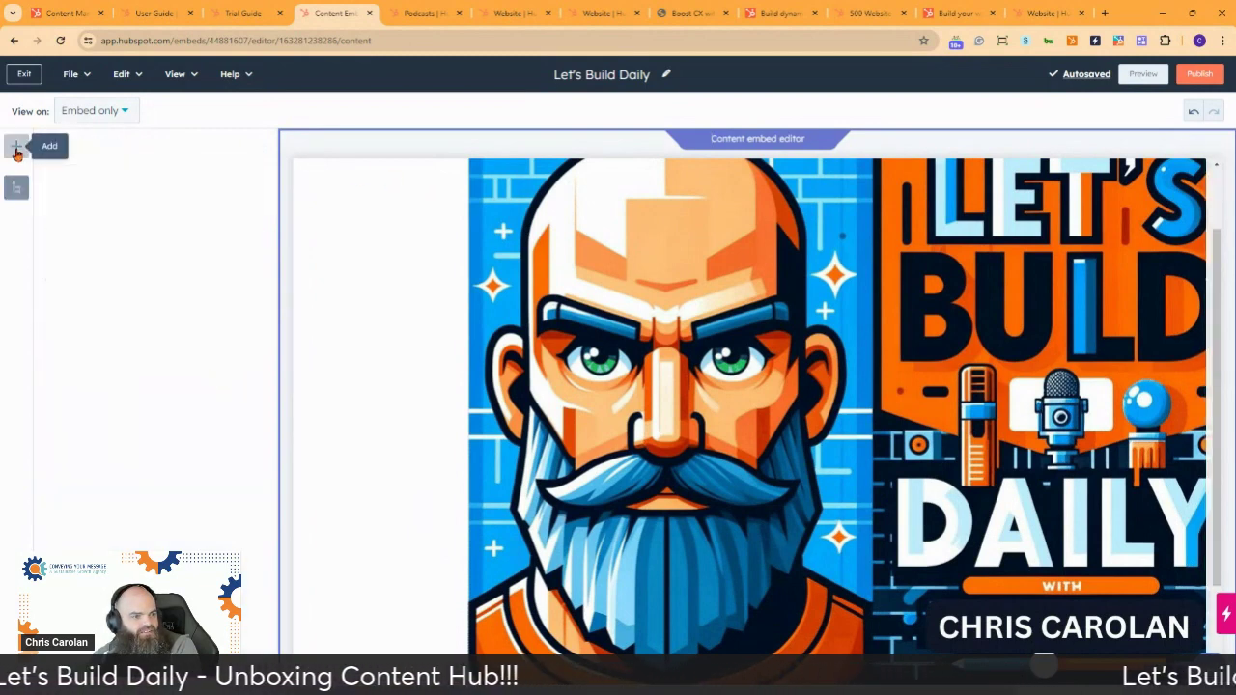
# Drag the Featured product section from Sections onto the canvas below the speaker bio
pyautogui.click(16, 146)
pyautogui.click(149, 223)
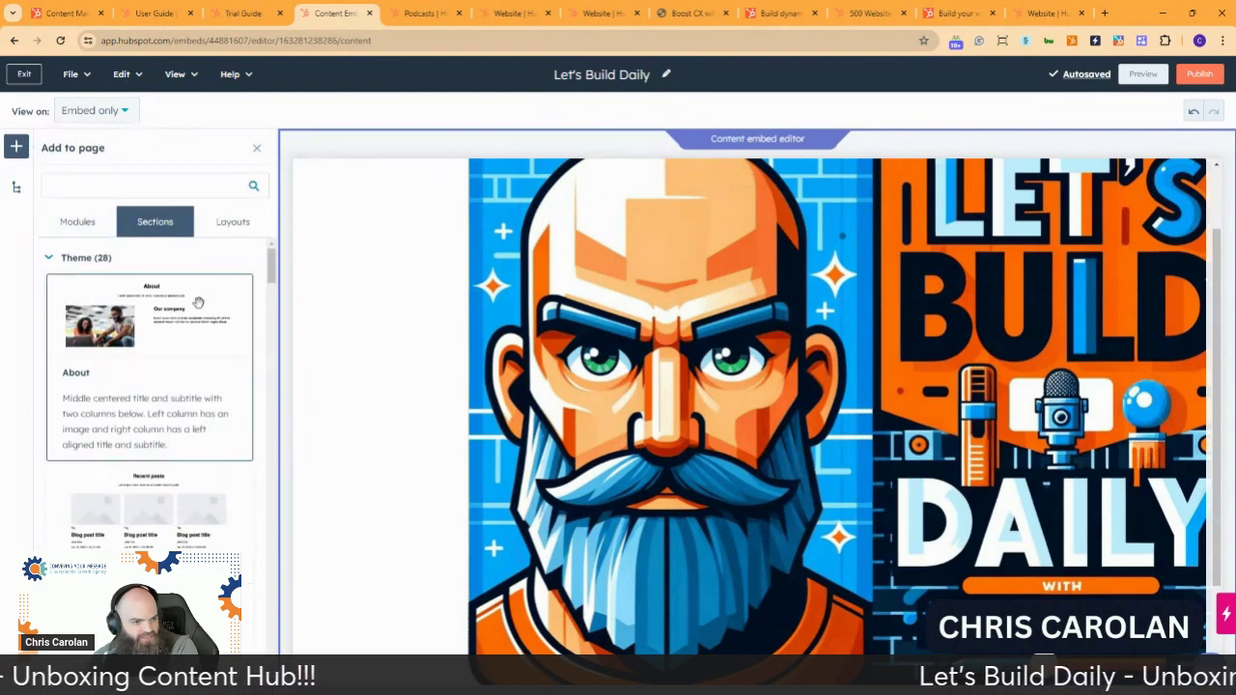
pyautogui.scroll(-2, 633, 269)
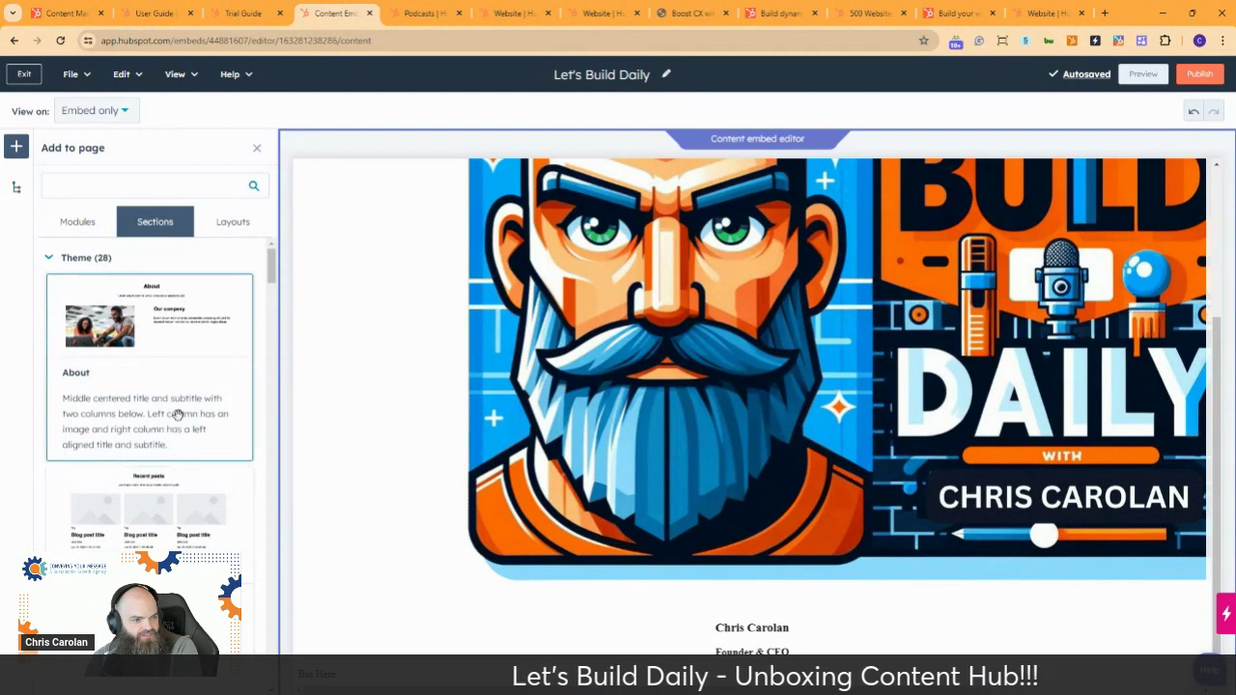
pyautogui.scroll(-3, 173, 411)
pyautogui.scroll(-5, 159, 401)
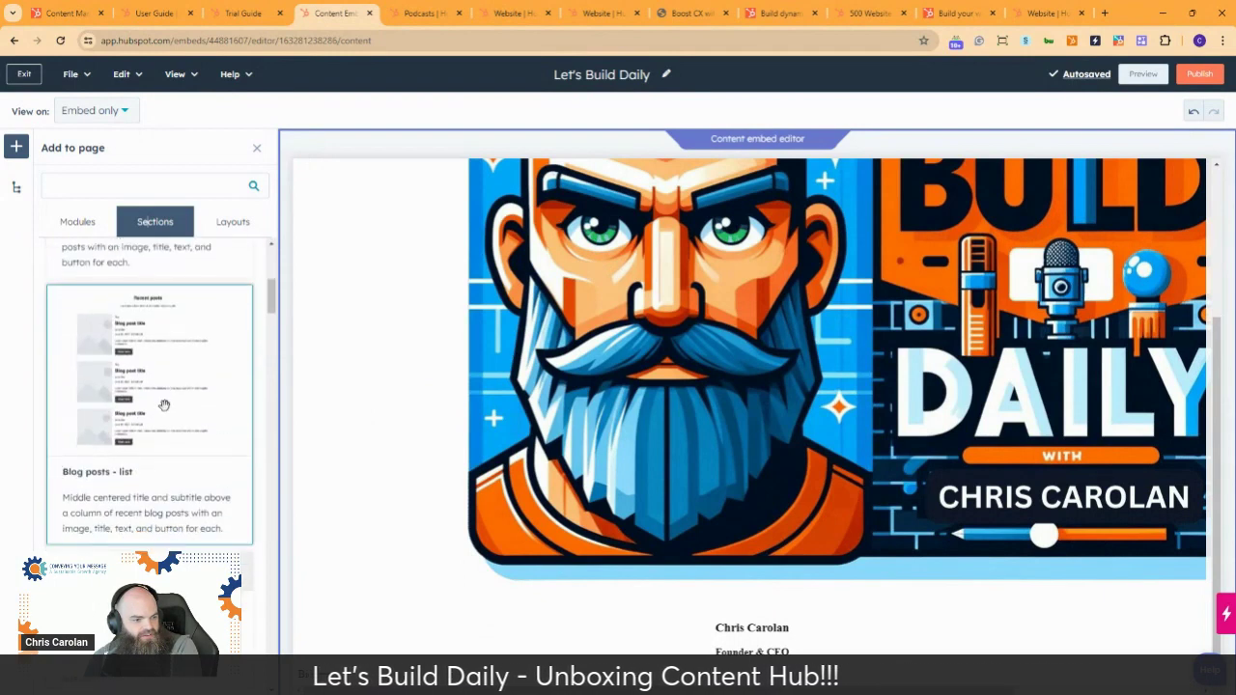
pyautogui.scroll(-4, 140, 396)
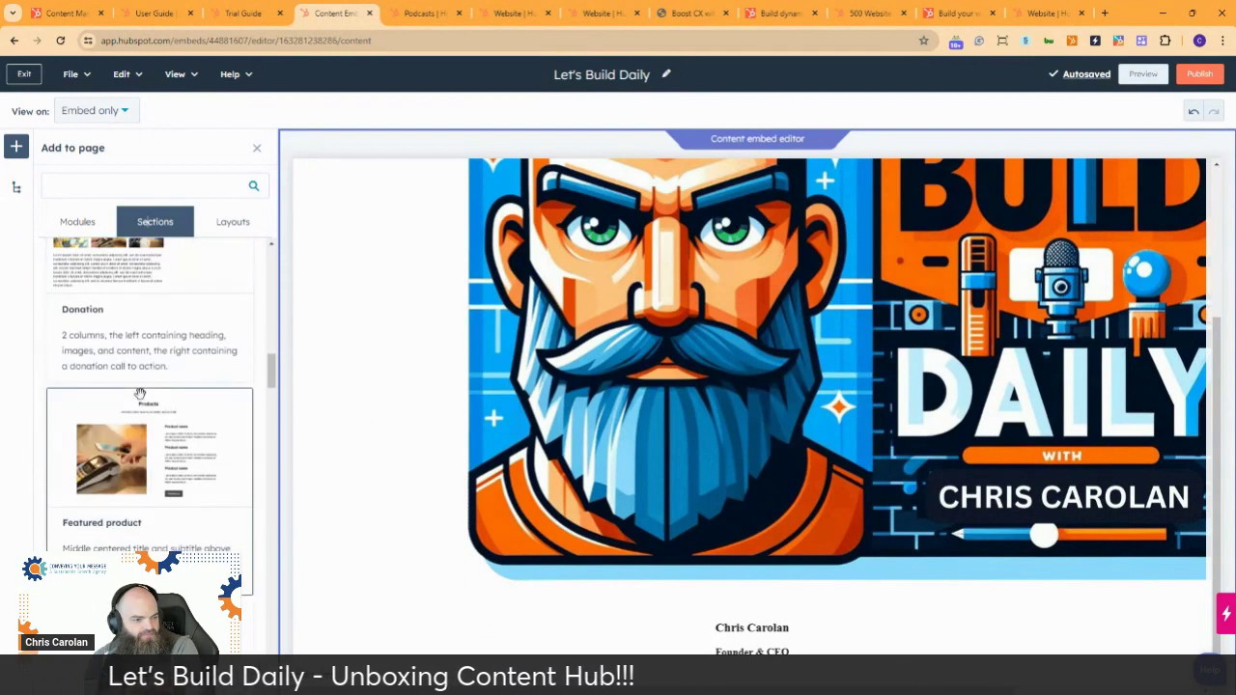
pyautogui.scroll(-3, 140, 391)
pyautogui.scroll(2, 140, 393)
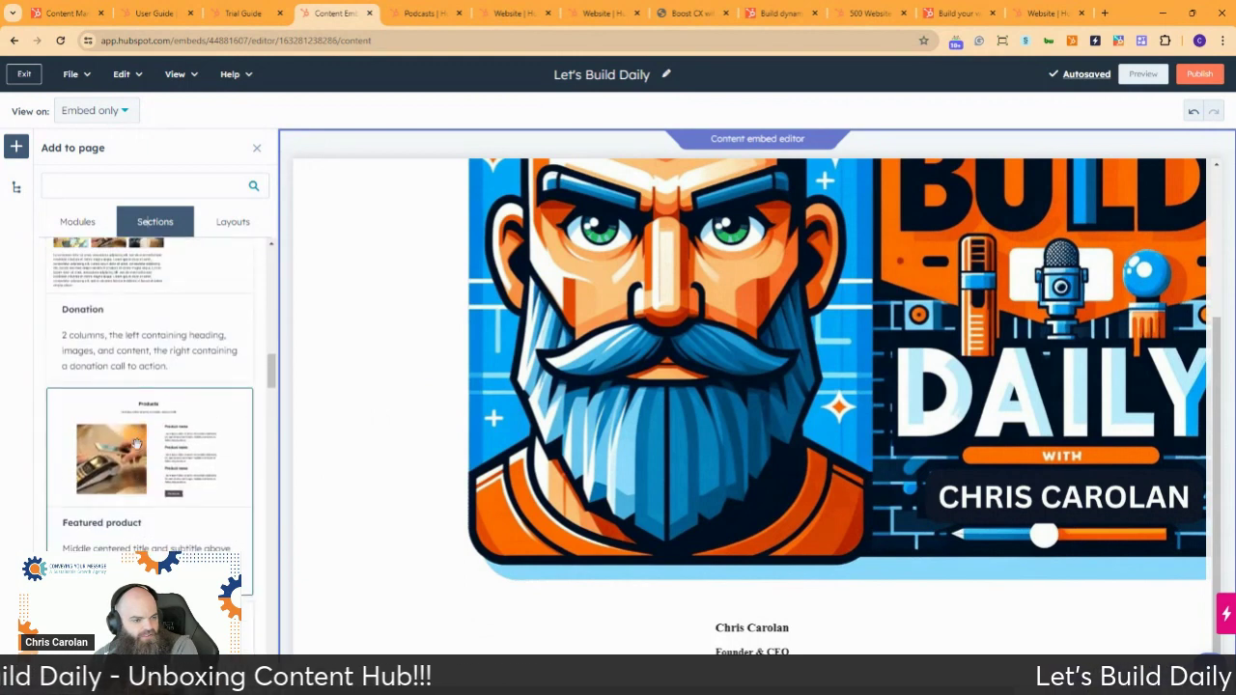
pyautogui.moveTo(143, 415); pyautogui.dragTo(855, 587)
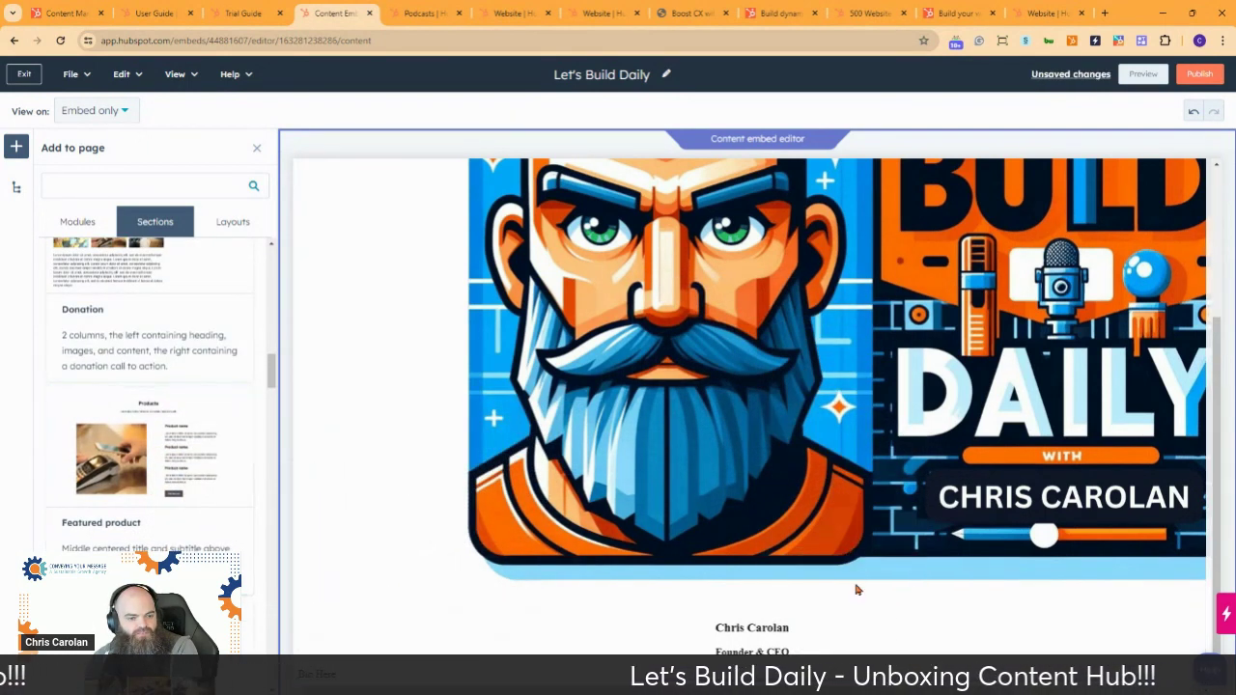
pyautogui.scroll(-3, 901, 505)
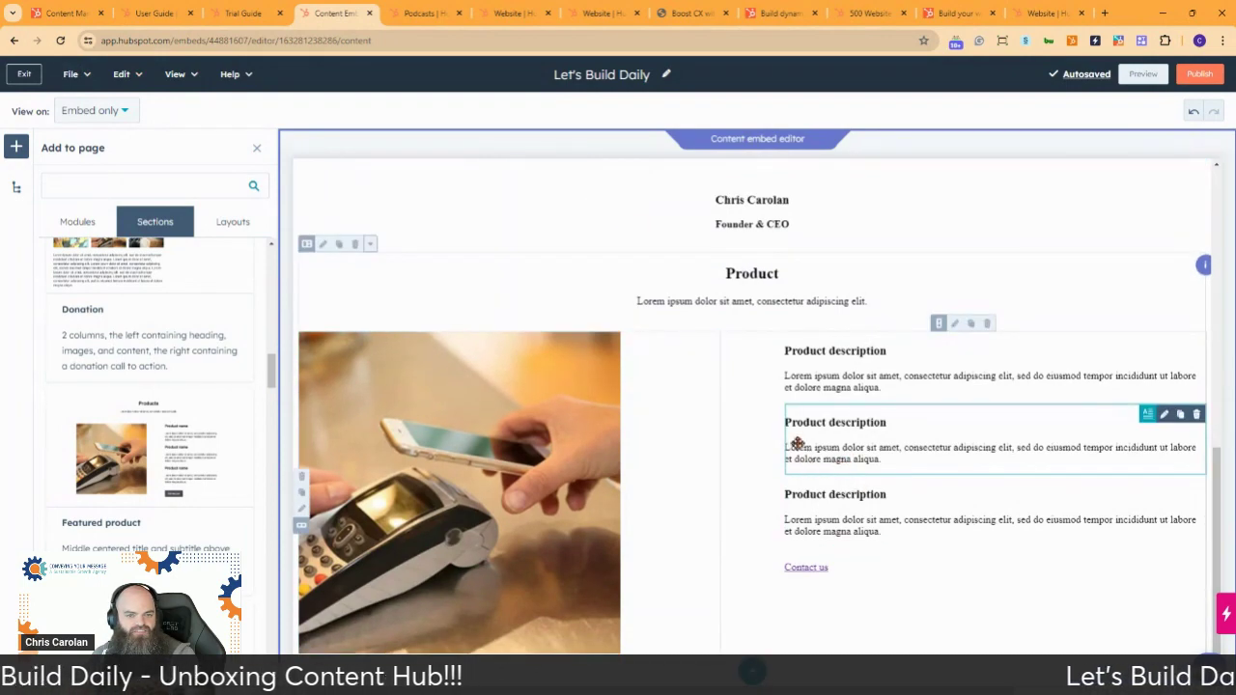
pyautogui.scroll(5, 792, 405)
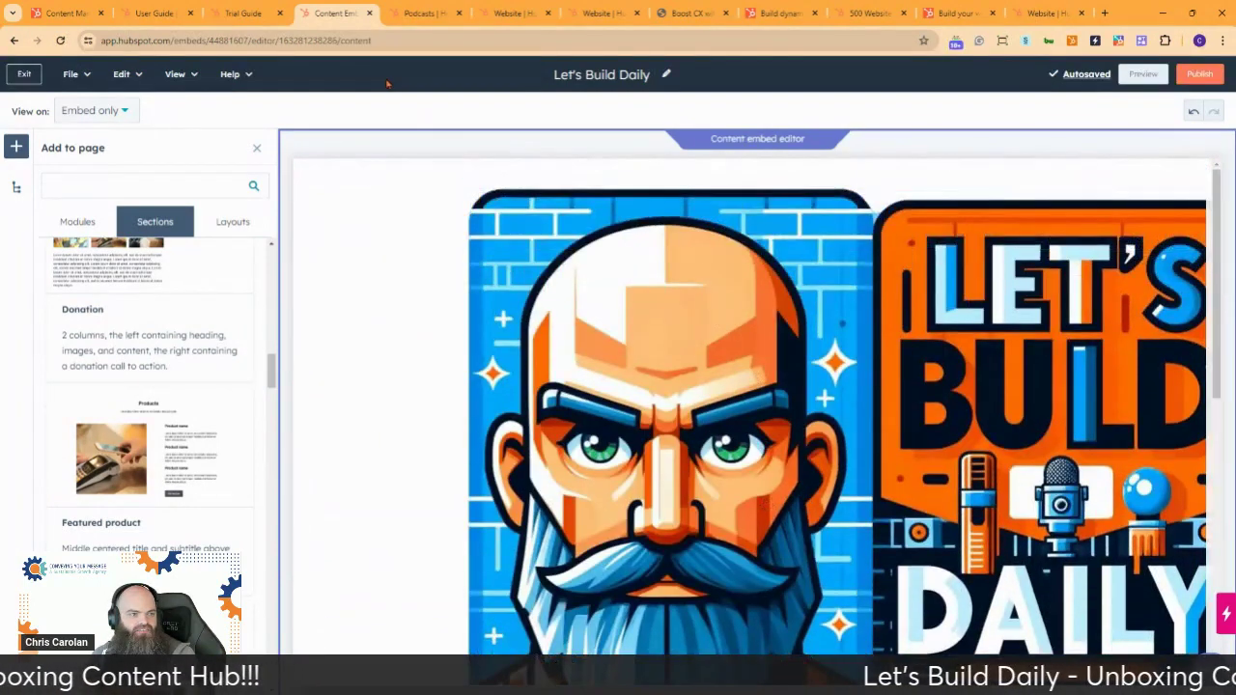
# Publish the Let's Build Daily embed, dismiss the confirmation, and reload the editor
pyautogui.click(84, 80)
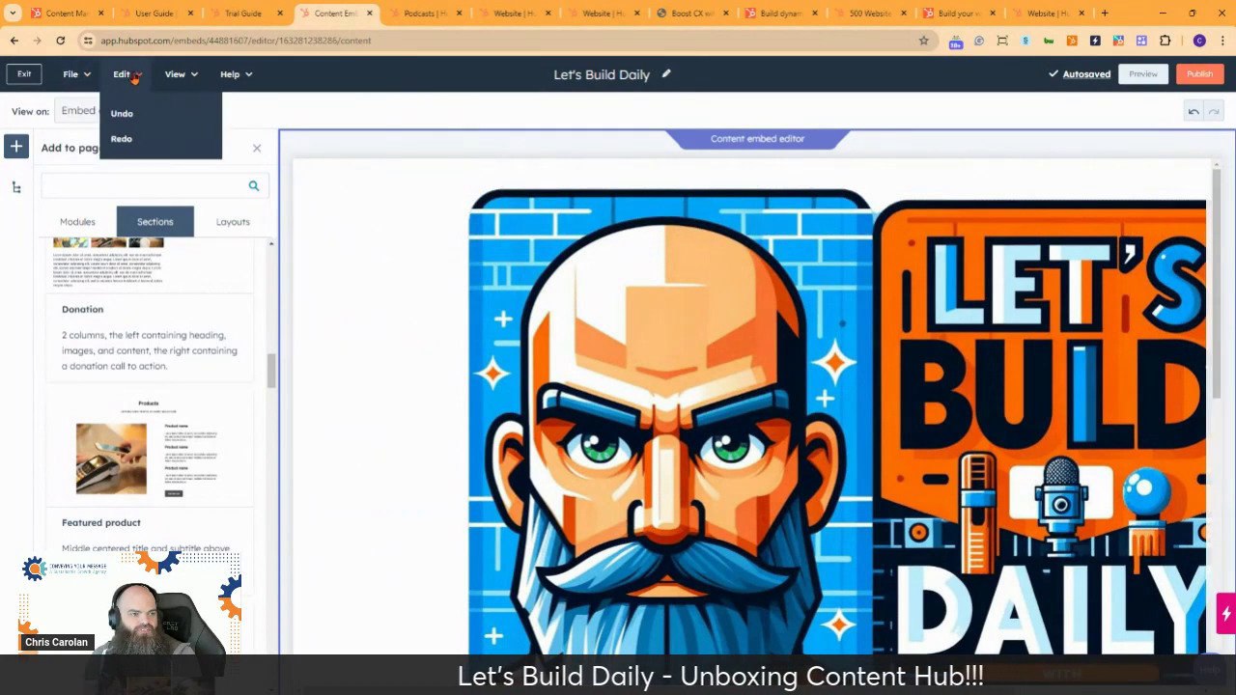
pyautogui.moveTo(179, 77)
pyautogui.moveTo(227, 84)
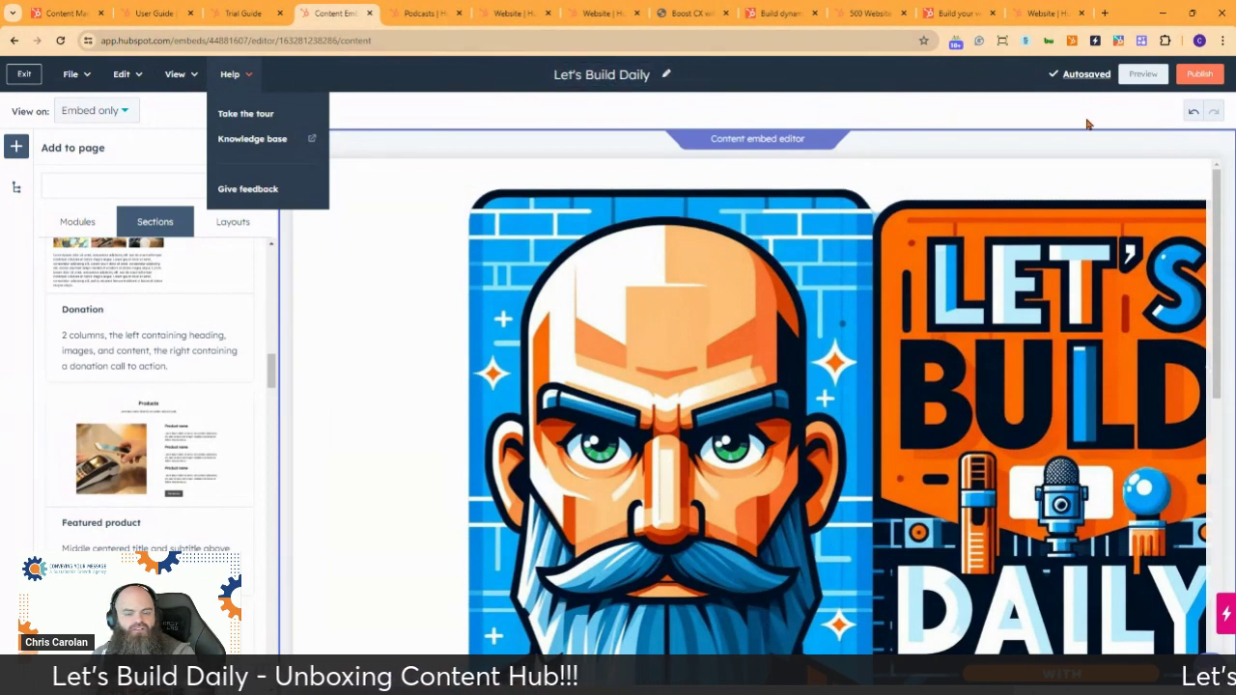
pyautogui.click(1200, 76)
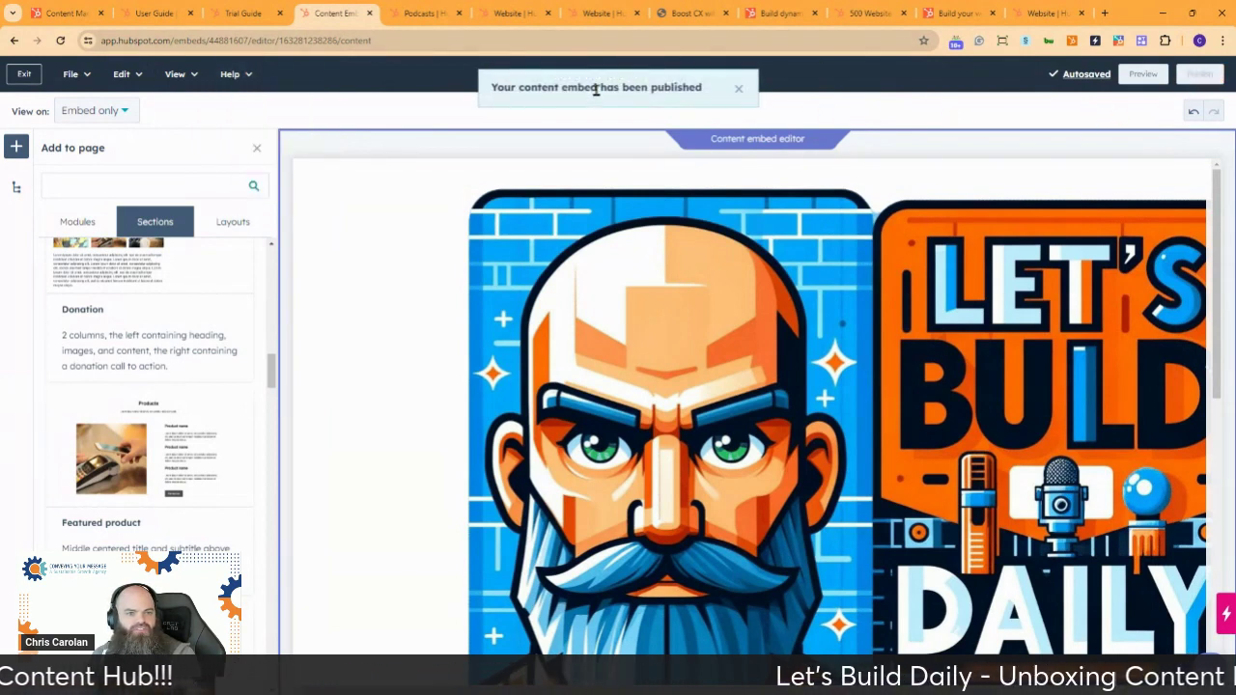
pyautogui.click(738, 92)
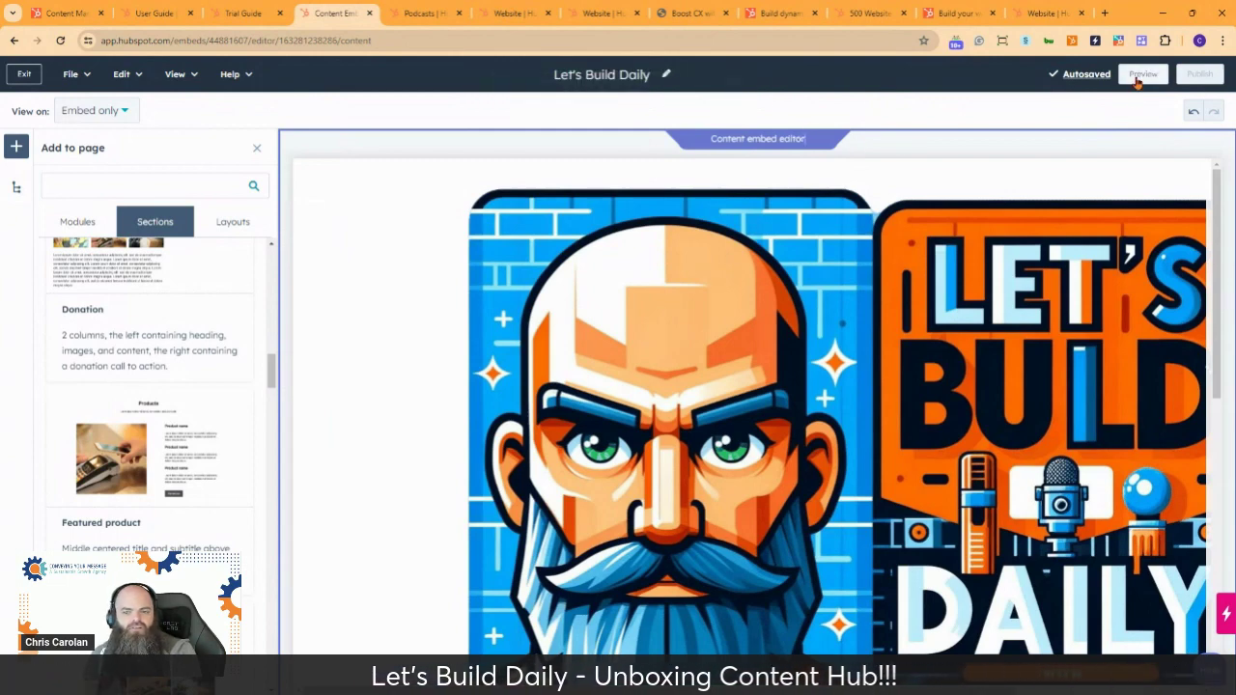
pyautogui.scroll(-6, 1052, 309)
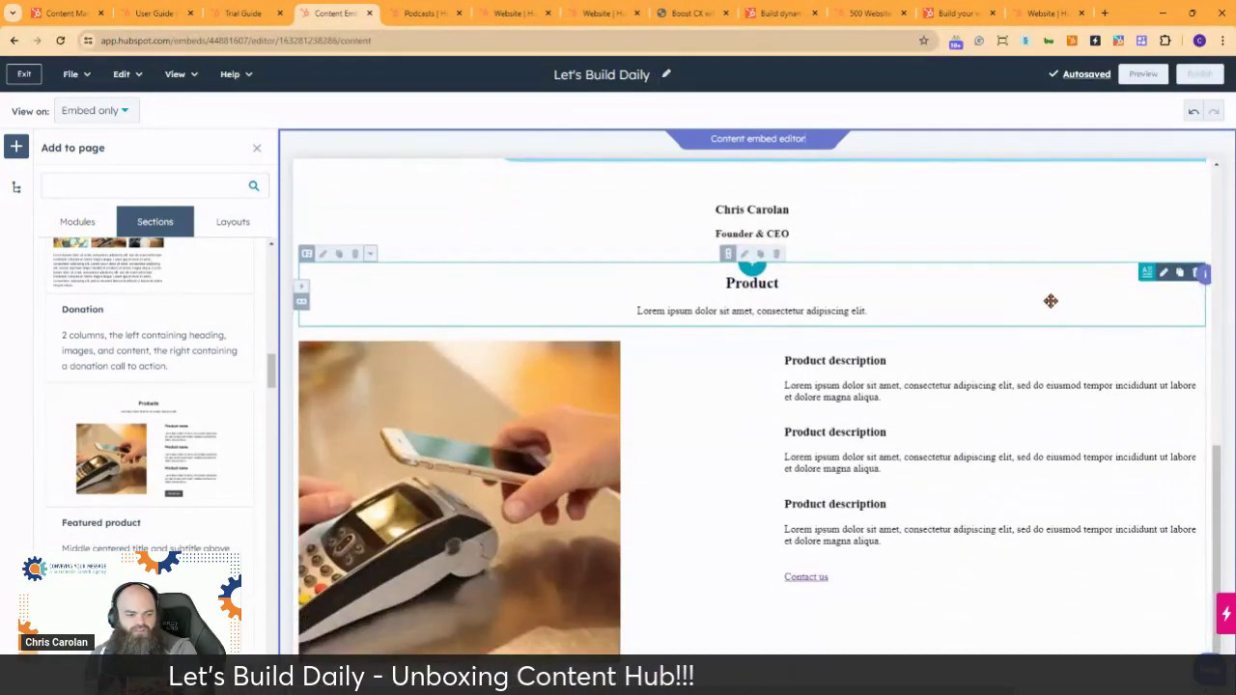
pyautogui.scroll(6, 1051, 301)
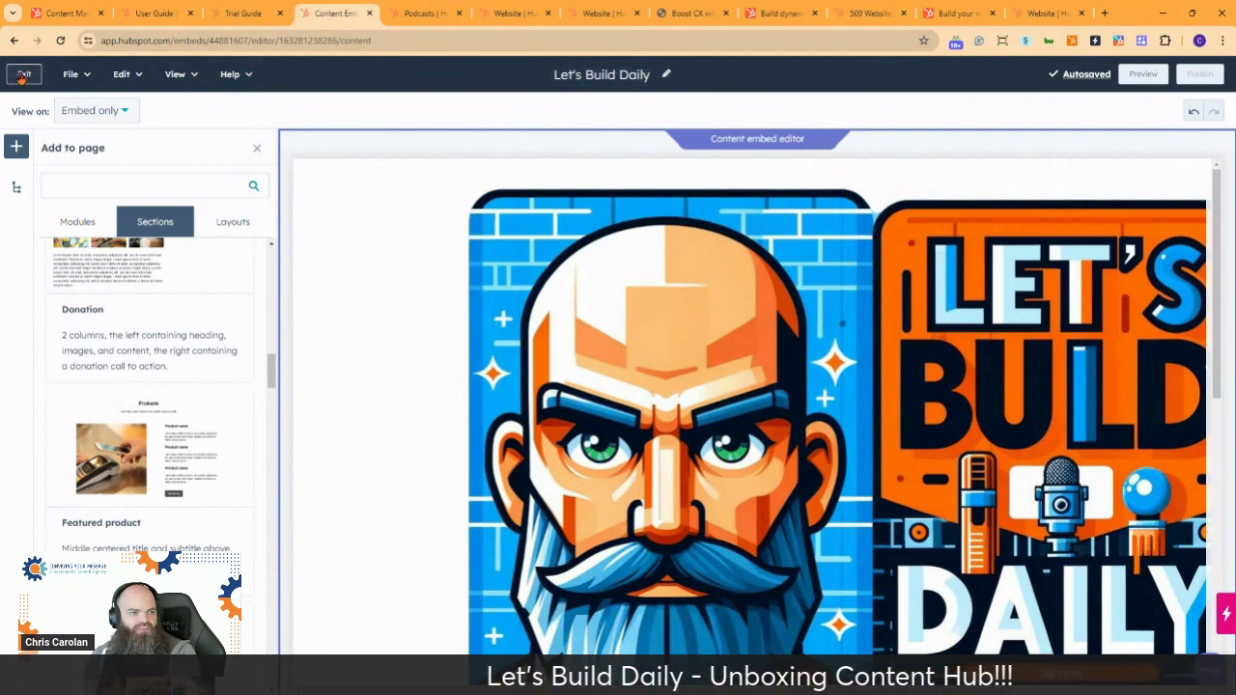
pyautogui.click(60, 42)
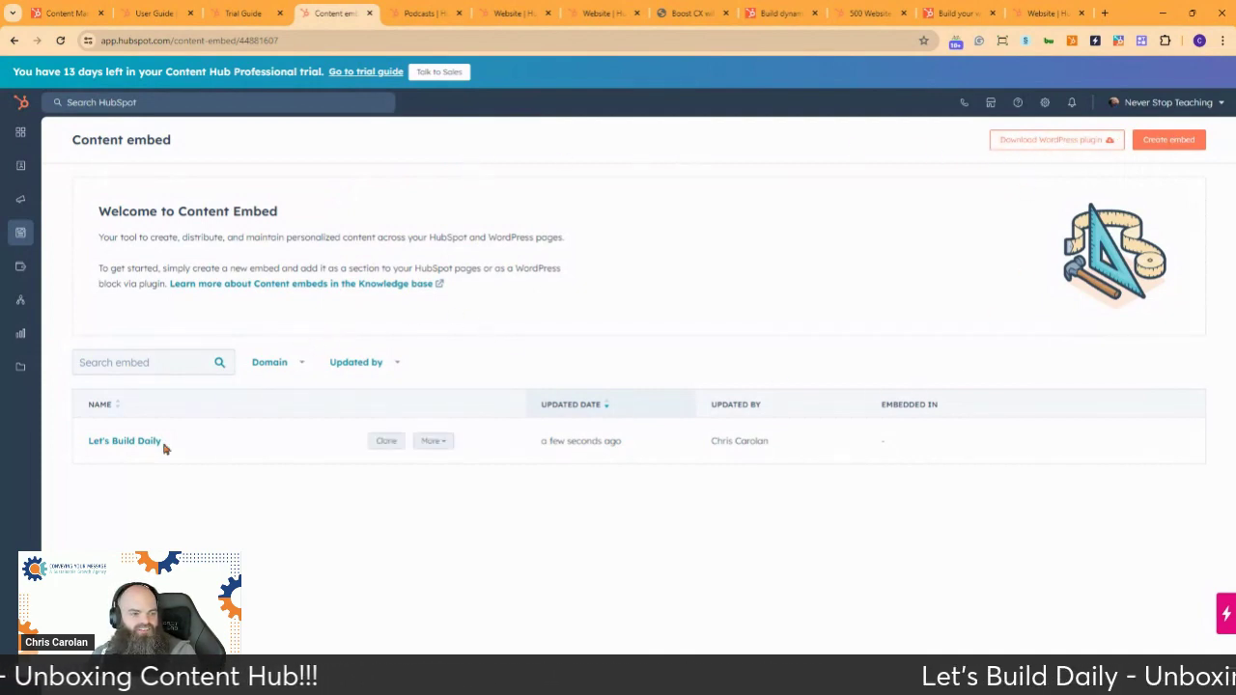
pyautogui.click(430, 441)
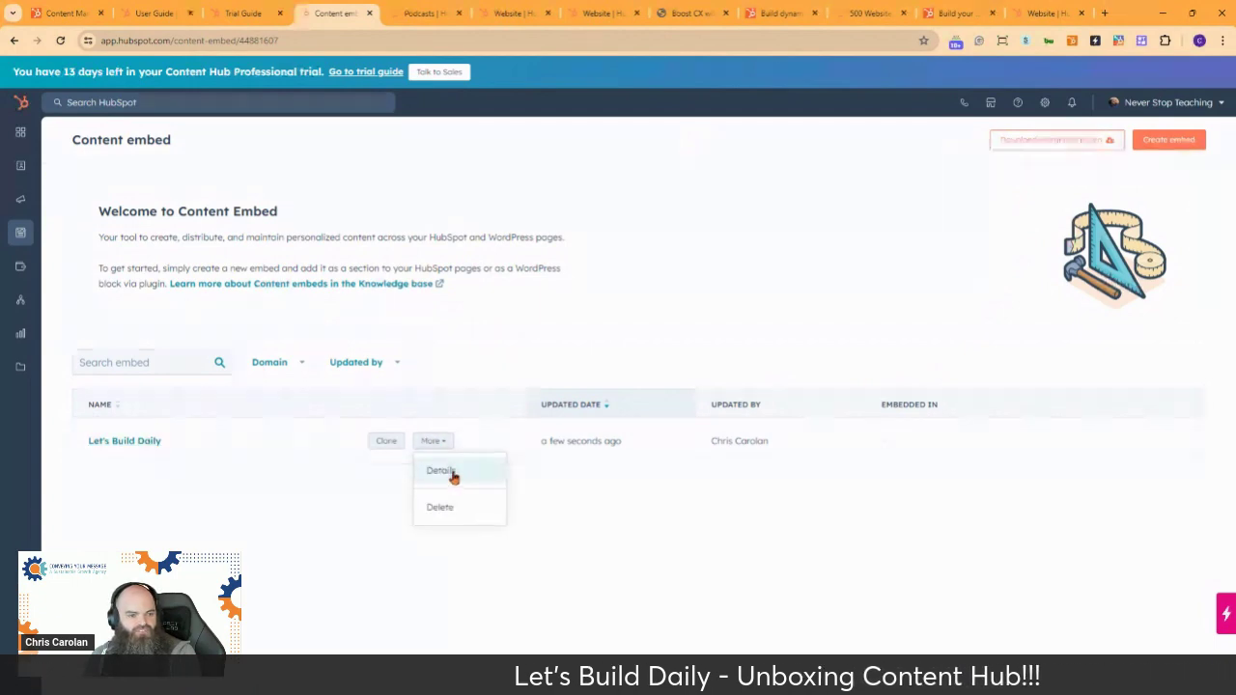
pyautogui.click(449, 472)
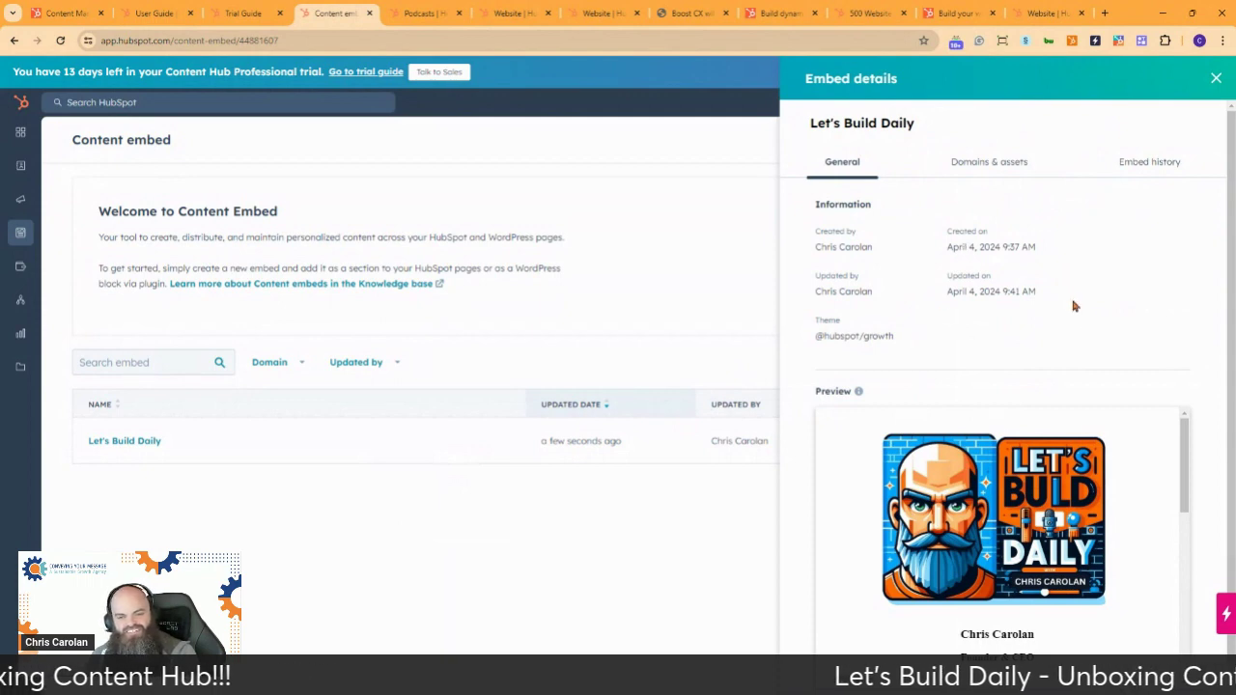
pyautogui.scroll(-1, 1200, 445)
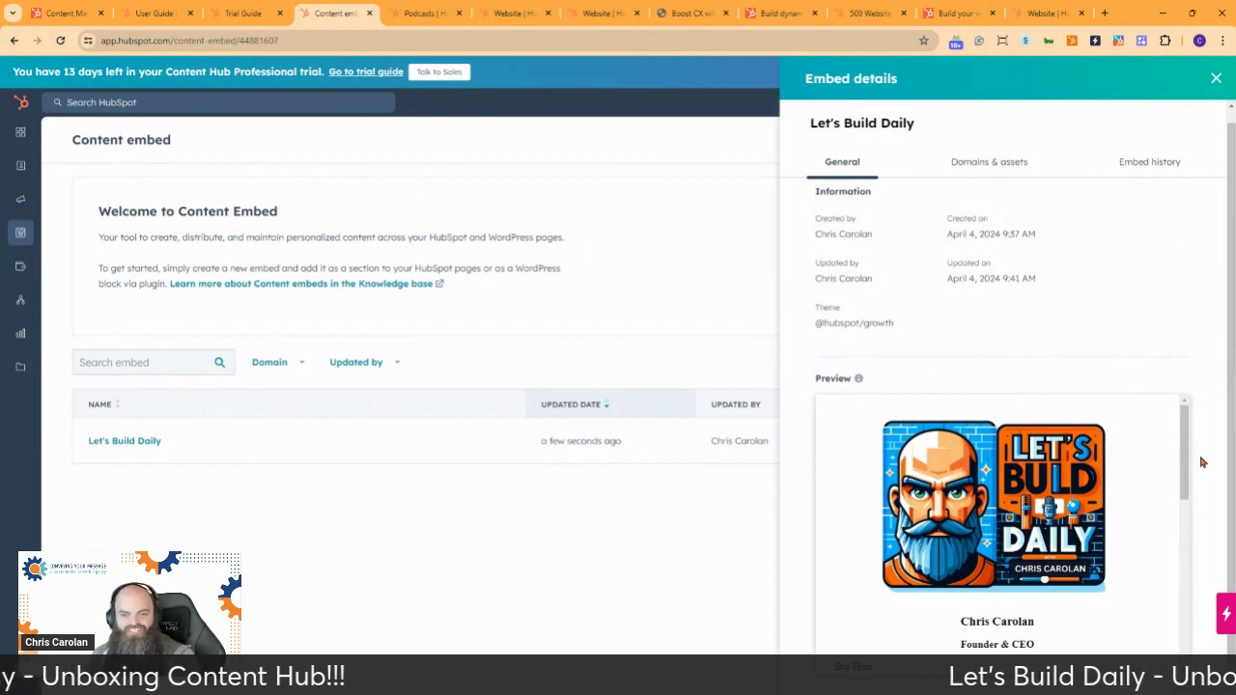
pyautogui.scroll(1, 1201, 457)
pyautogui.scroll(-1, 1043, 351)
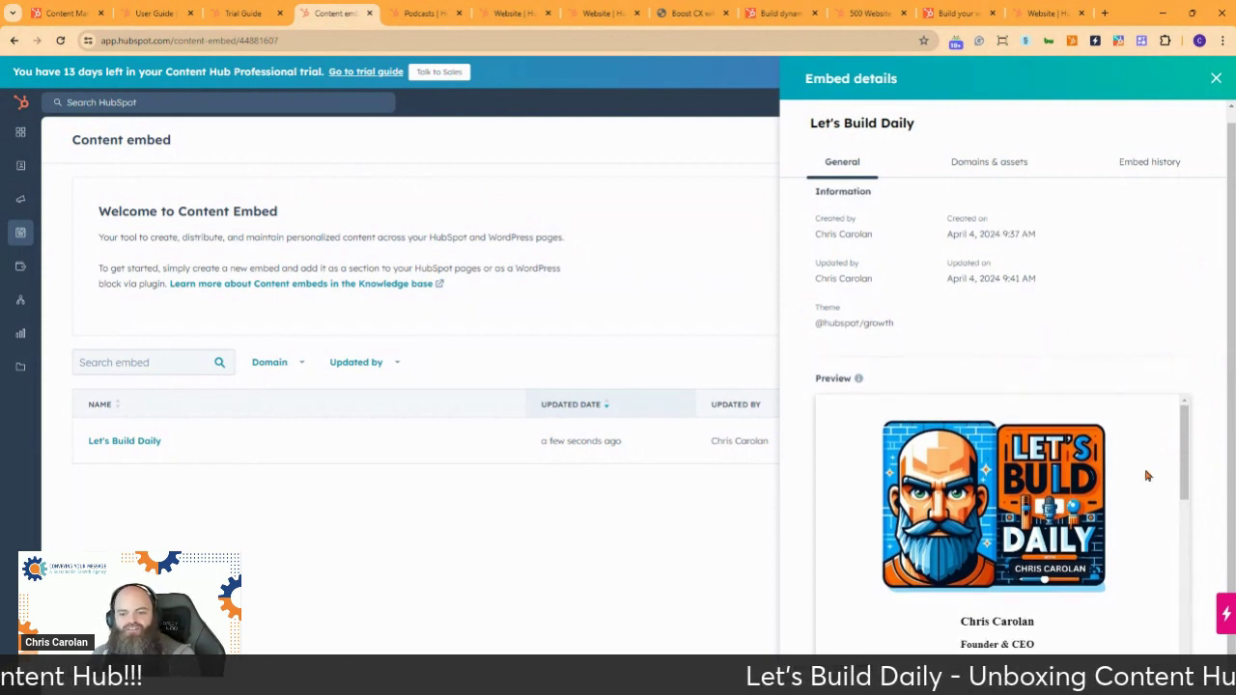
pyautogui.click(1001, 161)
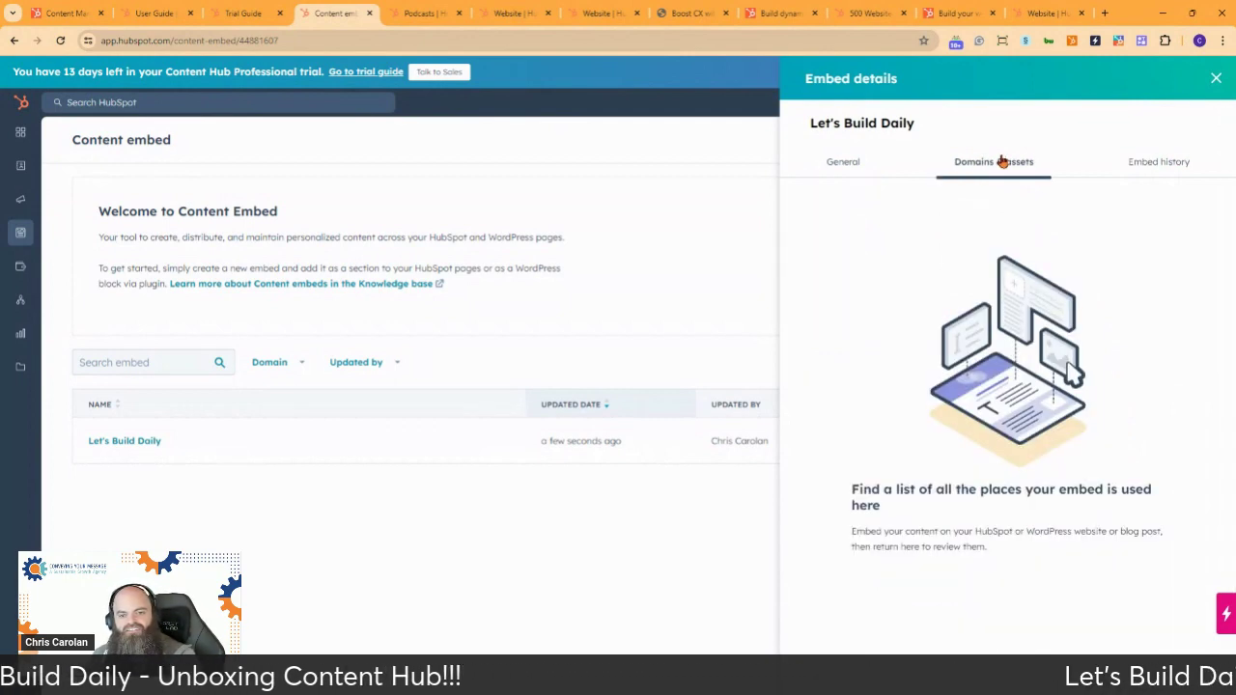
pyautogui.click(1158, 161)
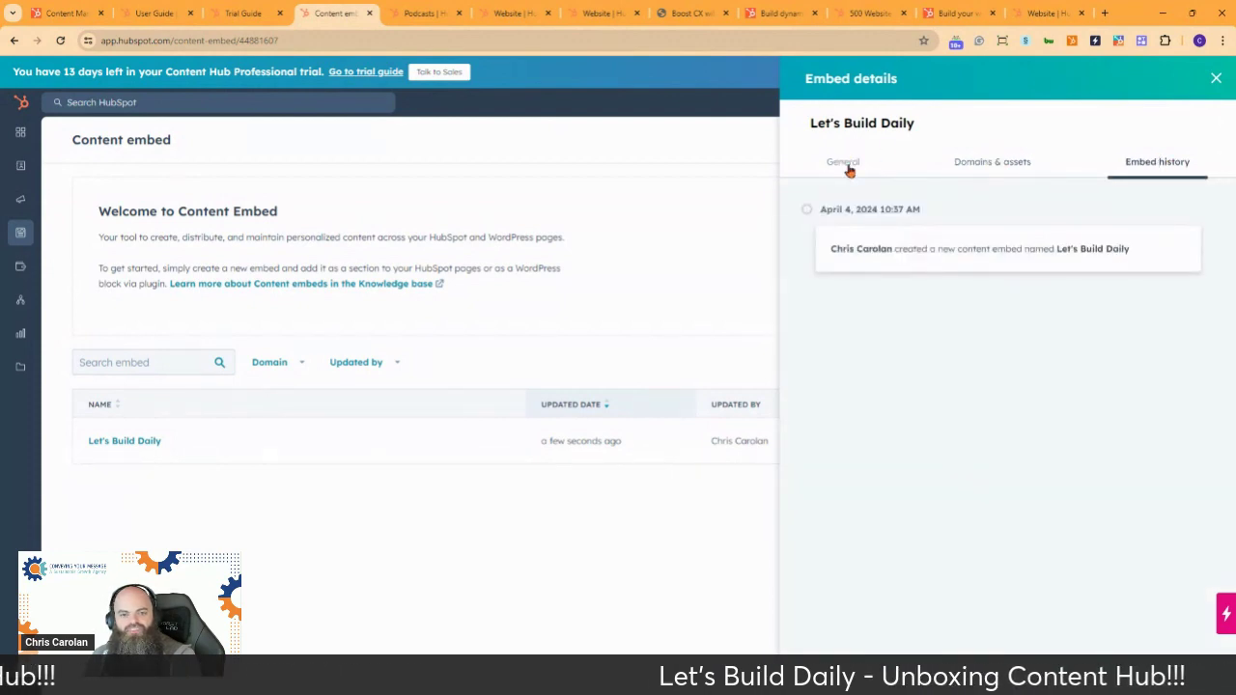
pyautogui.click(845, 164)
pyautogui.scroll(-1, 998, 335)
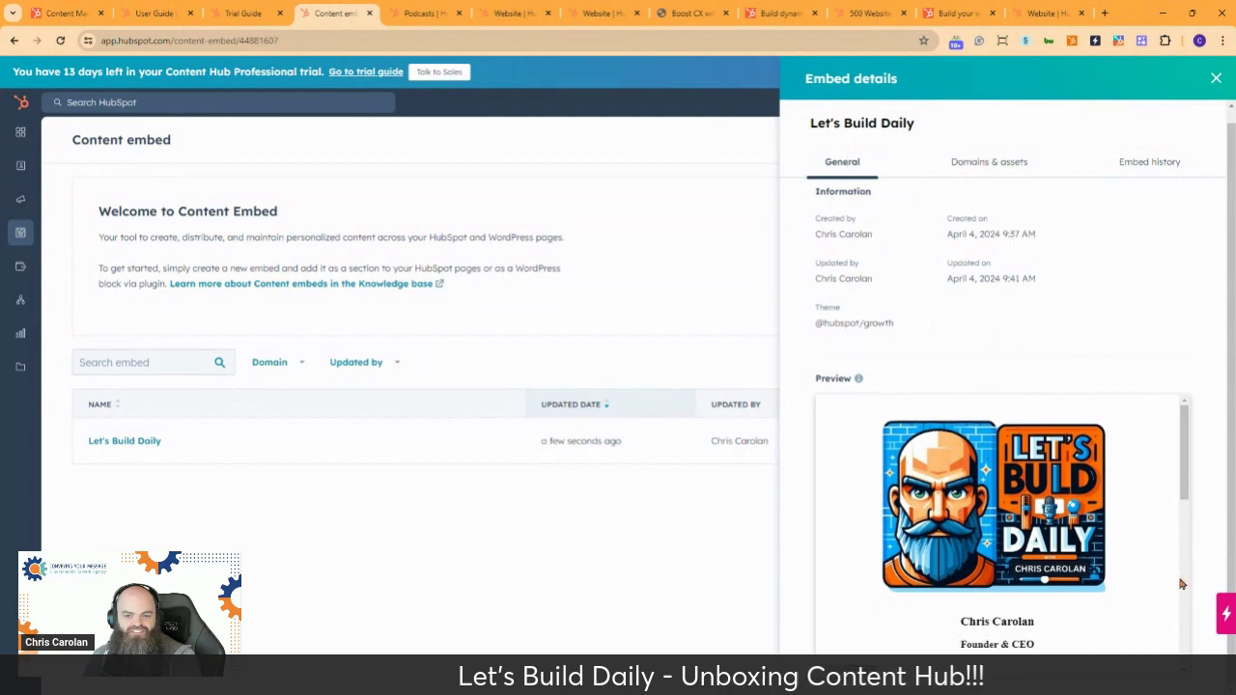
pyautogui.click(1213, 80)
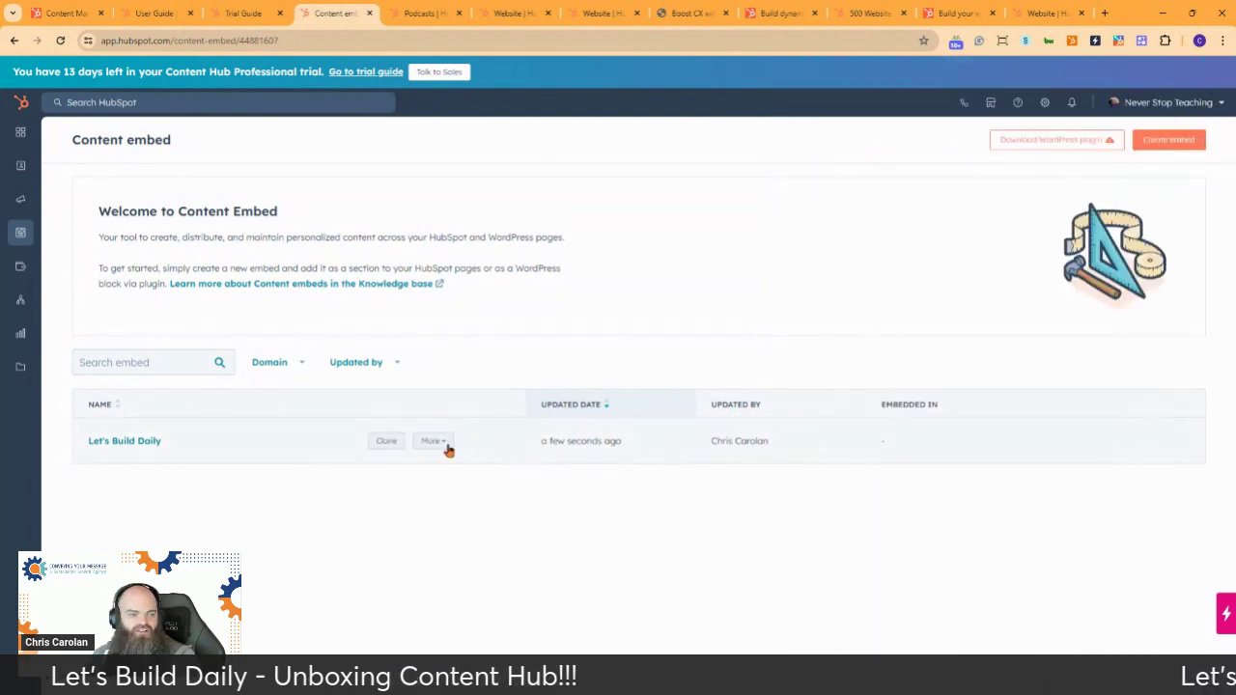
# Reopen the Let's Build Daily embed, browse its menus, and exit the editor
pyautogui.click(144, 442)
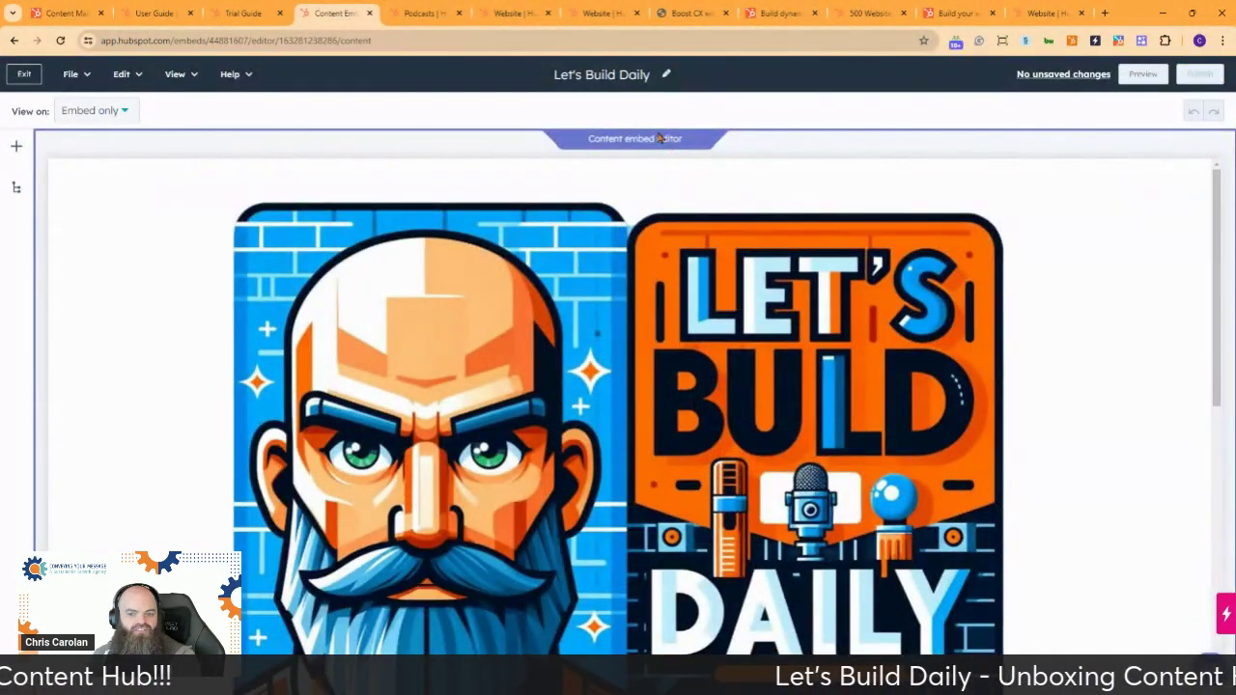
pyautogui.scroll(-7, 1145, 435)
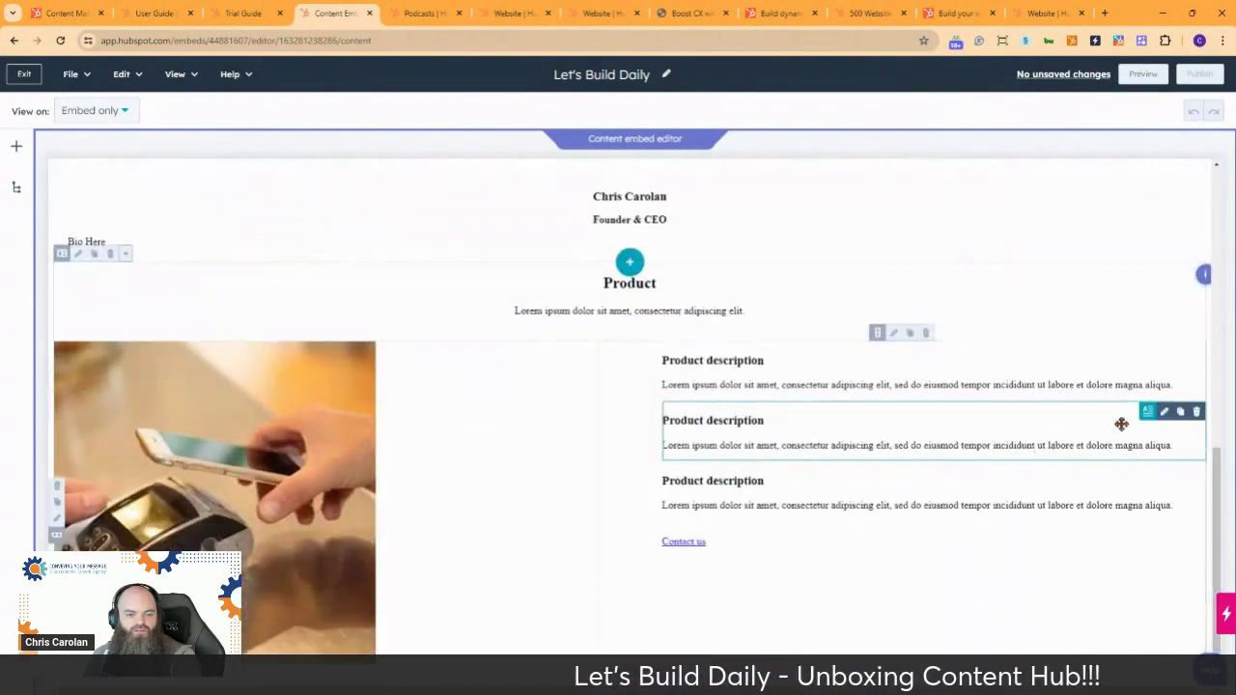
pyautogui.scroll(3, 953, 475)
pyautogui.scroll(3, 953, 475)
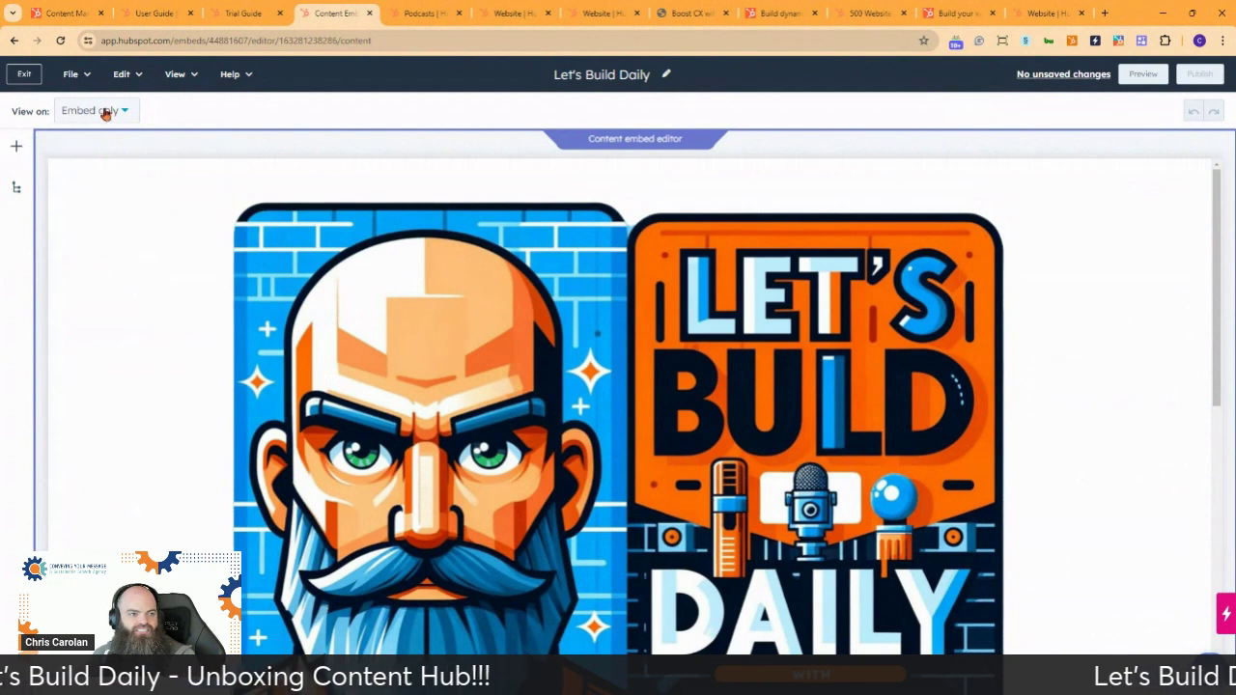
pyautogui.click(123, 76)
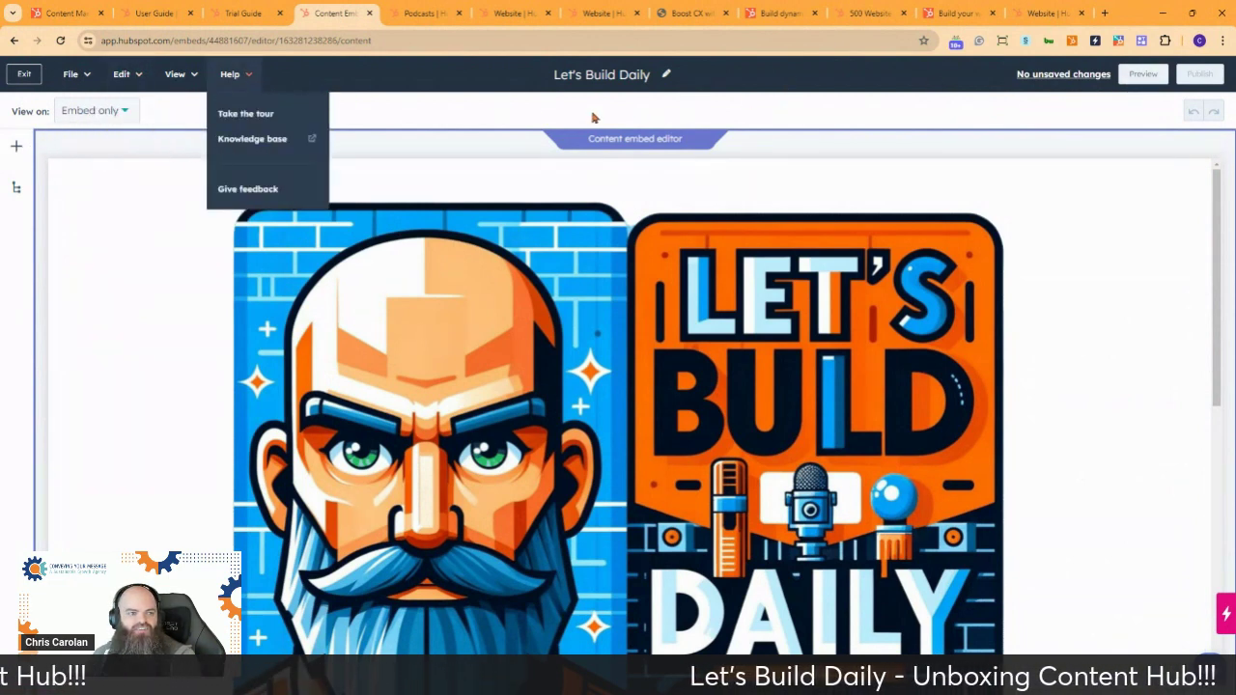
pyautogui.click(464, 98)
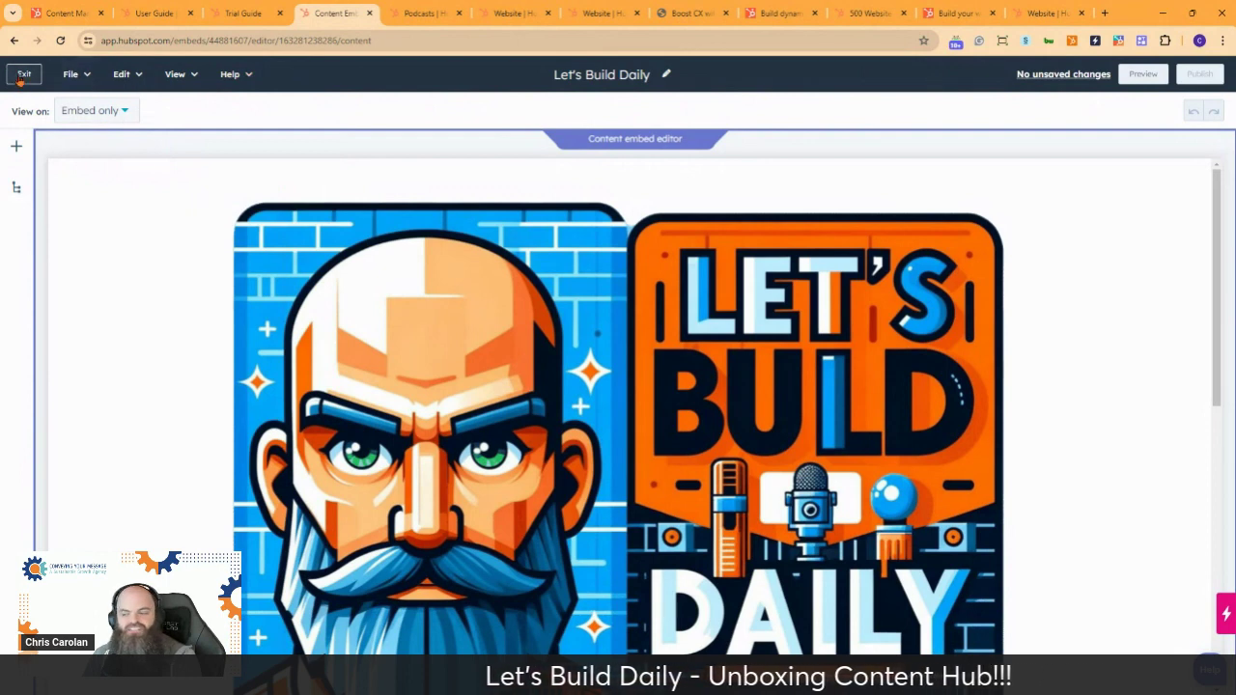
pyautogui.click(24, 74)
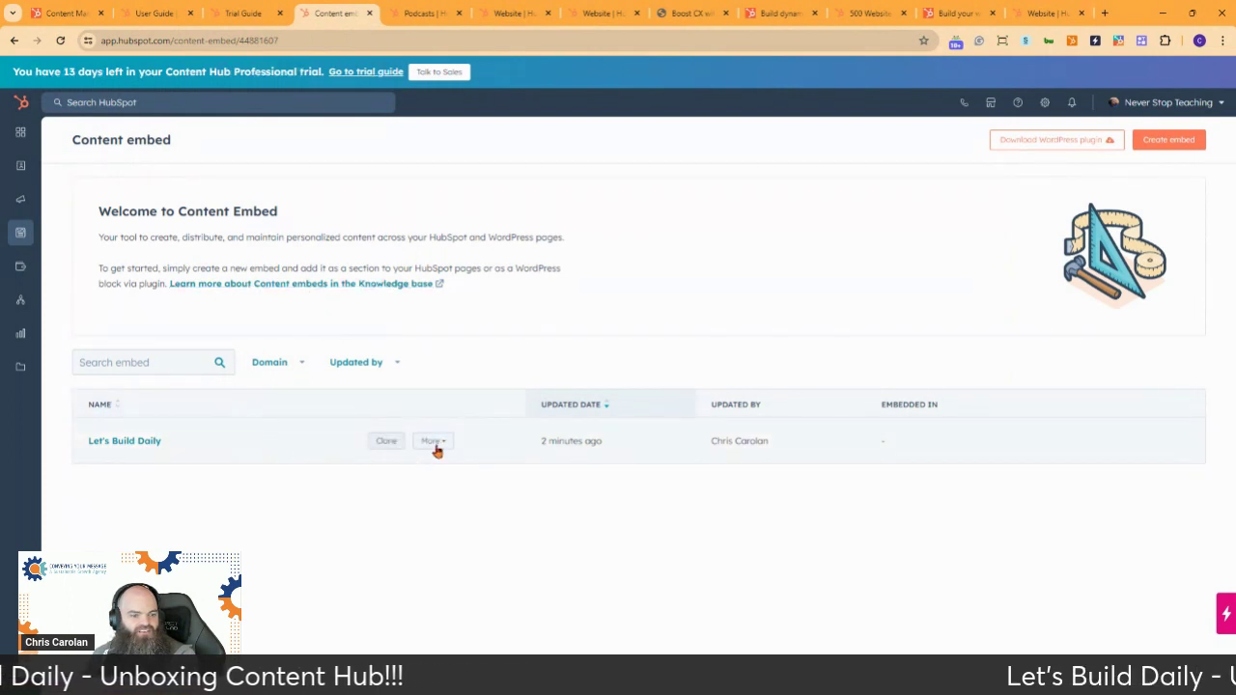
pyautogui.click(432, 442)
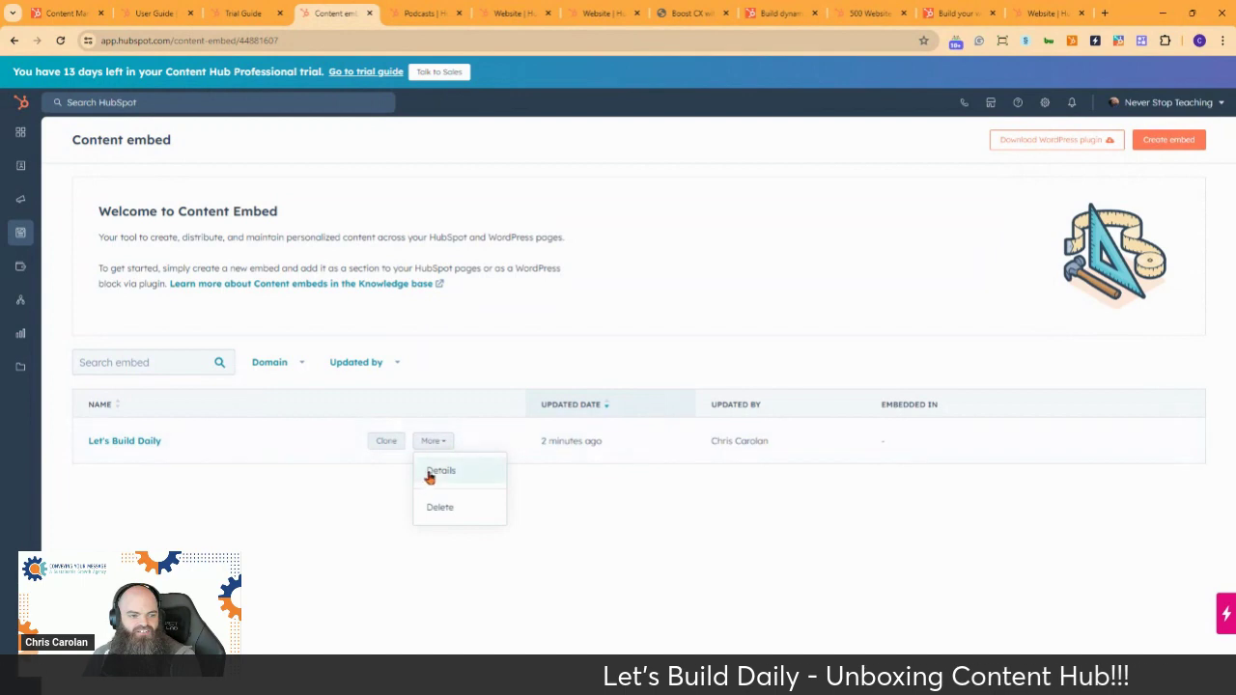
pyautogui.click(435, 472)
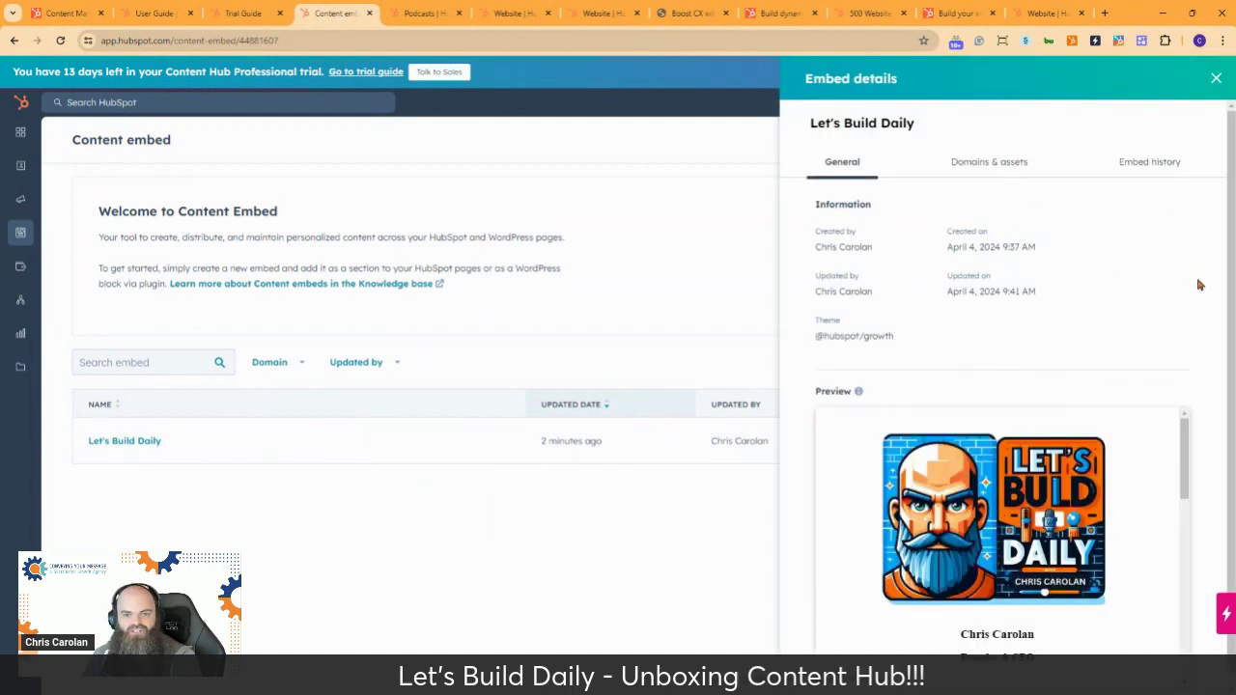
pyautogui.scroll(-1, 1197, 285)
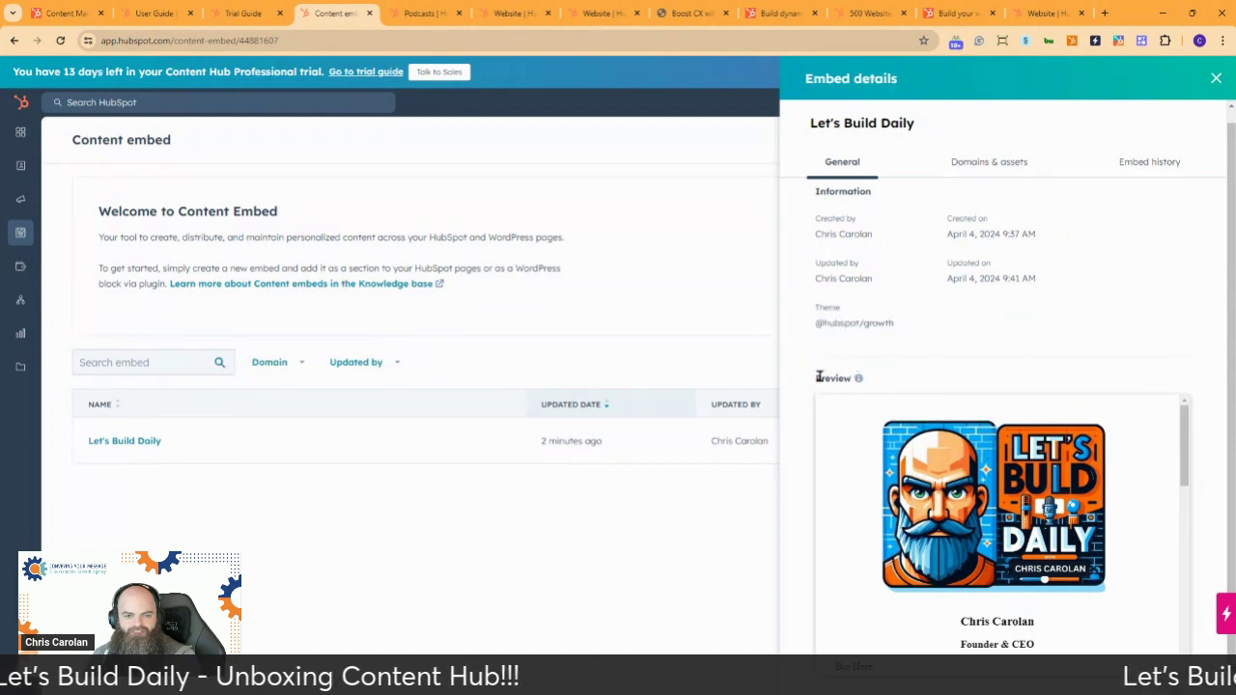
pyautogui.moveTo(858, 381)
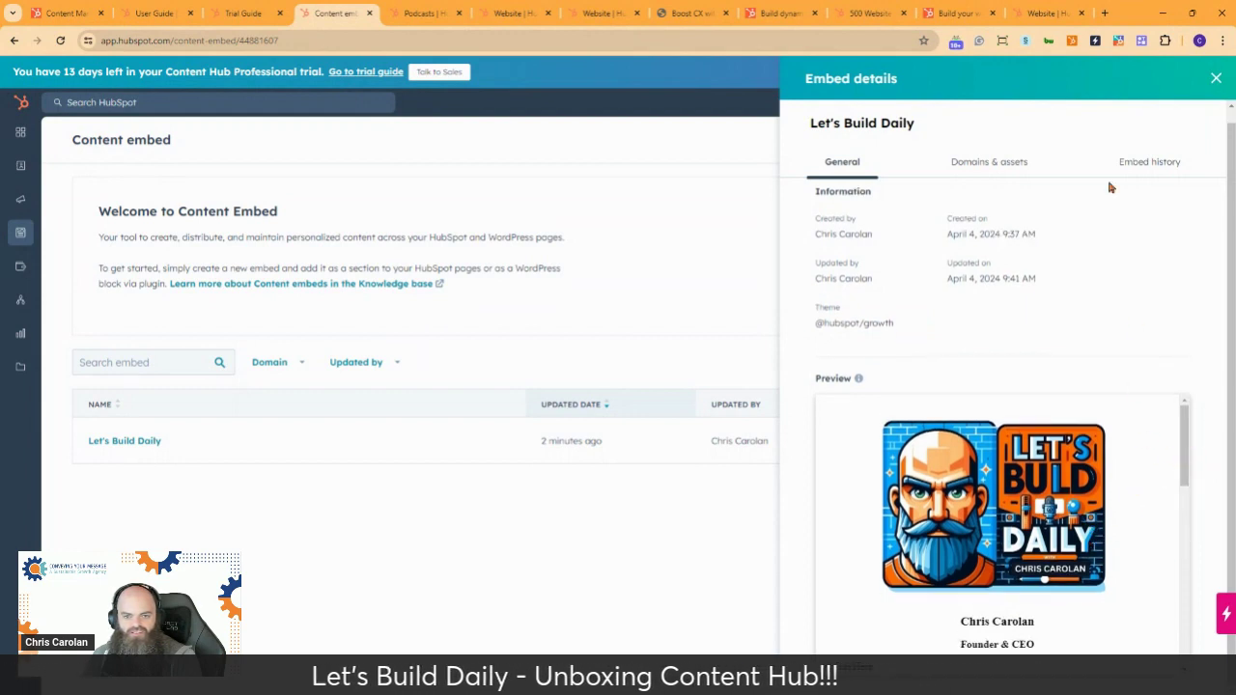
pyautogui.click(1215, 77)
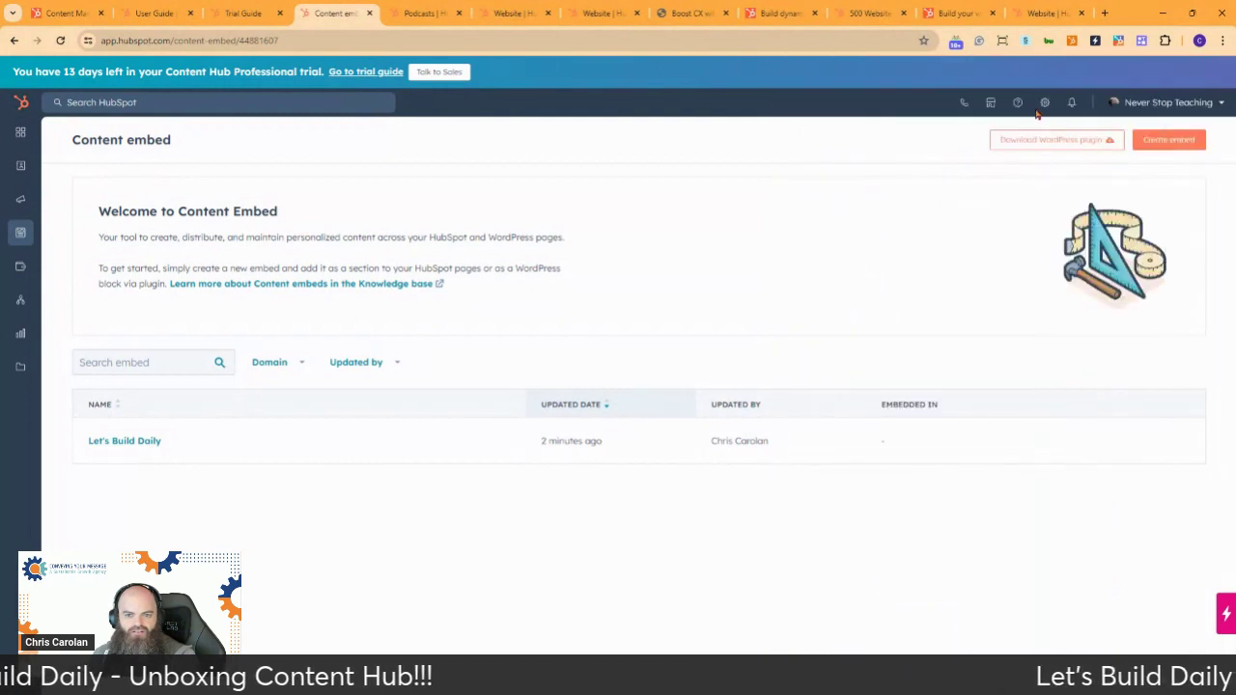
# Open the 'Embed content in HubSpot and WordPress' knowledge-base article and read through it
pyautogui.click(375, 285)
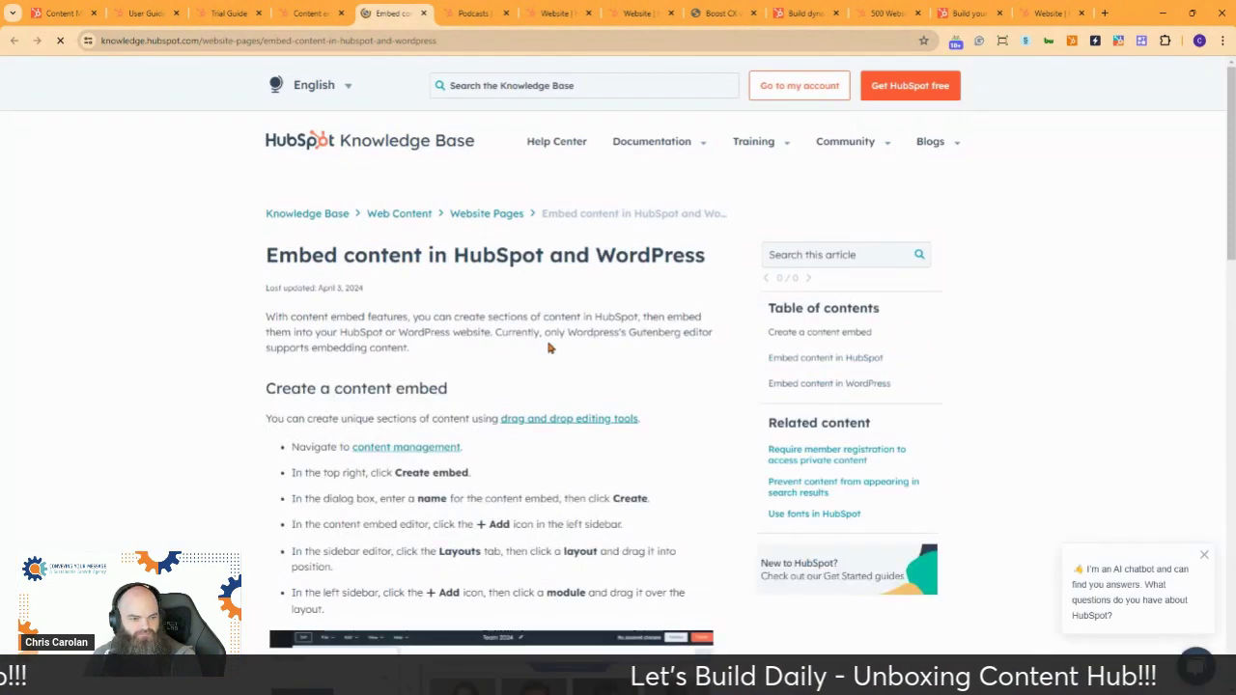
pyautogui.scroll(-3, 637, 352)
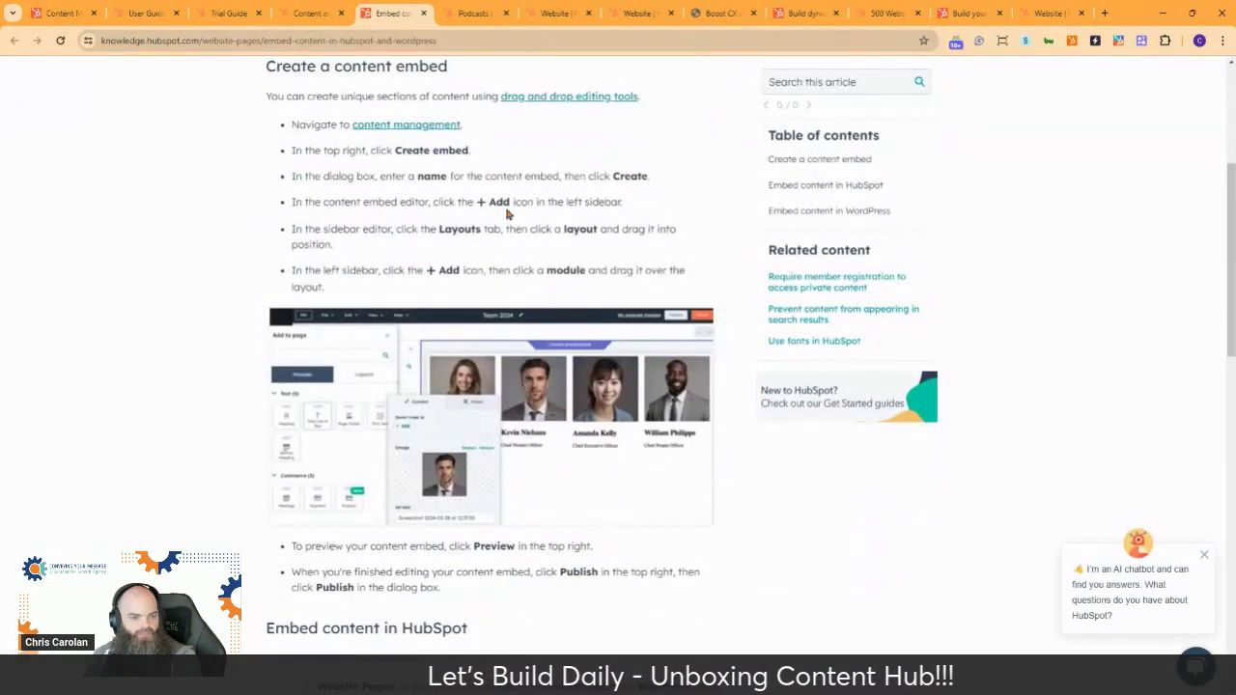
pyautogui.scroll(-2, 506, 214)
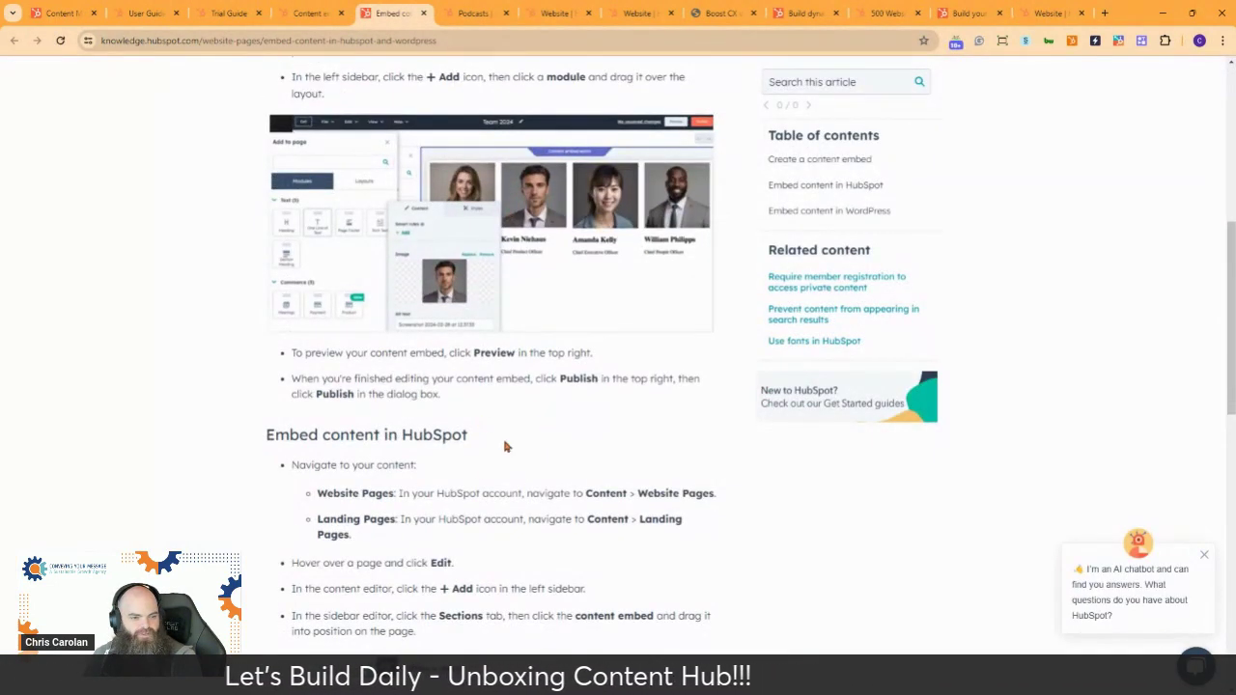
pyautogui.scroll(-2, 519, 417)
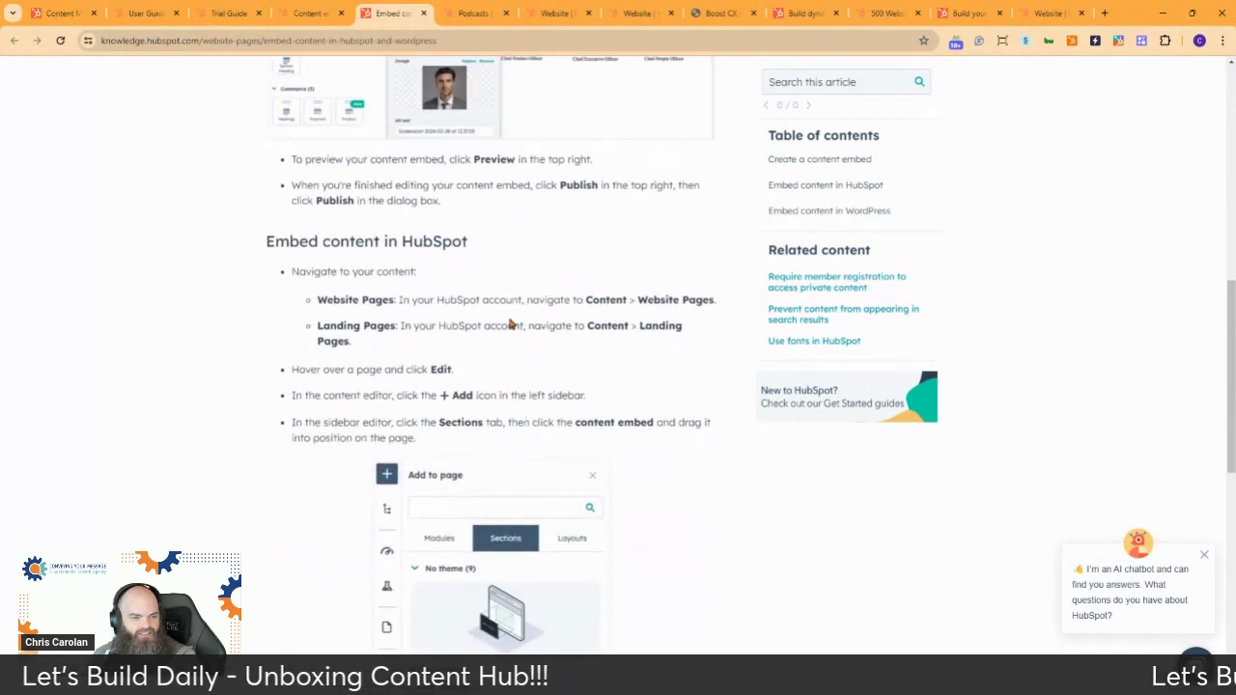
pyautogui.scroll(-2, 503, 343)
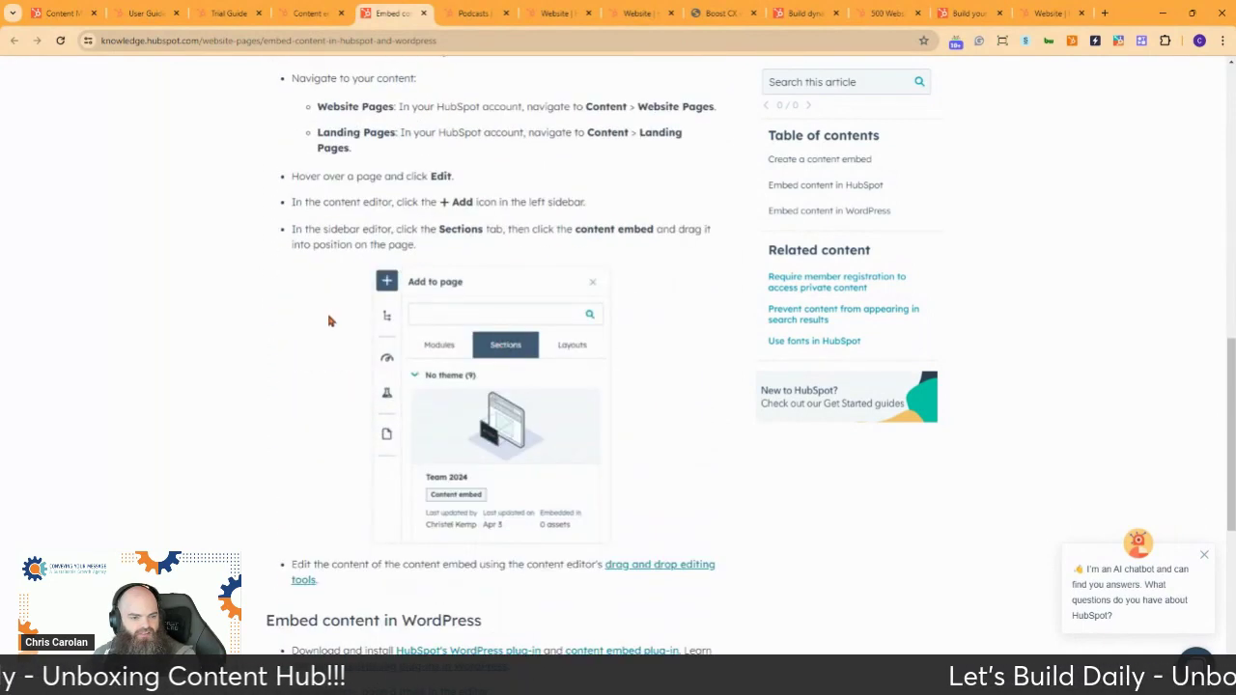
pyautogui.scroll(-3, 328, 321)
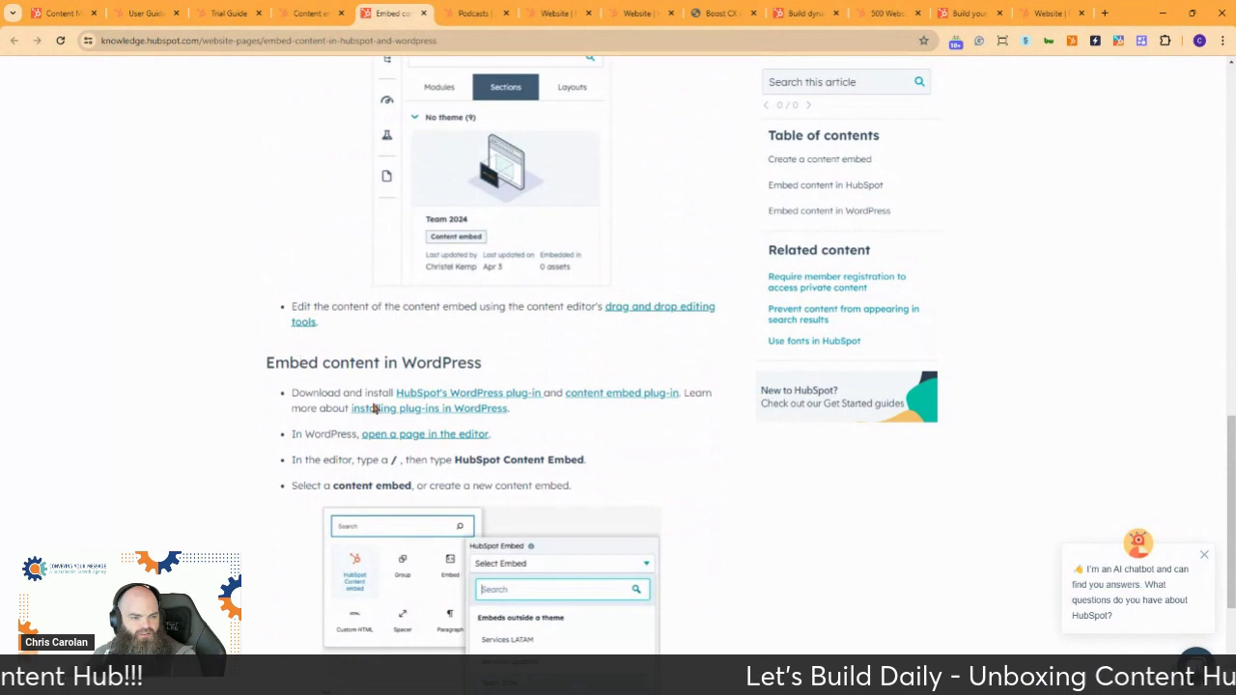
pyautogui.scroll(-1, 544, 428)
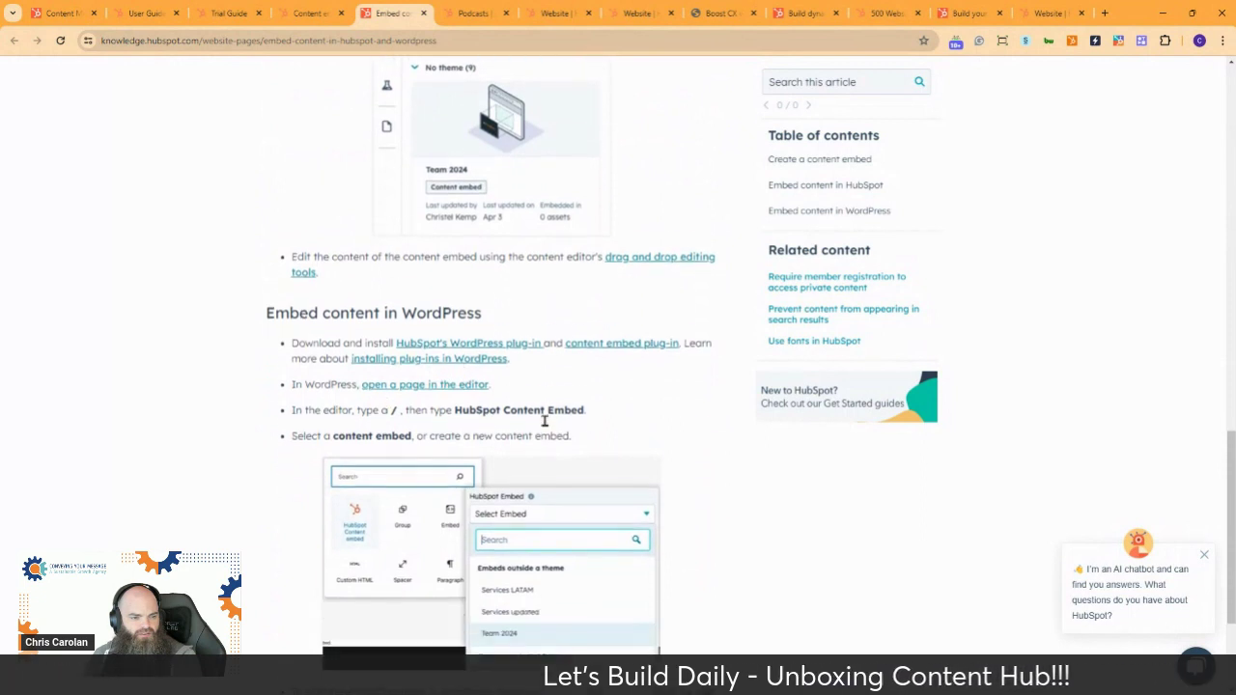
pyautogui.scroll(-2, 598, 422)
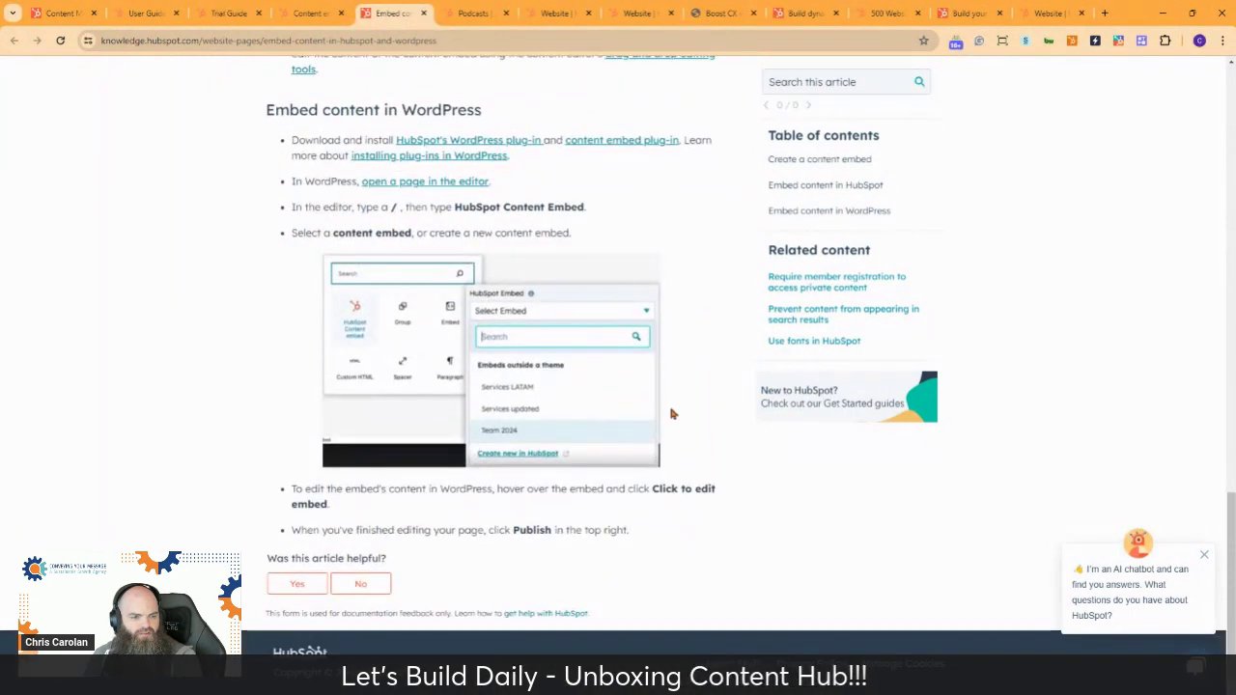
pyautogui.scroll(1, 670, 415)
pyautogui.scroll(2, 662, 410)
# Finish reviewing the article, then go back and switch to the Website pages list
pyautogui.scroll(4, 662, 411)
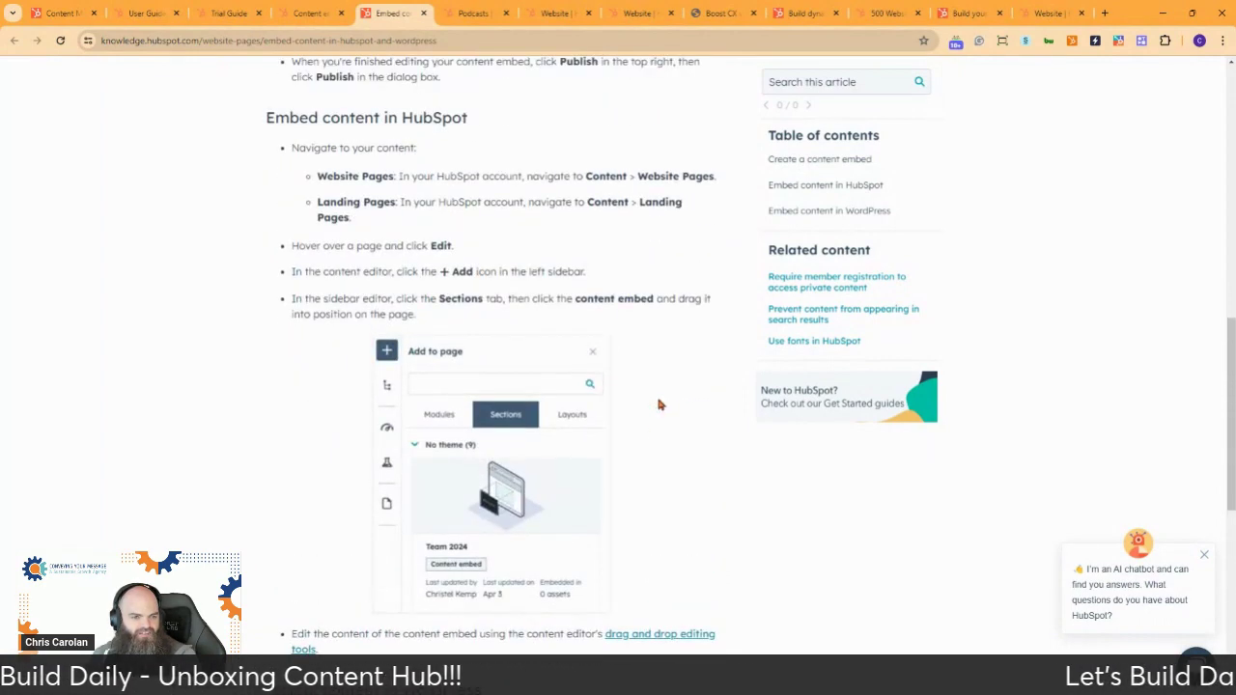
pyautogui.scroll(3, 659, 404)
pyautogui.scroll(-3, 573, 462)
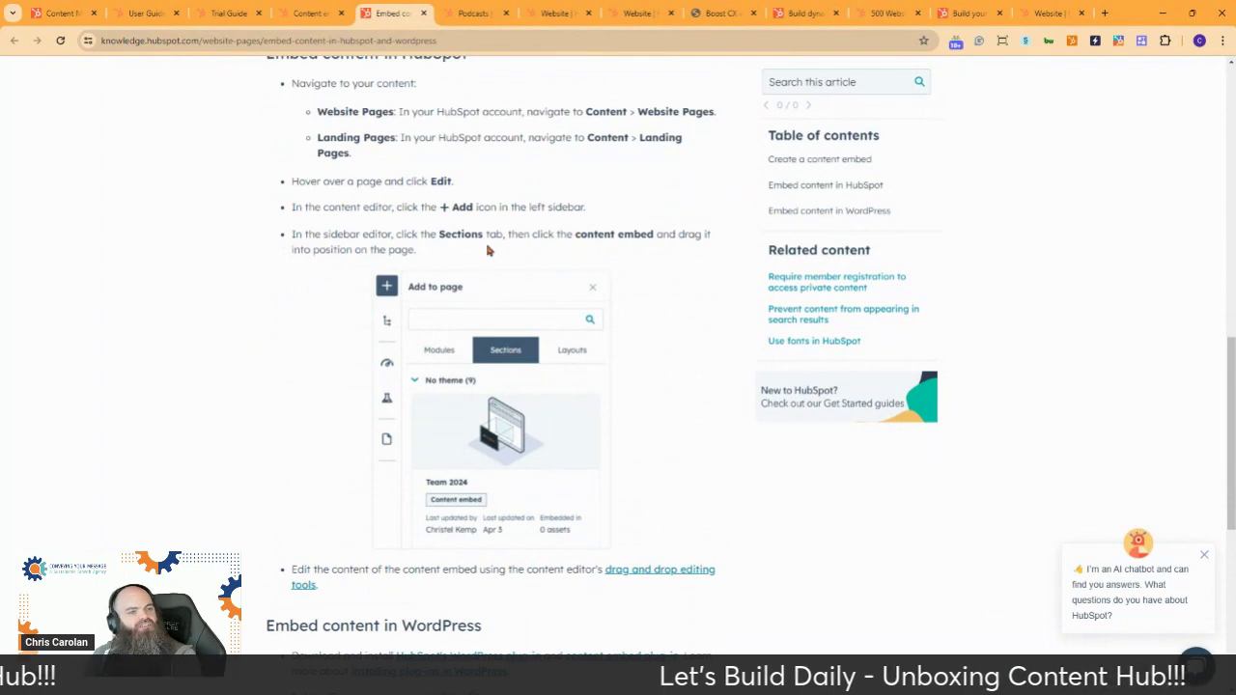
pyautogui.scroll(10, 544, 239)
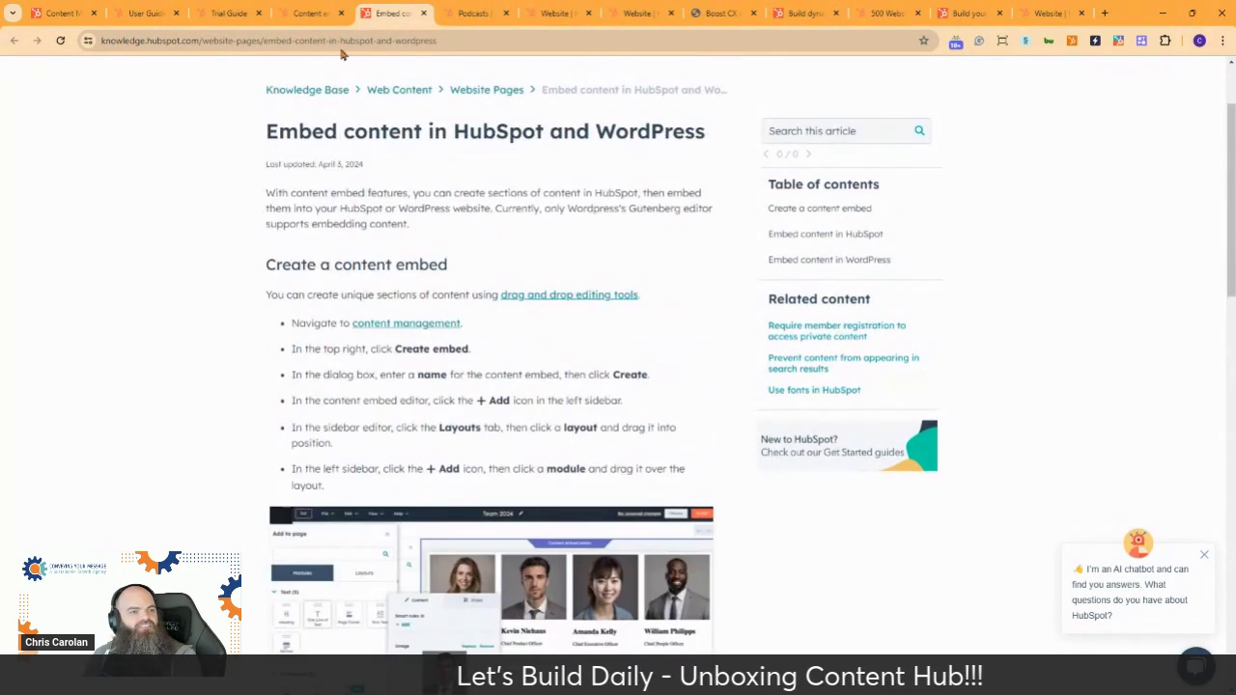
pyautogui.click(315, 14)
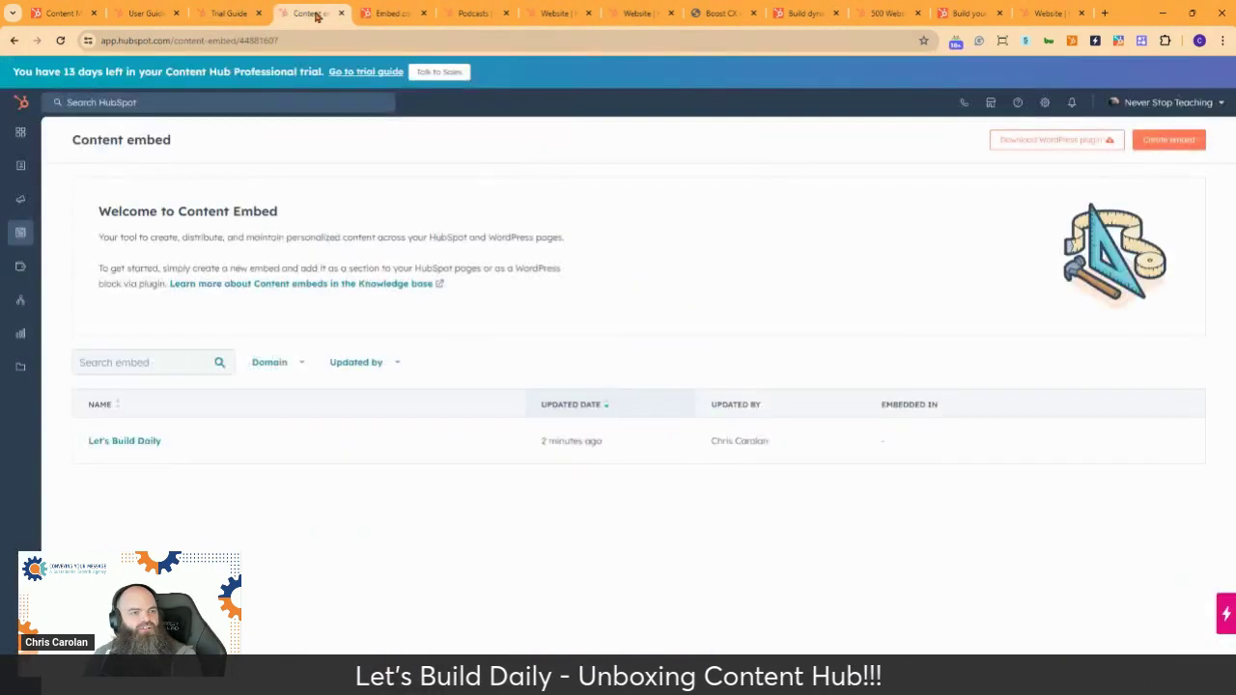
pyautogui.click(571, 12)
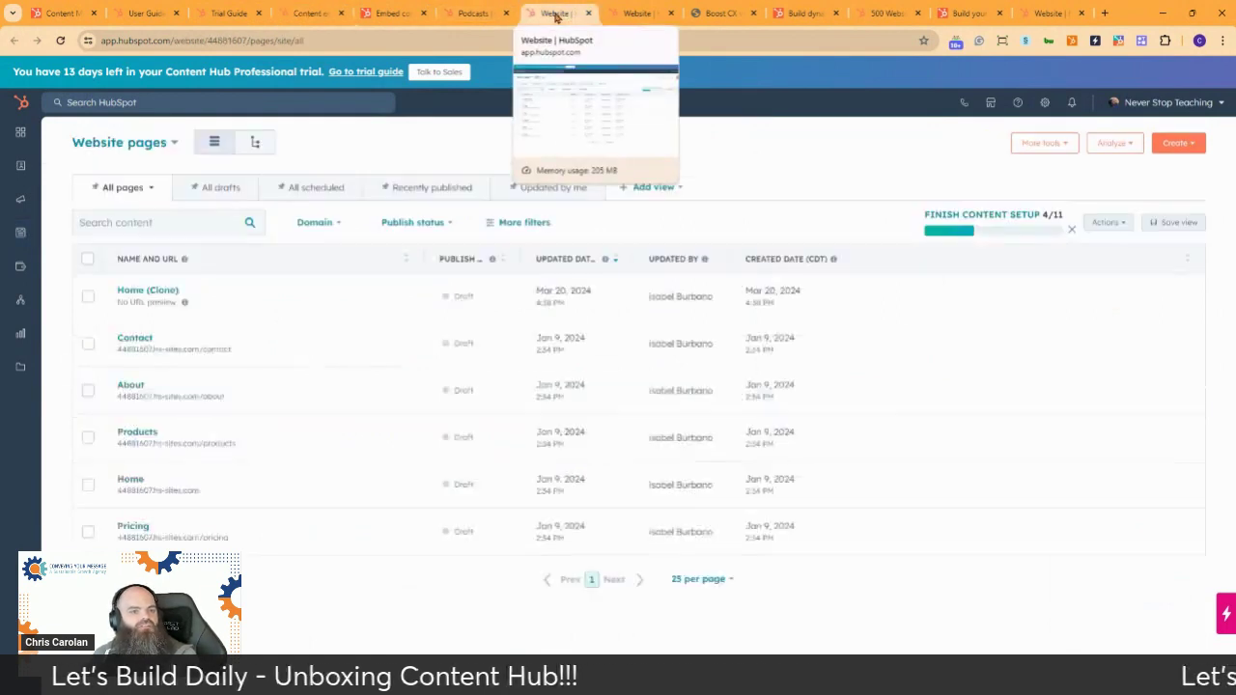
# Open the Home page in the editor and place the Let's Build Daily embed section on it
pyautogui.moveTo(306, 450)
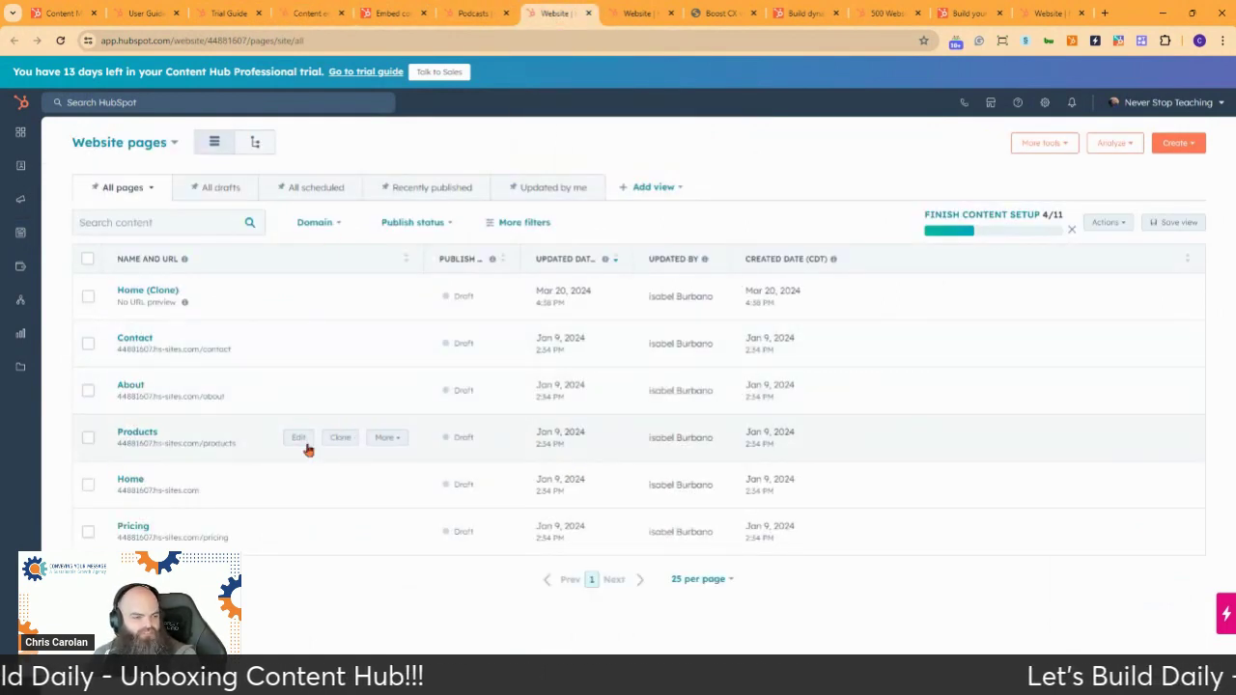
pyautogui.click(130, 480)
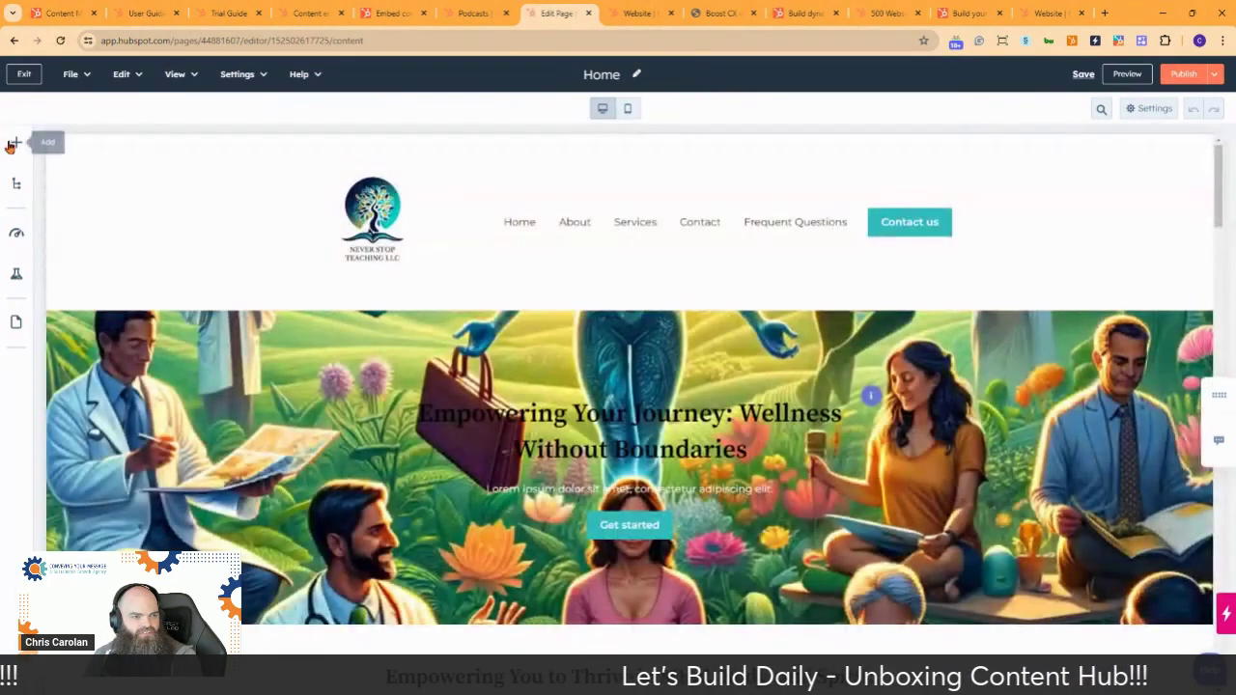
pyautogui.click(12, 144)
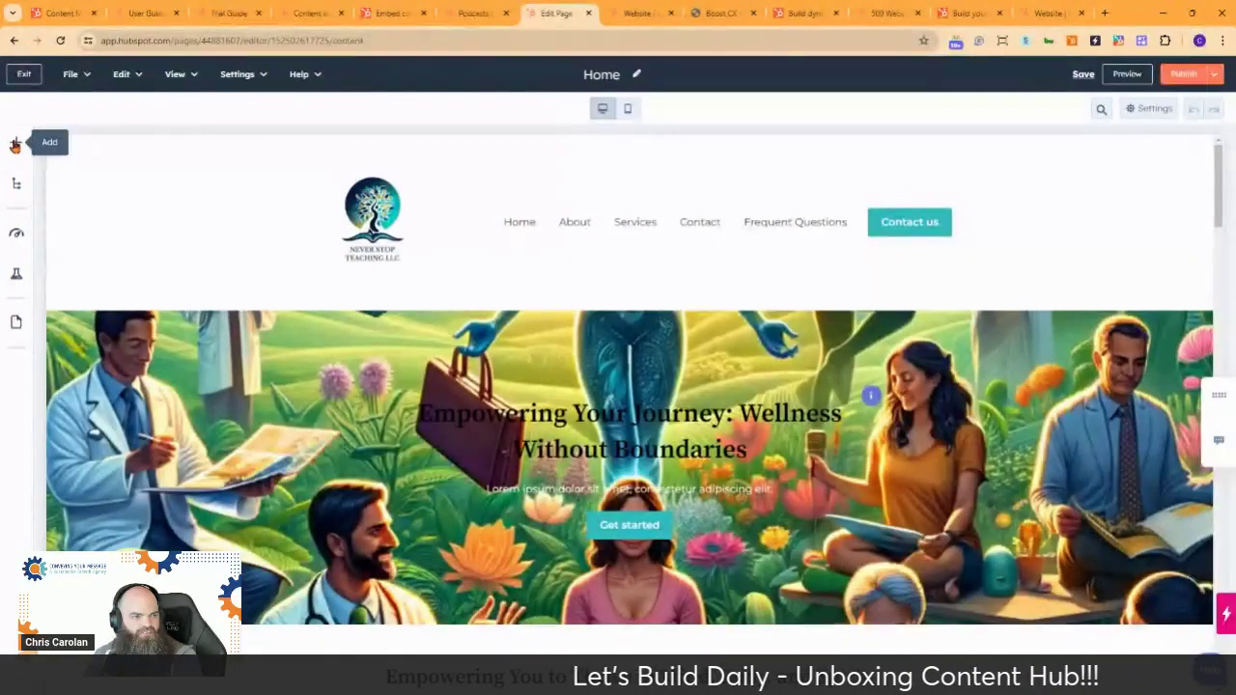
pyautogui.click(147, 220)
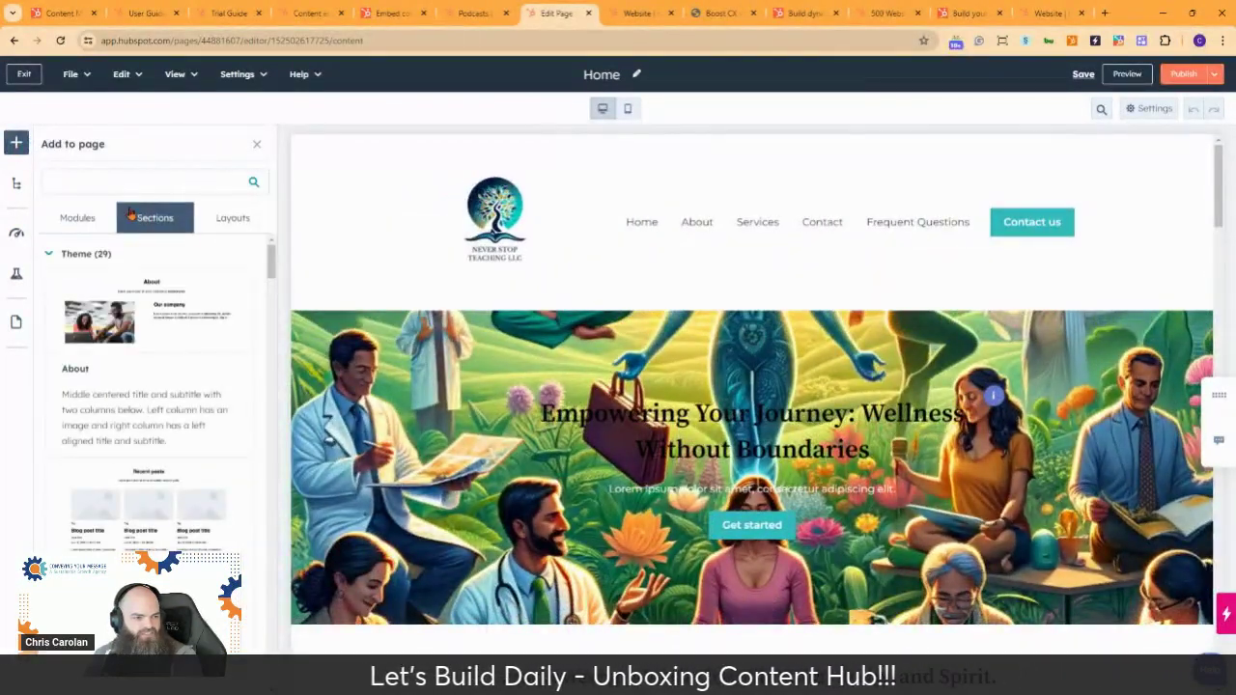
pyautogui.scroll(-4, 196, 350)
pyautogui.moveTo(271, 299); pyautogui.dragTo(271, 675)
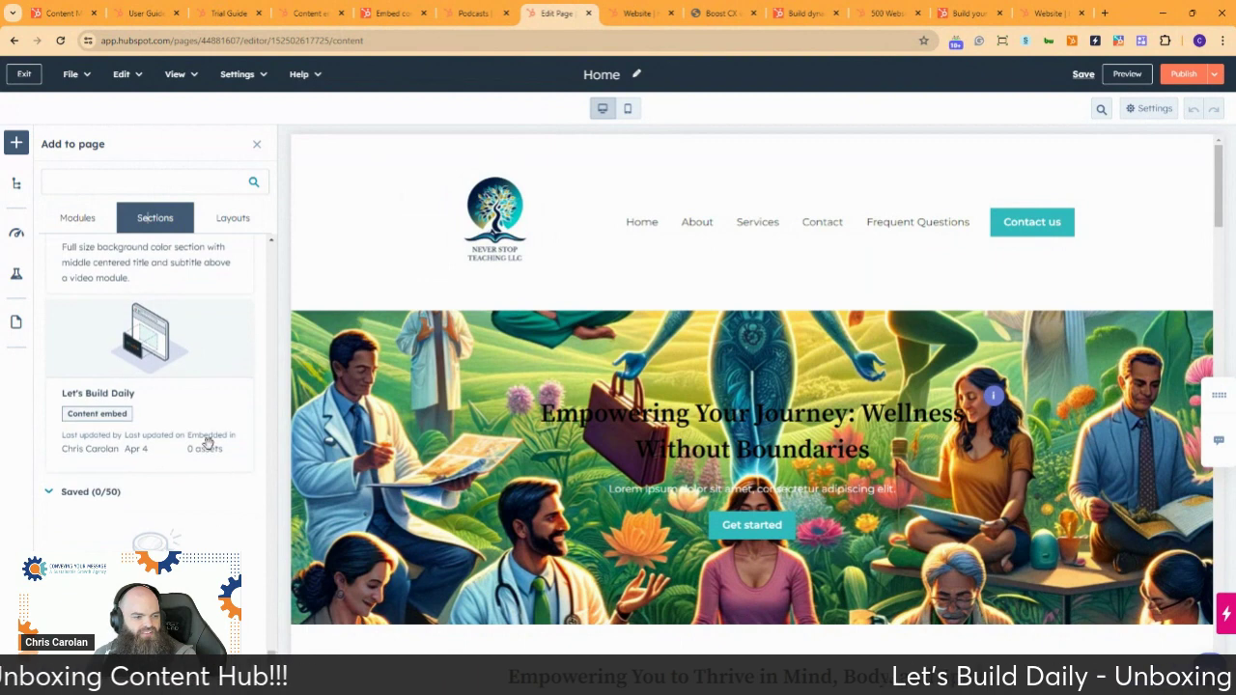
pyautogui.scroll(3, 164, 444)
# Drag the Let's Build Daily embed below the Home page header and scroll to check it
pyautogui.moveTo(157, 533); pyautogui.dragTo(710, 364)
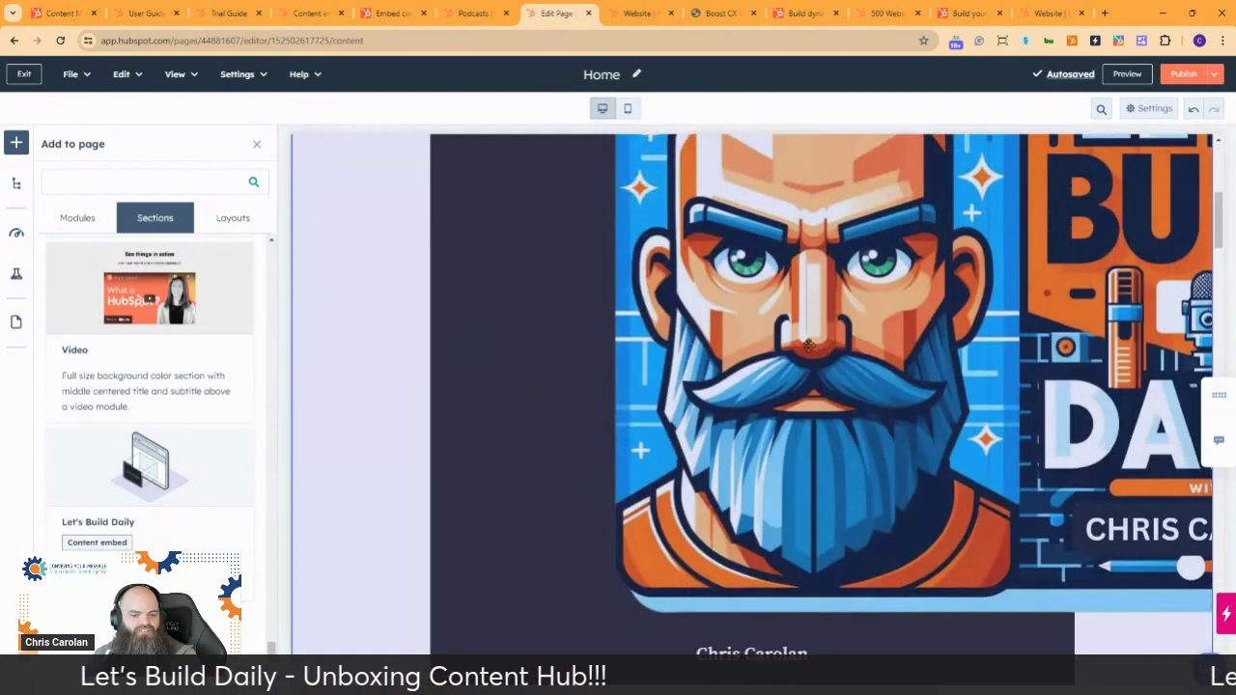
pyautogui.scroll(-4, 802, 345)
pyautogui.scroll(-6, 786, 345)
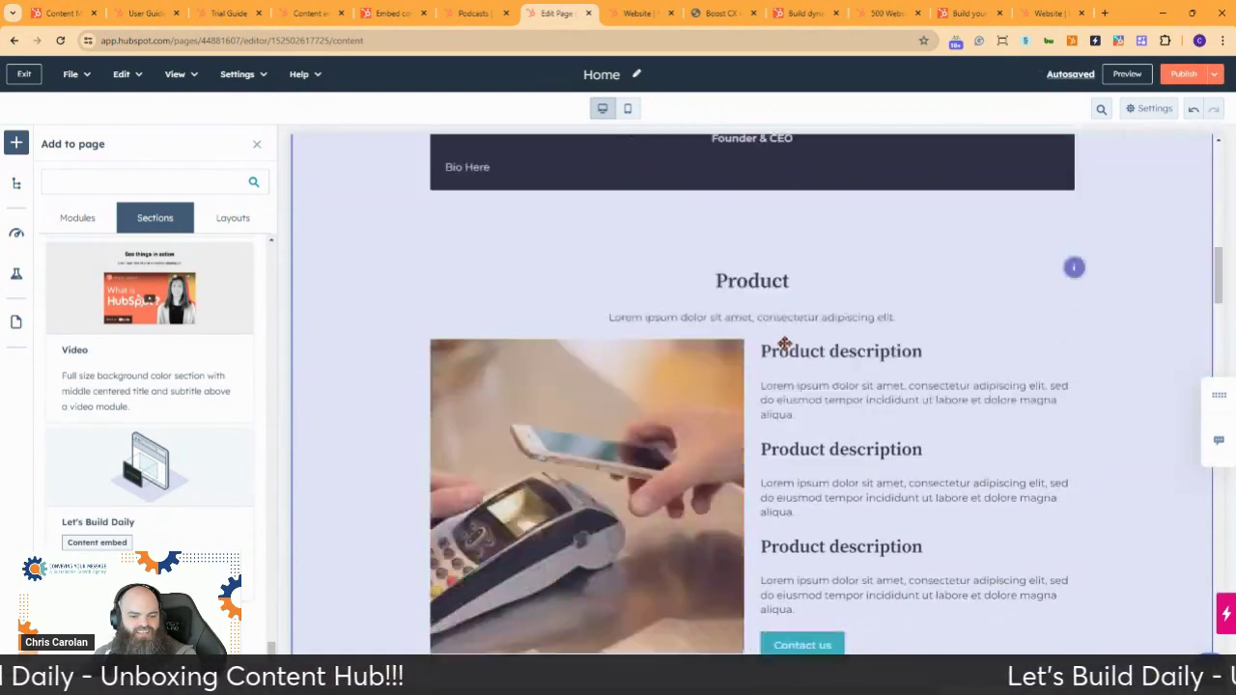
pyautogui.scroll(15, 773, 351)
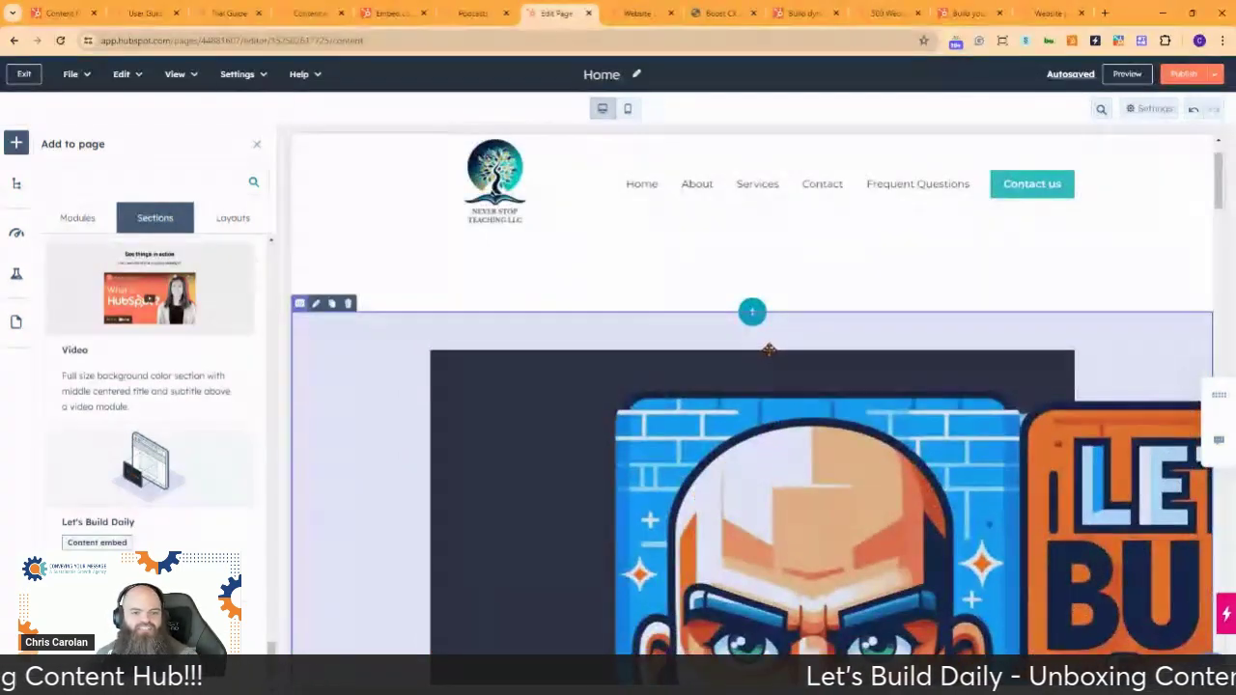
pyautogui.scroll(-3, 759, 342)
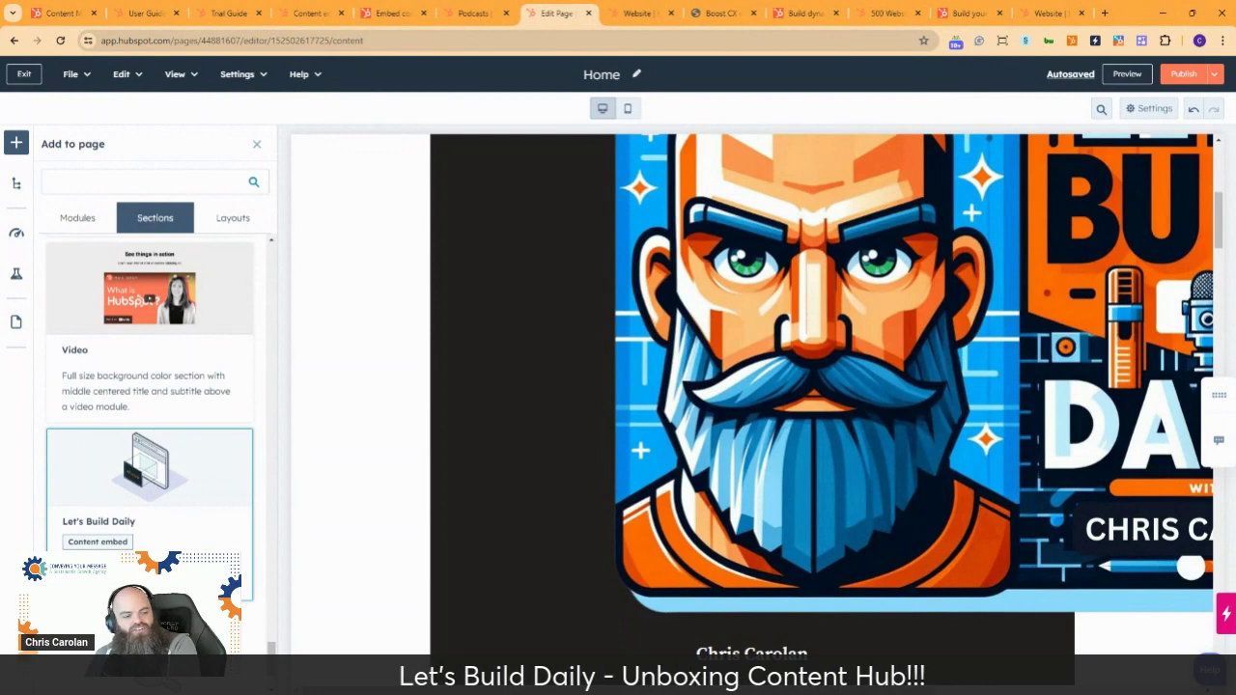
pyautogui.scroll(2, 205, 529)
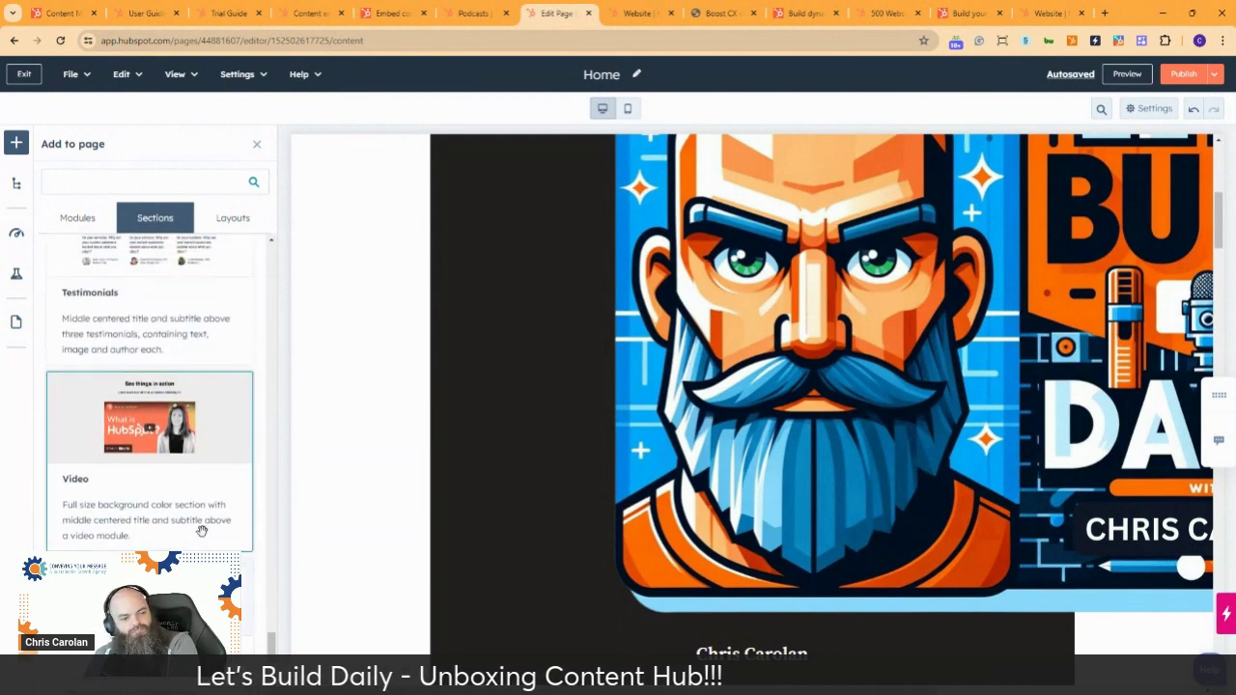
pyautogui.scroll(4, 198, 526)
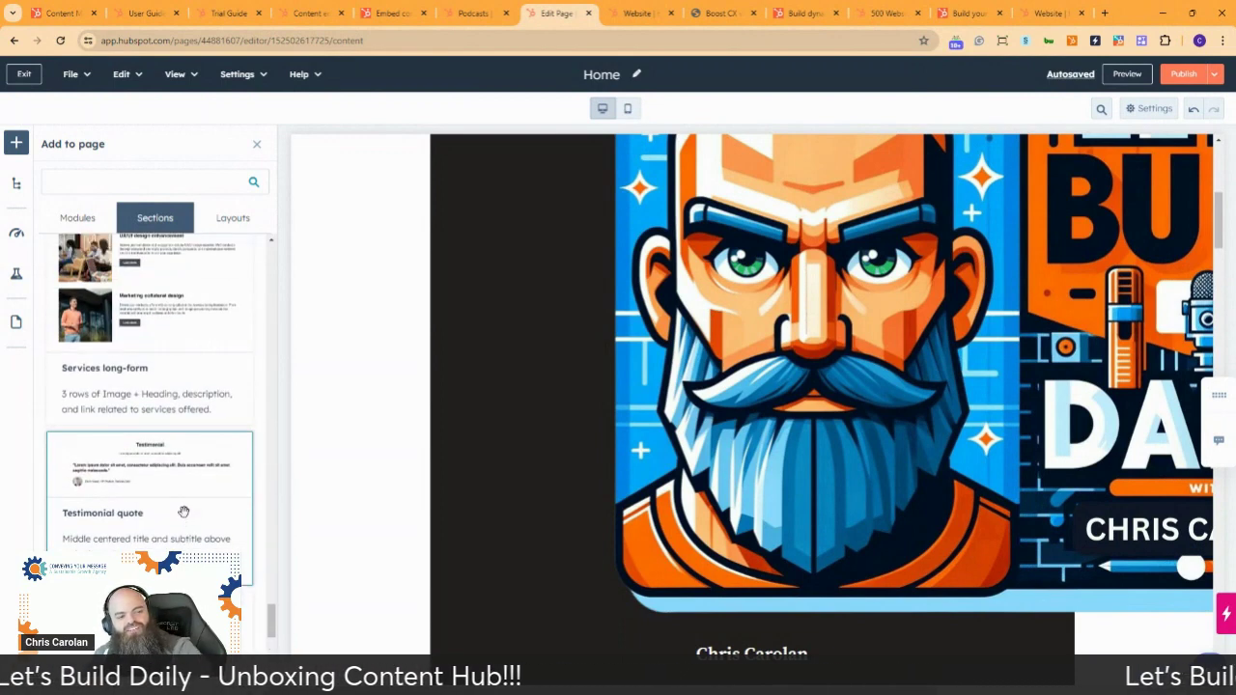
pyautogui.scroll(4, 179, 502)
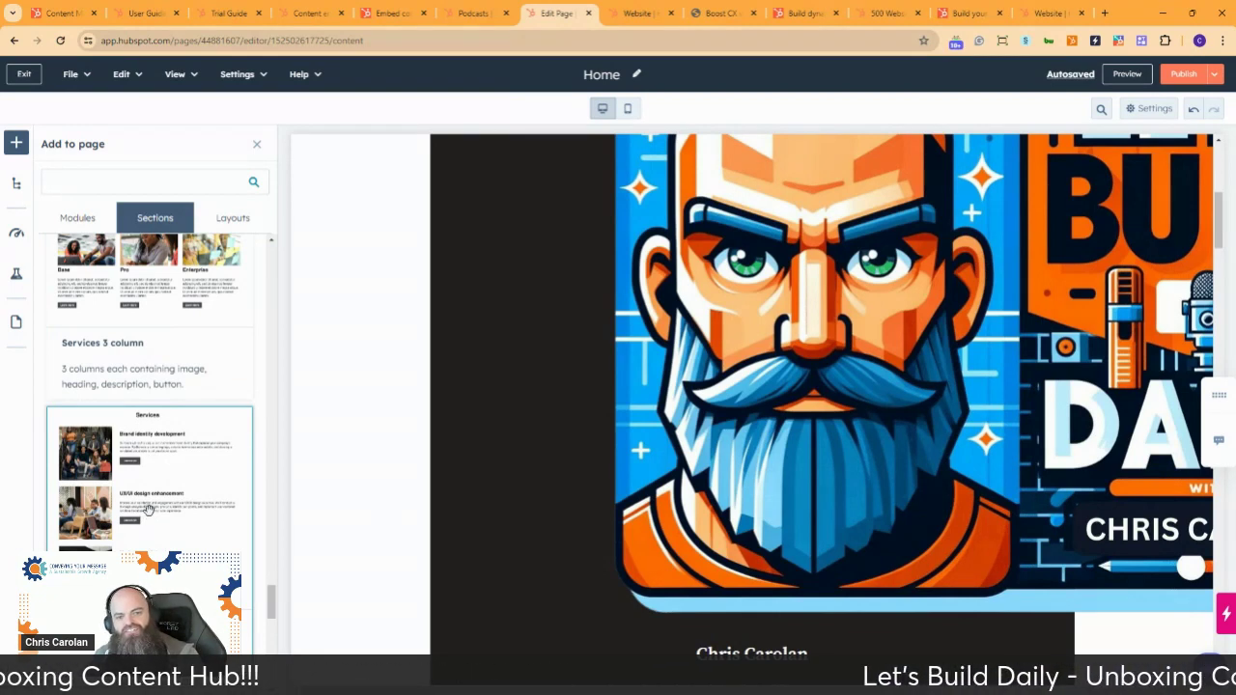
# Drop the Let's Build Daily embed onto the canvas, showing its cover art, 'Founder & CEO' and 'Bio Here'
pyautogui.scroll(-3, 147, 511)
pyautogui.scroll(-10, 148, 510)
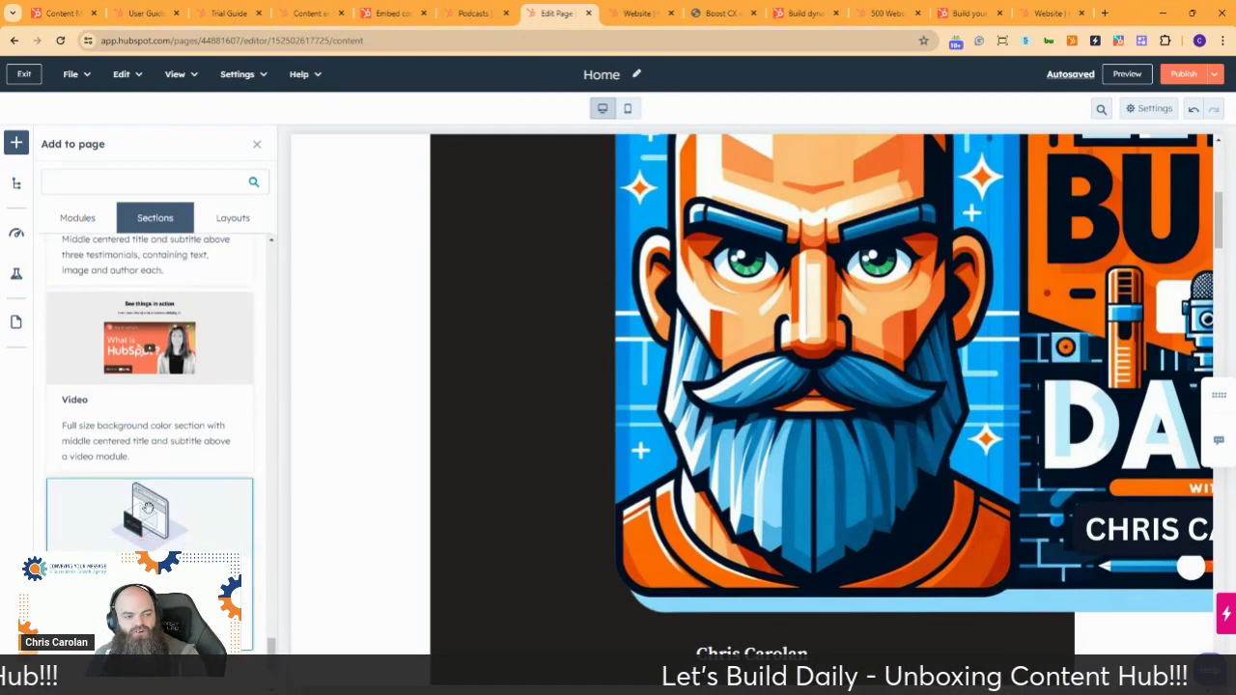
pyautogui.scroll(2, 147, 507)
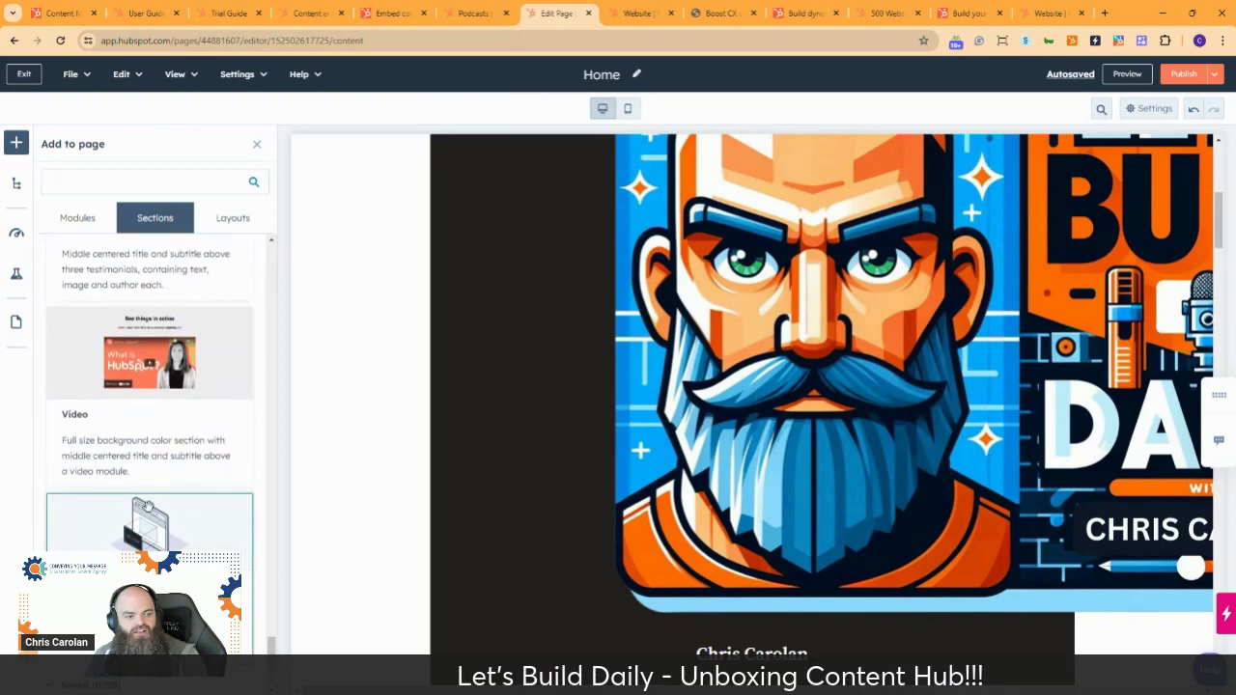
pyautogui.scroll(-2, 147, 506)
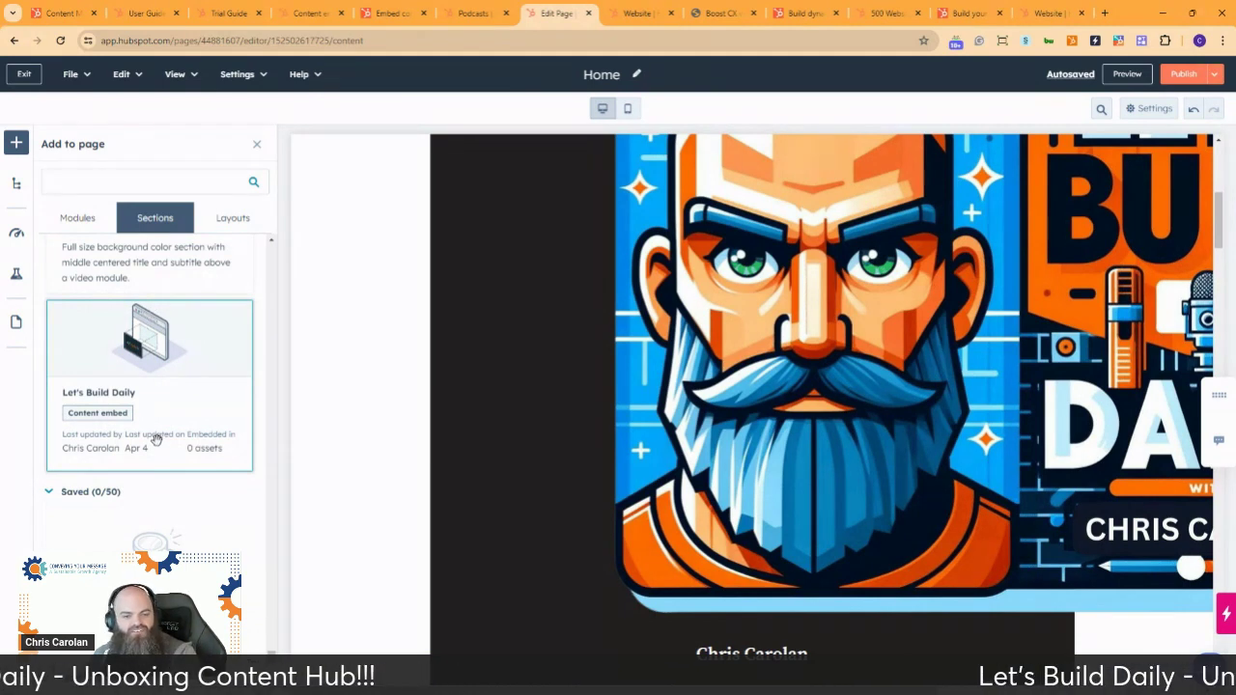
pyautogui.moveTo(157, 439); pyautogui.dragTo(791, 417)
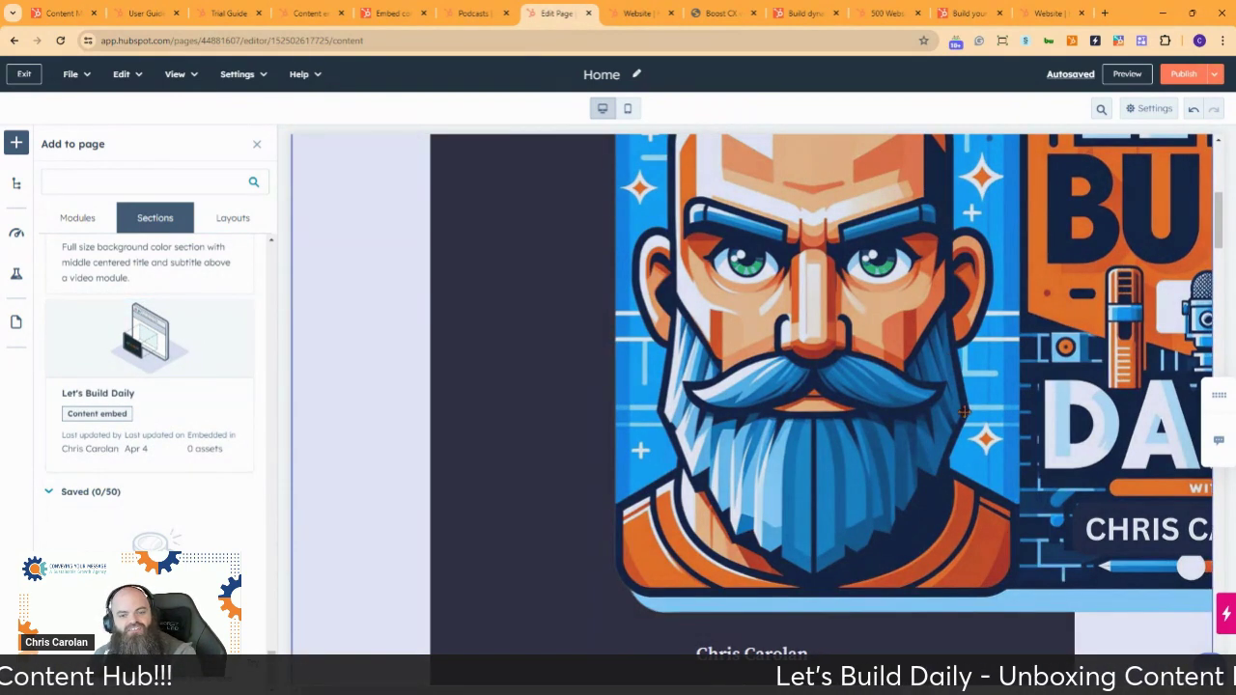
pyautogui.scroll(-4, 914, 485)
pyautogui.scroll(1, 912, 483)
pyautogui.scroll(5, 911, 480)
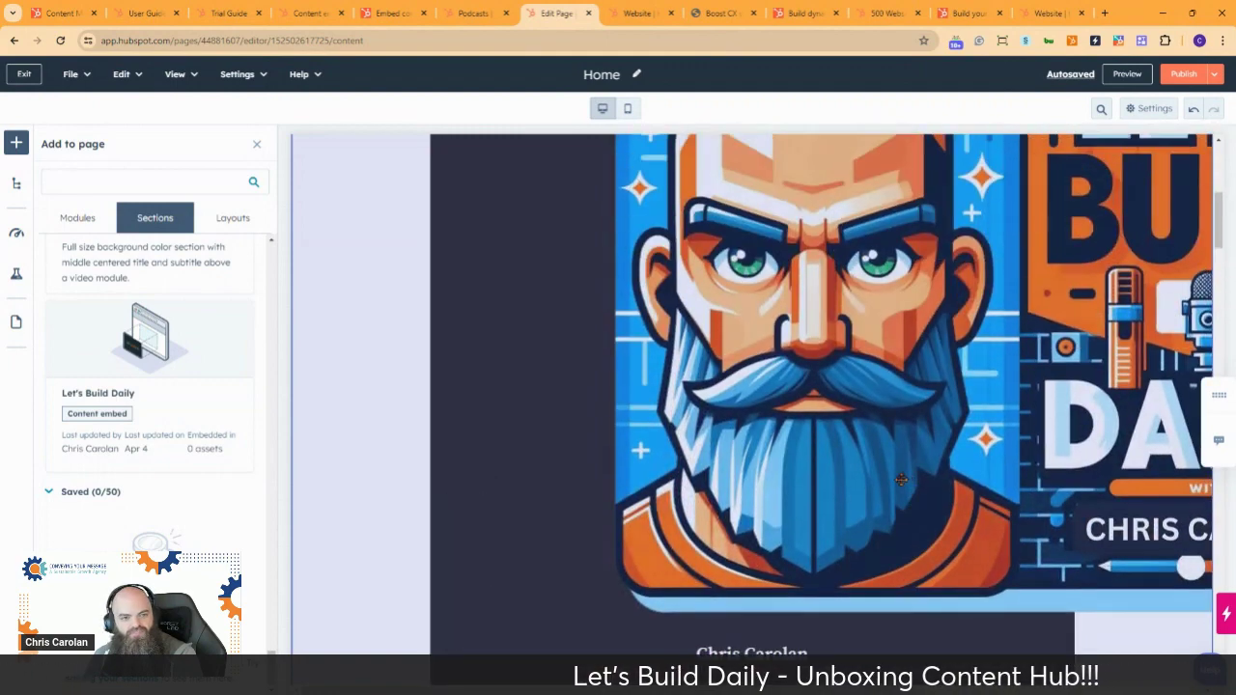
pyautogui.scroll(-4, 879, 459)
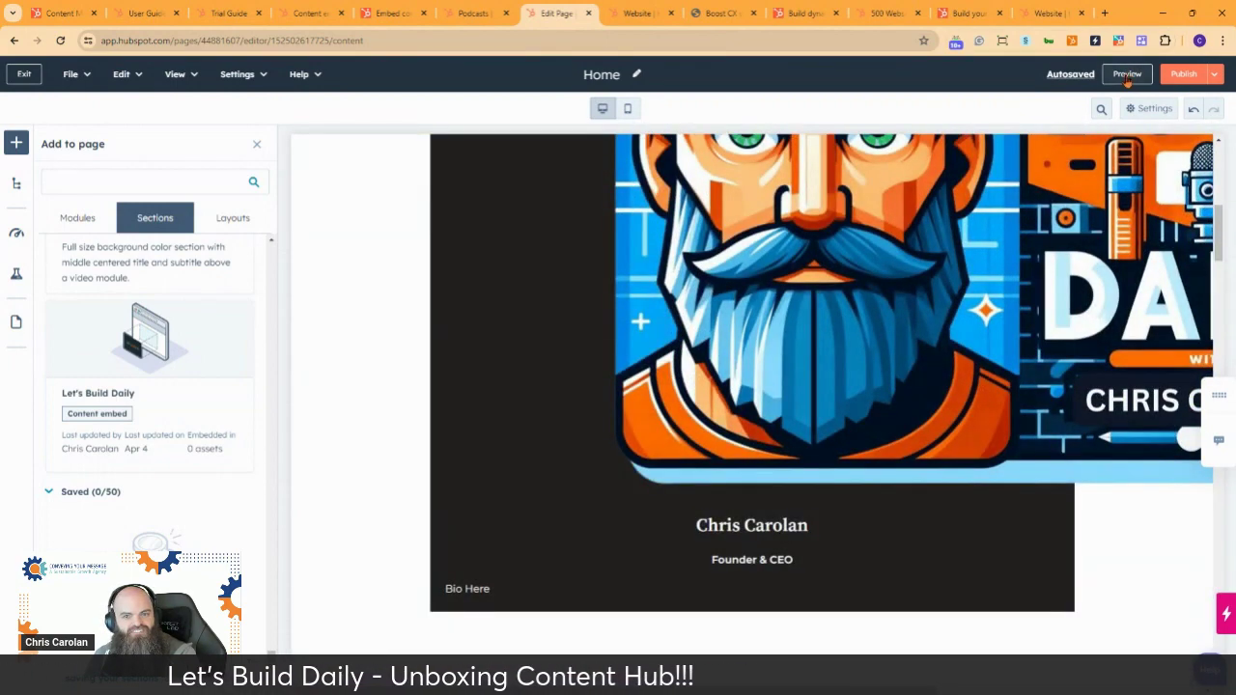
# Preview the Home page and scroll to the Let's Build Daily embed above the Product section
pyautogui.click(1126, 74)
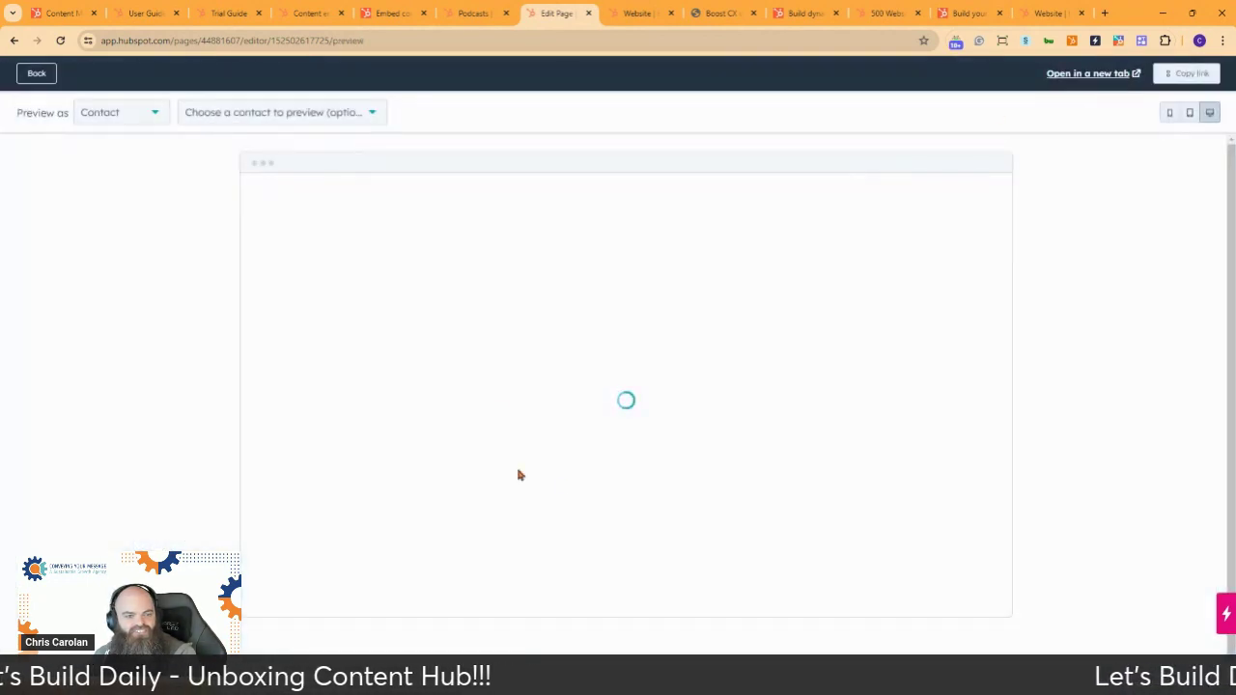
pyautogui.scroll(-8, 619, 538)
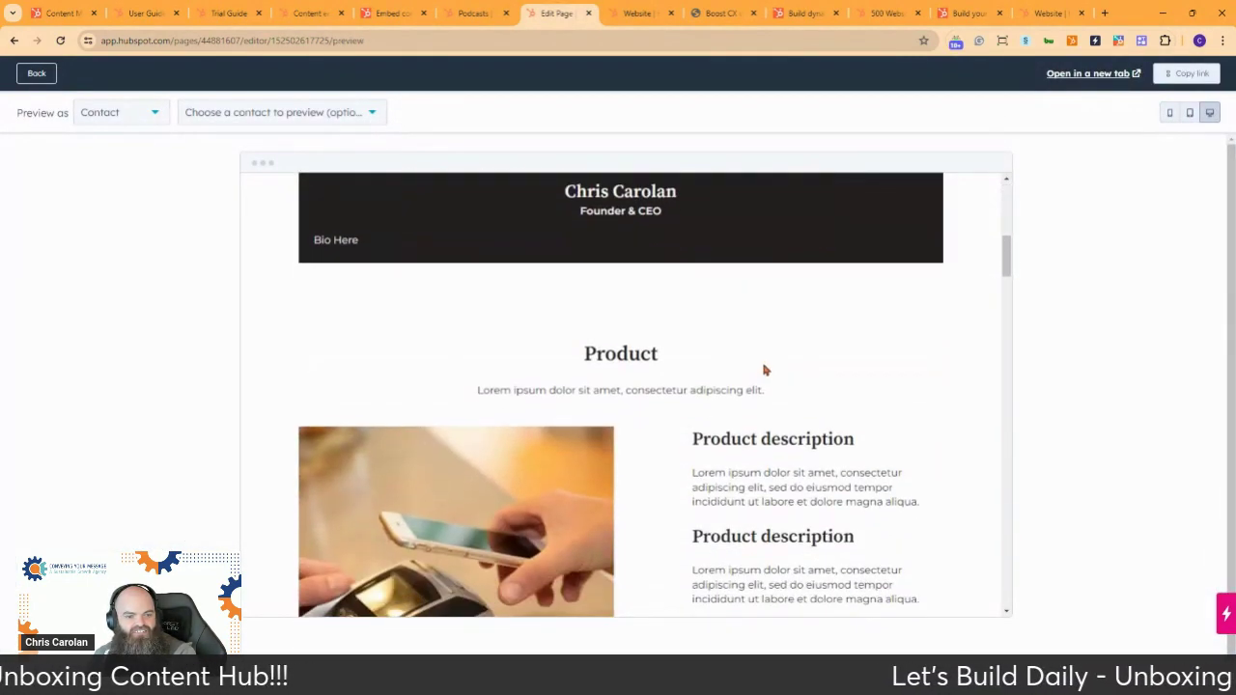
pyautogui.scroll(-3, 758, 365)
pyautogui.scroll(5, 743, 363)
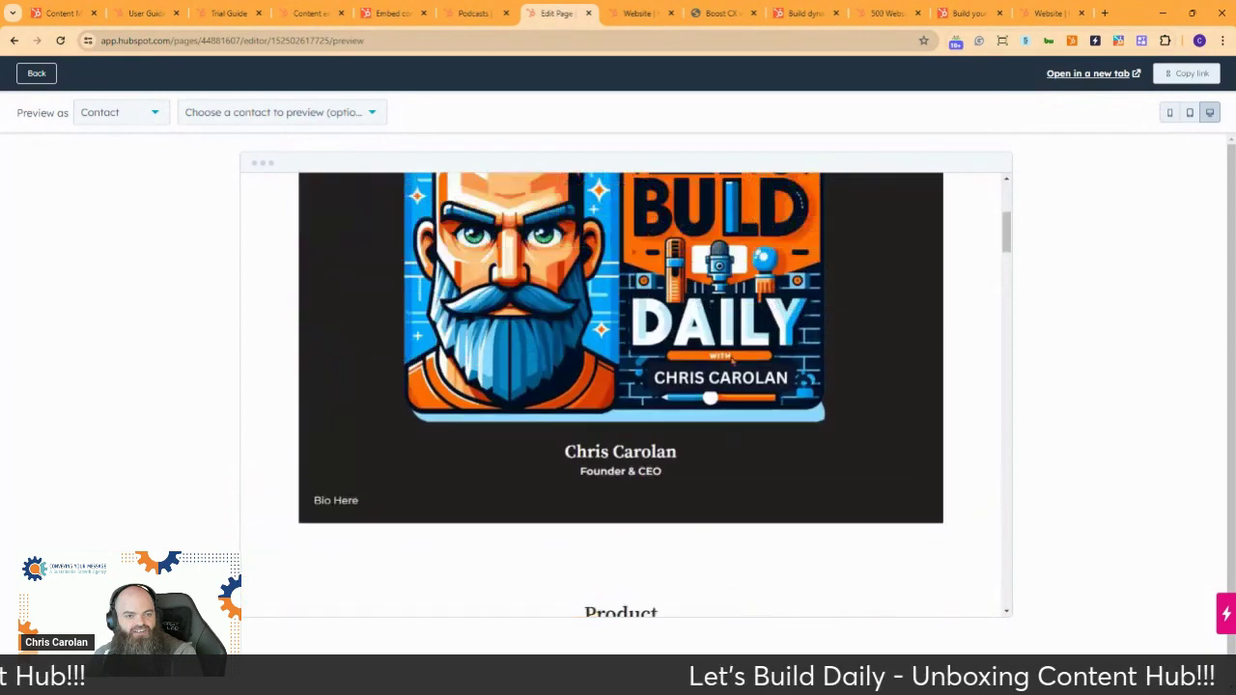
pyautogui.scroll(3, 728, 359)
pyautogui.scroll(-2, 599, 193)
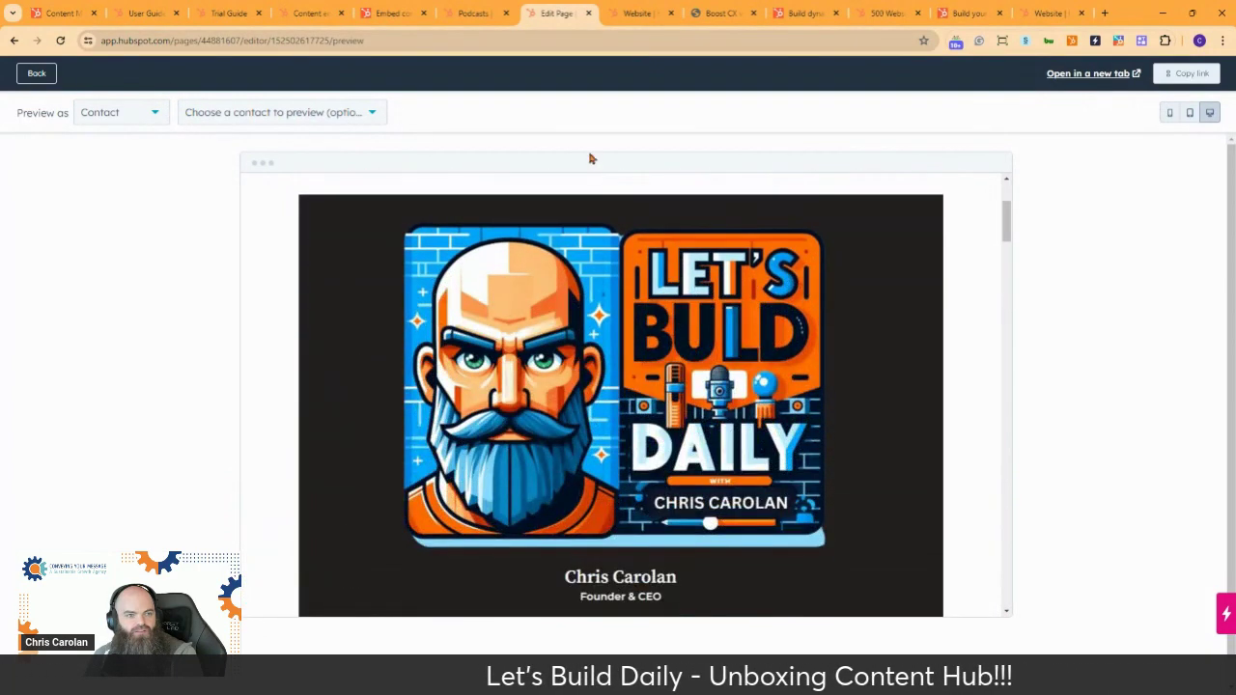
# Open the Let's Build Daily content embed for editing from the embeds list
pyautogui.click(297, 13)
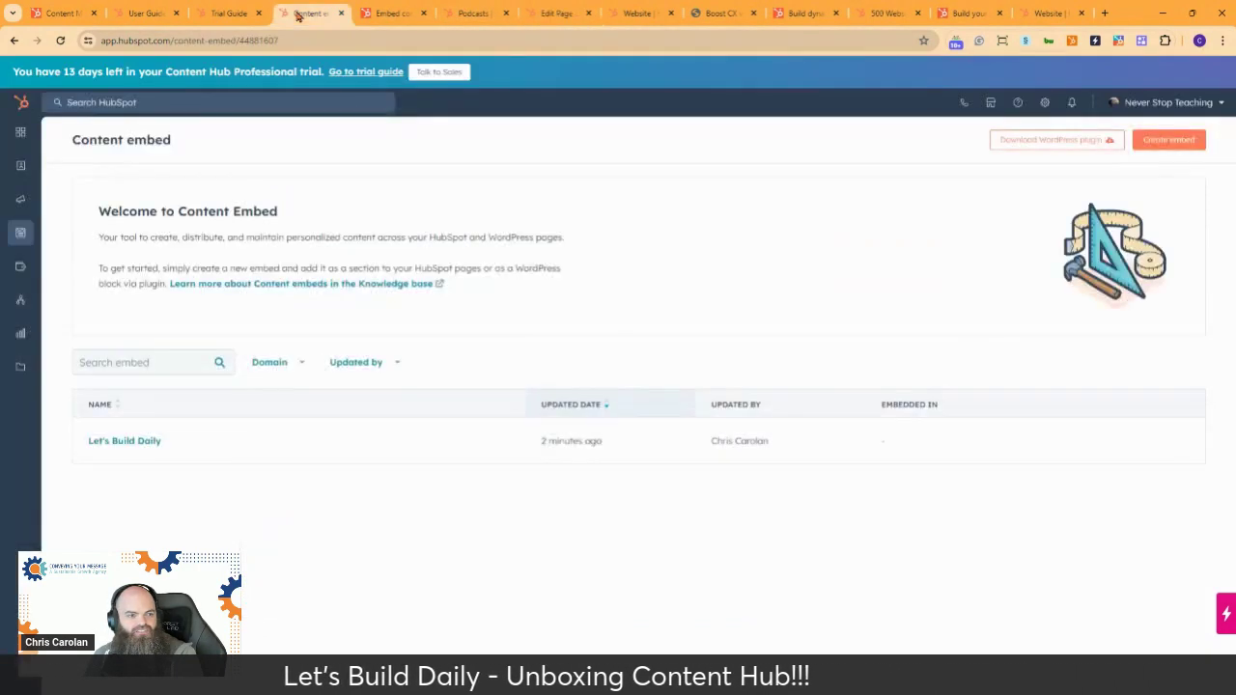
pyautogui.click(132, 440)
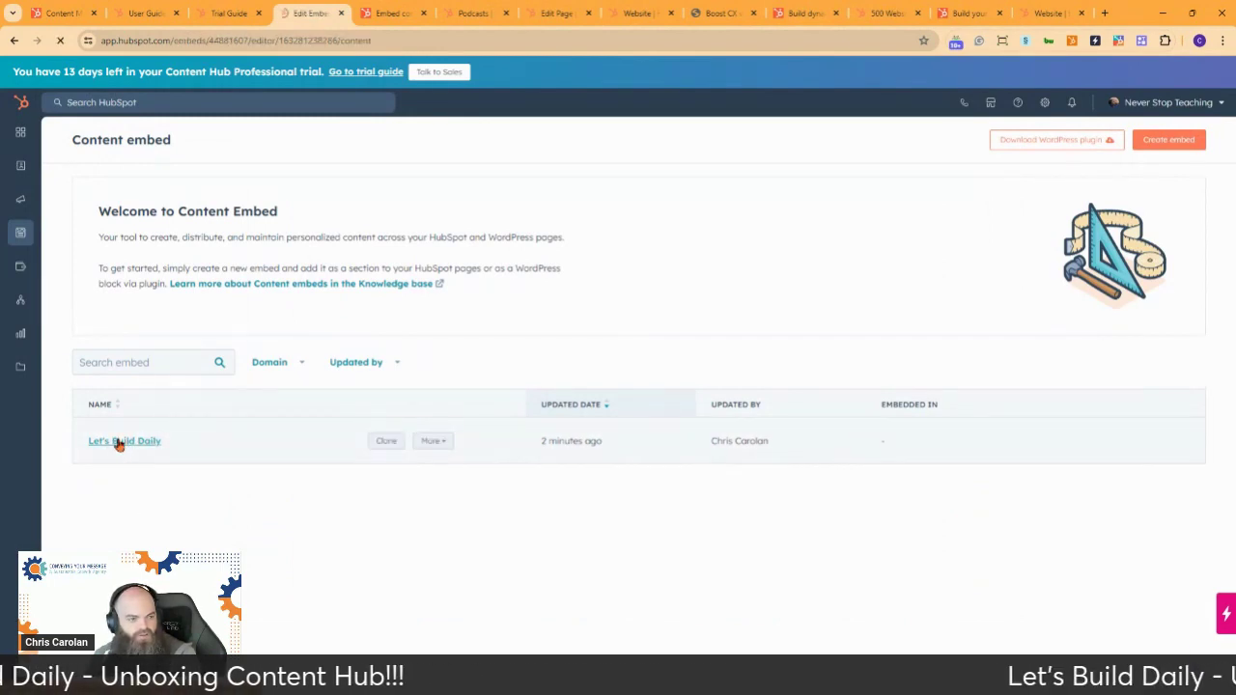
pyautogui.scroll(-4, 724, 386)
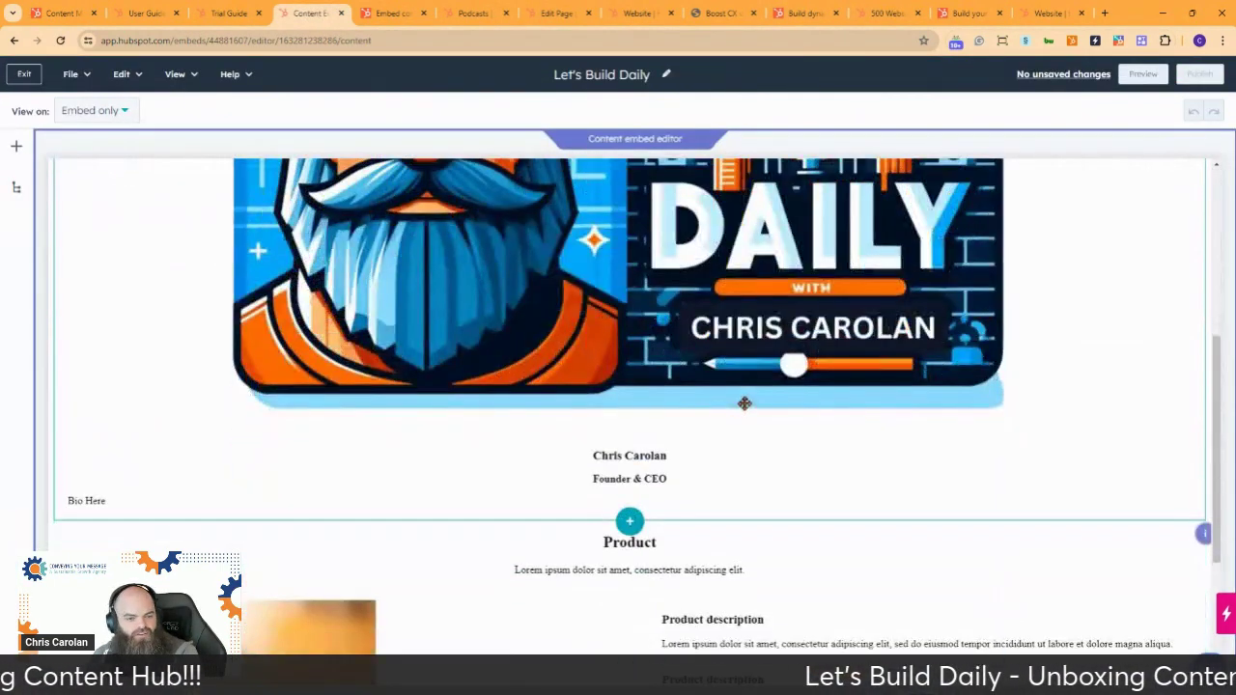
pyautogui.scroll(3, 724, 386)
pyautogui.scroll(-4, 717, 376)
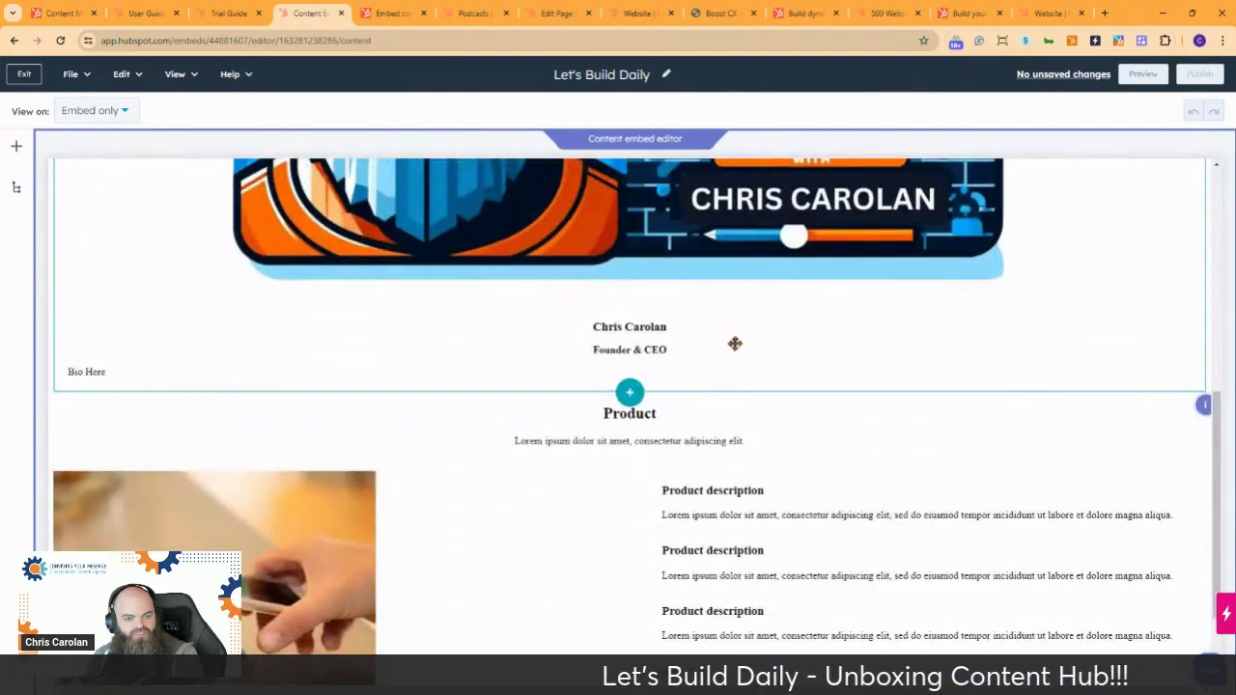
# Change the speaker card's Title from 'Founder & CEO' to 'Janitor' and publish the embed
pyautogui.click(666, 354)
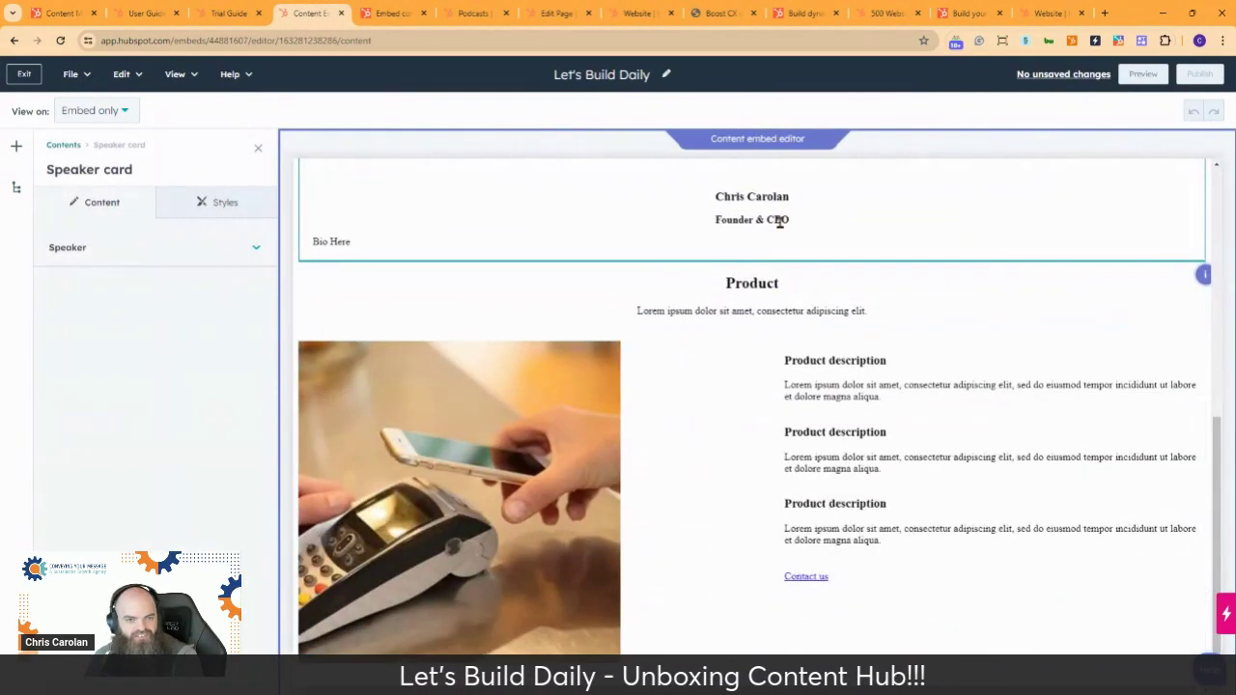
pyautogui.click(164, 250)
pyautogui.scroll(-5, 174, 434)
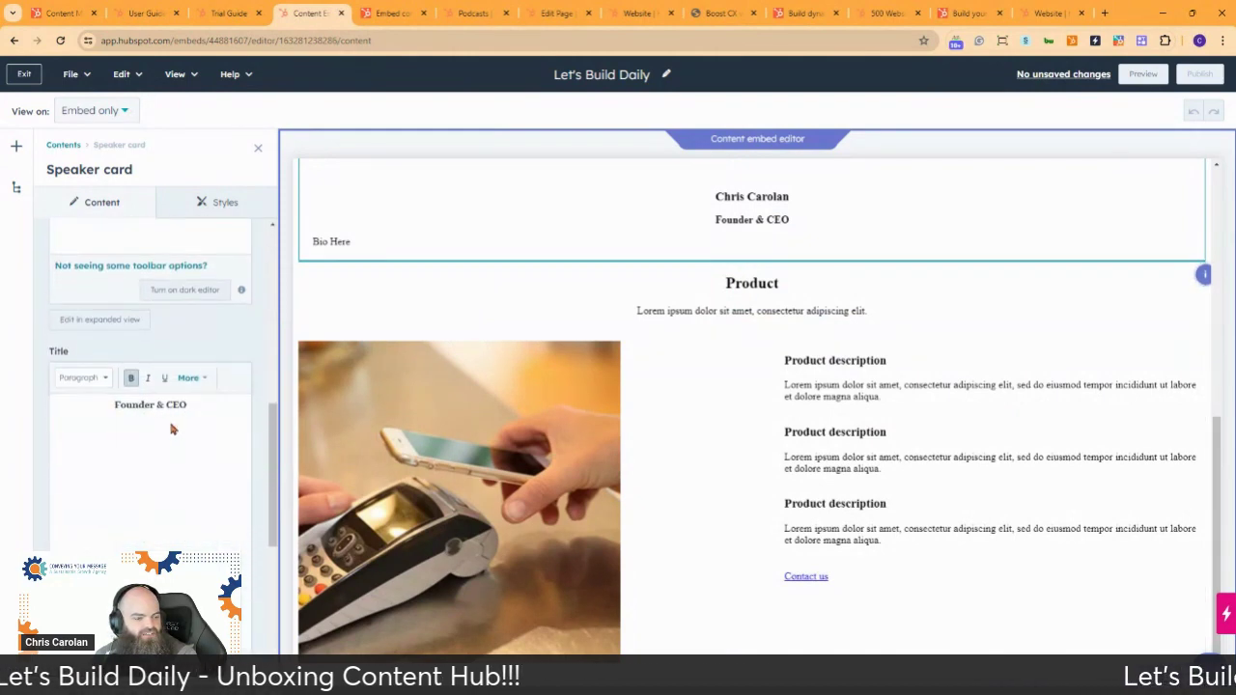
pyautogui.moveTo(198, 406); pyautogui.dragTo(100, 405)
pyautogui.write('J')
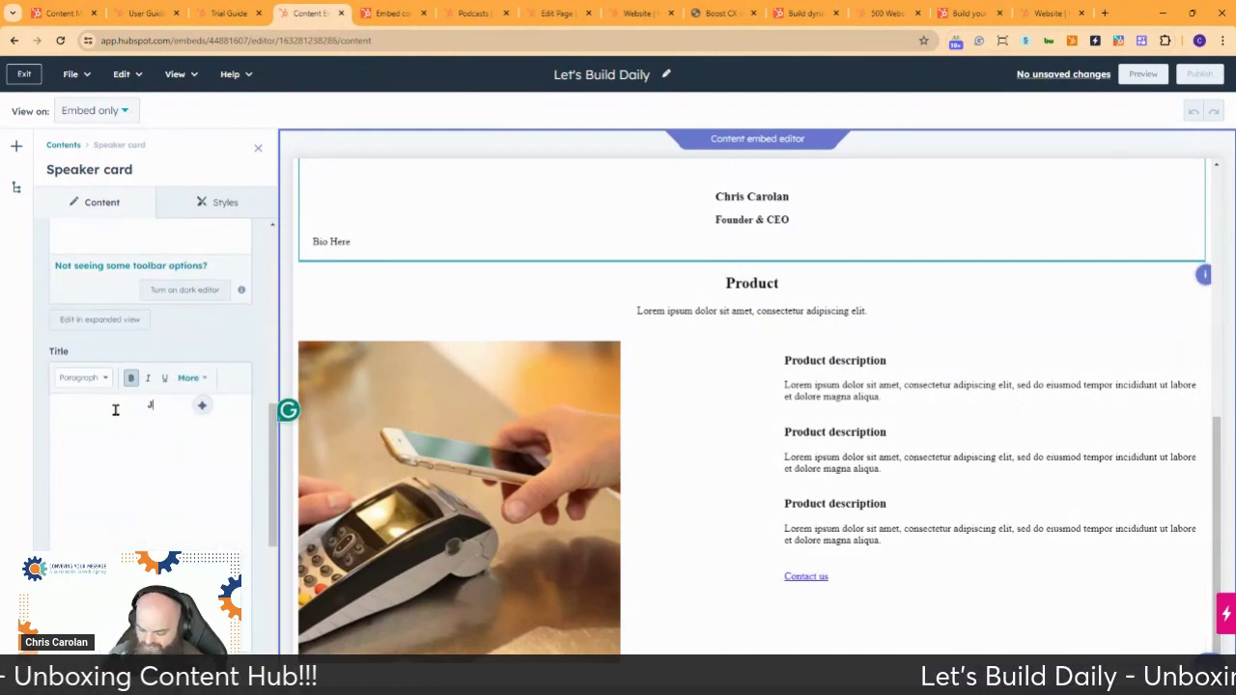
pyautogui.write('anitor')
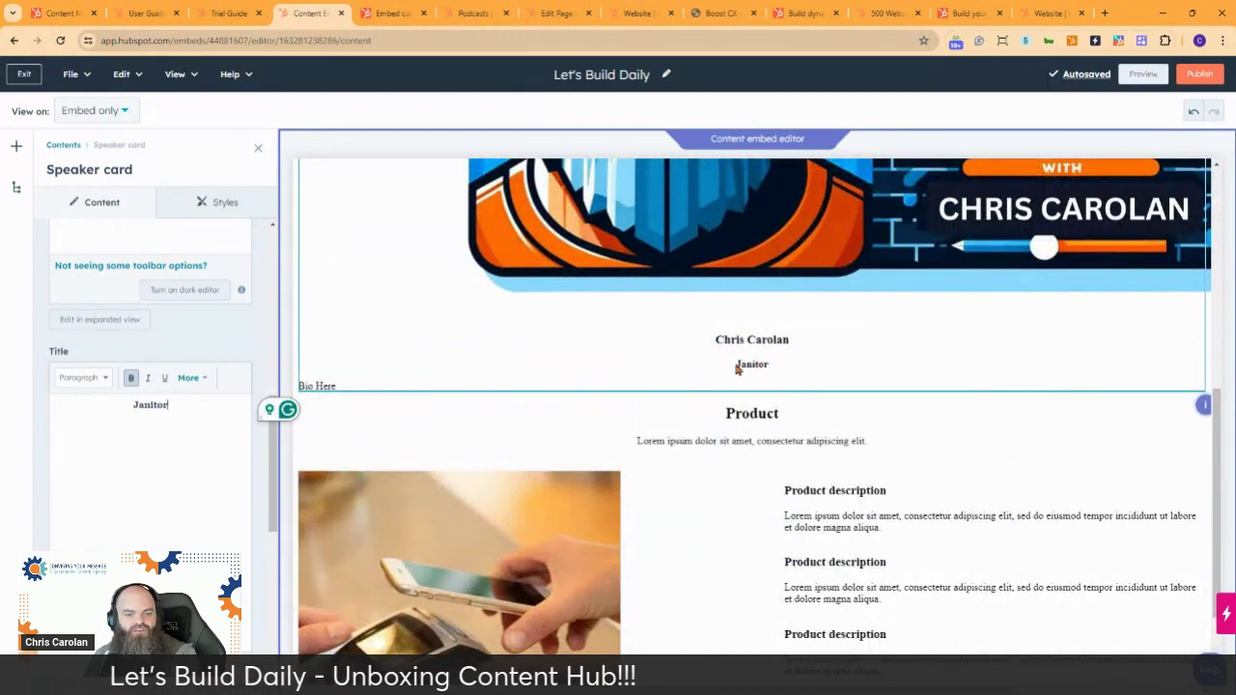
pyautogui.click(1199, 74)
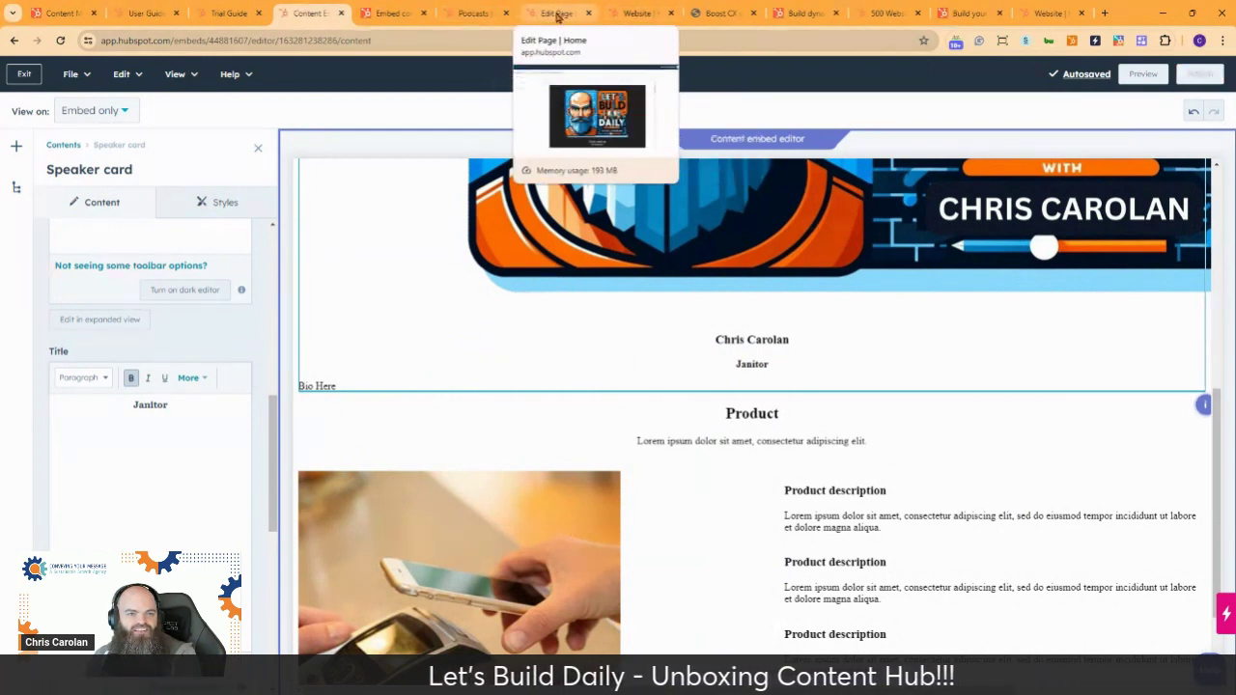
# Open the Home page preview in its own tab to see the Janitor title, then resume editing
pyautogui.click(557, 14)
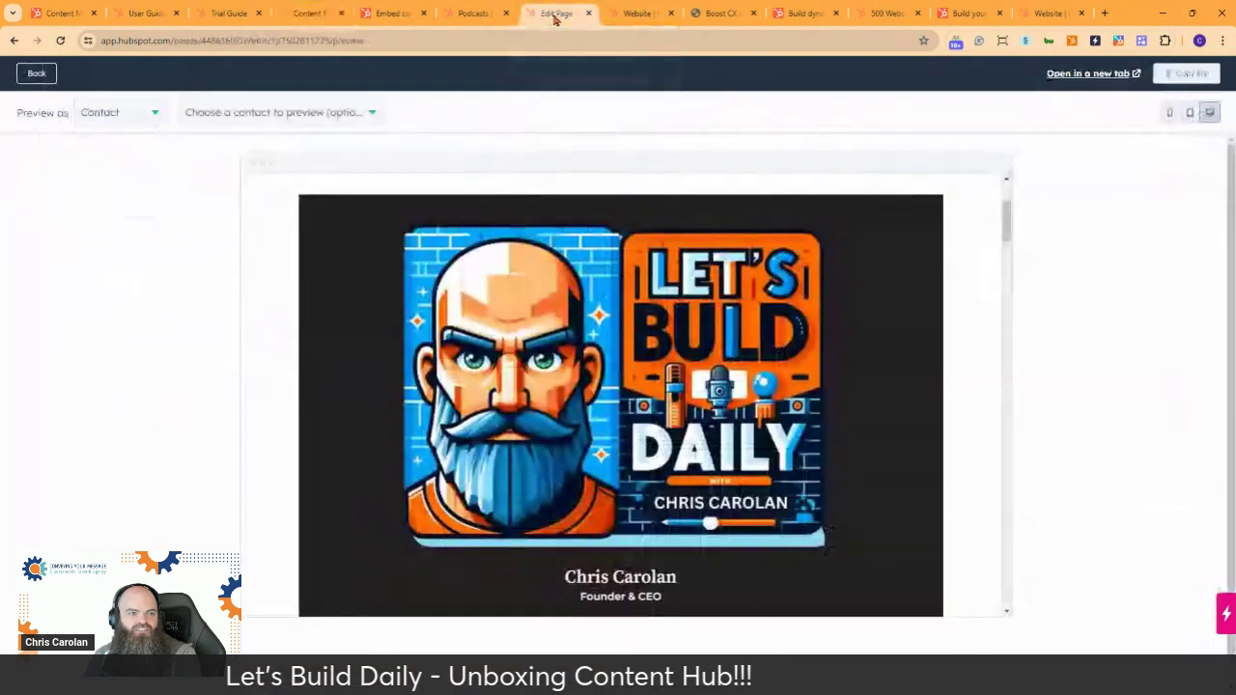
pyautogui.click(1091, 76)
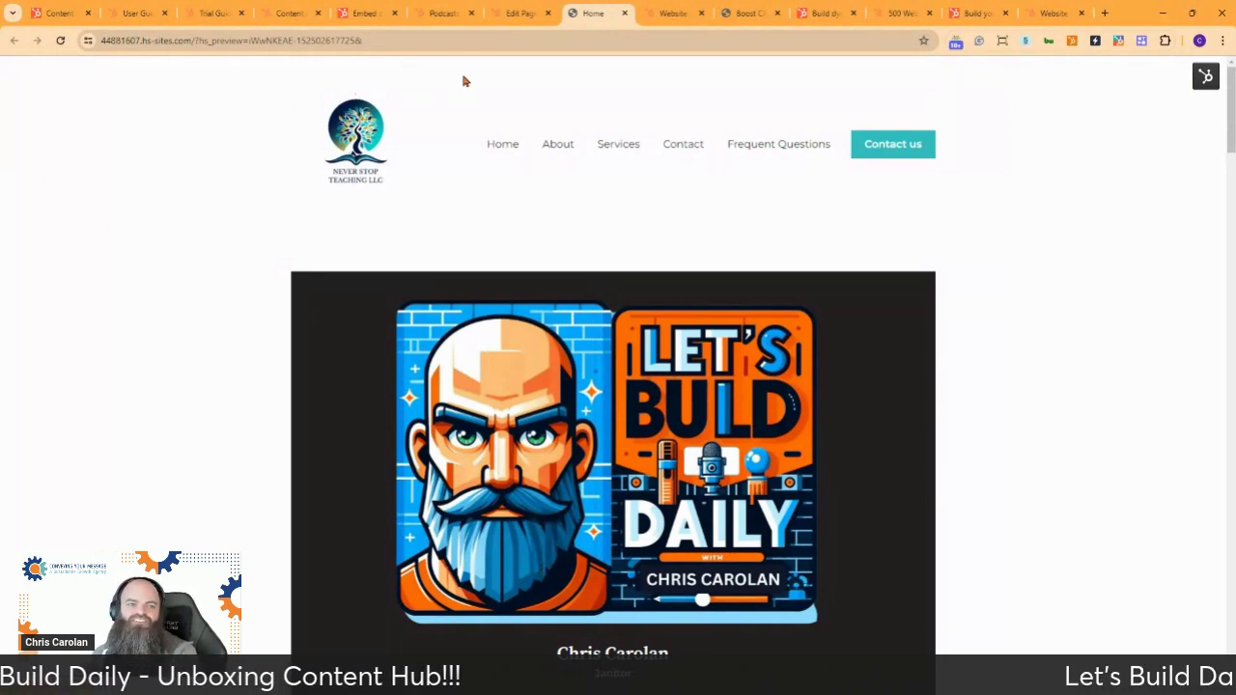
pyautogui.click(522, 16)
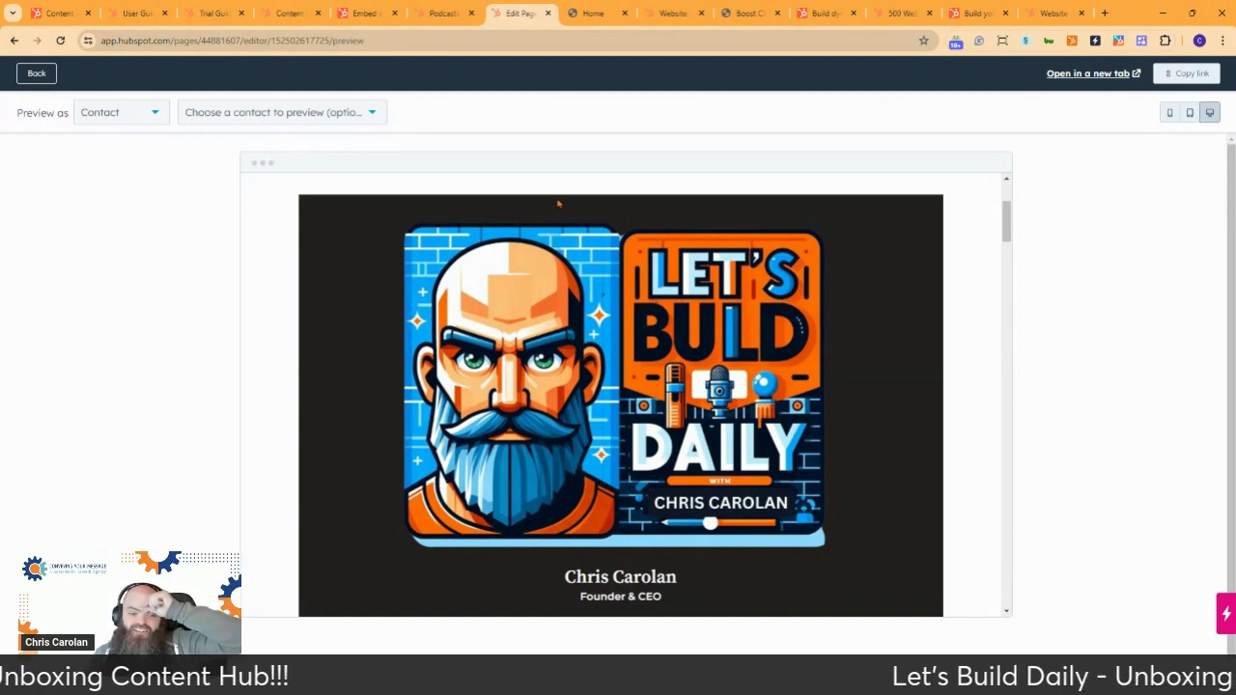
pyautogui.click(36, 74)
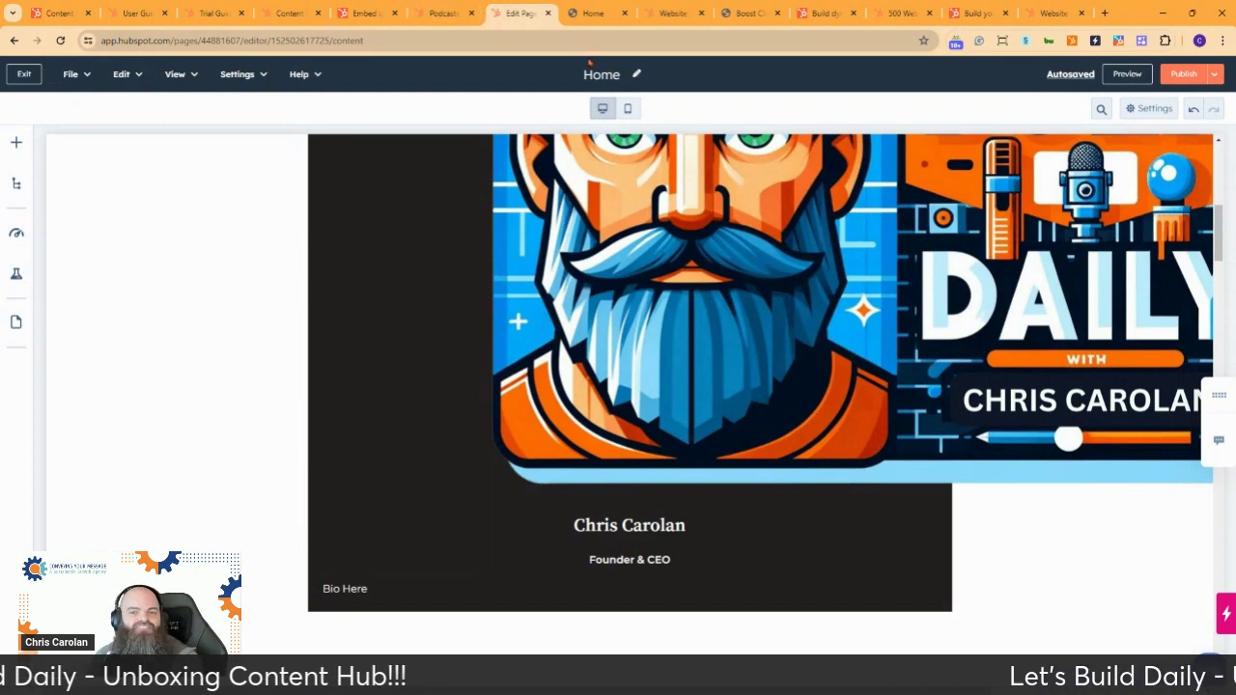
# Exit both the Home page editor and the Let's Build Daily embed editor
pyautogui.click(21, 75)
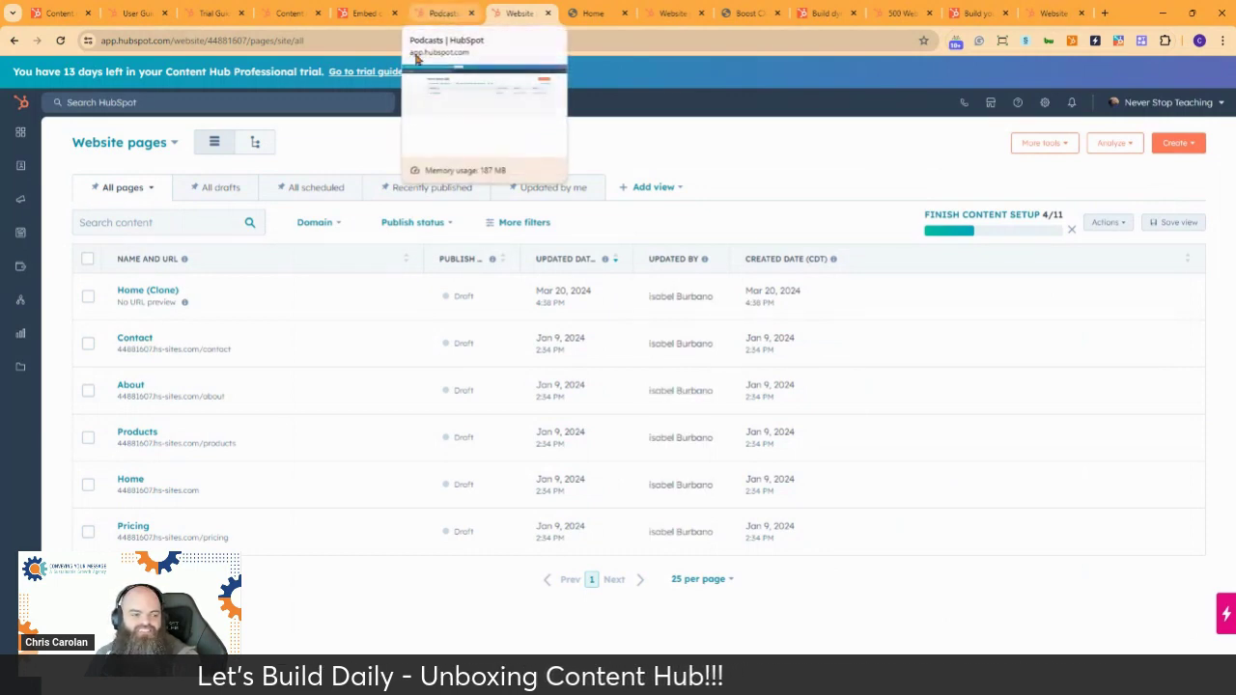
pyautogui.moveTo(442, 12)
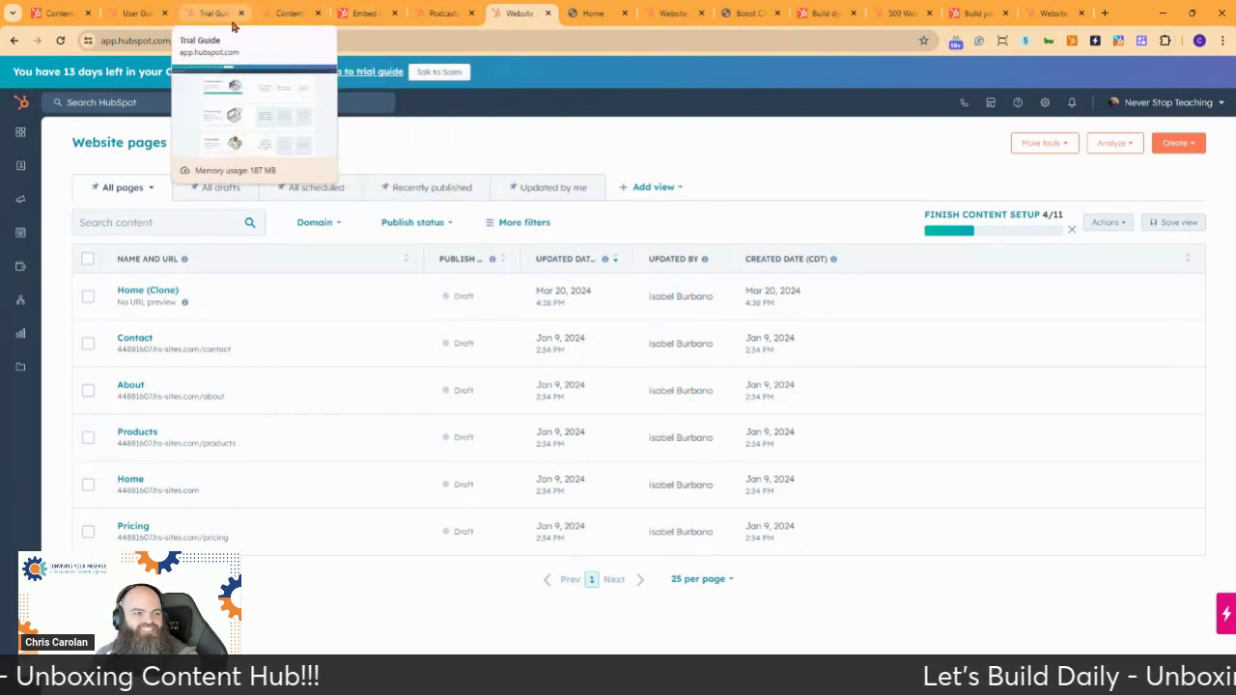
pyautogui.click(267, 20)
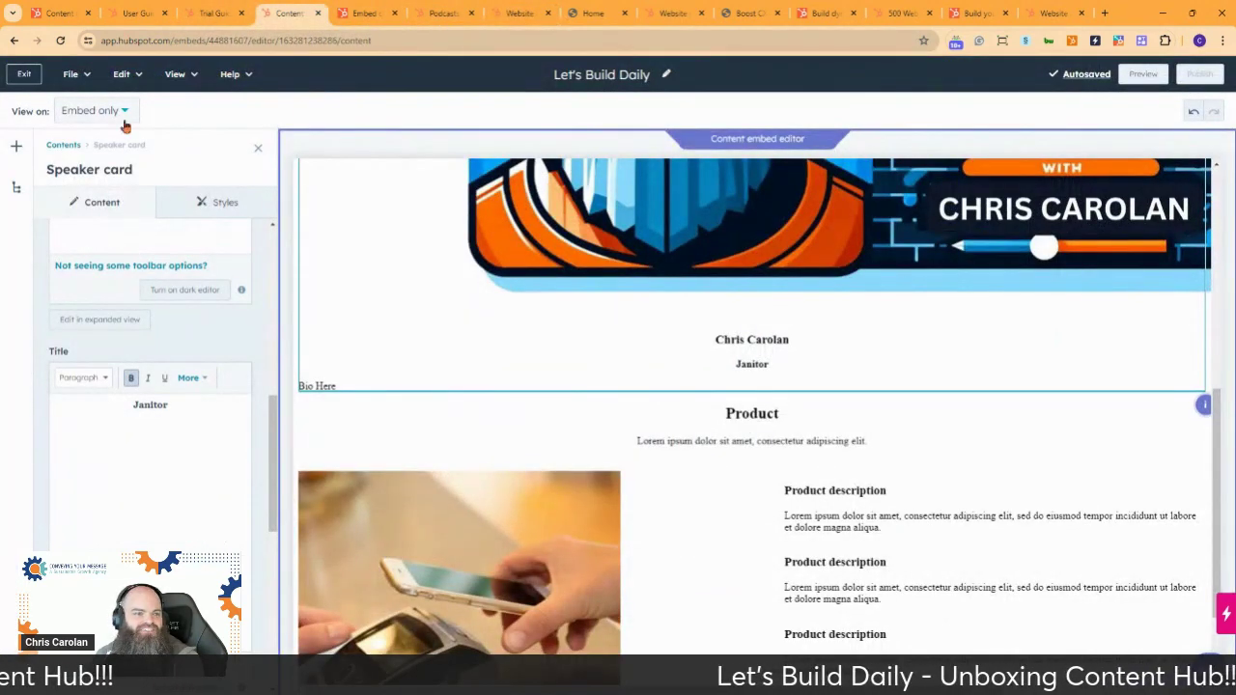
pyautogui.click(23, 74)
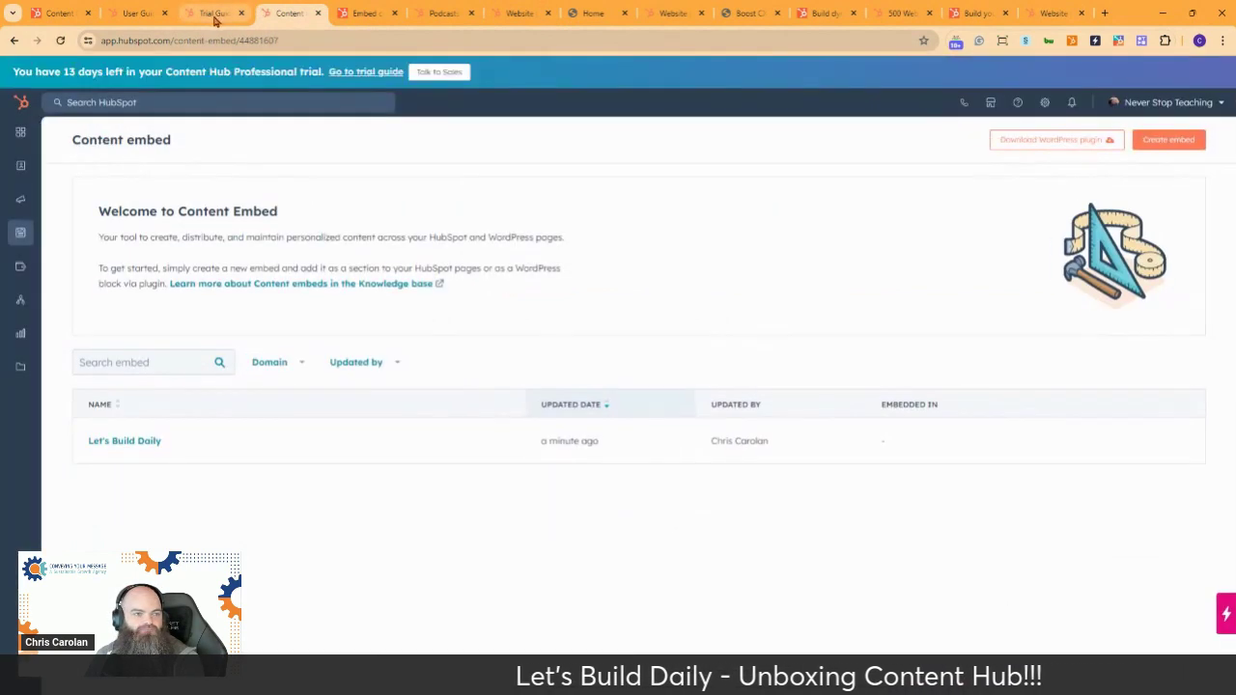
# Open the site's SEO recommendations from the Trial Guide and dismiss the announcement popup
pyautogui.click(215, 14)
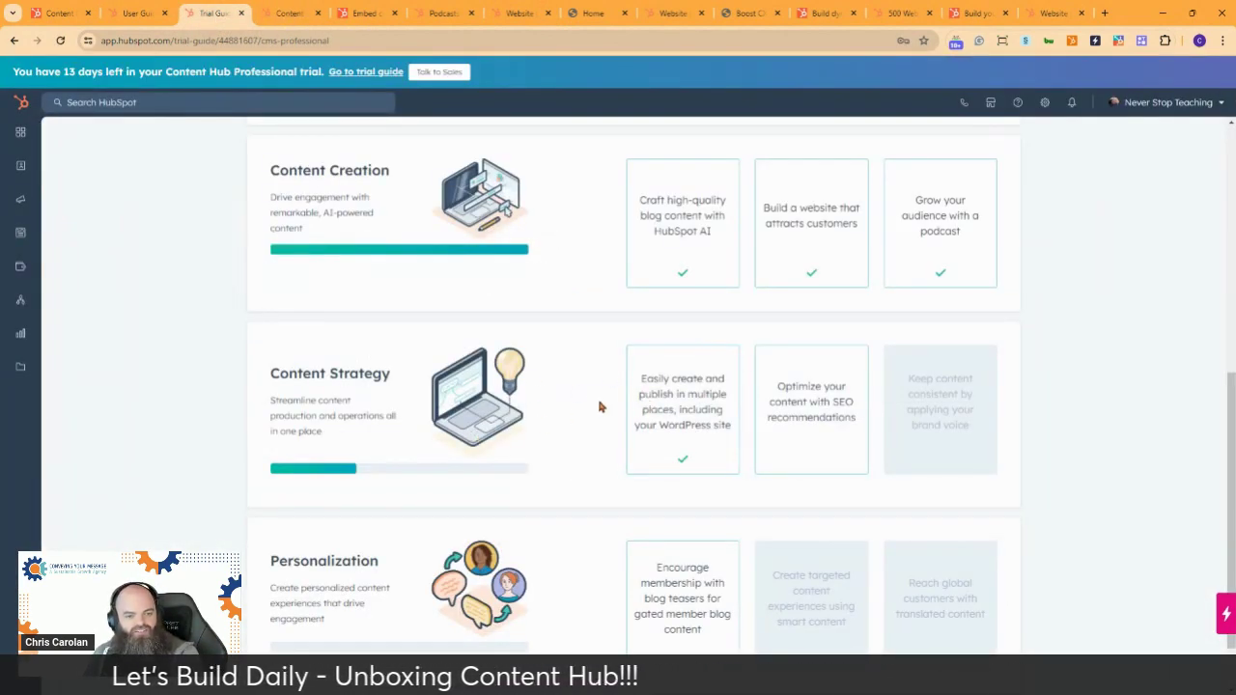
pyautogui.click(815, 409)
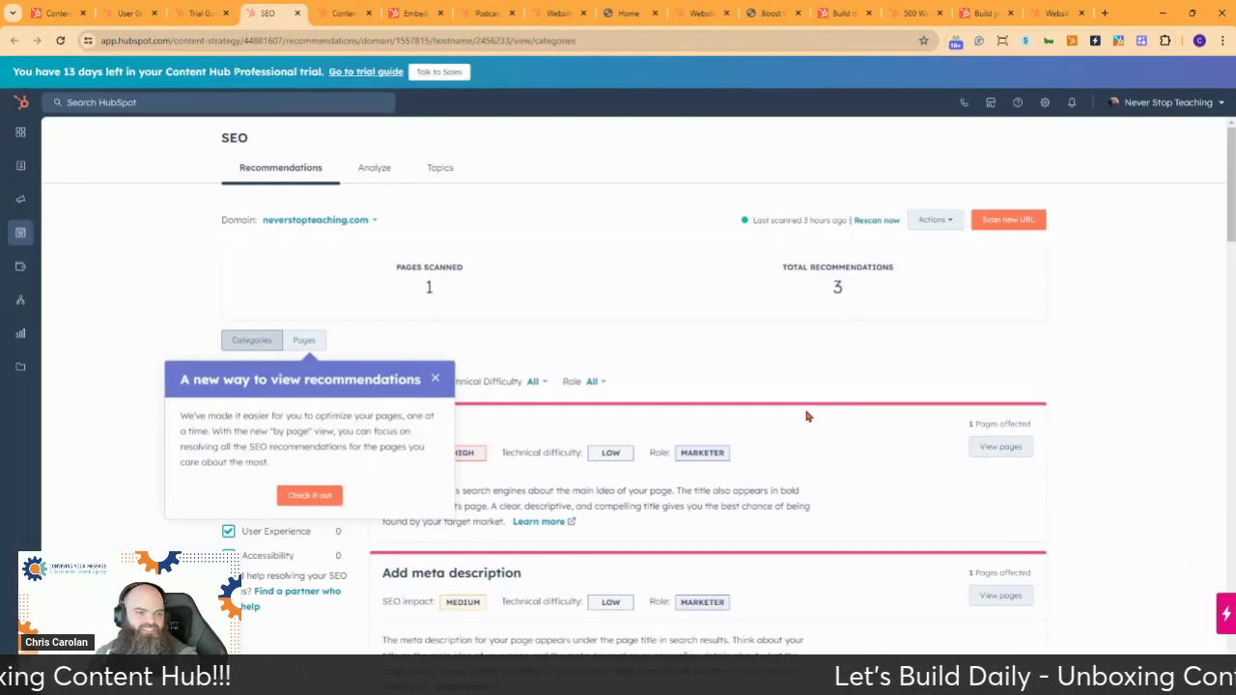
pyautogui.click(435, 378)
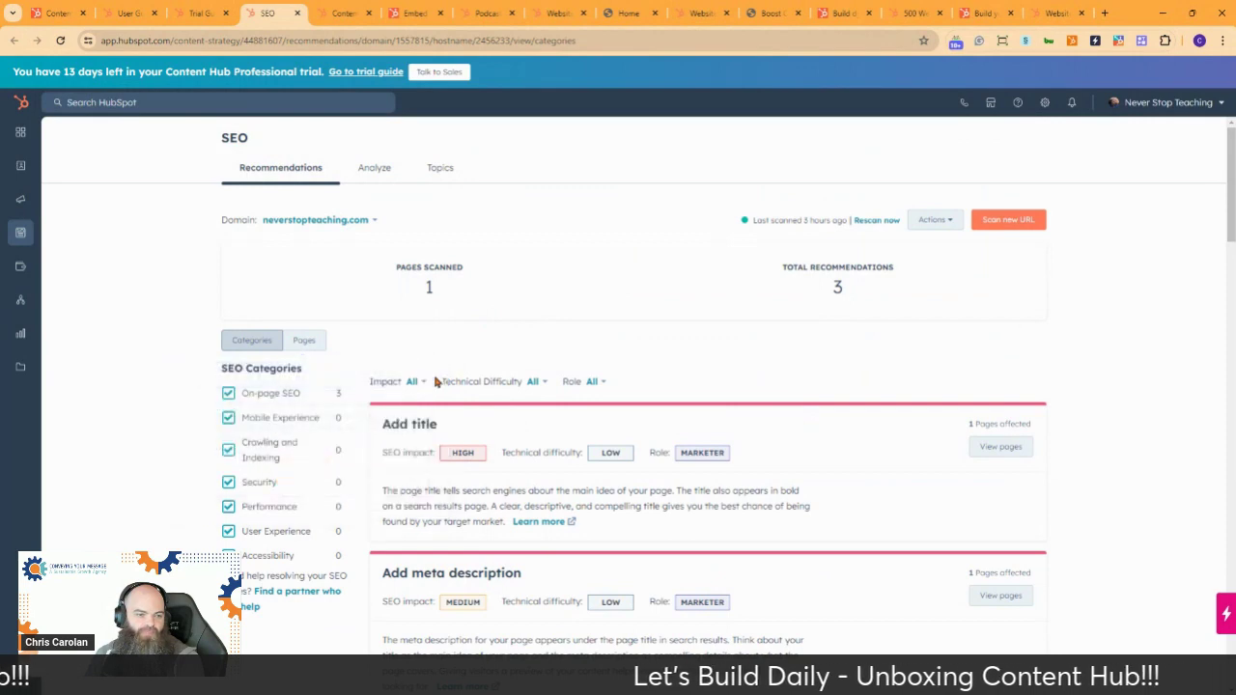
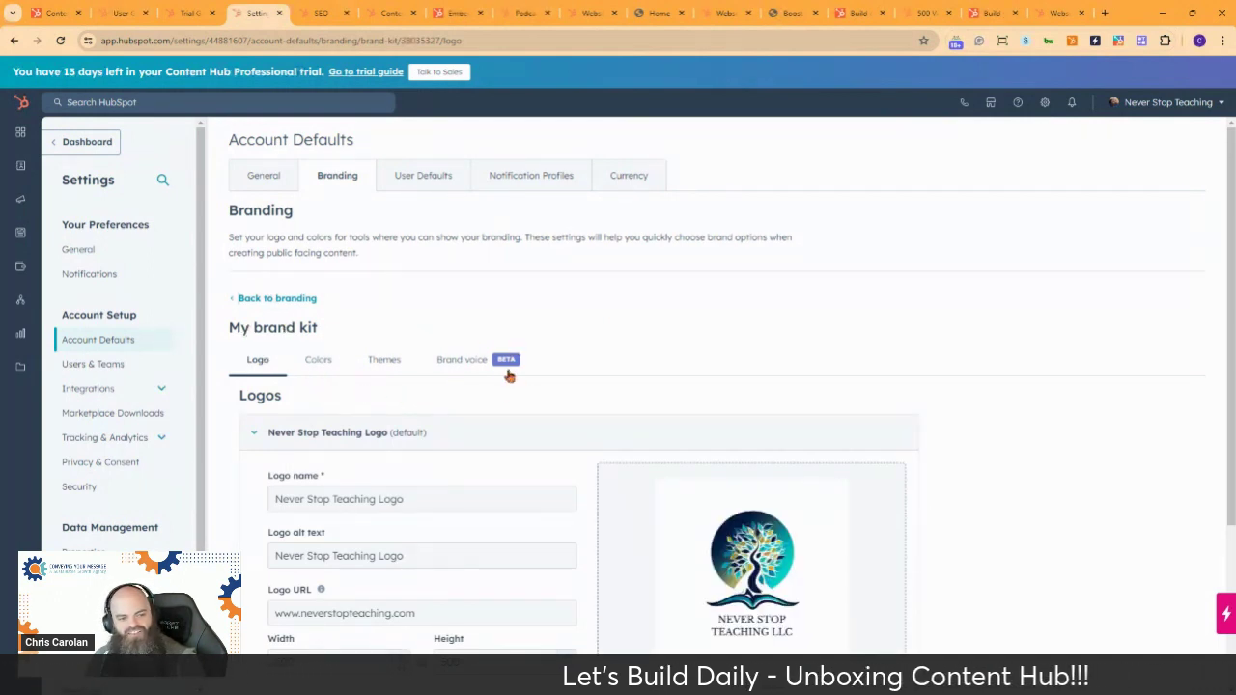
# Go to the Brand voice tab of the brand kit and launch Generate brand voice
pyautogui.click(460, 361)
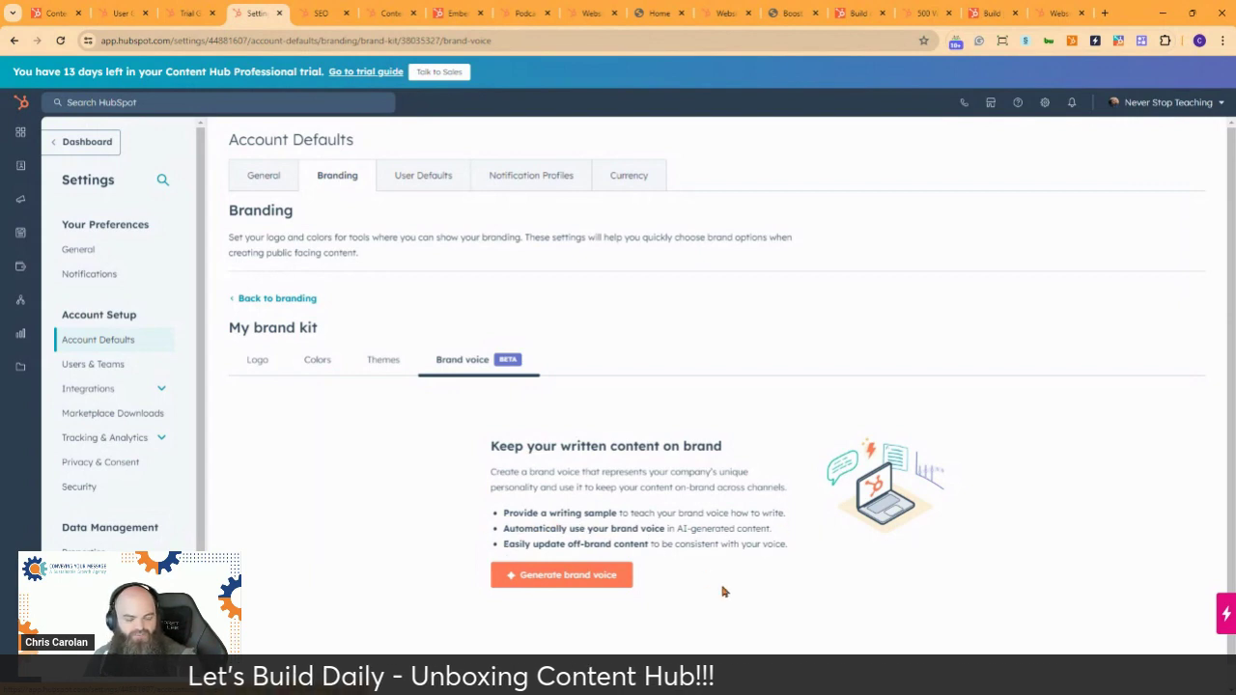
pyautogui.click(568, 577)
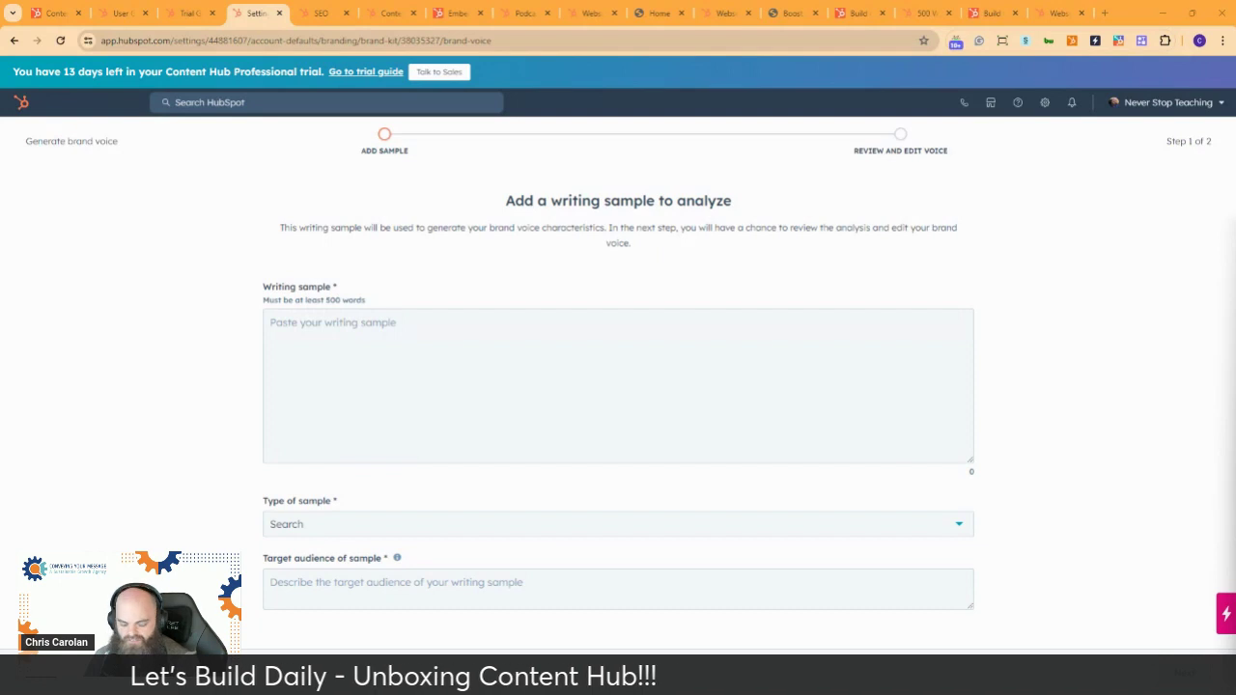
# Paste the long writing sample and set its type to Blog post
pyautogui.click(455, 334)
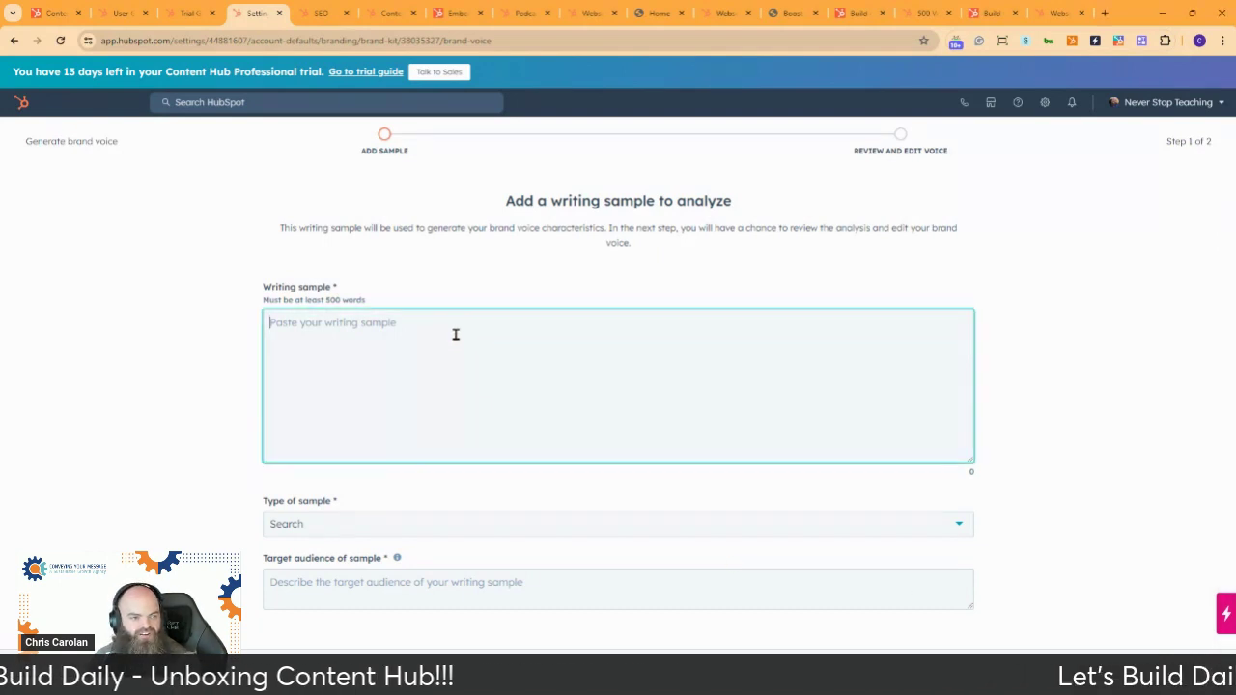
pyautogui.hotkey('ctrl', 'v')
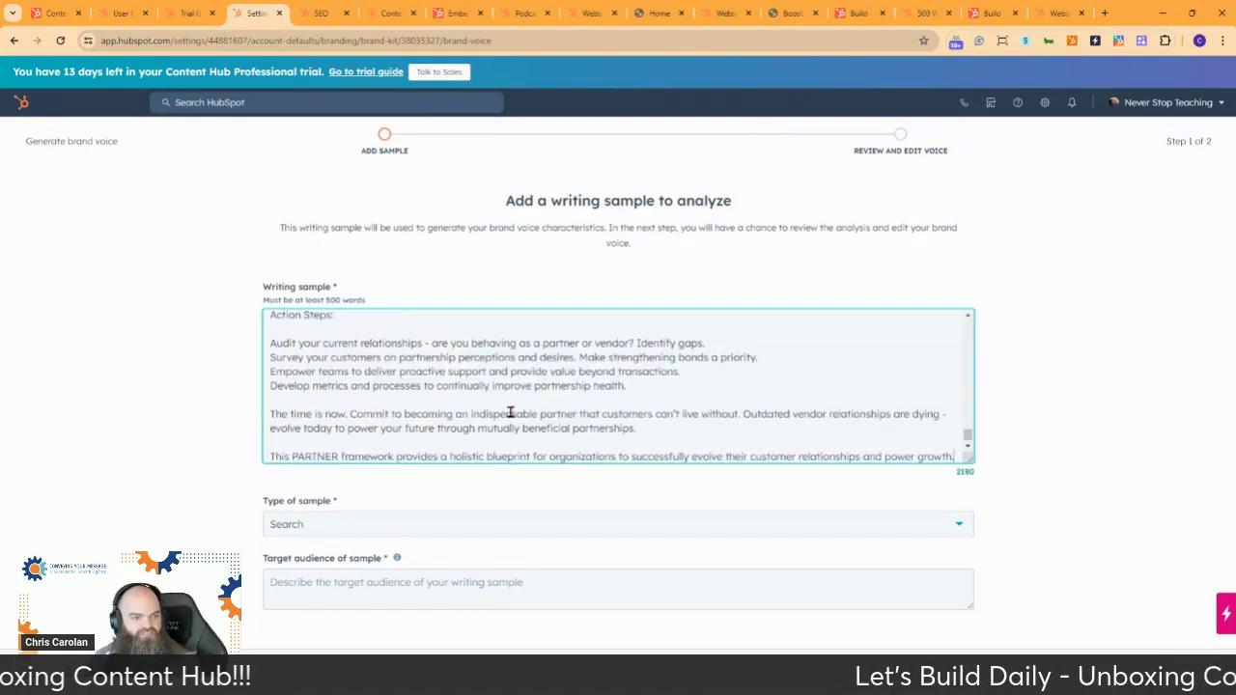
pyautogui.scroll(-1, 522, 415)
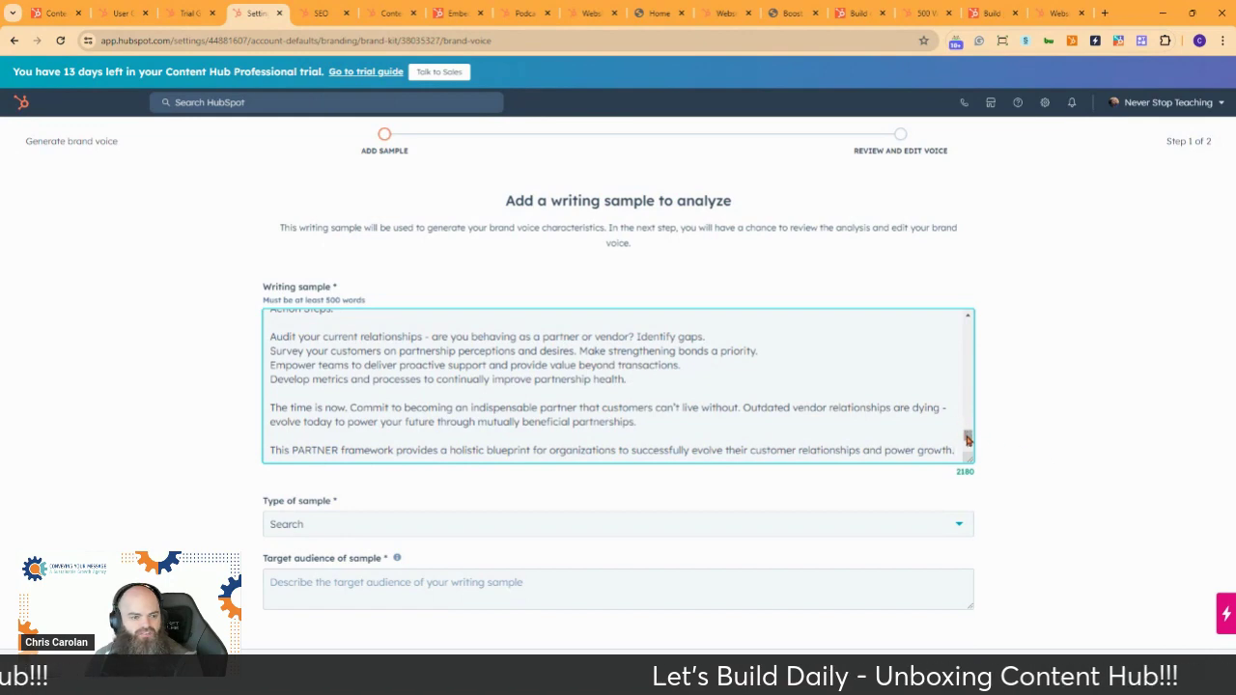
pyautogui.moveTo(968, 440); pyautogui.dragTo(958, 320)
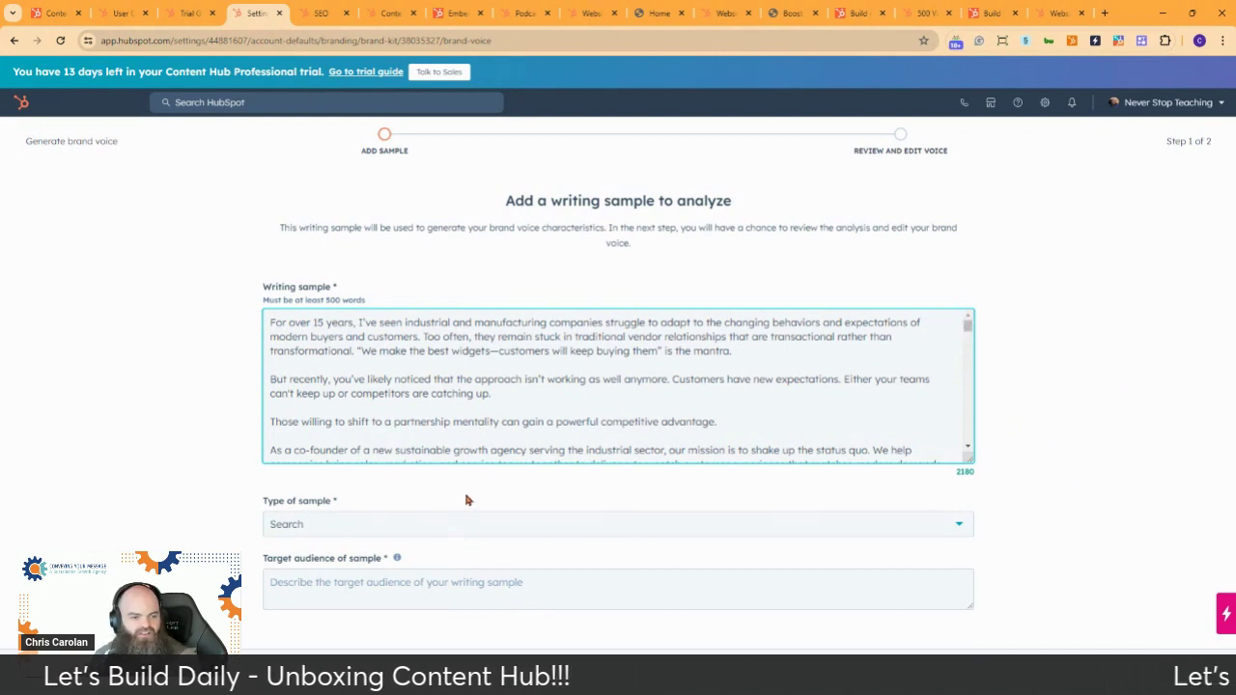
pyautogui.click(467, 523)
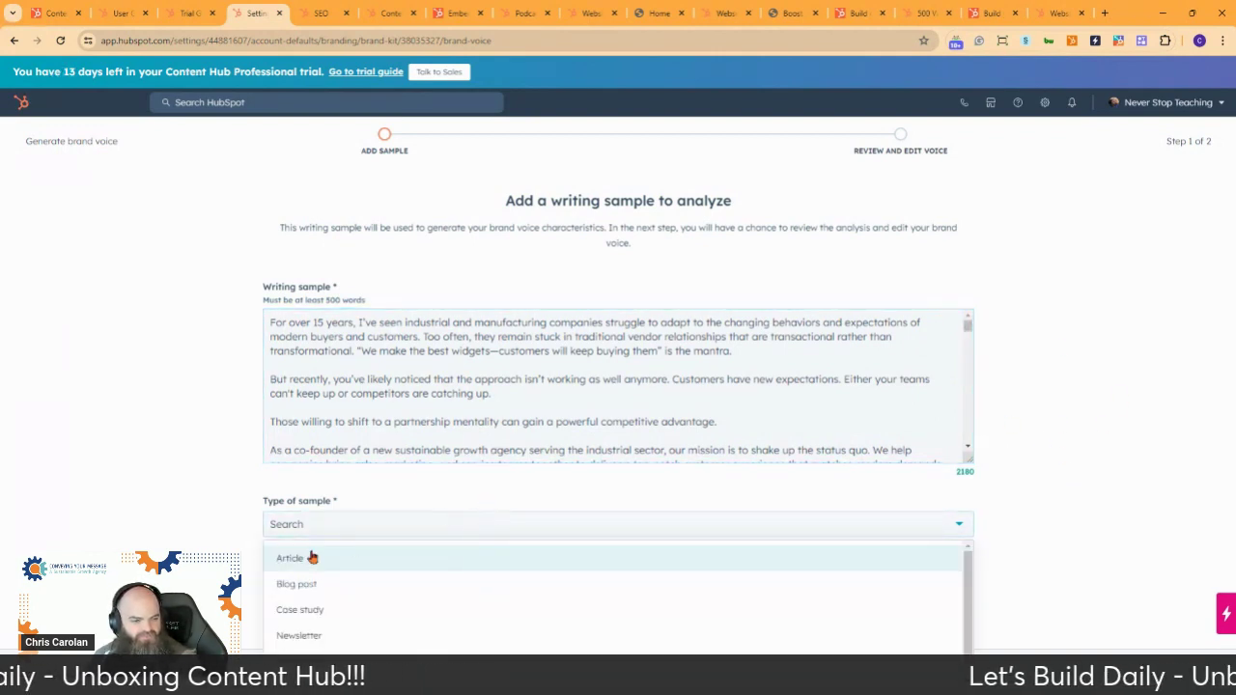
pyautogui.scroll(-1, 405, 599)
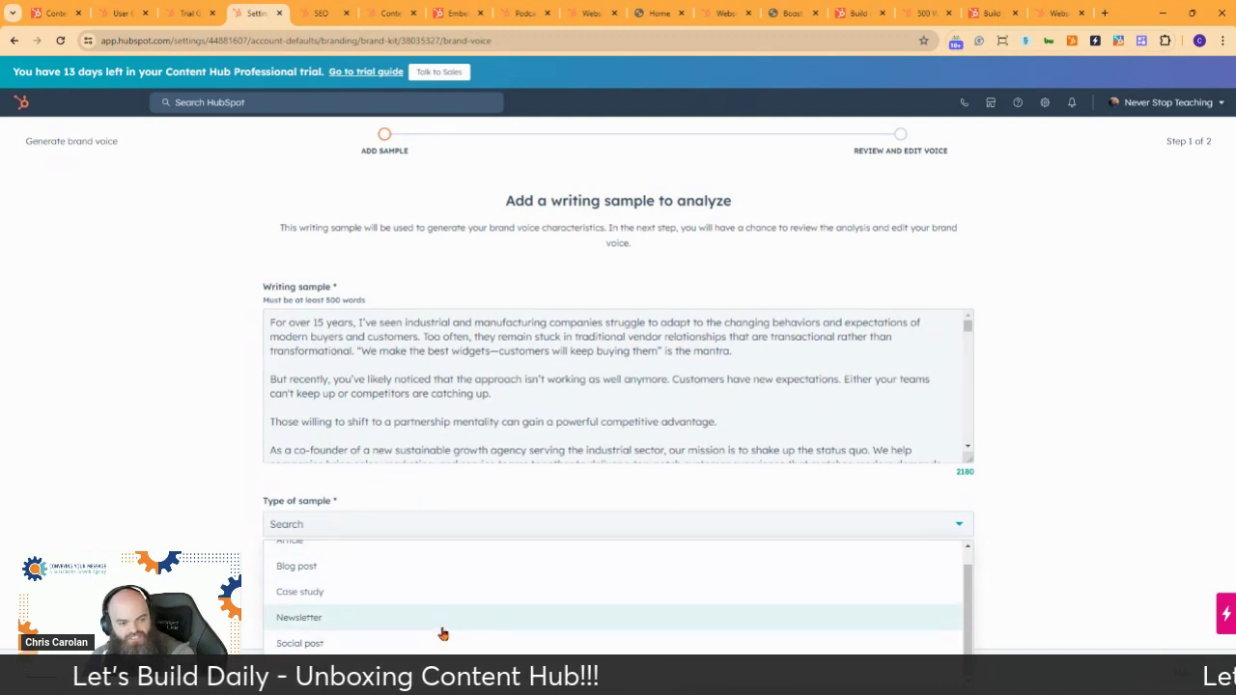
pyautogui.click(463, 566)
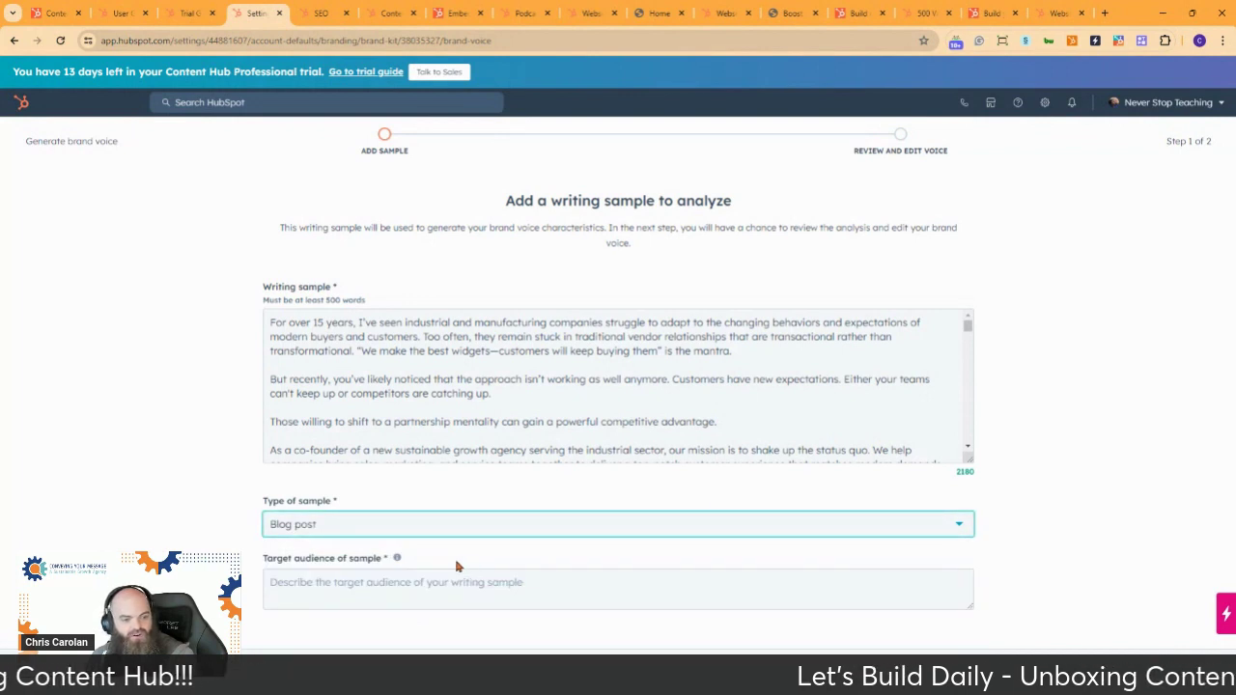
# Set the target audience from the manufacturing phrase, reworded to 'struggling' and 'leaders', and submit it for analysis
pyautogui.moveTo(401, 568)
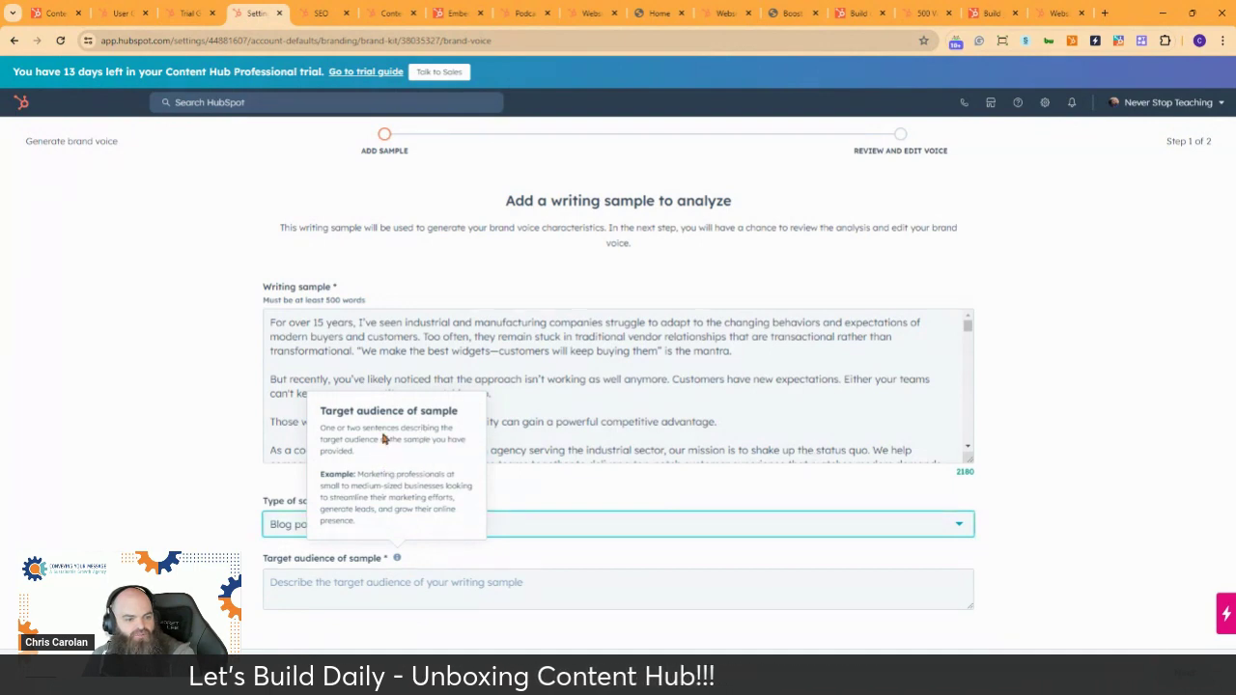
pyautogui.click(376, 588)
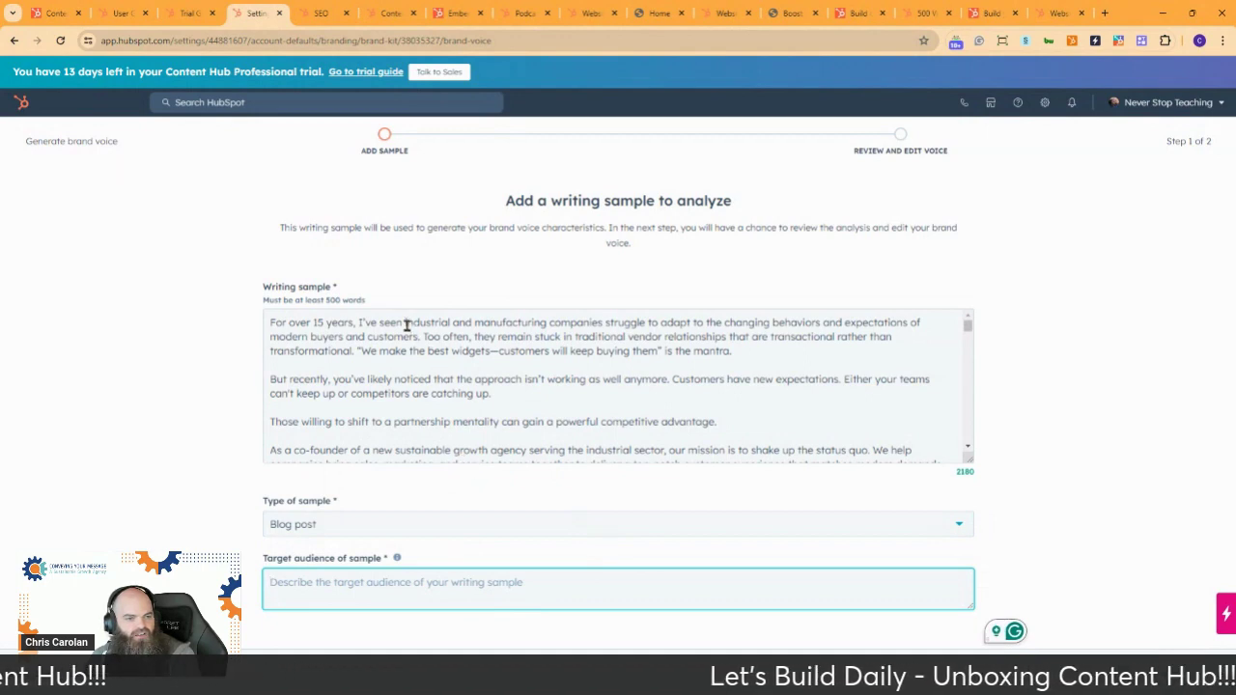
pyautogui.moveTo(404, 322)
pyautogui.mouseDown()
pyautogui.moveTo(691, 322)
pyautogui.moveTo(602, 350)
pyautogui.moveTo(422, 336)
pyautogui.mouseUp()
pyautogui.hotkey('ctrl', 'c')
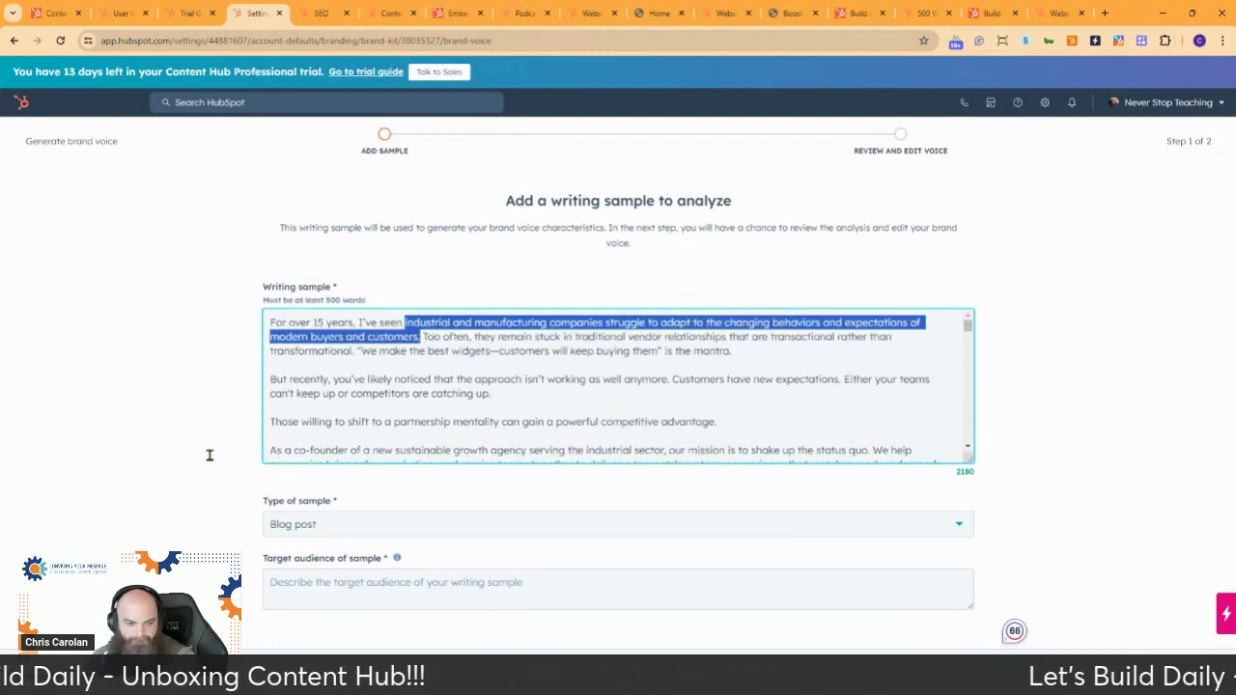
pyautogui.click(350, 581)
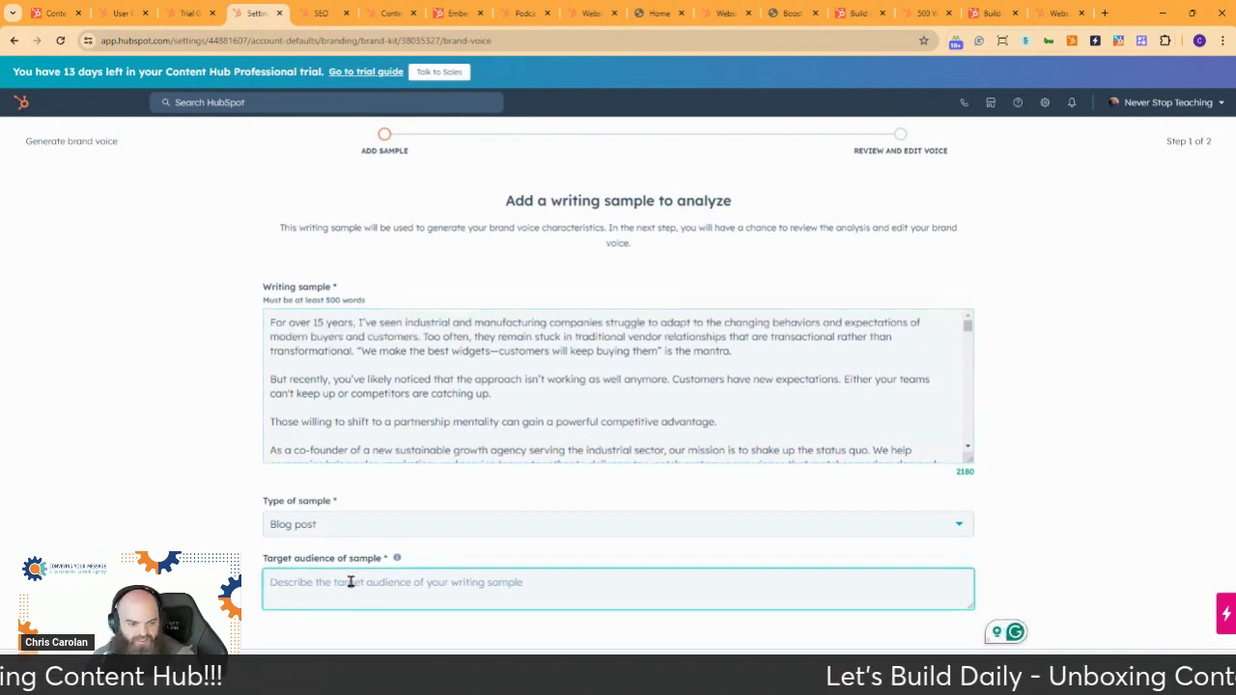
pyautogui.hotkey('ctrl', 'v')
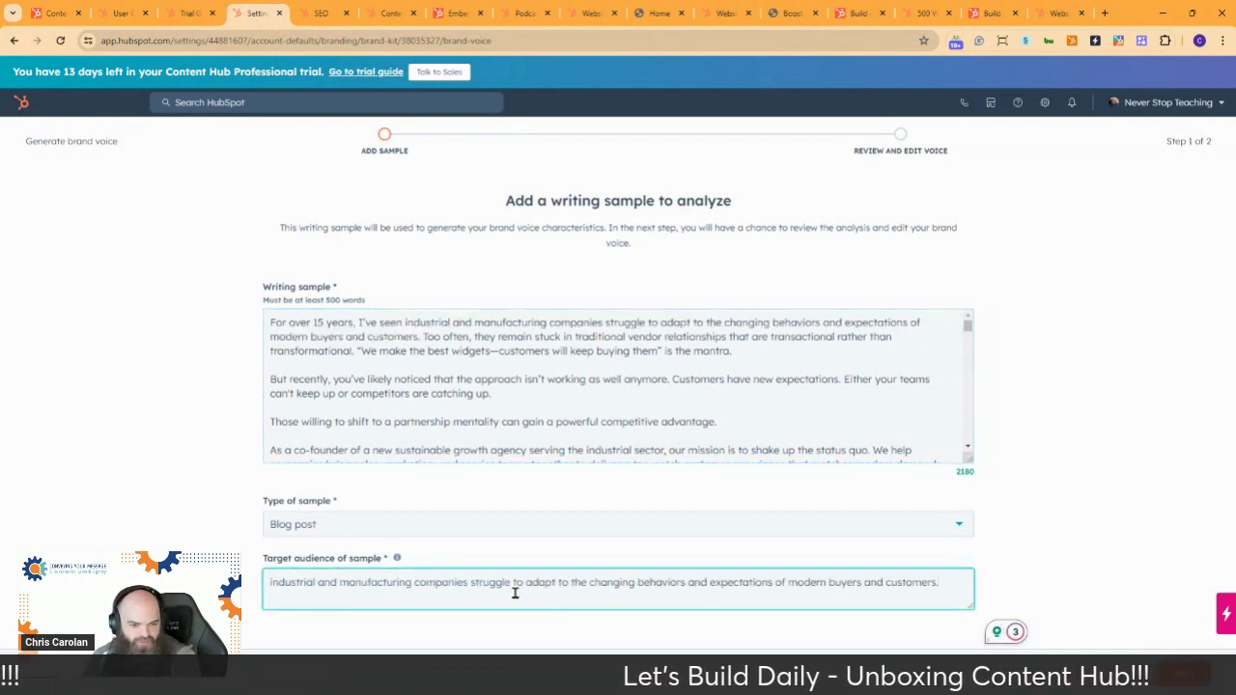
pyautogui.click(510, 583)
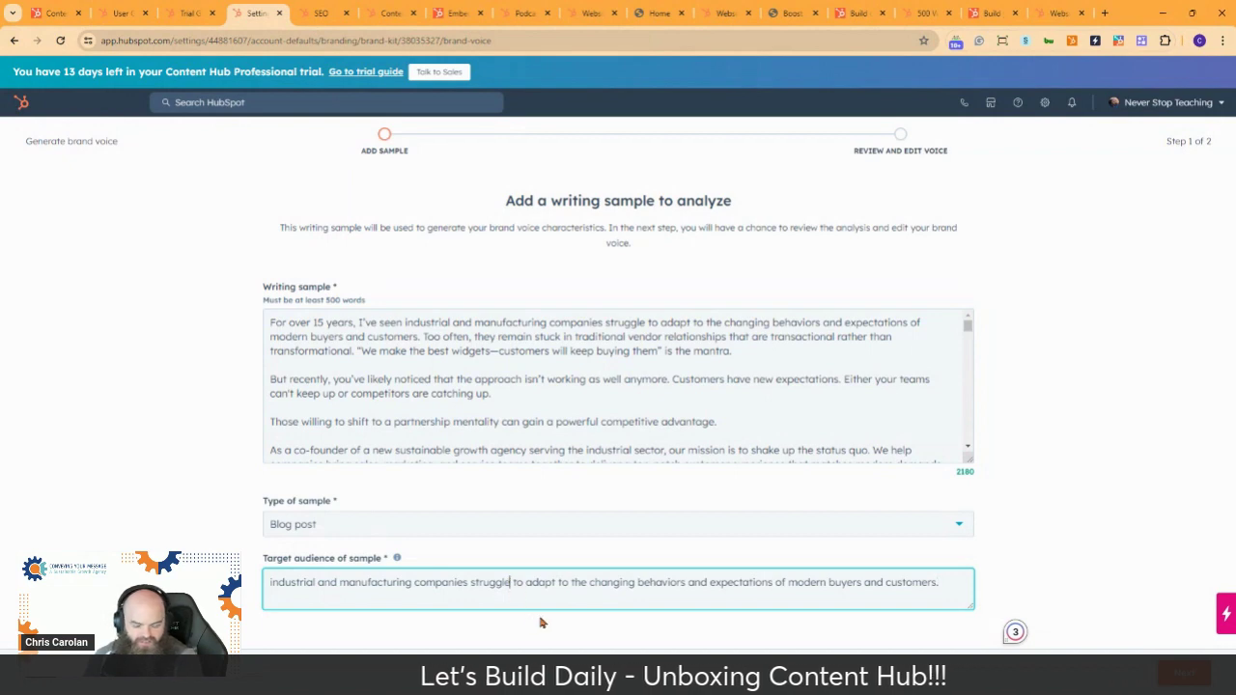
pyautogui.write('ing')
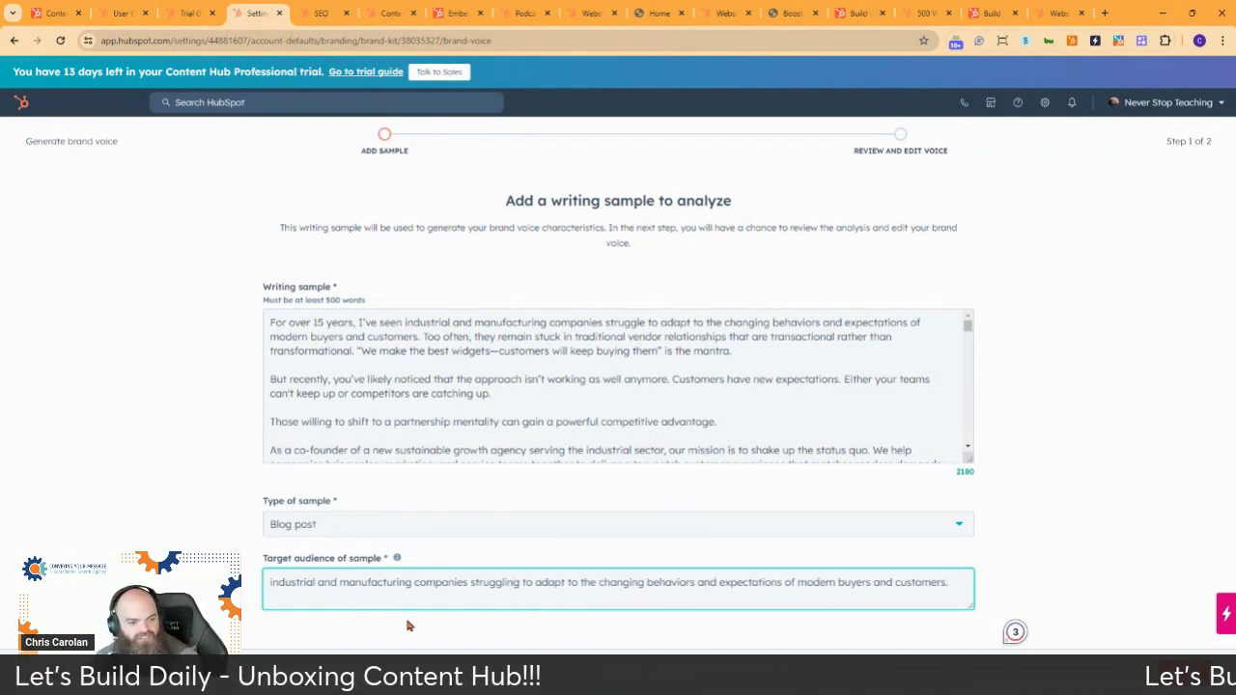
pyautogui.moveTo(415, 583); pyautogui.dragTo(464, 587)
pyautogui.write('leaders')
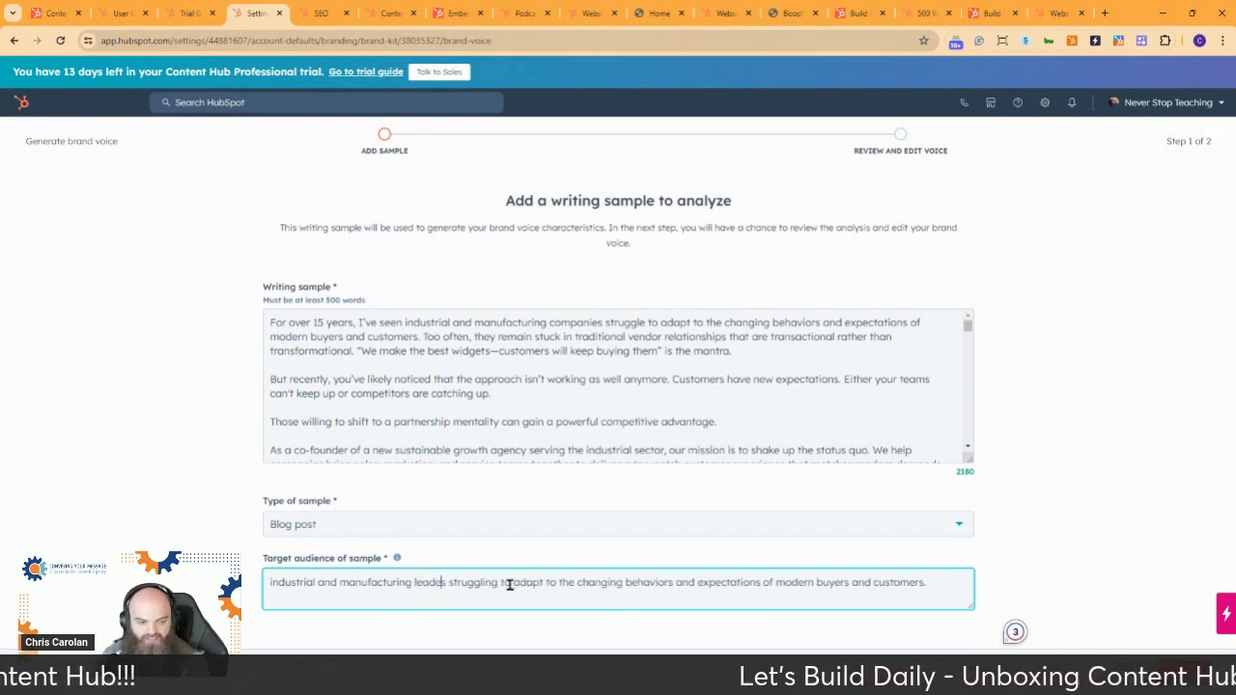
pyautogui.press('BackSpace')
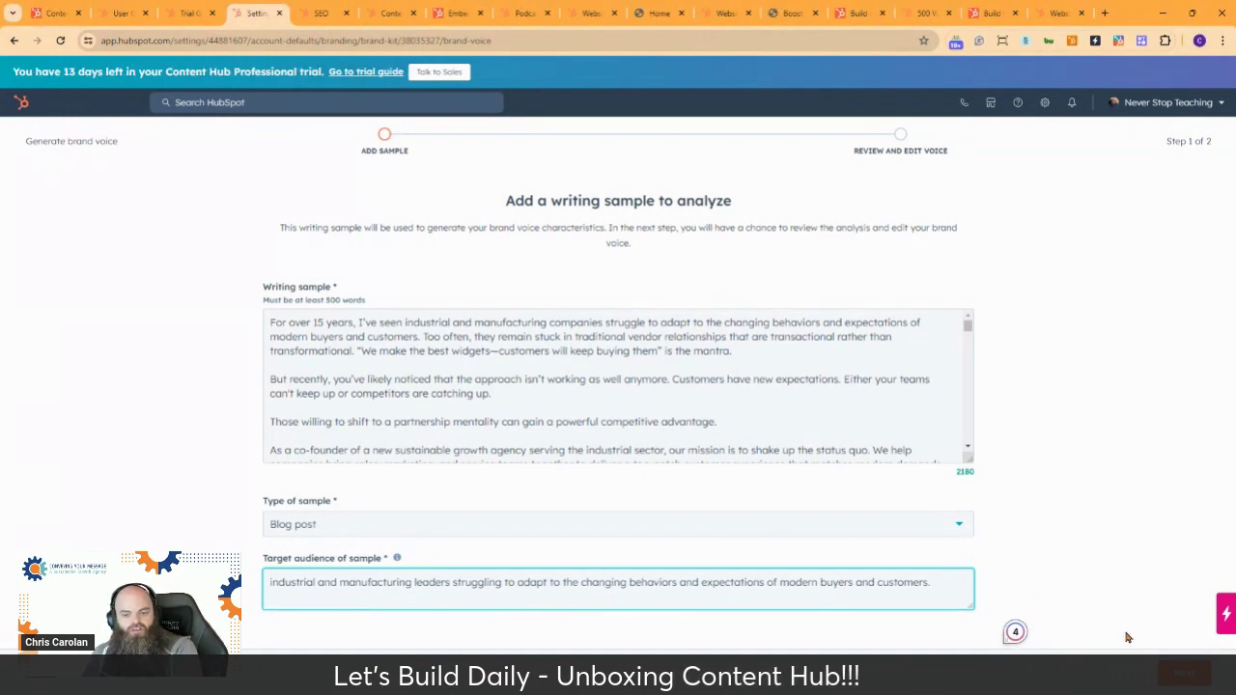
pyautogui.click(1195, 673)
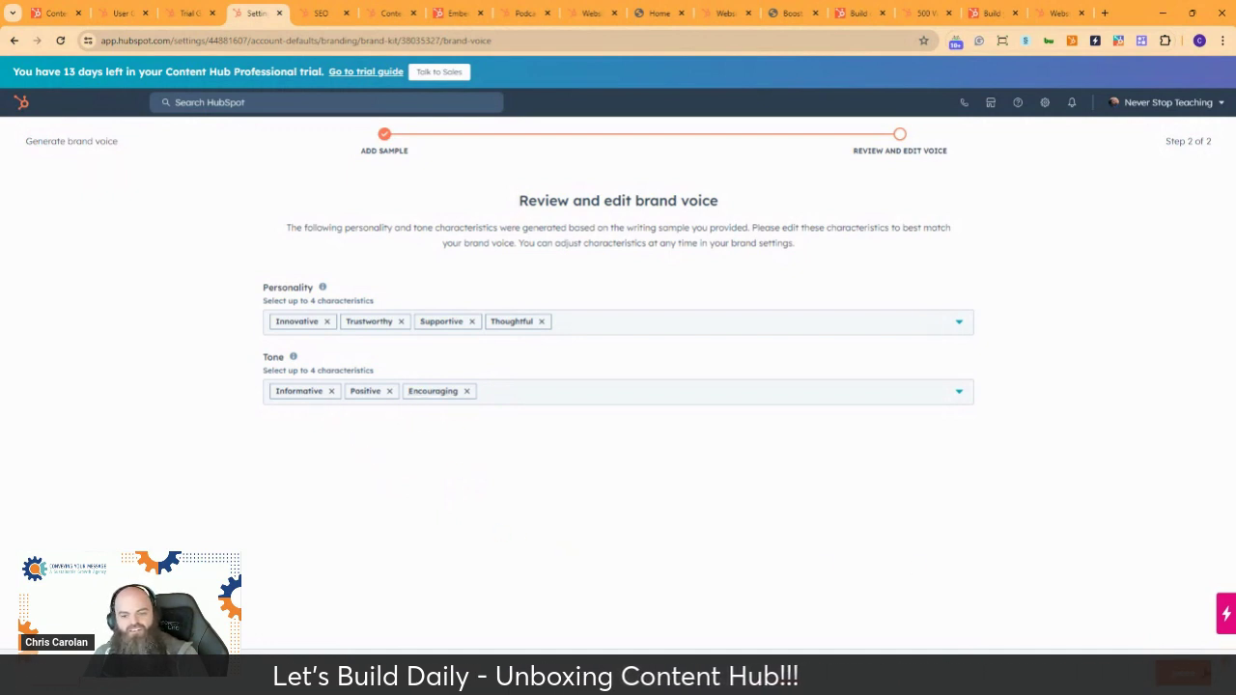
# Save the generated brand voice and expand its Context section
pyautogui.click(1189, 676)
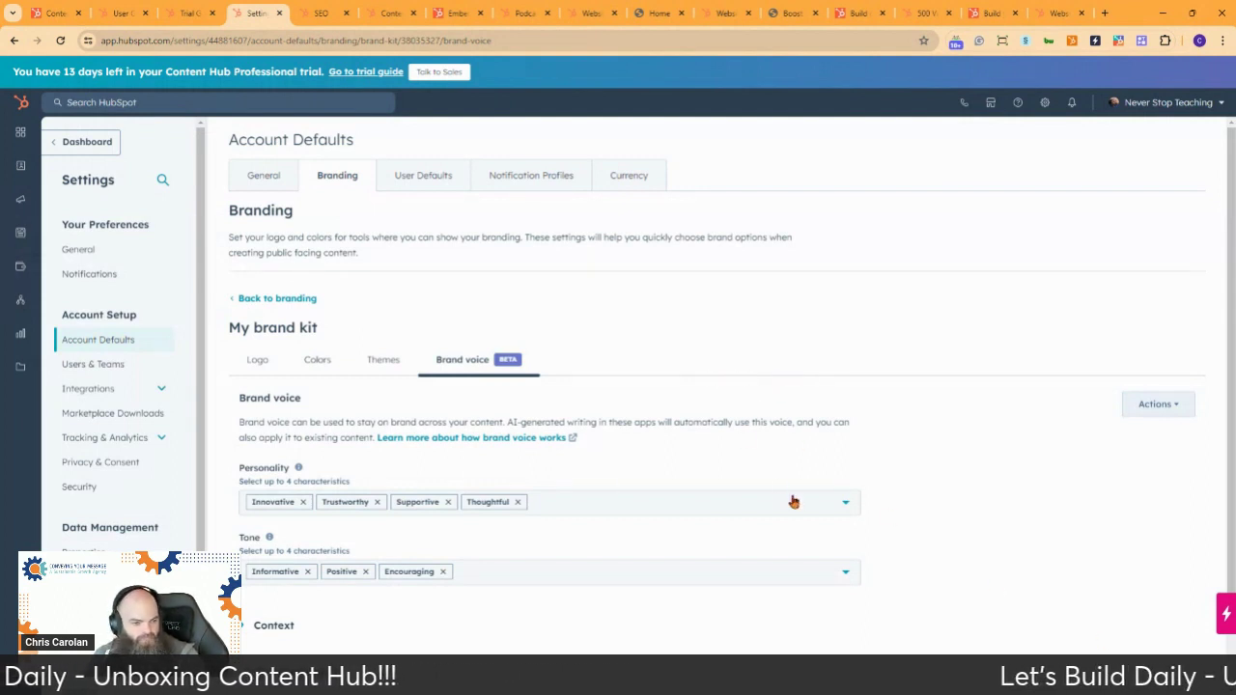
pyautogui.scroll(-1, 830, 487)
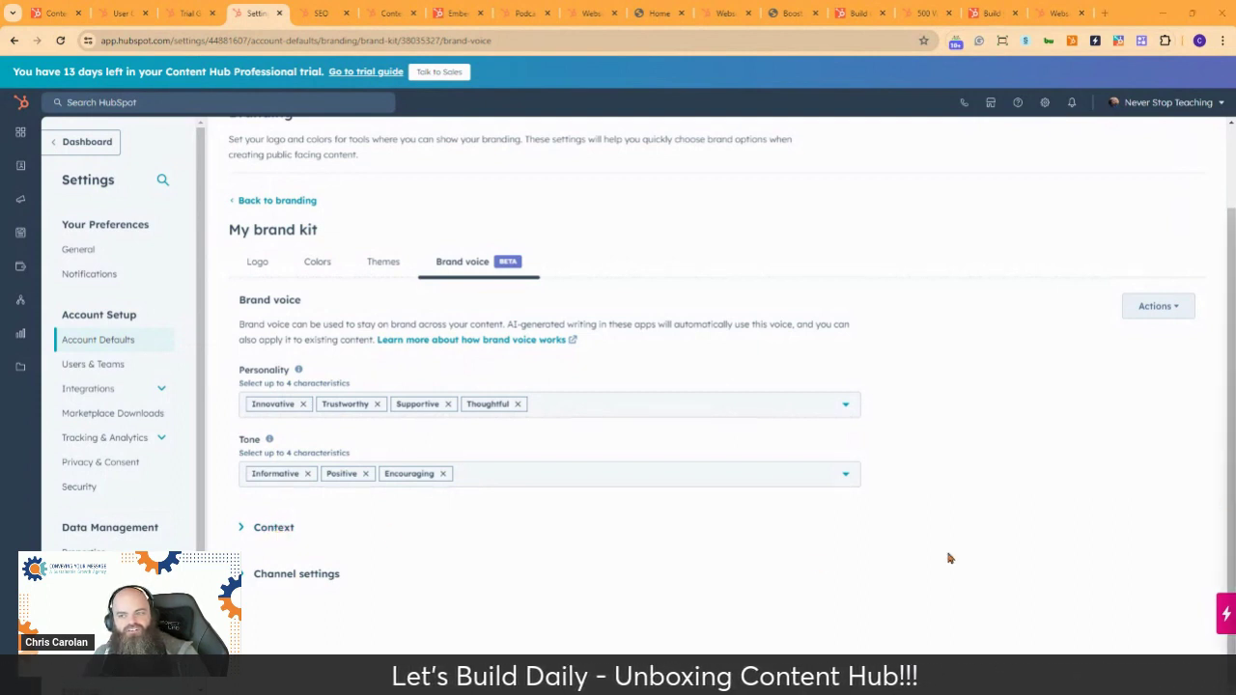
pyautogui.click(275, 532)
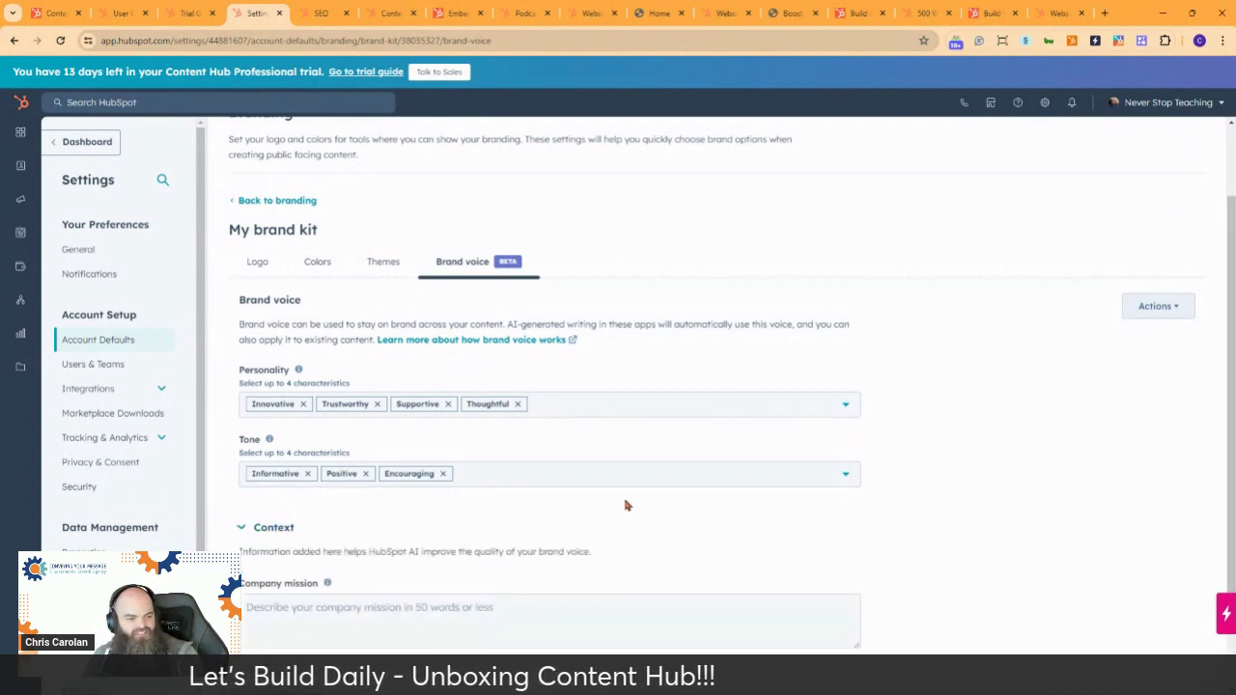
pyautogui.scroll(-1, 626, 505)
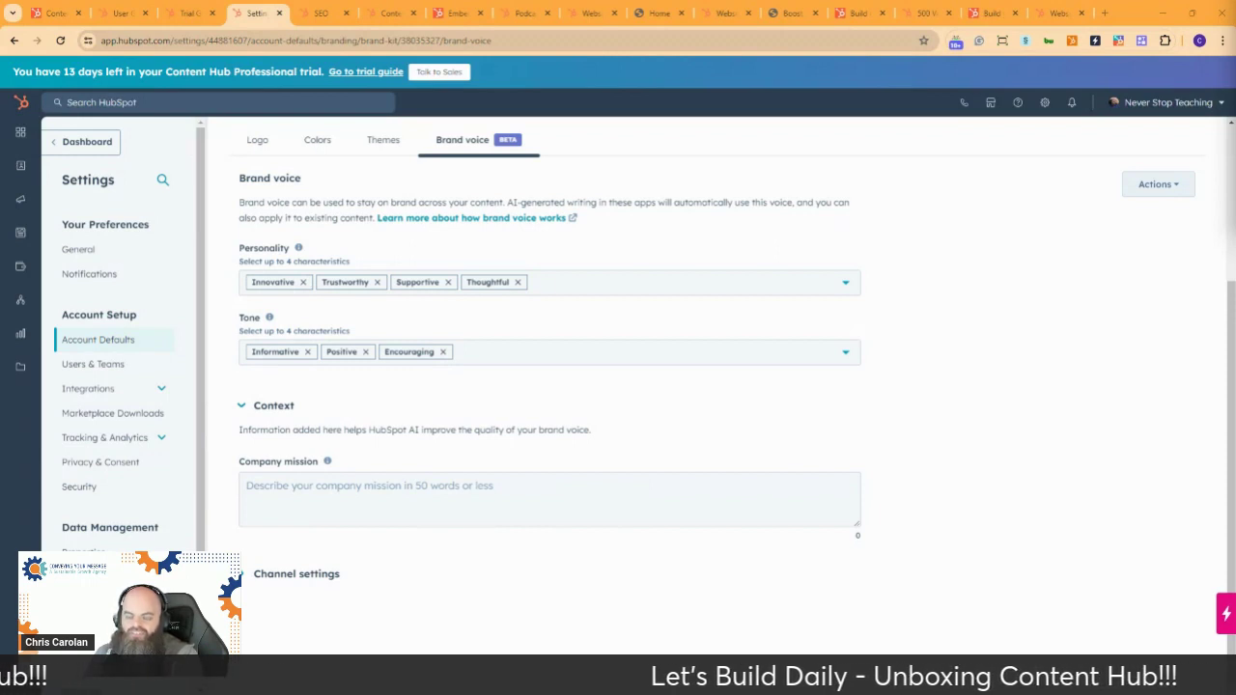
# Paste the company mission about helping industrial and manufacturing companies grow
pyautogui.click(339, 485)
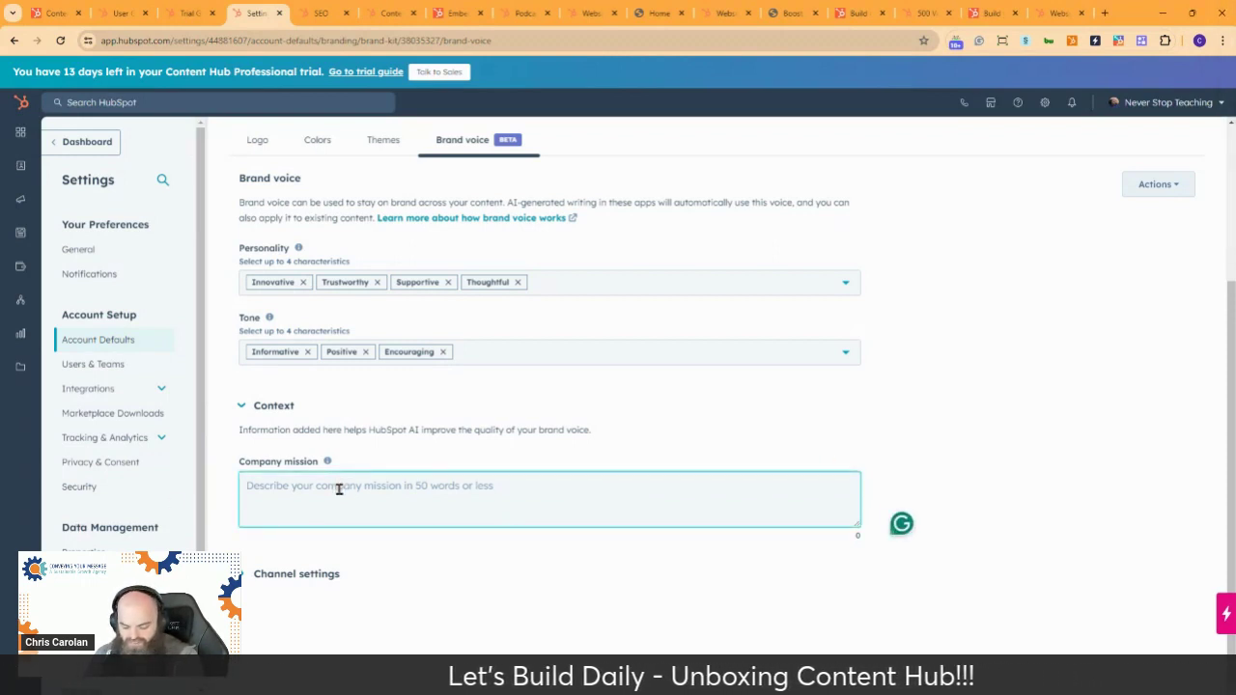
pyautogui.write('We help industrial and manufacturing companies grow by bringing sales, marketing, and service teams together to deliver a customer experience that matches modern expectations.')
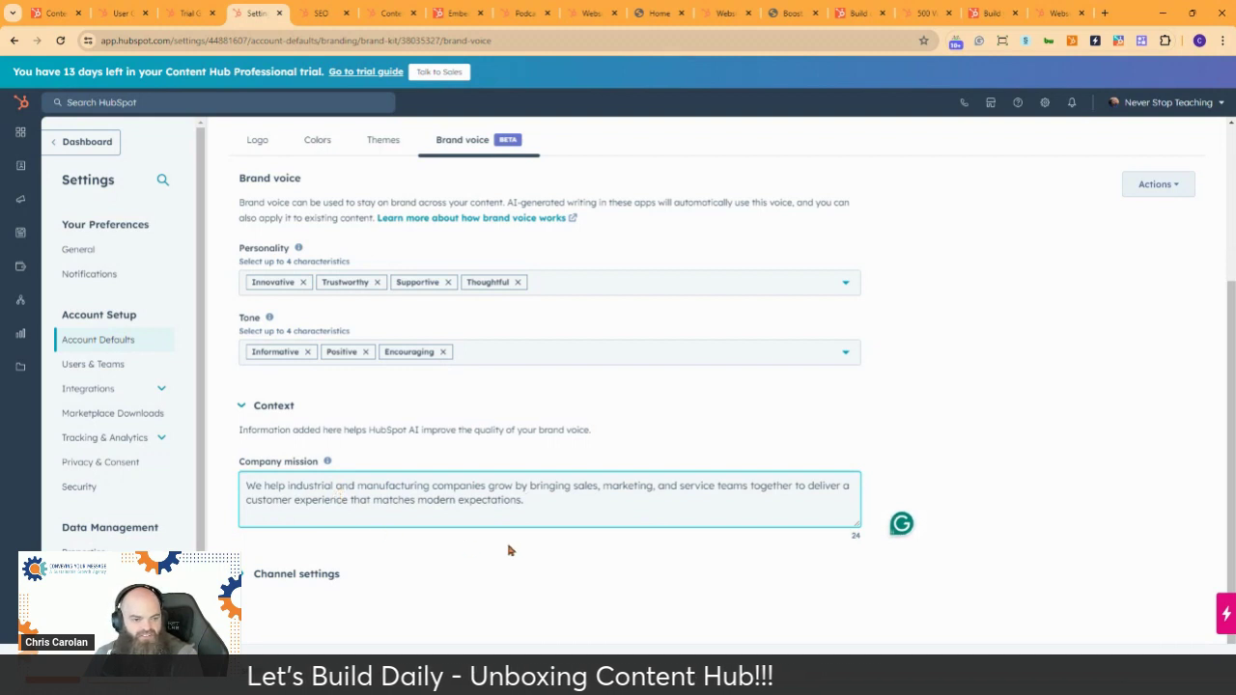
pyautogui.click(280, 673)
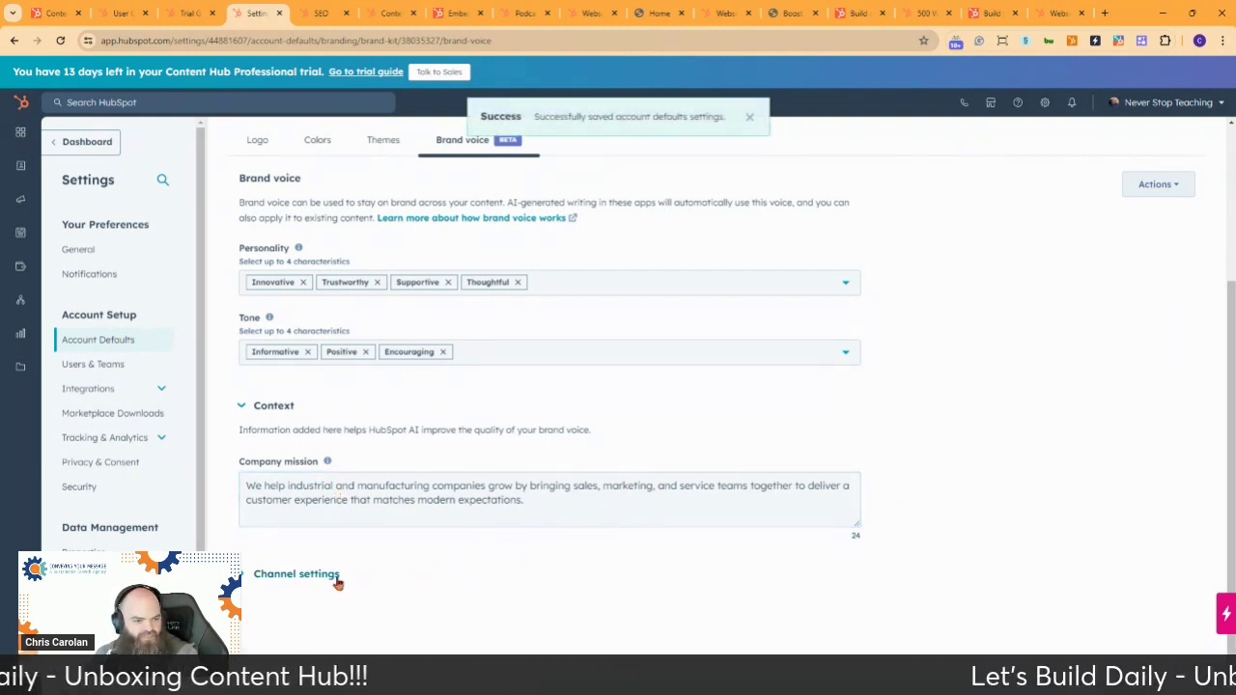
# Expand Channel settings to review the Blog and Pages channels
pyautogui.click(338, 579)
pyautogui.scroll(-1, 492, 536)
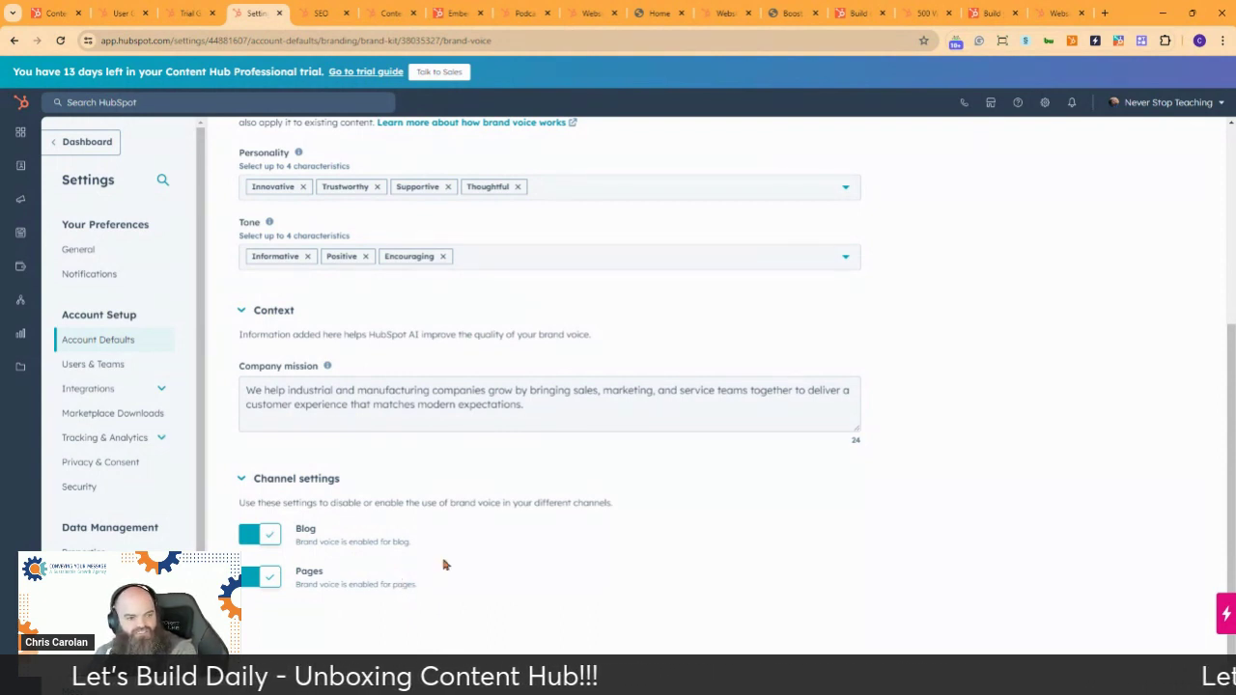
pyautogui.scroll(4, 444, 563)
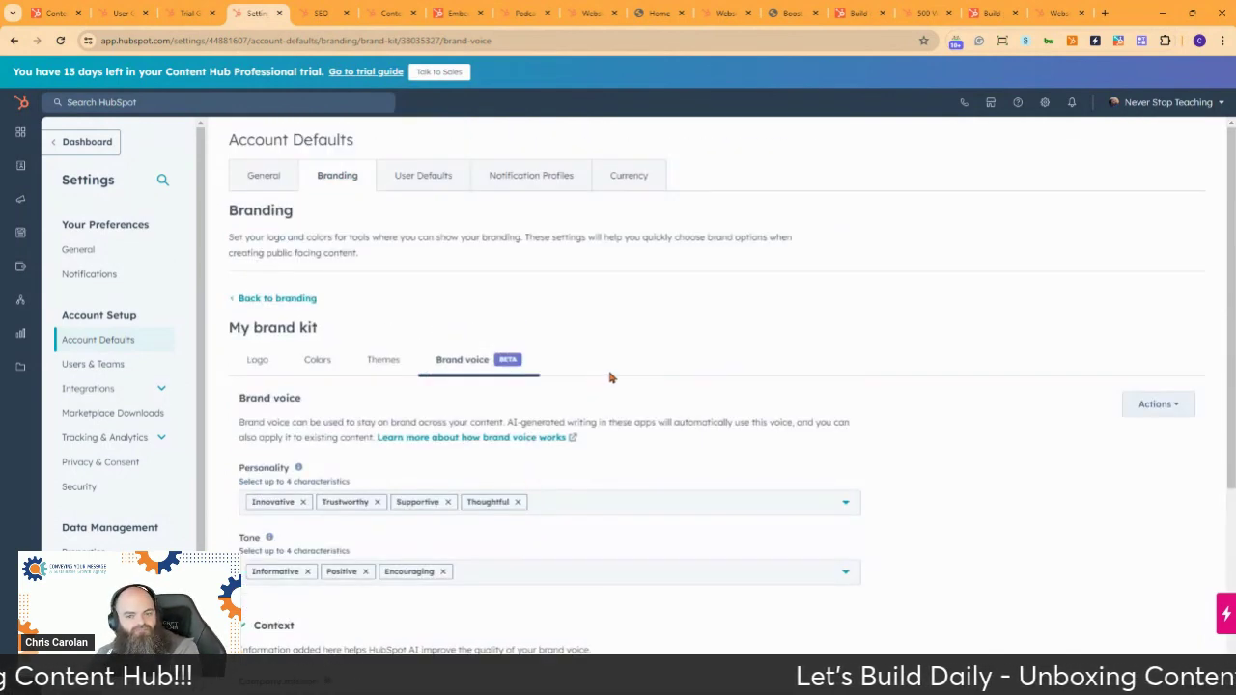
pyautogui.scroll(-3, 622, 371)
# Check the brand voice actions menu, then go back to the Trial Guide tab
pyautogui.click(1158, 150)
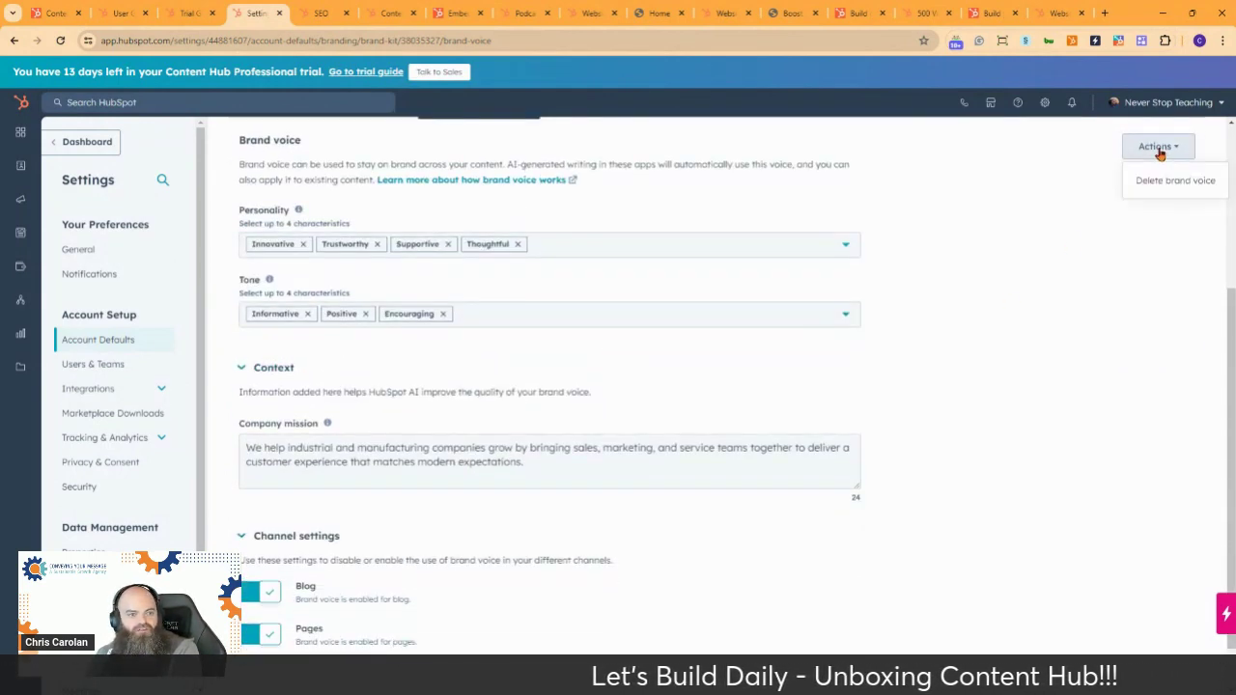
pyautogui.click(1158, 151)
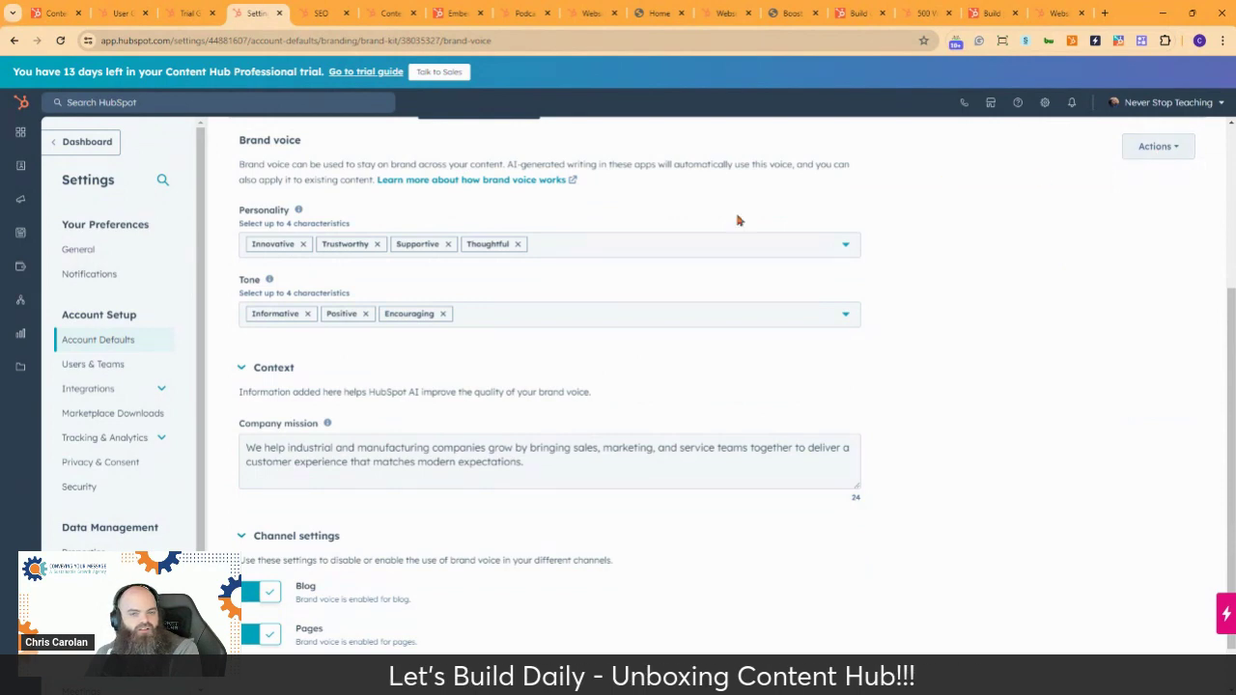
pyautogui.scroll(3, 714, 212)
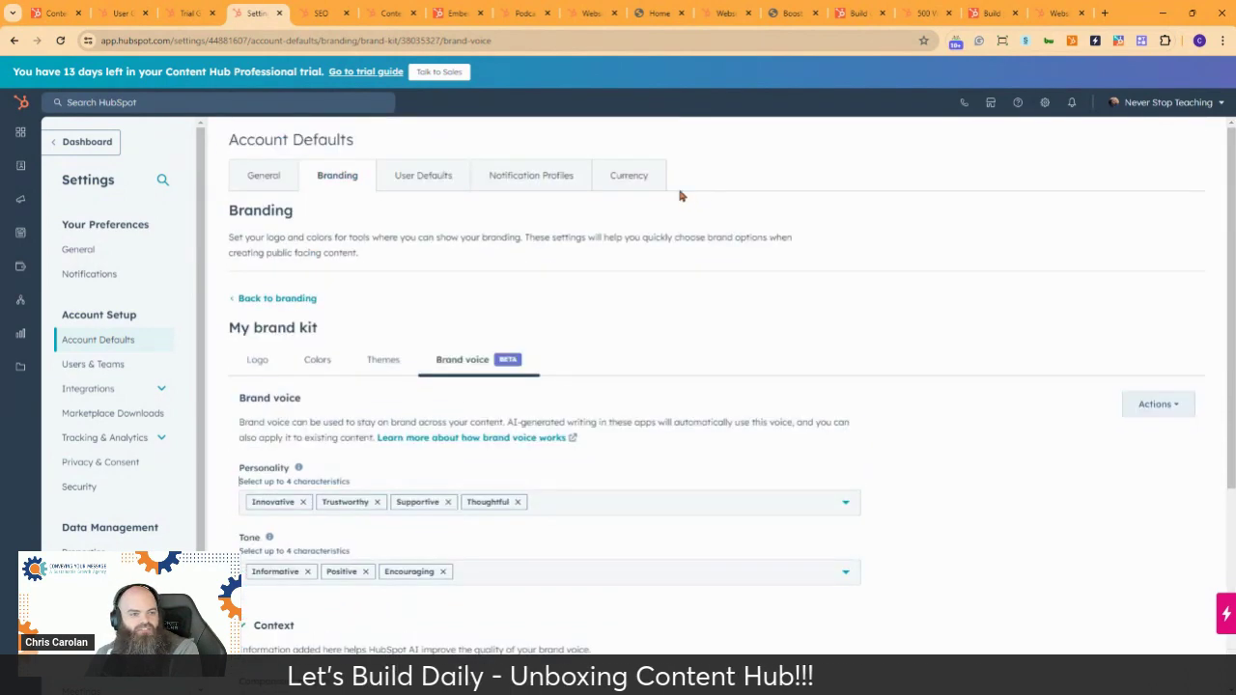
pyautogui.click(186, 14)
# Complete the membership blog teaser, smart content and translated content Personalization tasks, then show Website pages
pyautogui.scroll(-1, 513, 357)
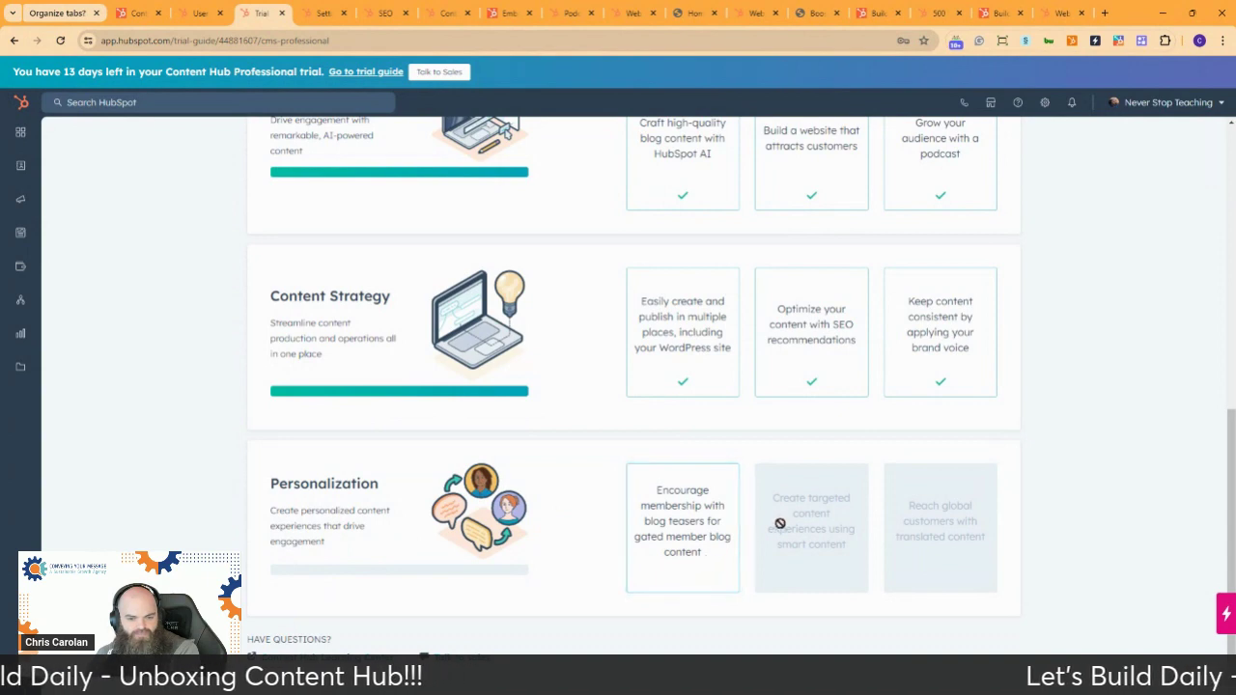
pyautogui.moveTo(807, 545)
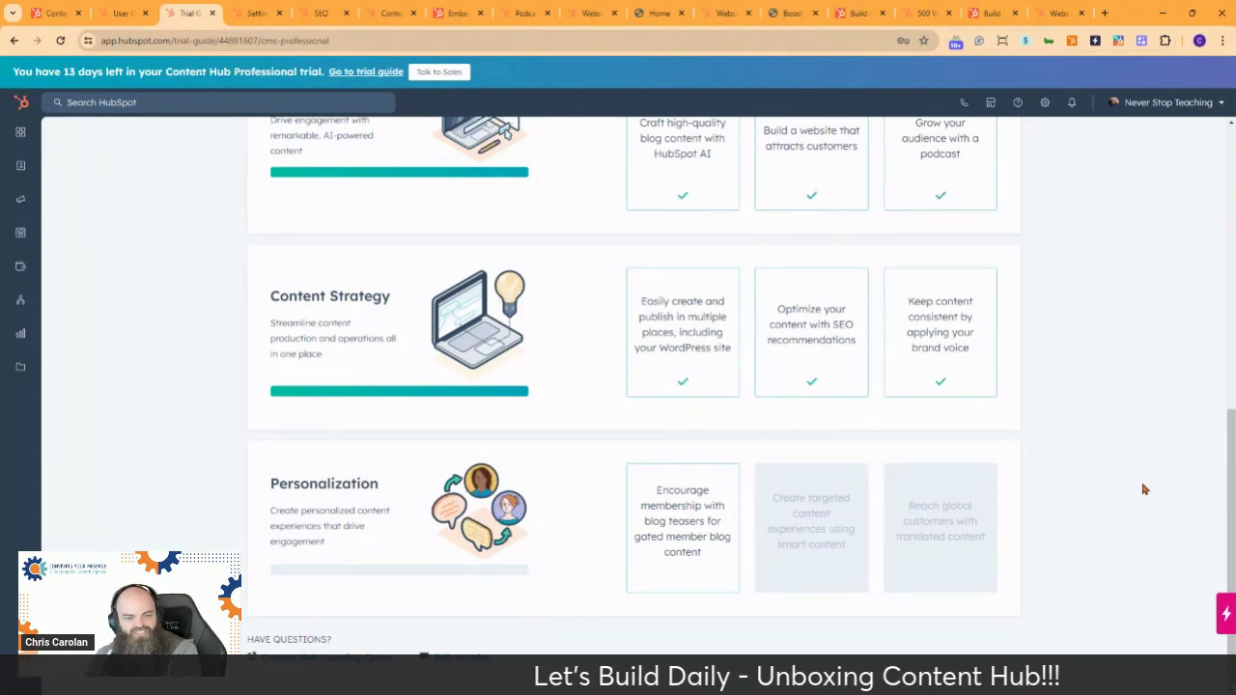
pyautogui.click(676, 523)
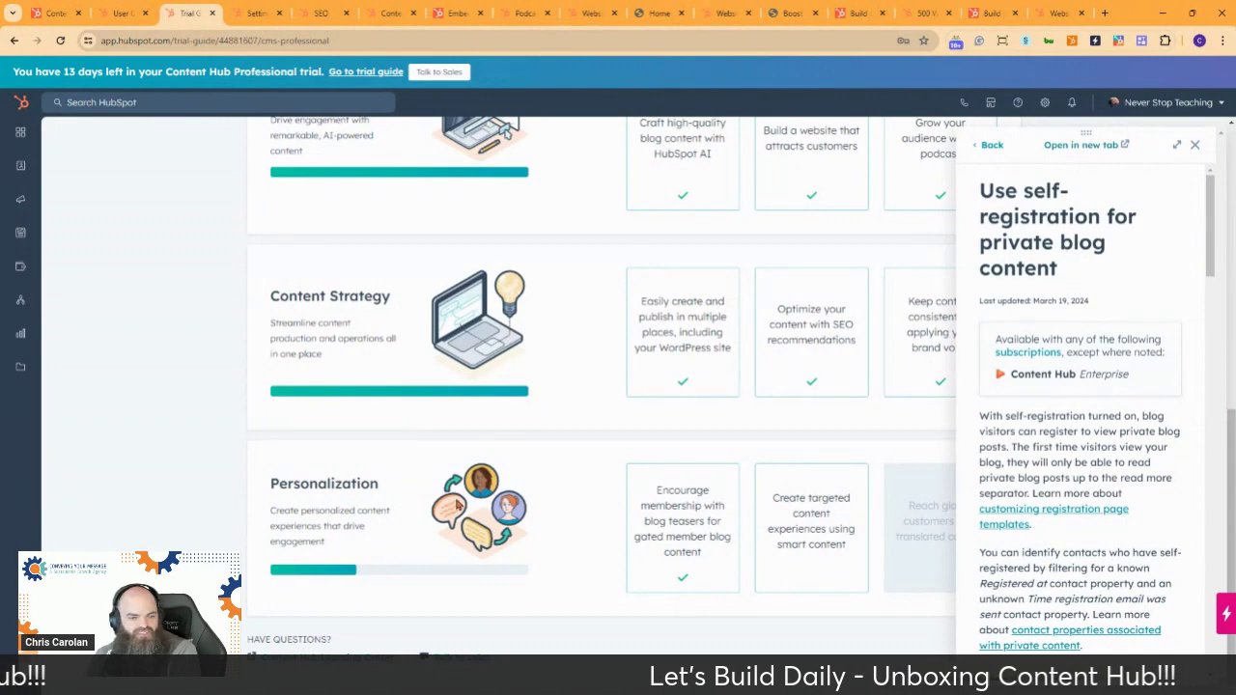
pyautogui.scroll(-10, 1051, 446)
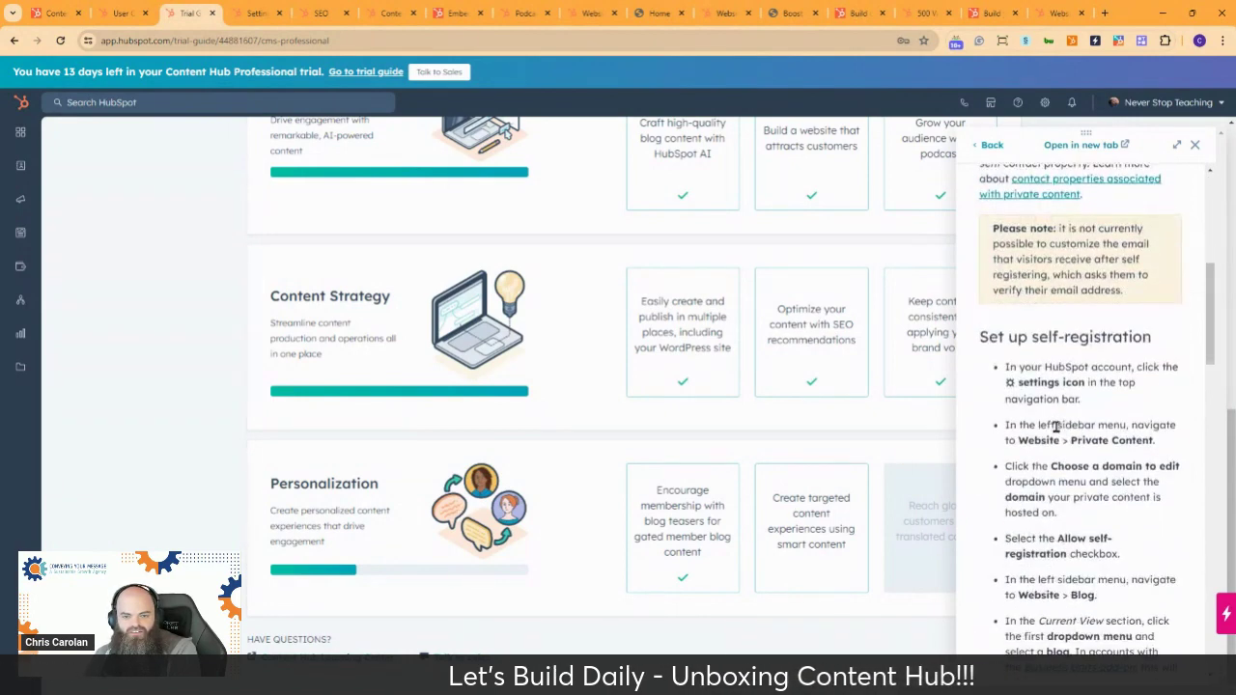
pyautogui.click(811, 531)
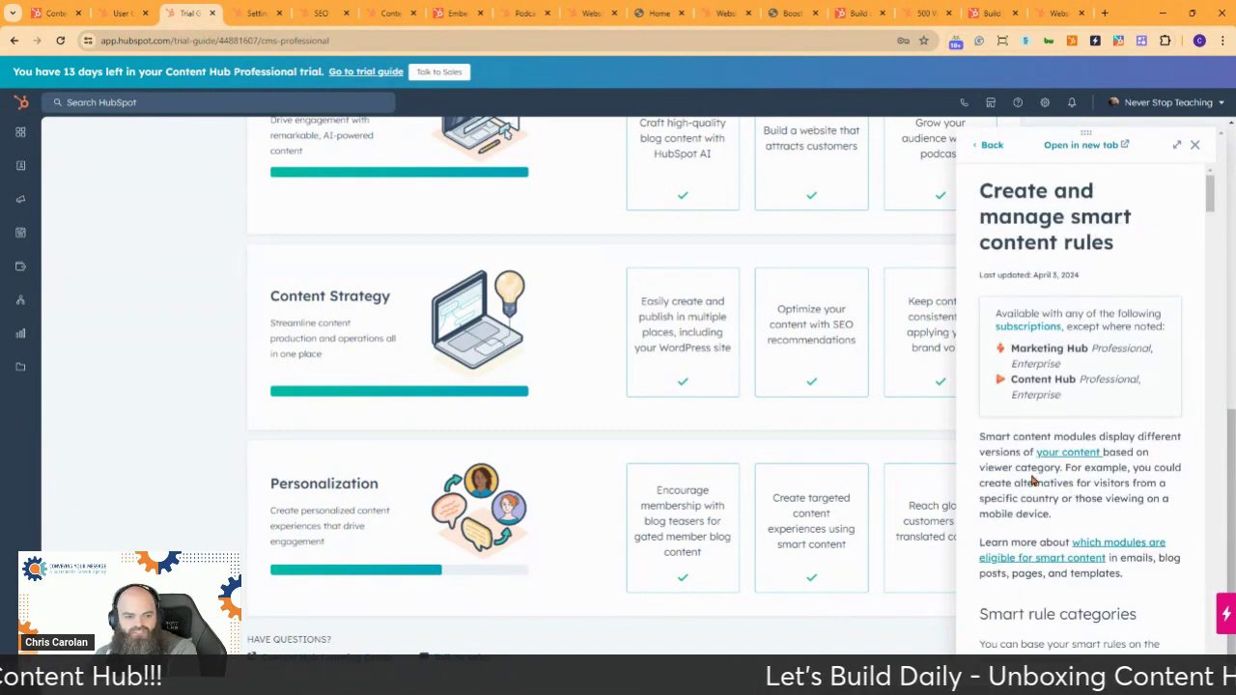
pyautogui.click(927, 543)
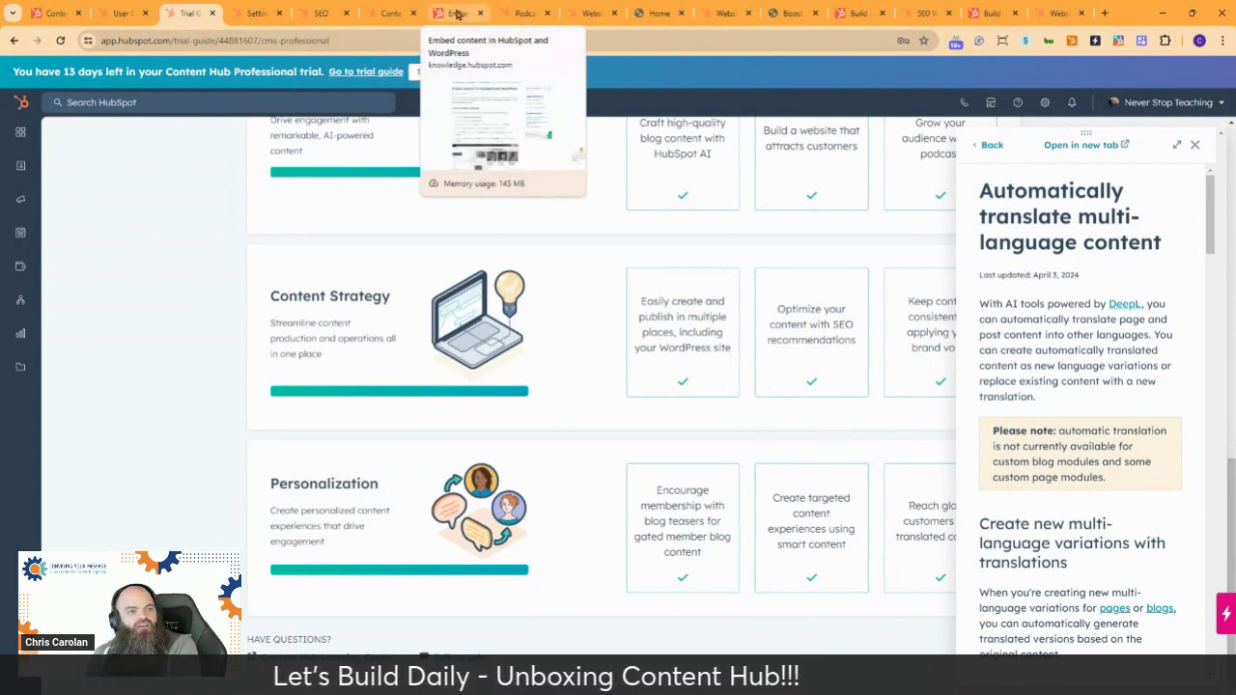
pyautogui.click(589, 12)
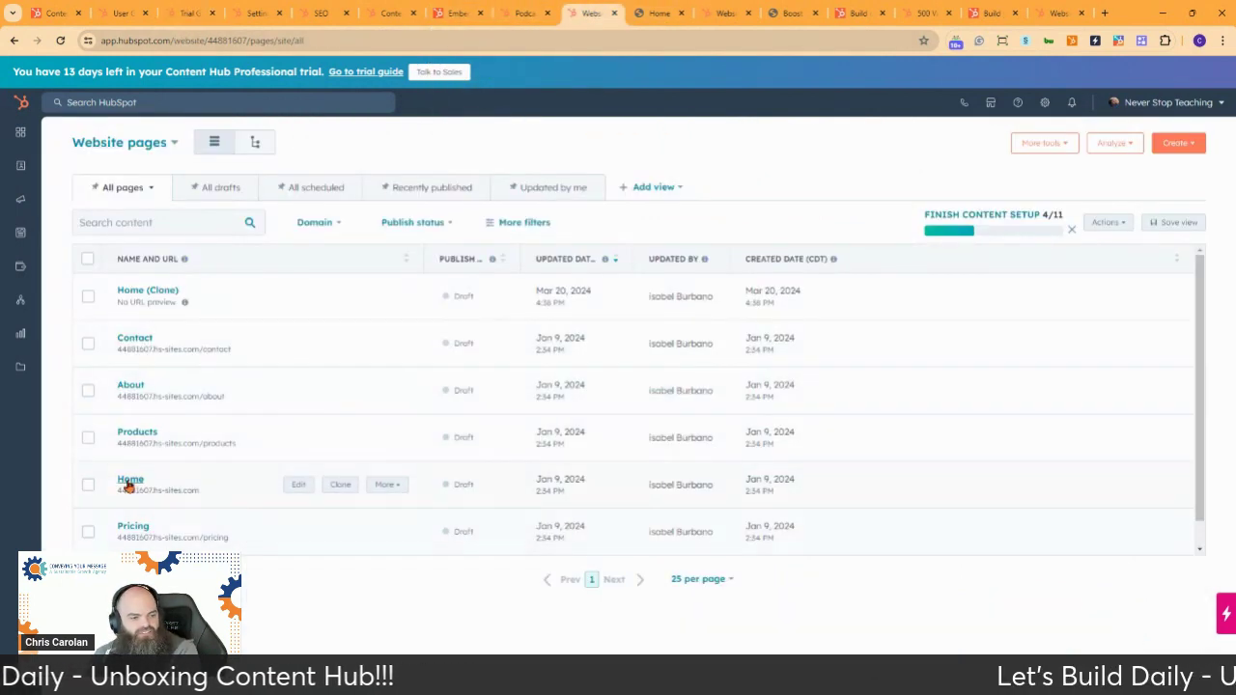
# Open the Home page in the editor and cancel the Let's Build Daily embed edit
pyautogui.click(130, 480)
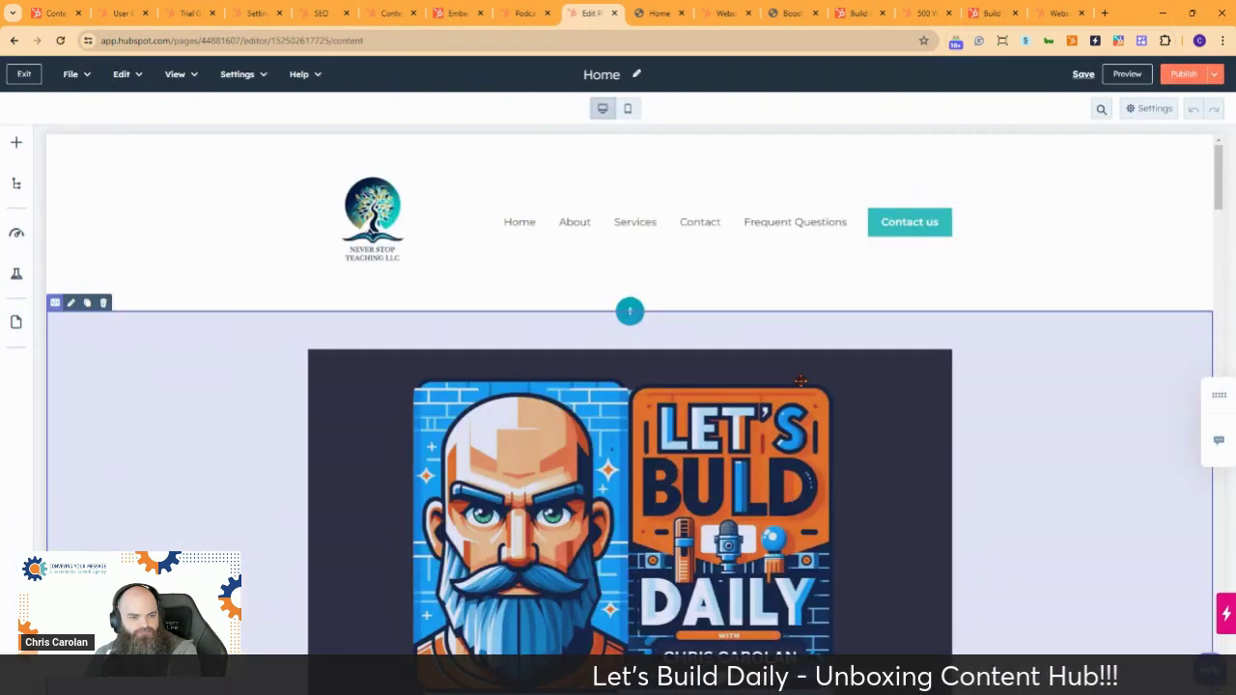
pyautogui.scroll(-3, 799, 363)
pyautogui.scroll(3, 605, 334)
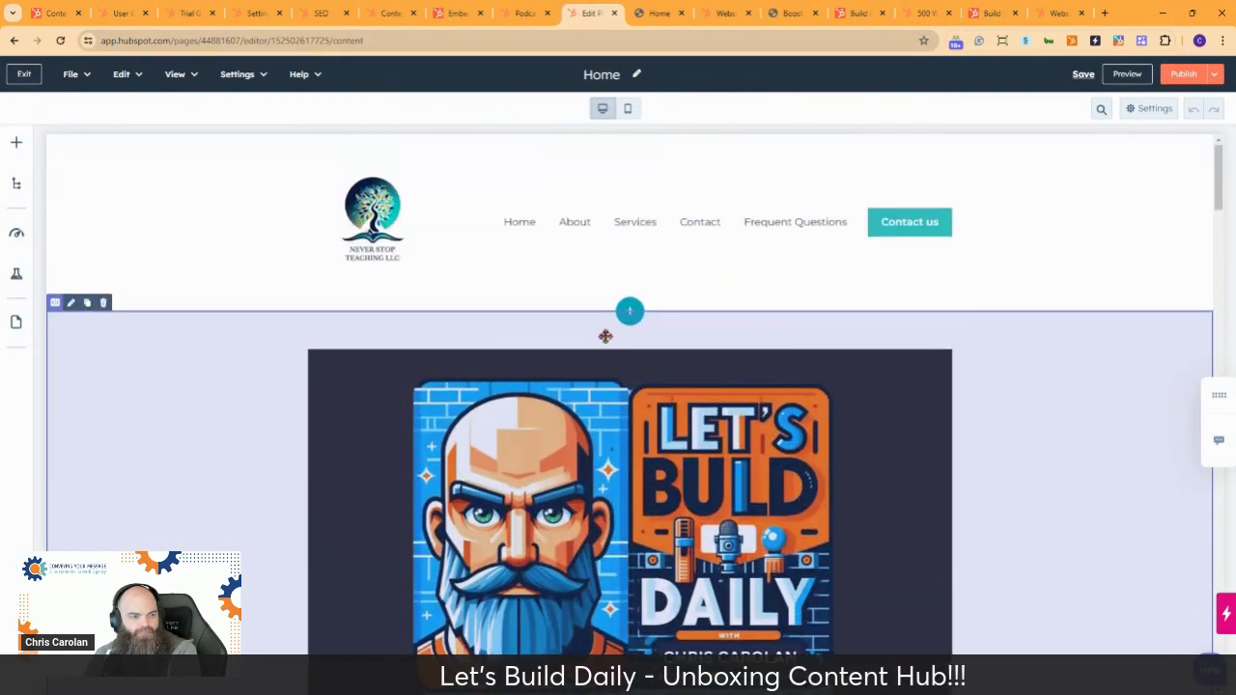
pyautogui.click(215, 427)
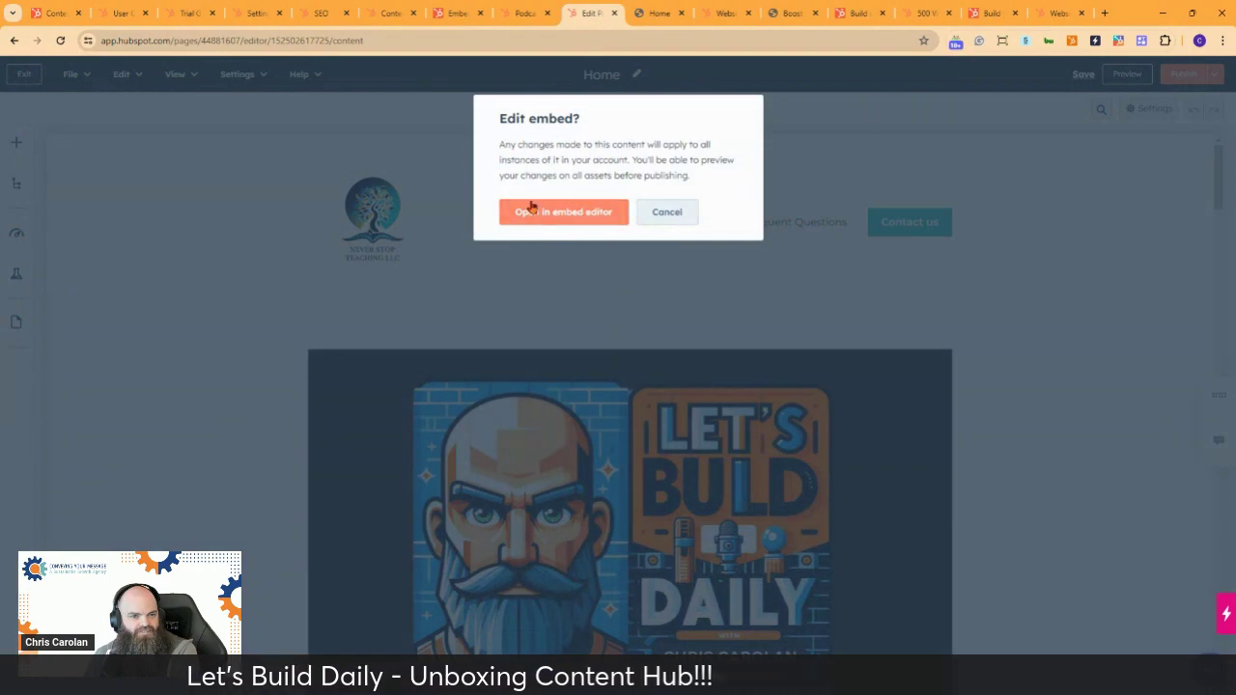
pyautogui.click(666, 211)
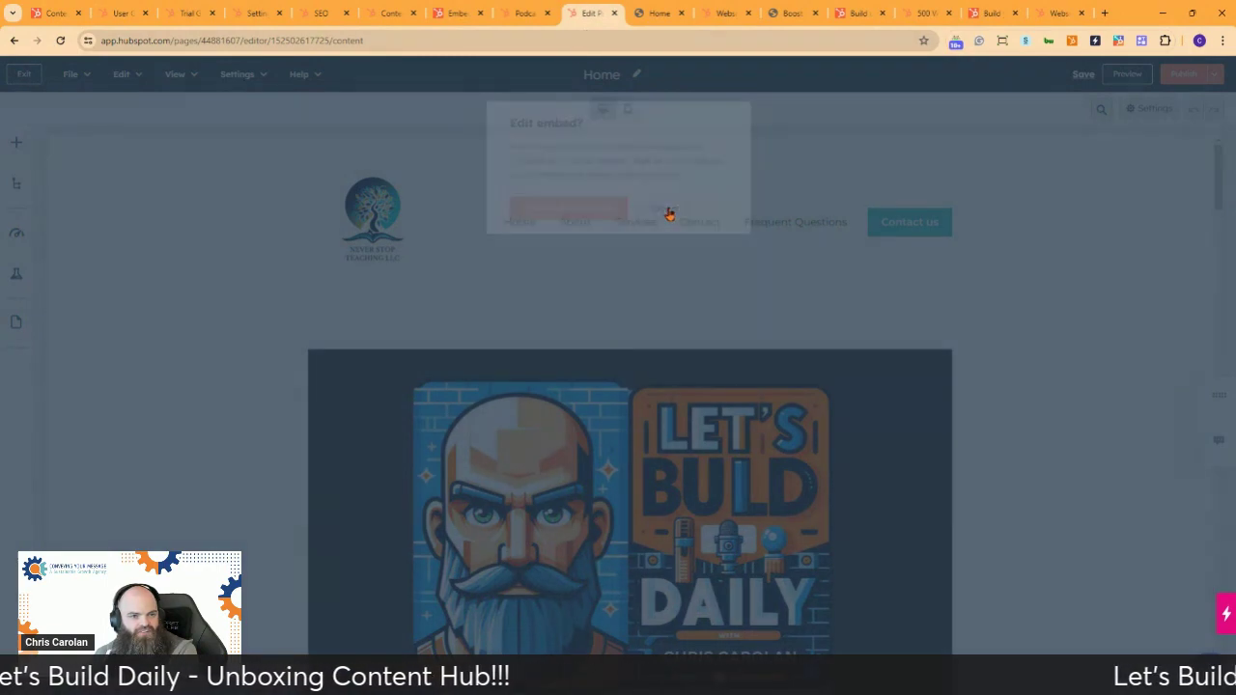
# Open the Transform Your Life text settings and browse the Page contents outline
pyautogui.scroll(-10, 224, 354)
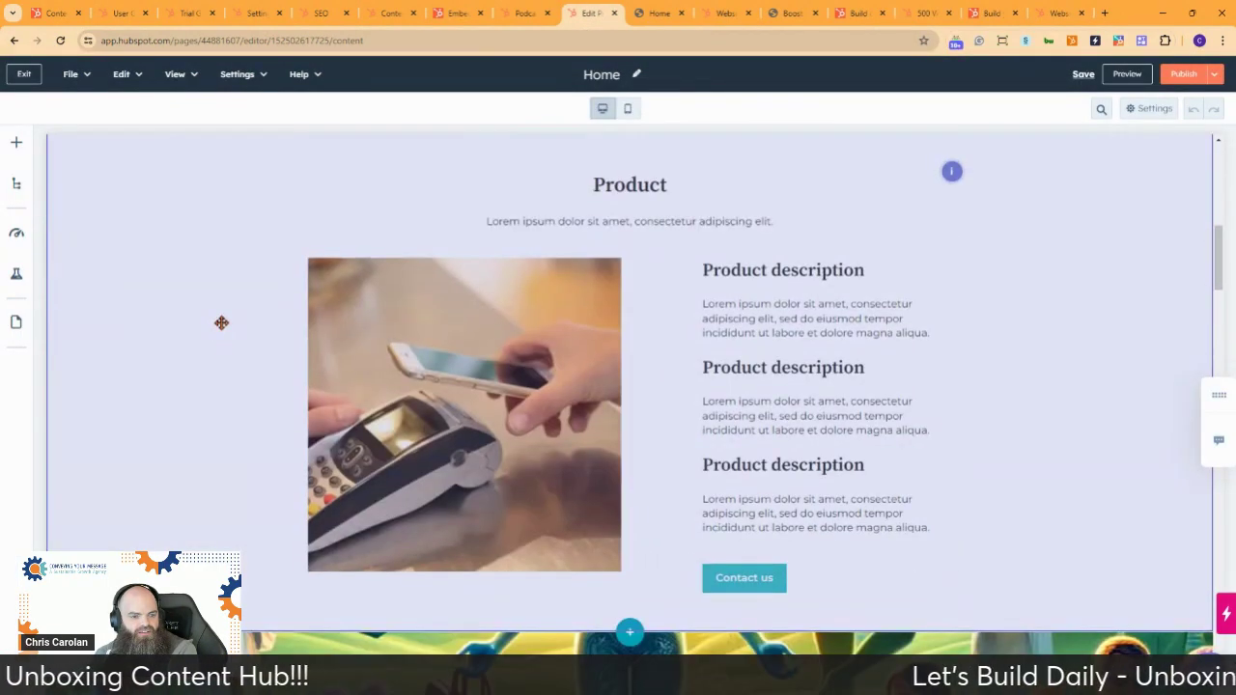
pyautogui.scroll(-5, 386, 430)
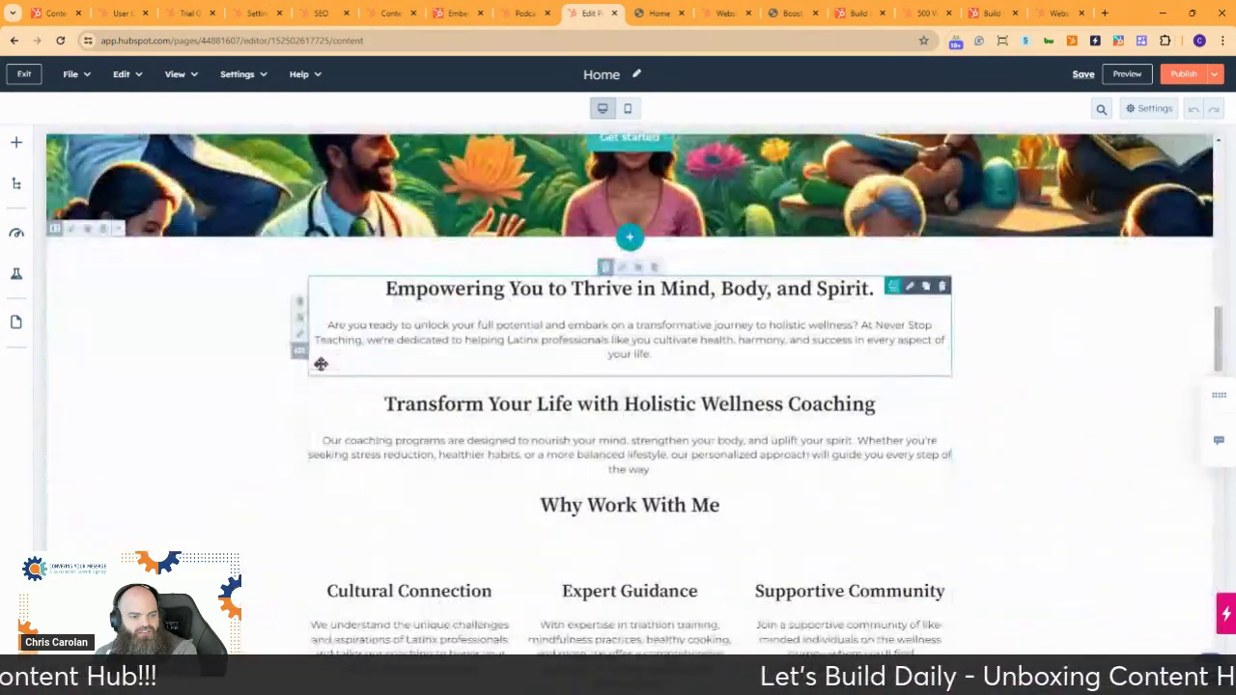
pyautogui.click(417, 431)
pyautogui.click(263, 430)
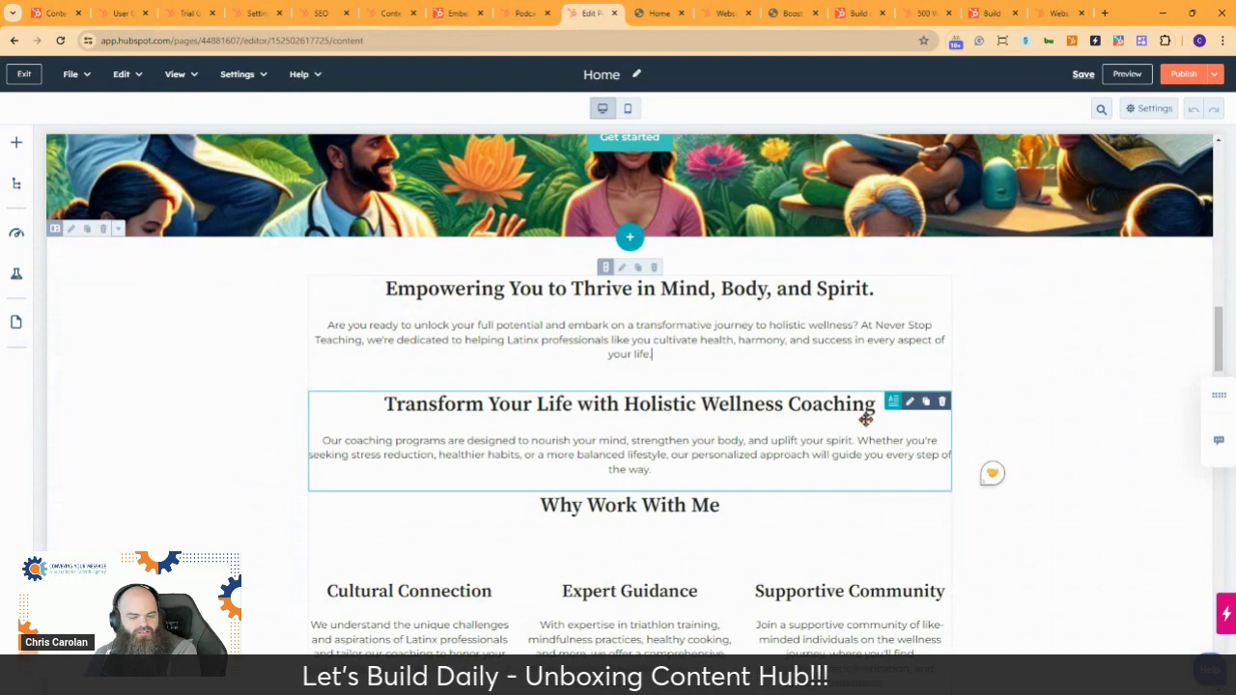
pyautogui.click(909, 402)
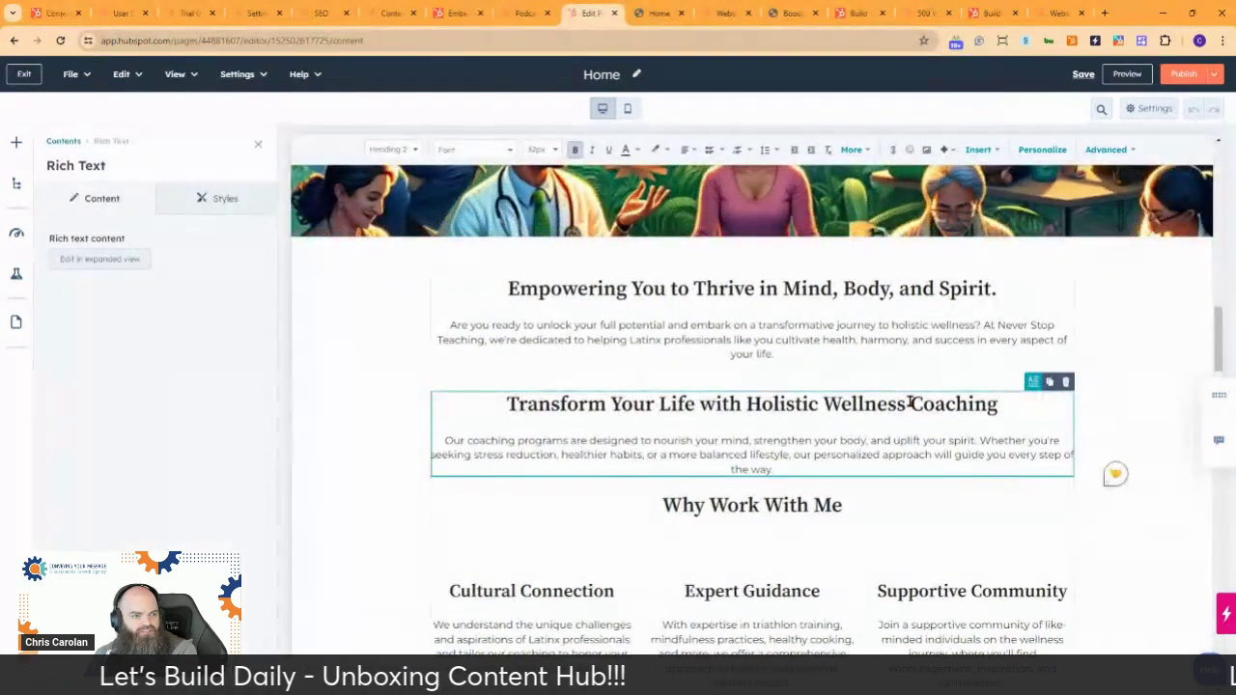
pyautogui.click(55, 141)
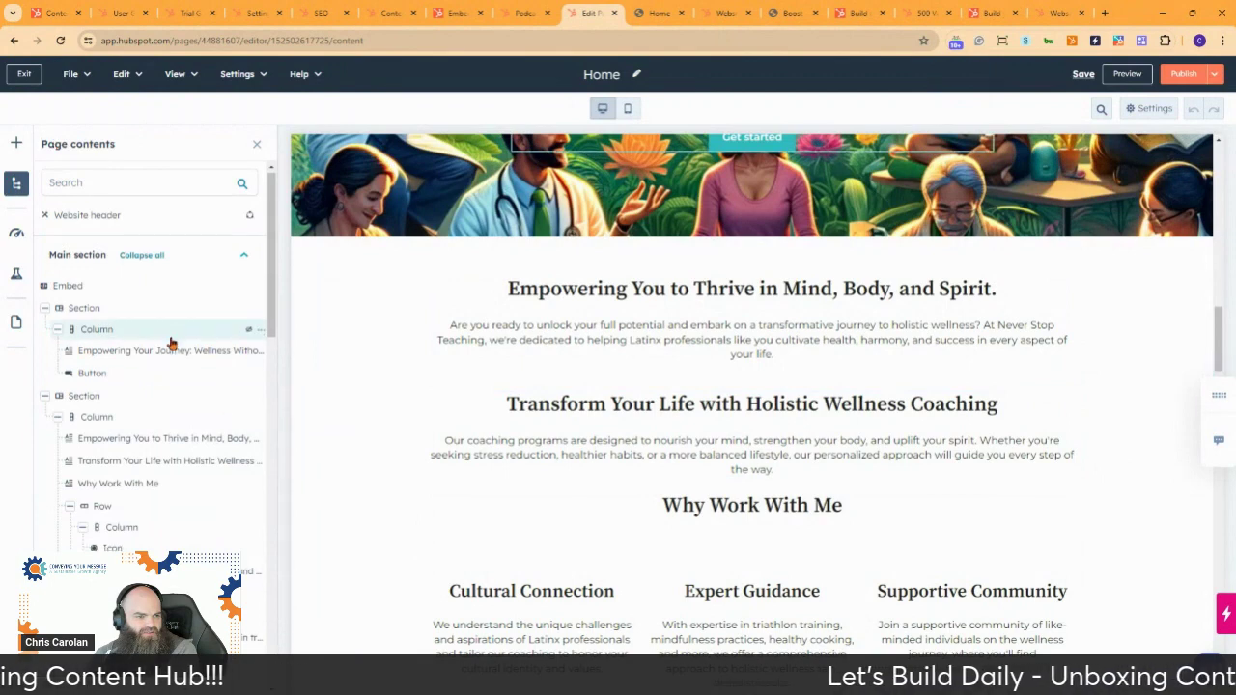
pyautogui.scroll(-5, 165, 328)
pyautogui.scroll(-2, 164, 322)
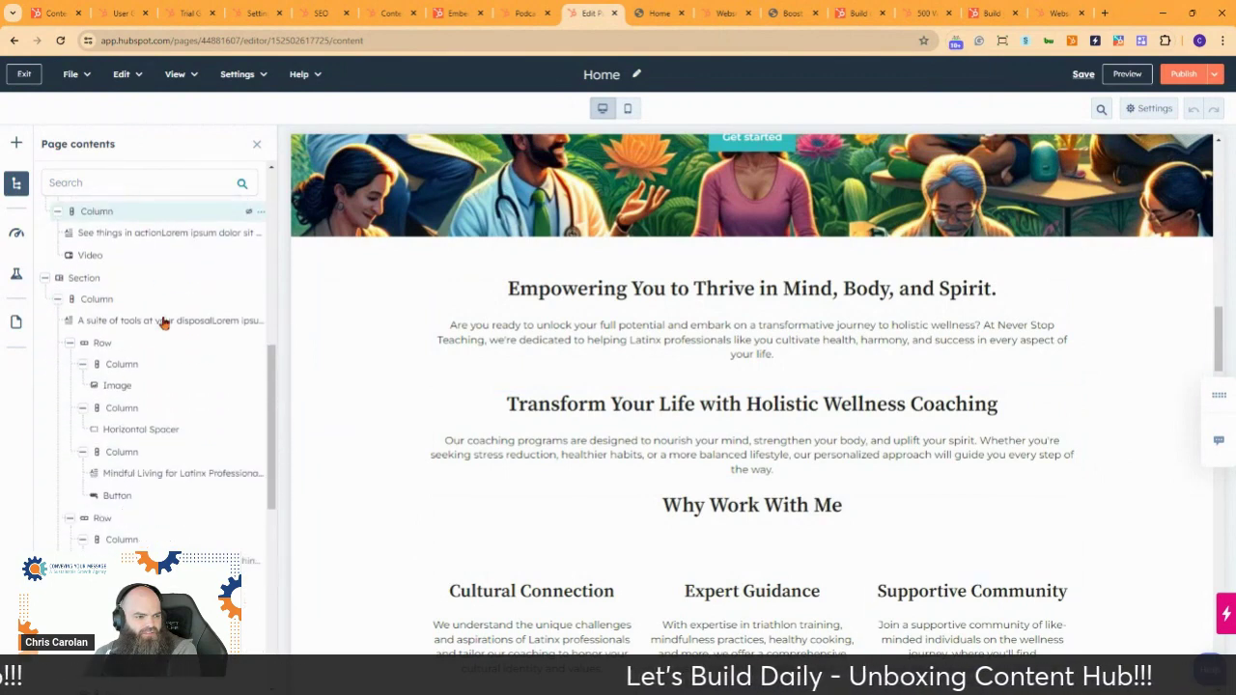
pyautogui.scroll(-3, 161, 322)
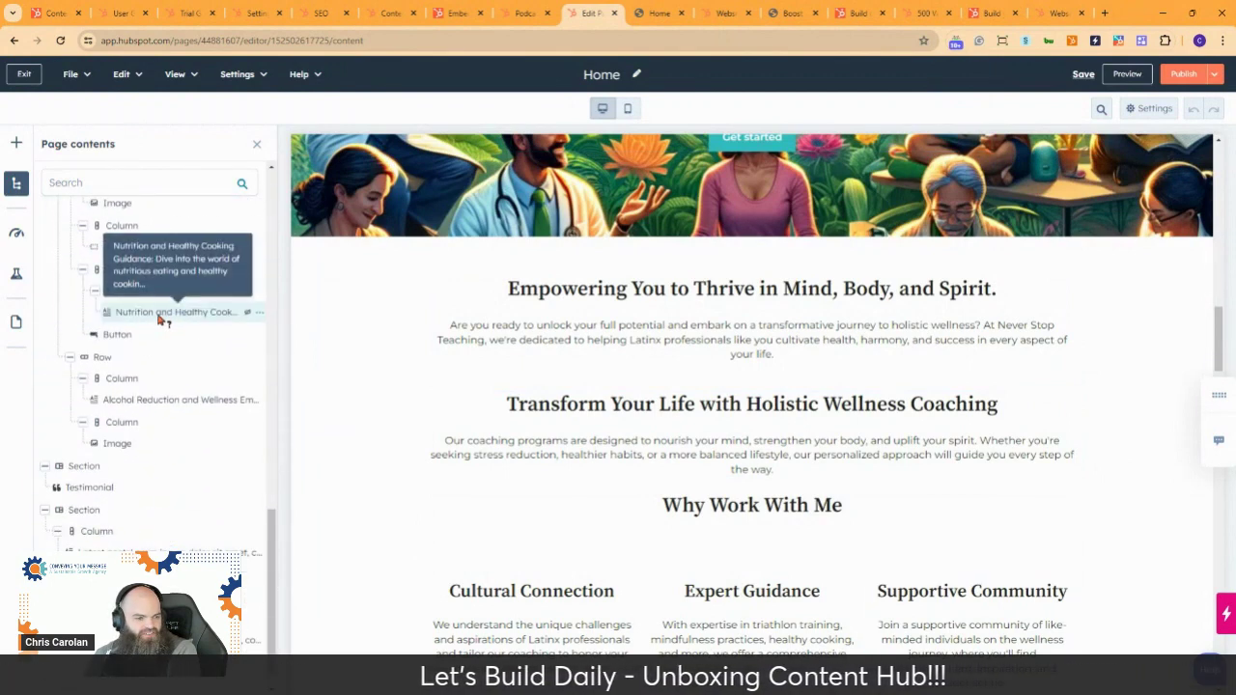
pyautogui.scroll(-1, 160, 320)
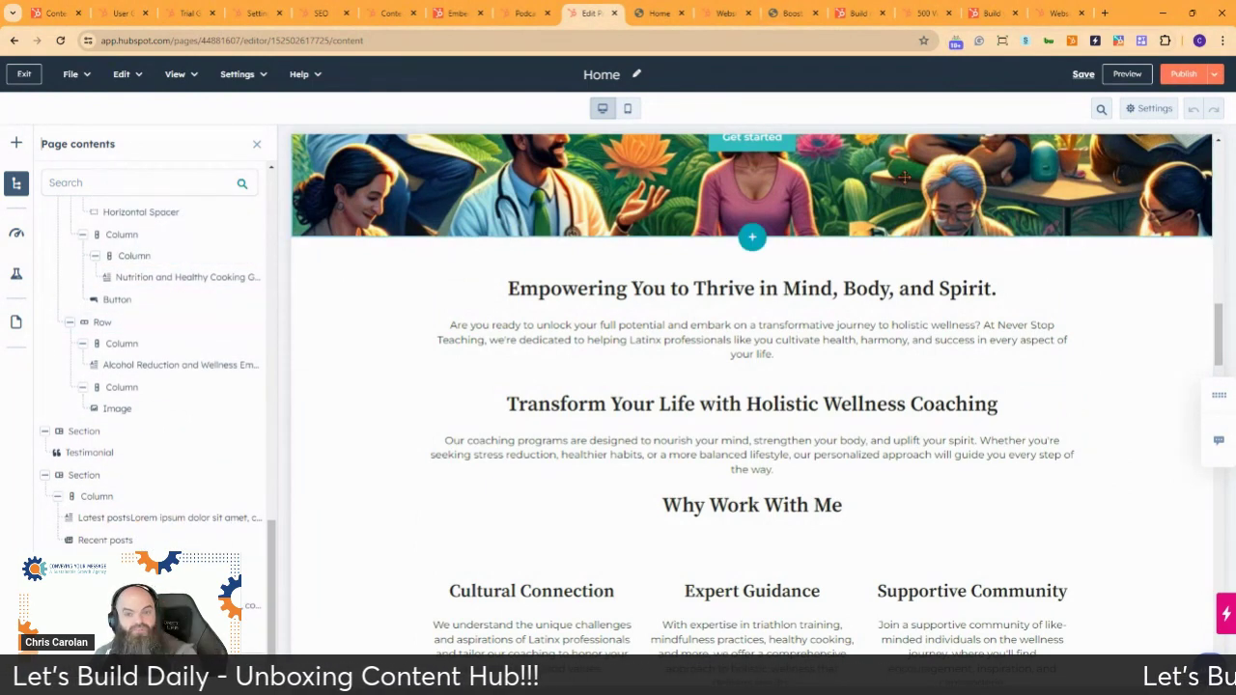
# Load the Delivered Portal overview page in a new tab and open it via HubSpot Tools > Edit Page
pyautogui.click(1104, 14)
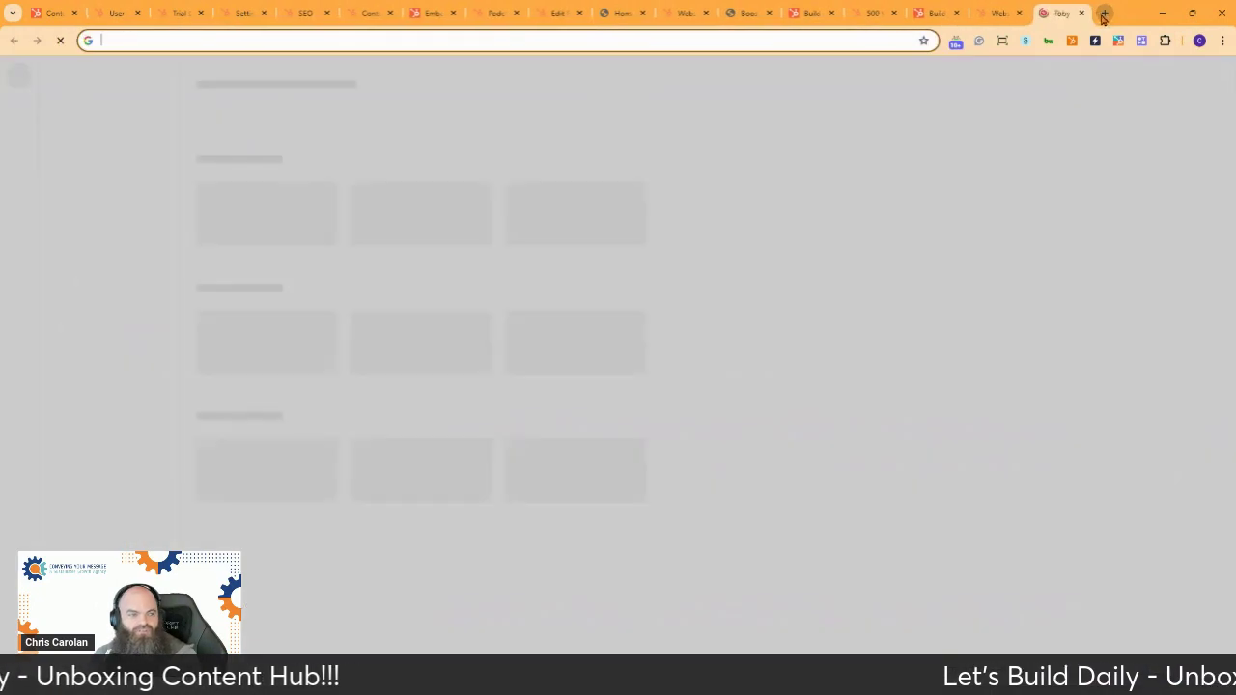
pyautogui.write('con')
pyautogui.press('Return')
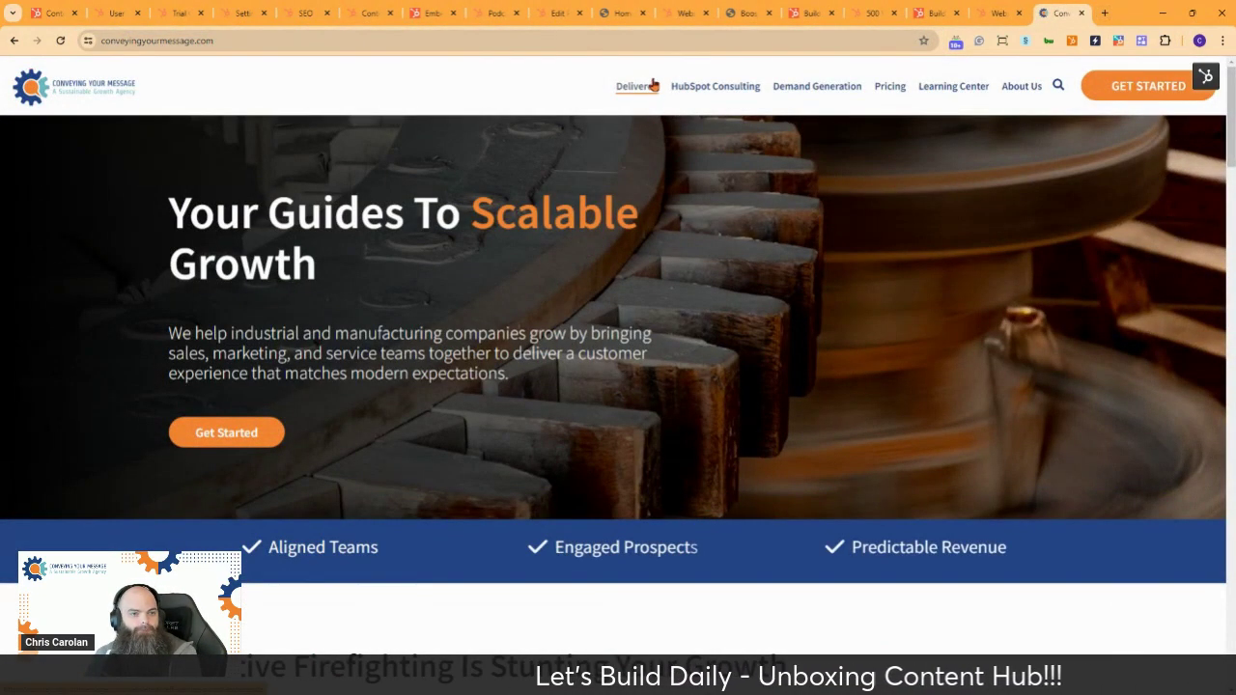
pyautogui.click(561, 45)
pyautogui.write('customer.')
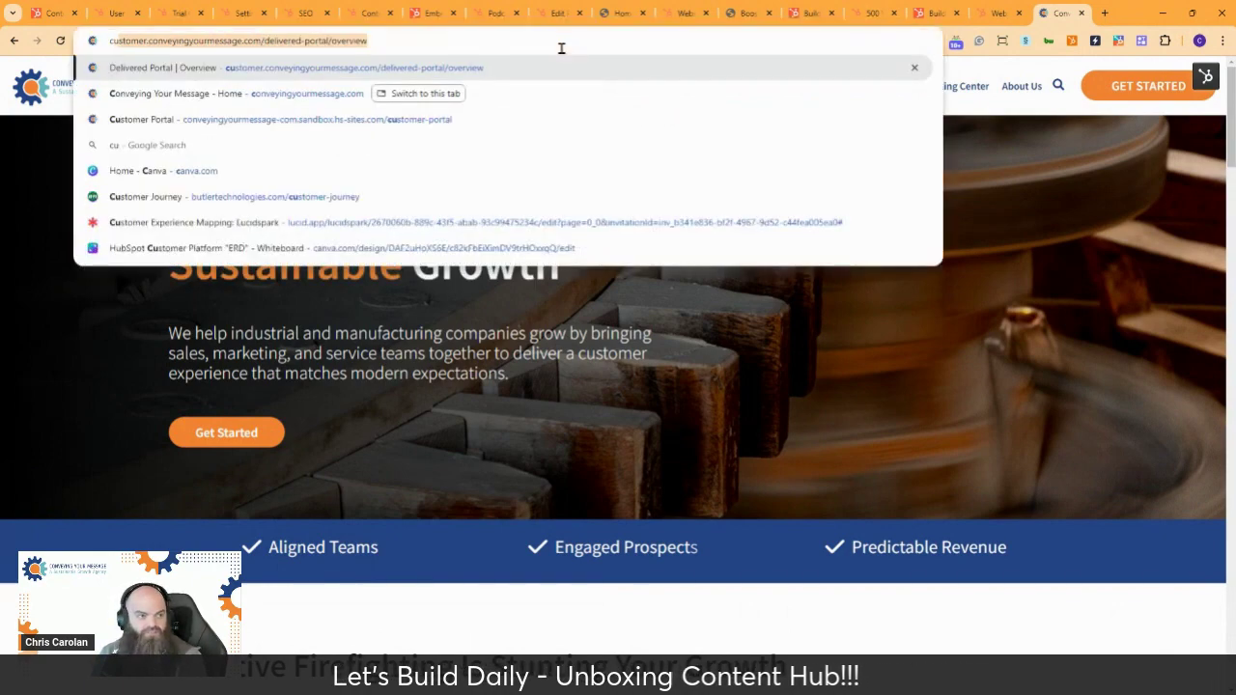
pyautogui.press('Return')
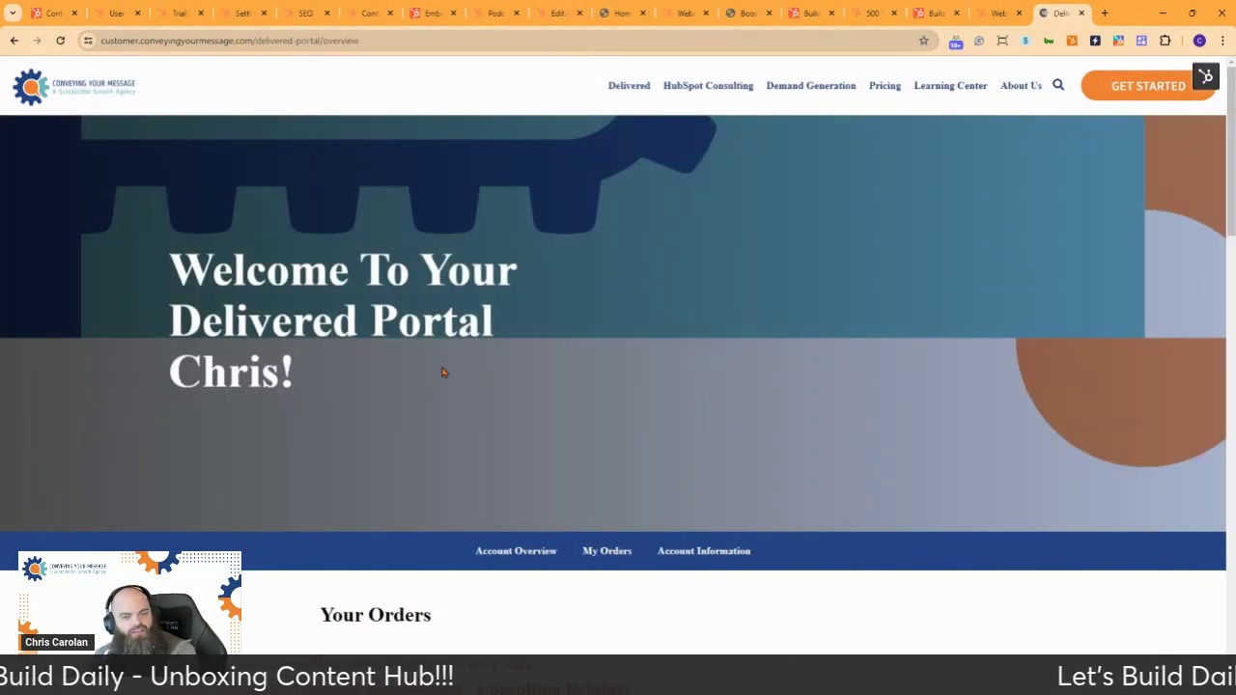
pyautogui.scroll(-2, 443, 372)
pyautogui.click(1203, 77)
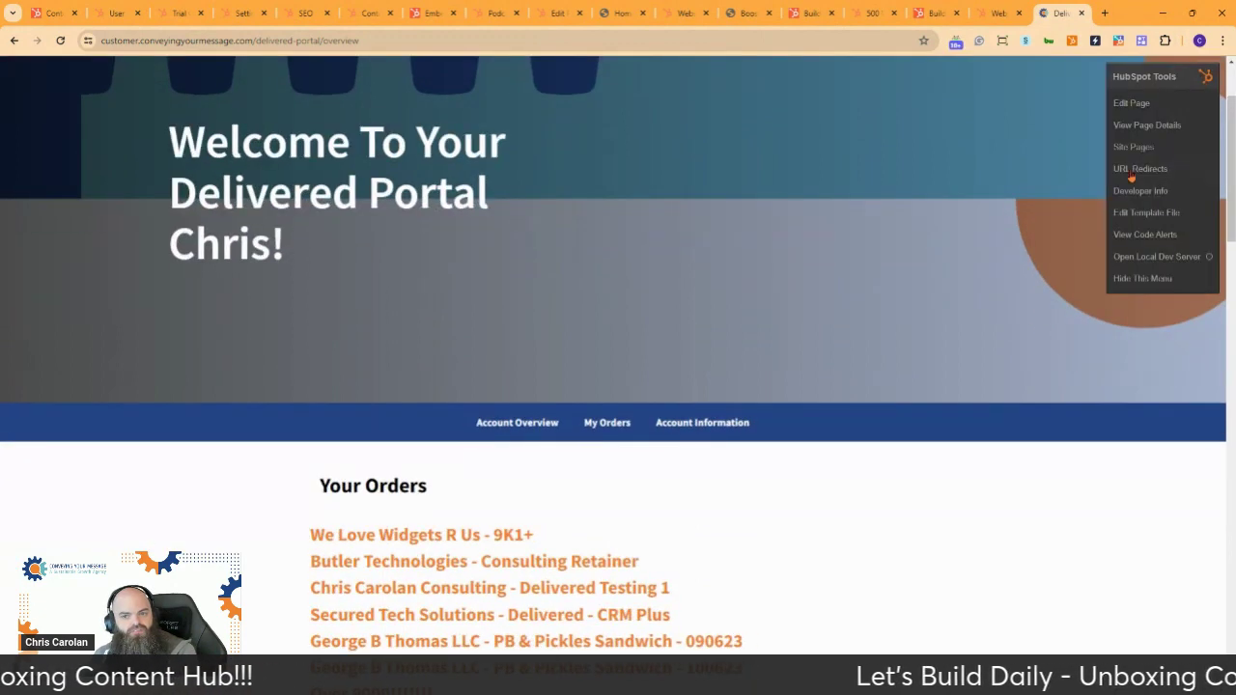
pyautogui.click(1133, 103)
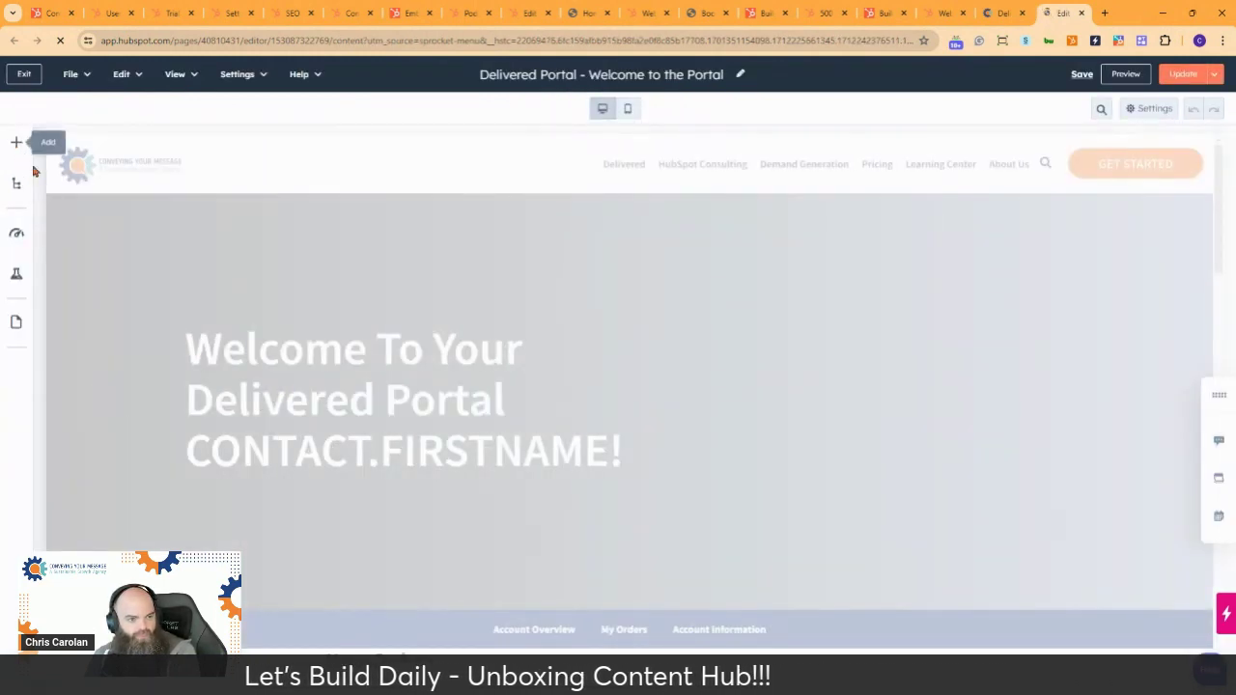
# Give the Learning Center module a contact-list membership smart rule for the Manufacturing list
pyautogui.scroll(-5, 424, 406)
pyautogui.scroll(1, 455, 350)
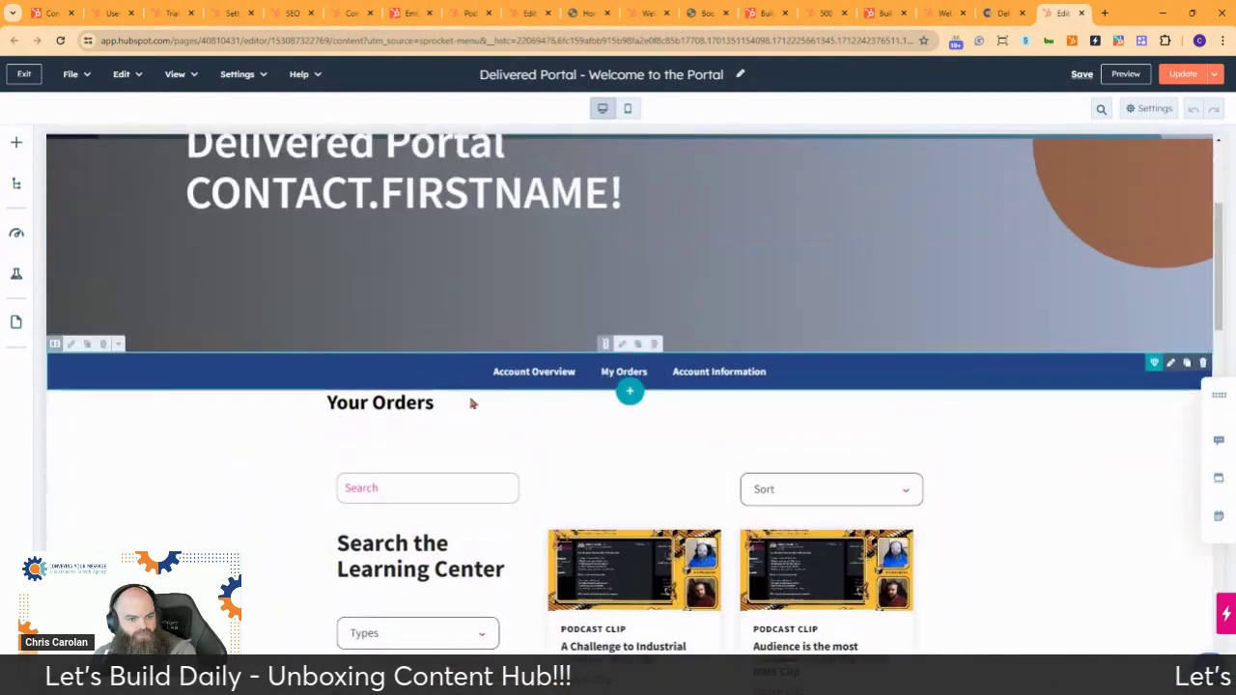
pyautogui.scroll(-3, 578, 455)
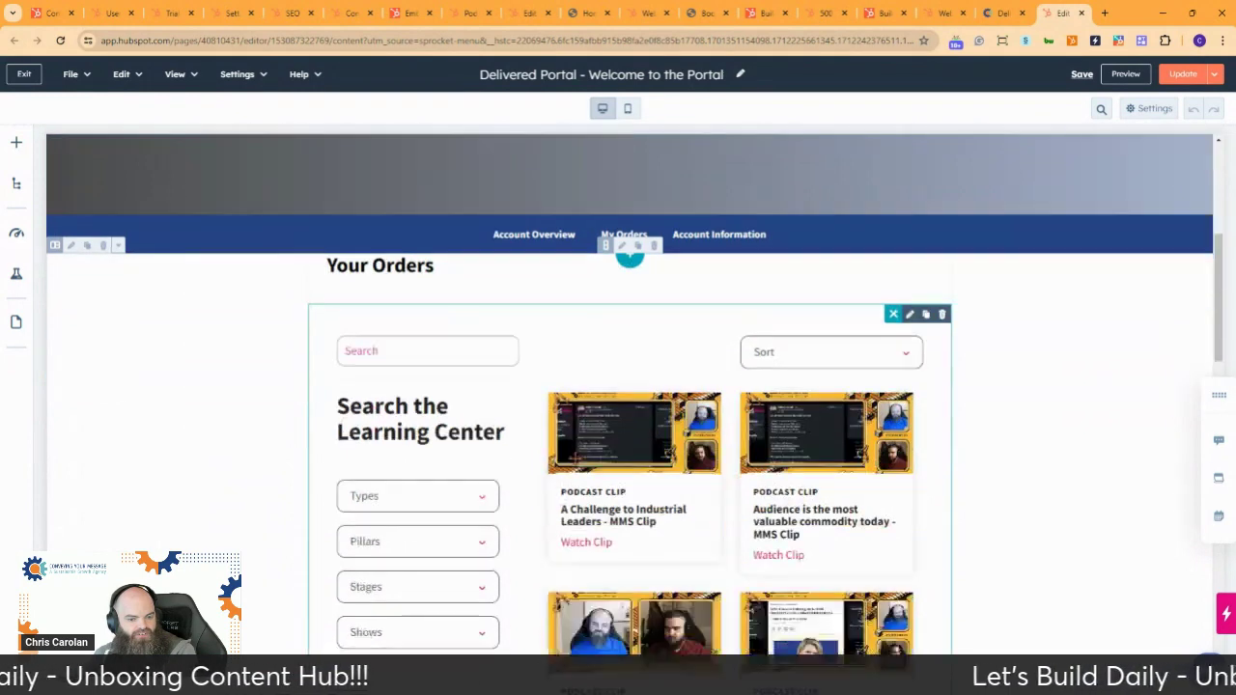
pyautogui.scroll(2, 569, 445)
pyautogui.click(526, 485)
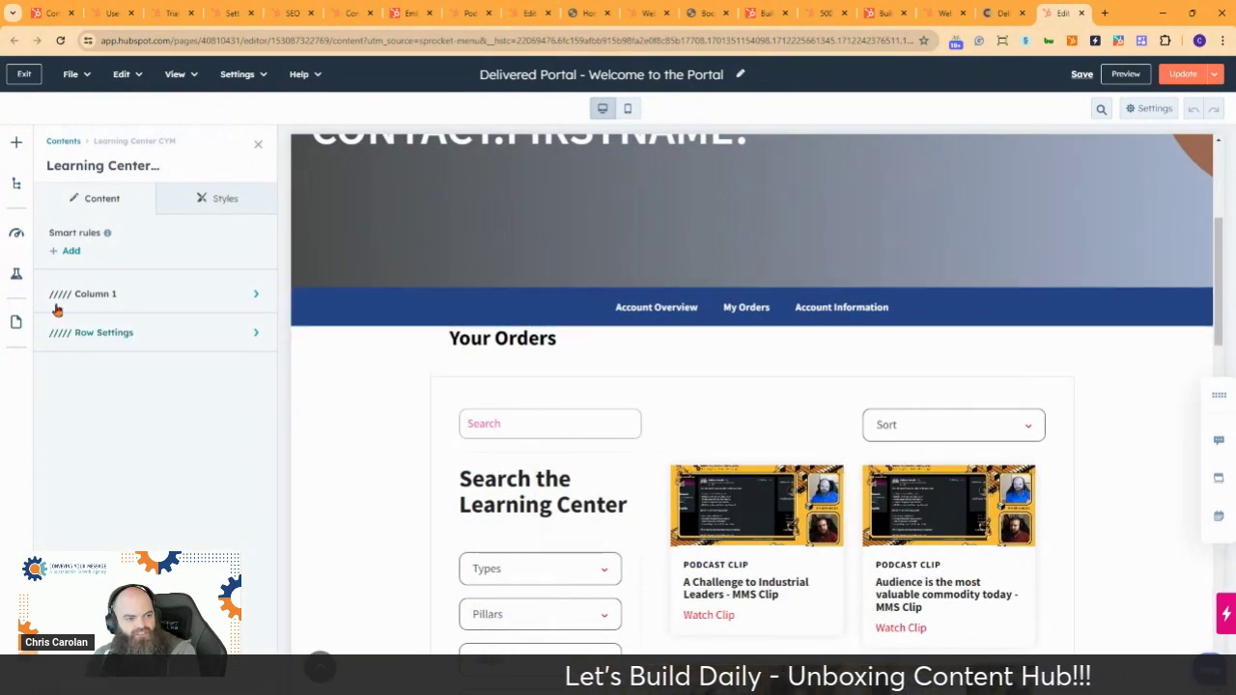
pyautogui.click(69, 253)
pyautogui.click(938, 203)
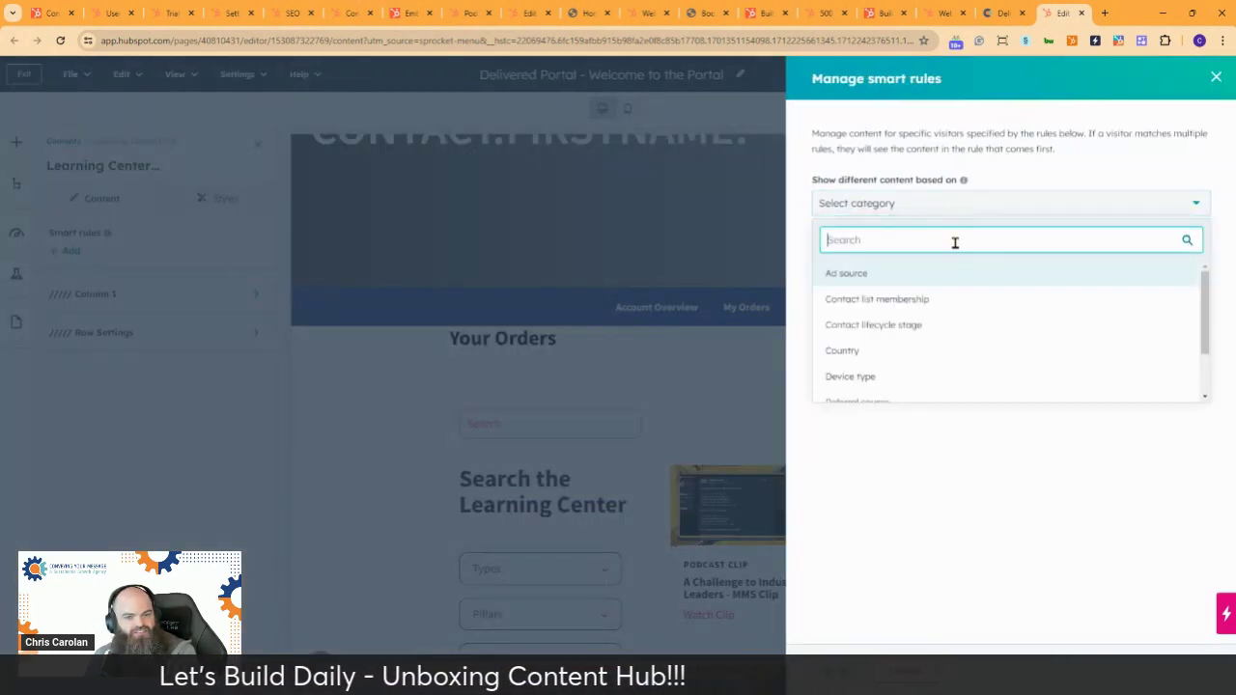
pyautogui.click(935, 302)
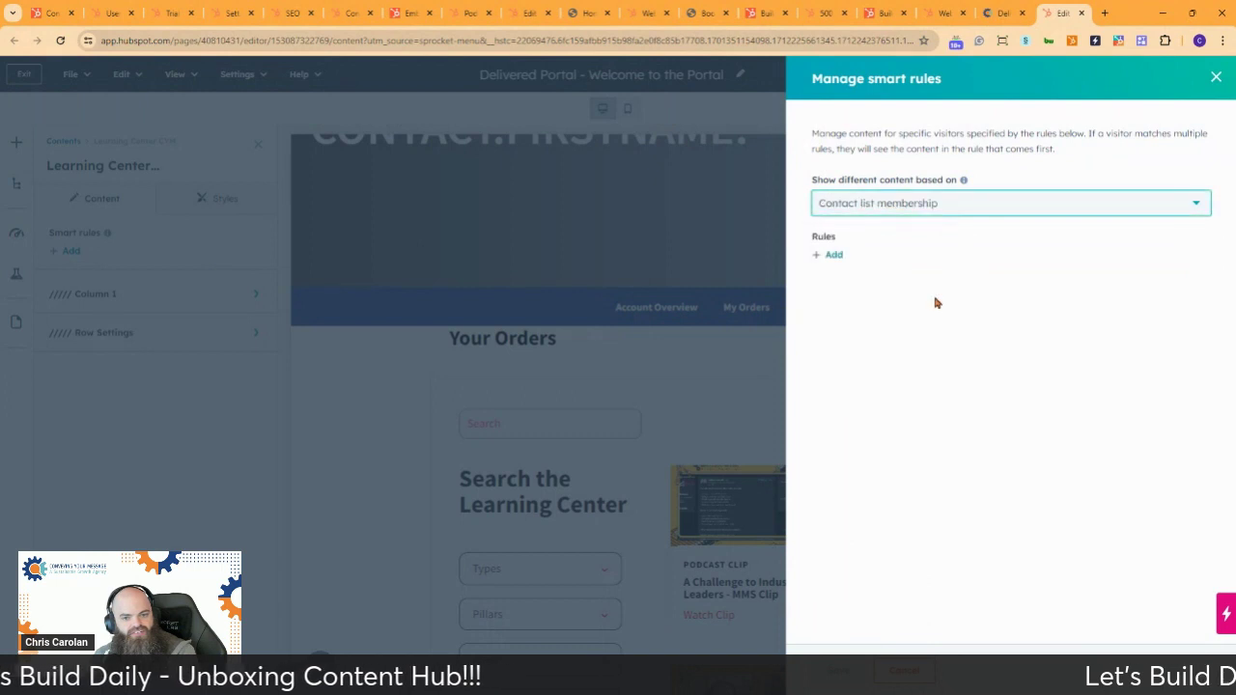
pyautogui.click(833, 254)
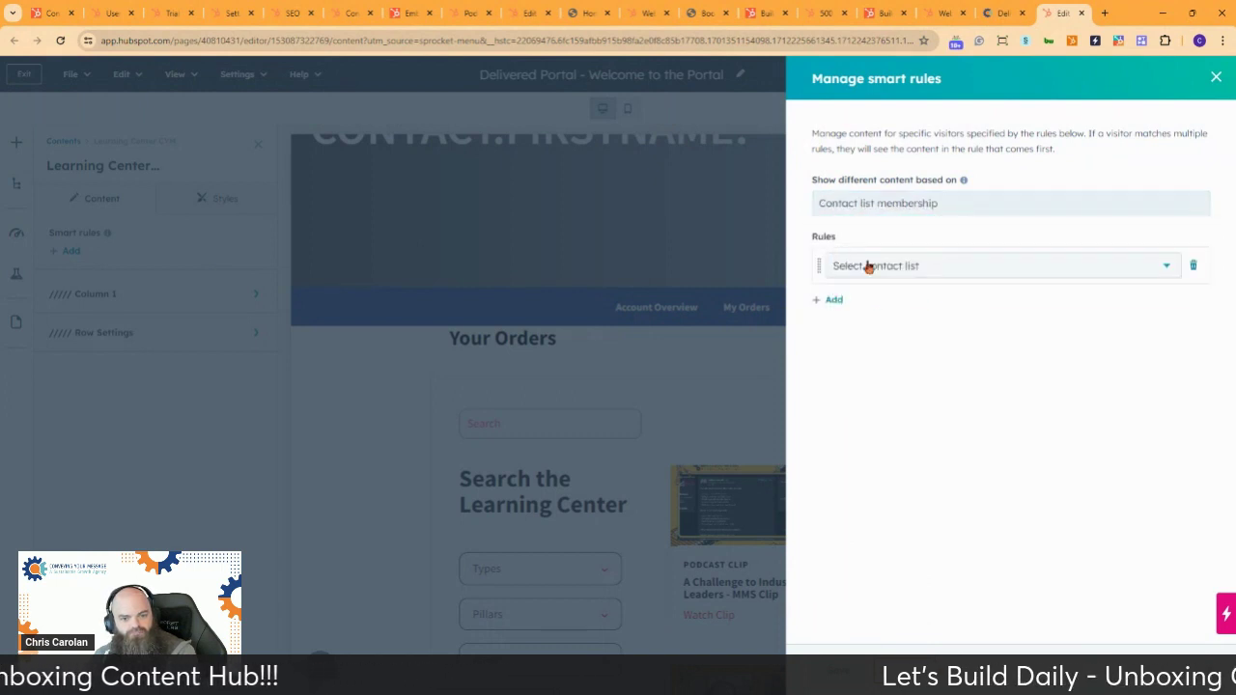
pyautogui.click(874, 269)
pyautogui.write('manu')
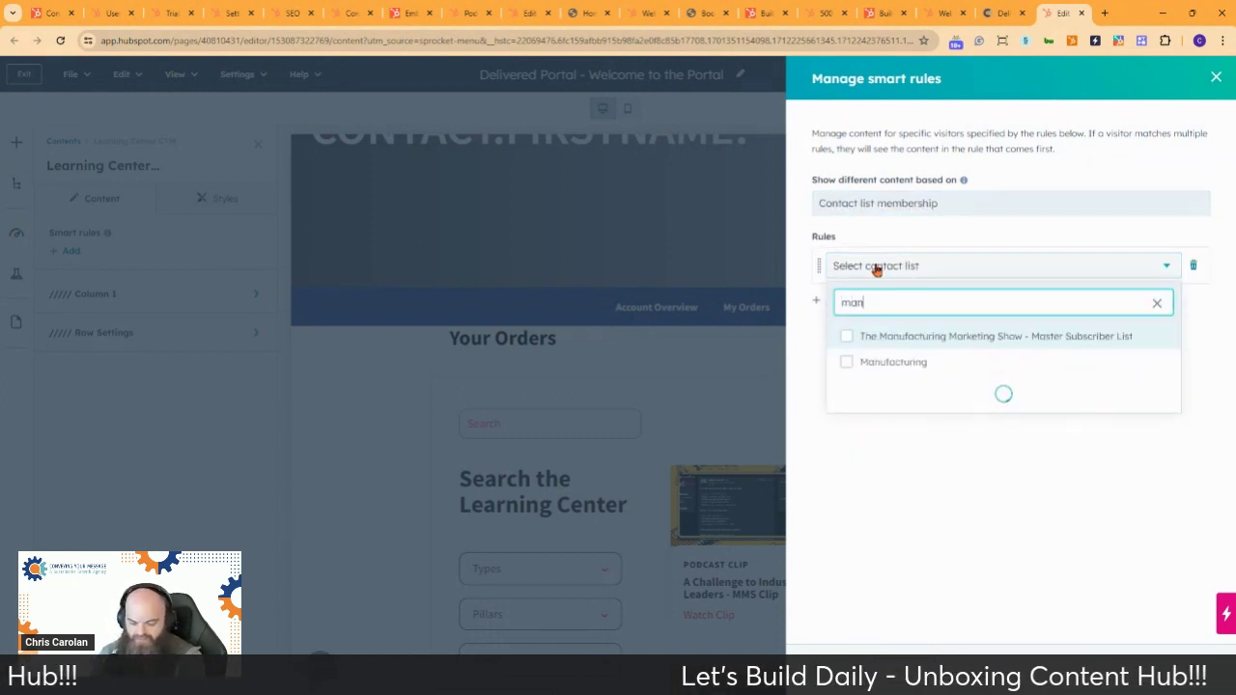
pyautogui.click(850, 364)
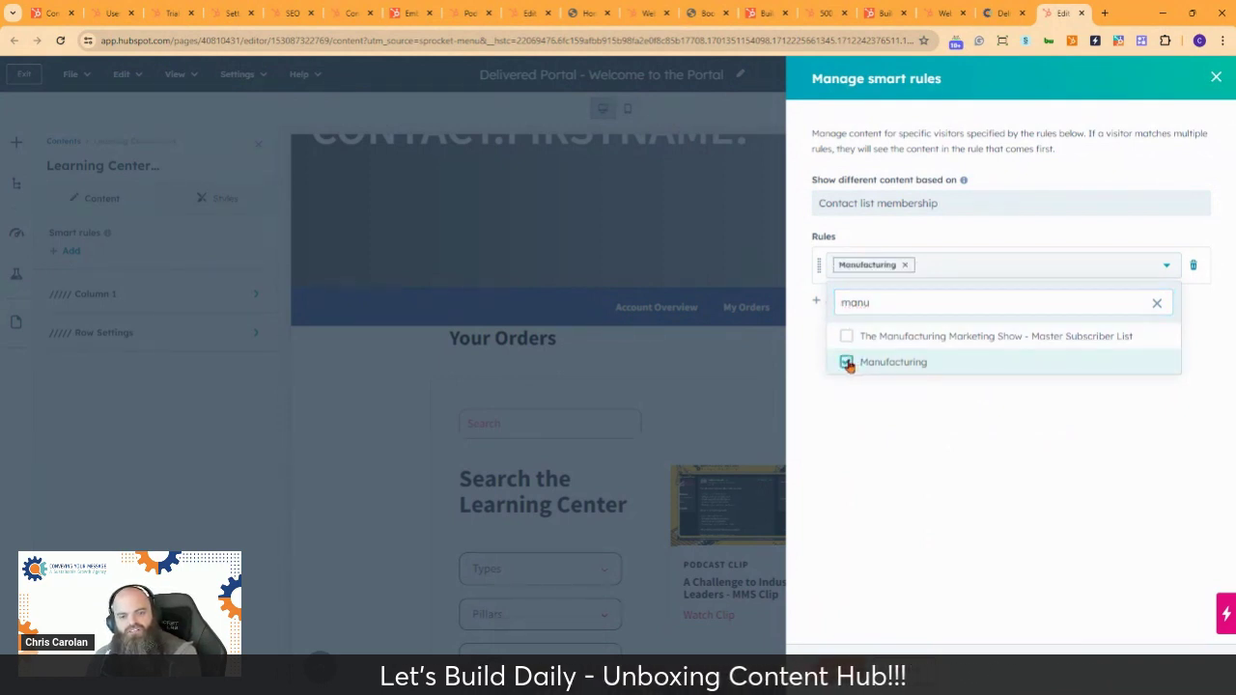
pyautogui.click(863, 459)
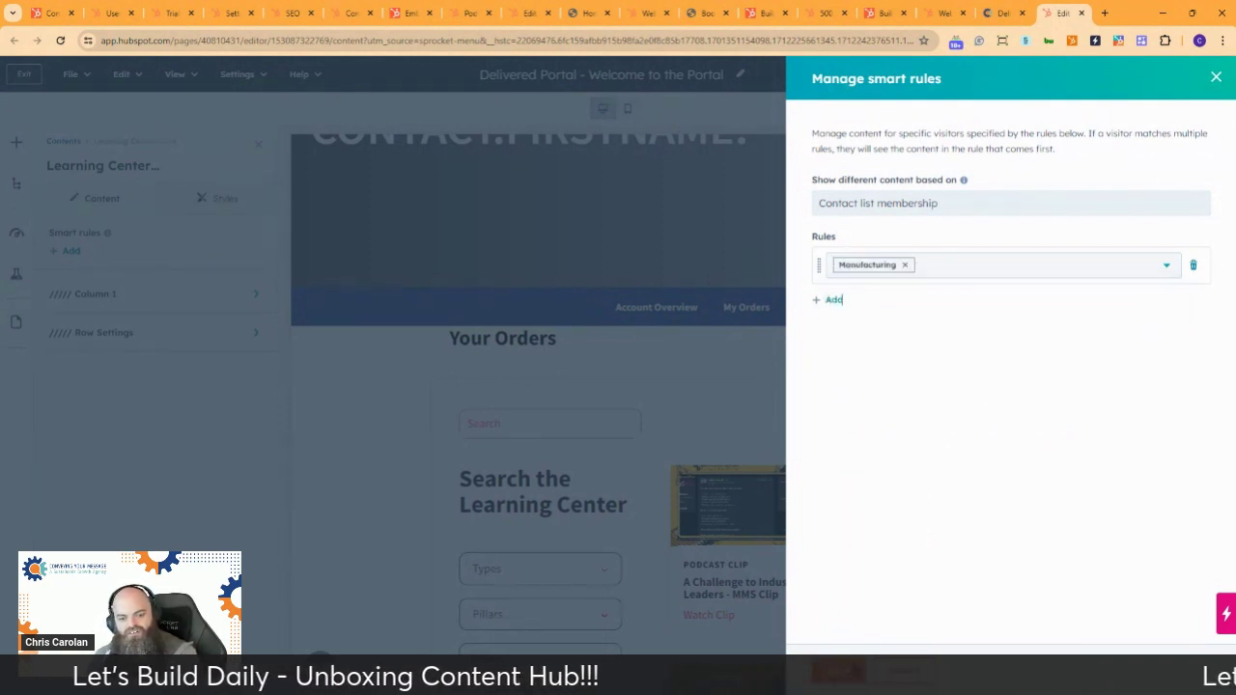
pyautogui.click(832, 672)
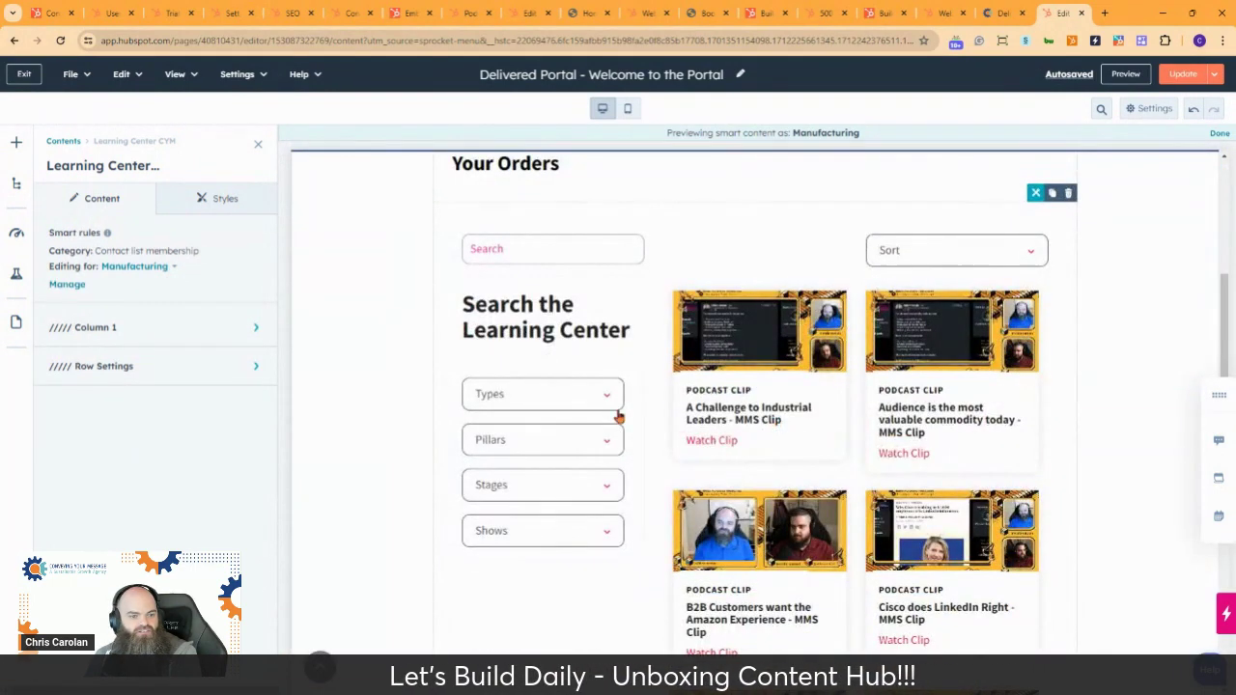
# Filter the Learning Center types to Podcast episodes, then select the Your Orders module
pyautogui.click(583, 398)
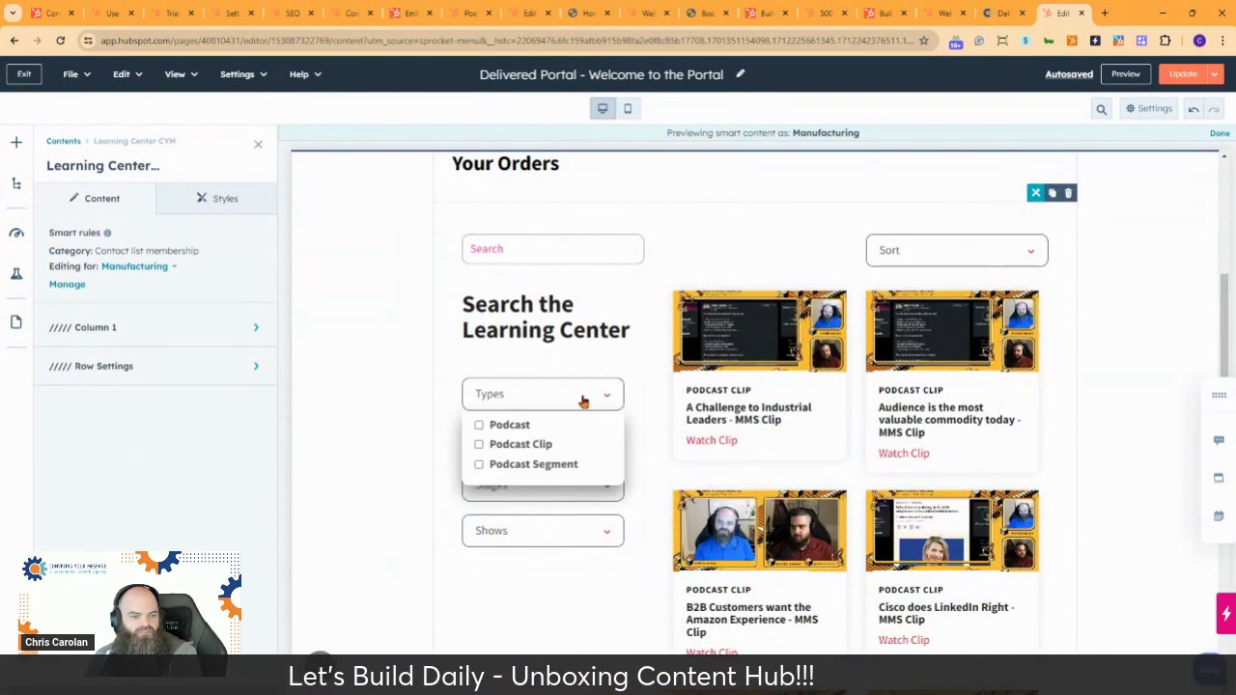
pyautogui.click(479, 426)
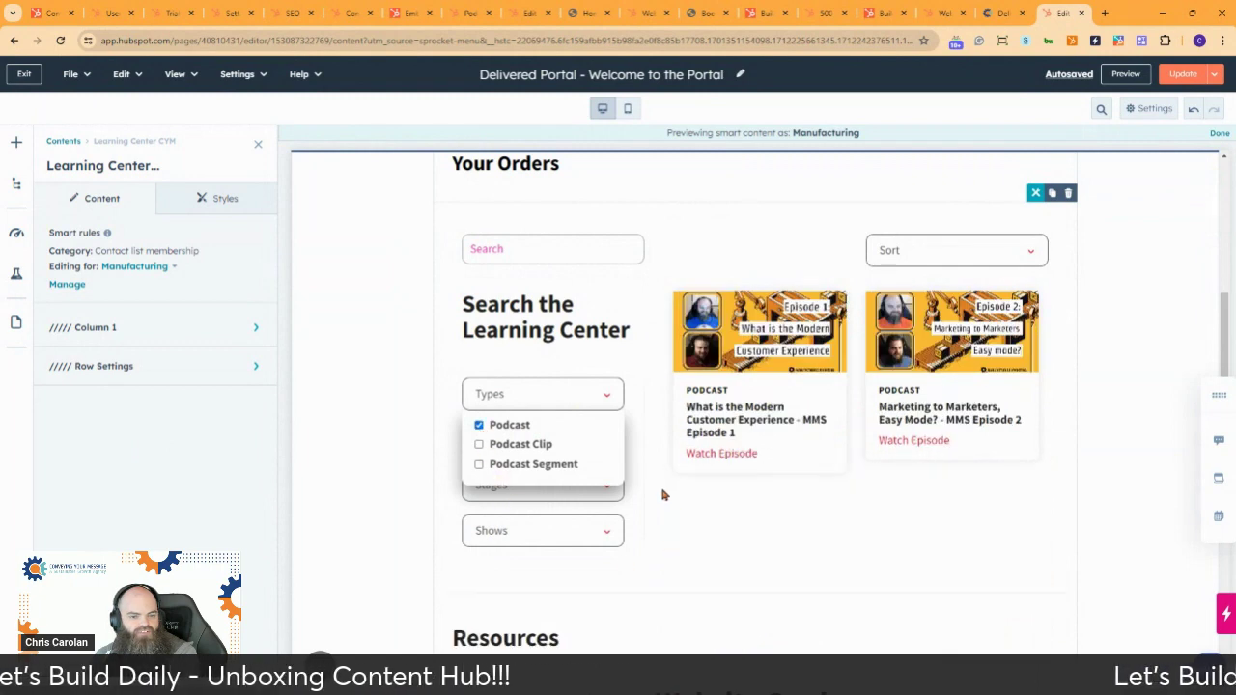
pyautogui.scroll(-3, 653, 471)
pyautogui.scroll(3, 649, 448)
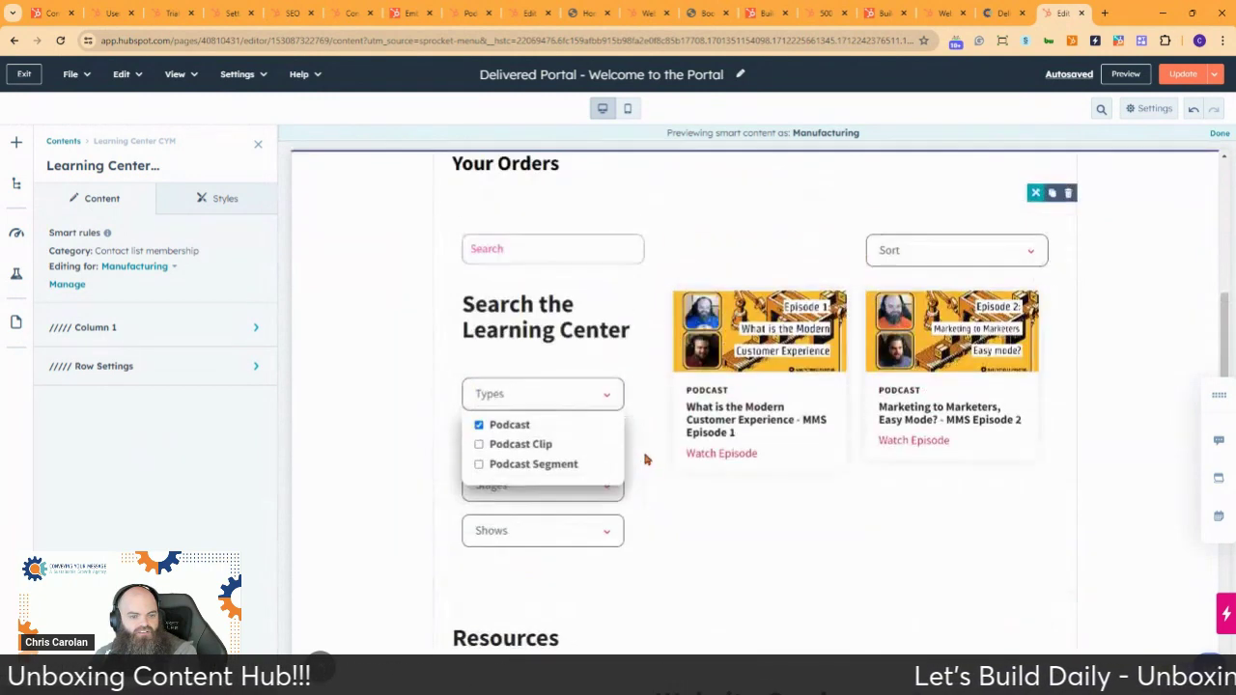
pyautogui.click(647, 381)
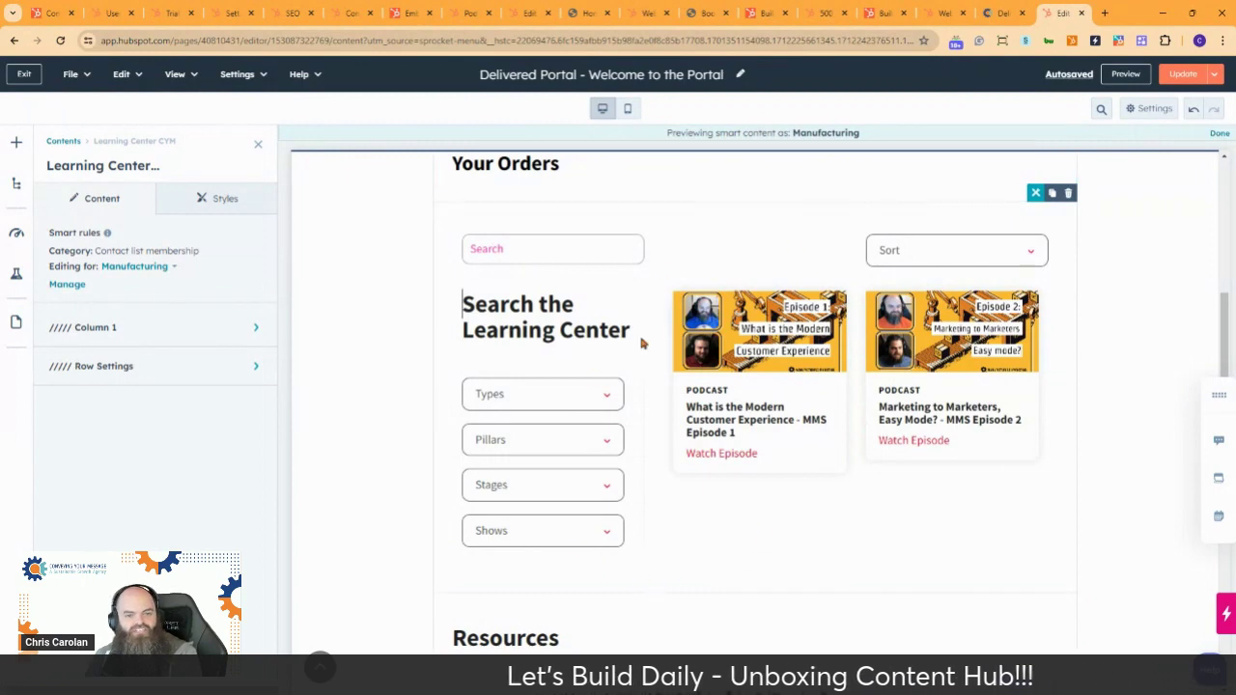
pyautogui.scroll(3, 637, 377)
pyautogui.scroll(-2, 645, 394)
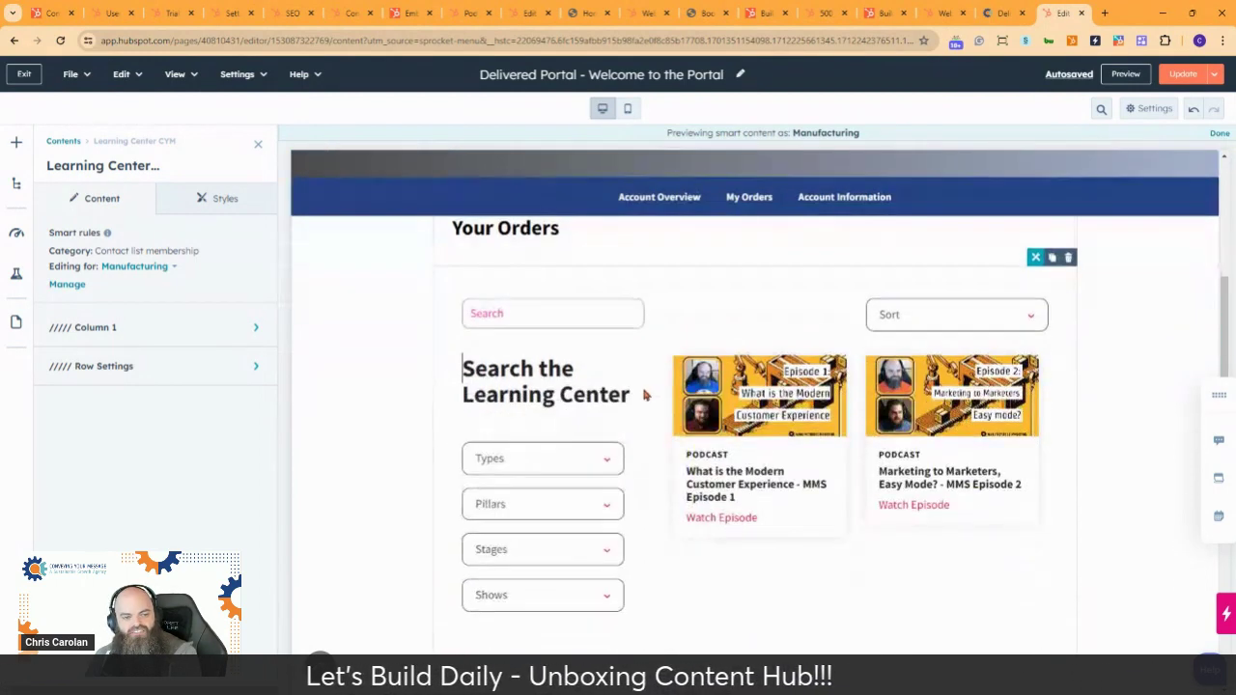
pyautogui.click(613, 249)
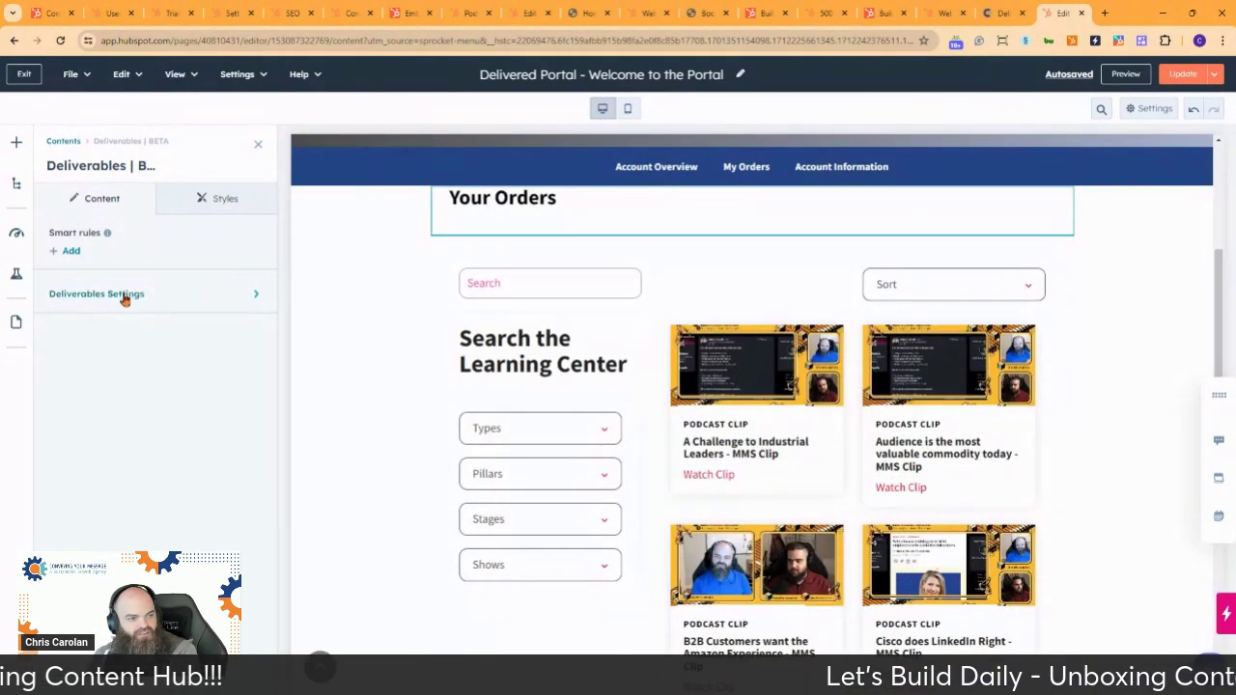
# Add a SaaS contact-list membership smart rule to the Deliverables module and preview the page
pyautogui.click(184, 293)
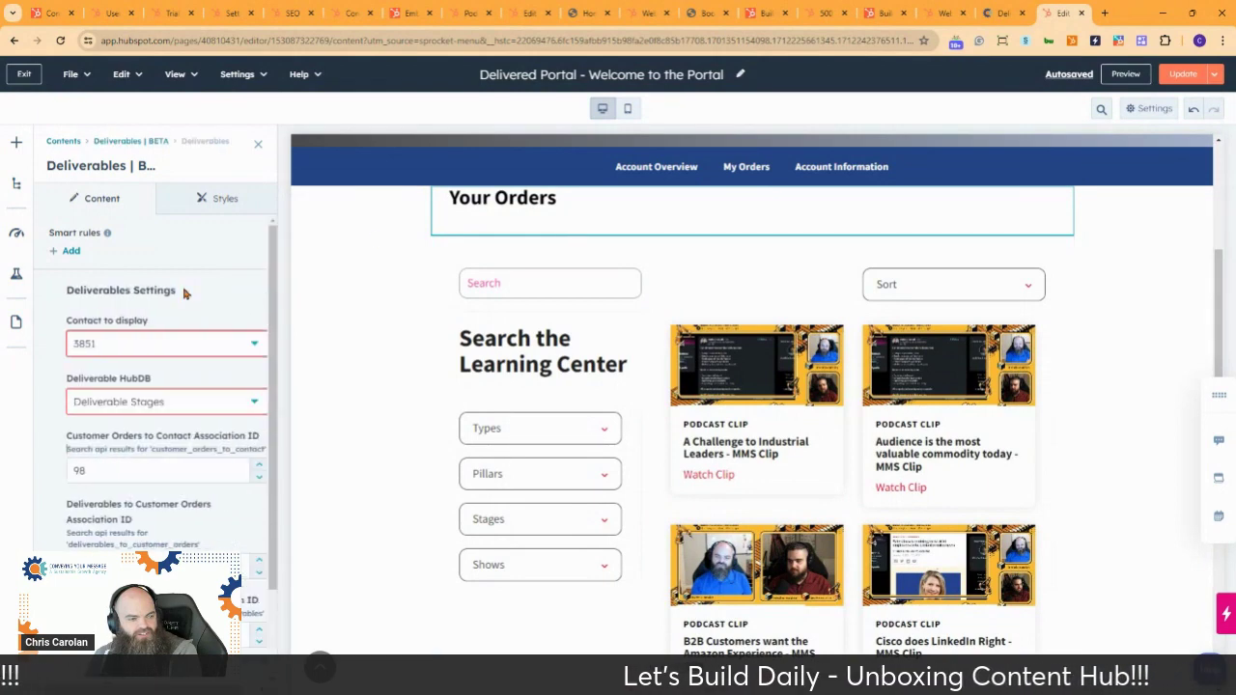
pyautogui.scroll(-1, 193, 440)
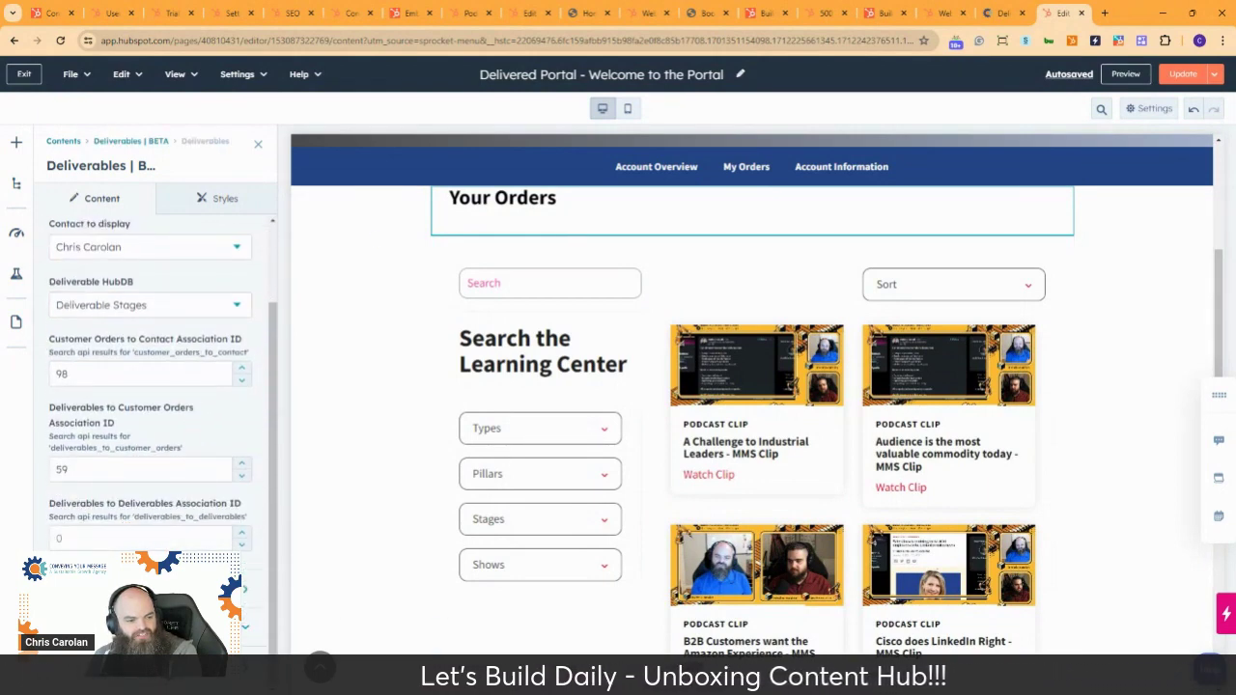
pyautogui.click(183, 589)
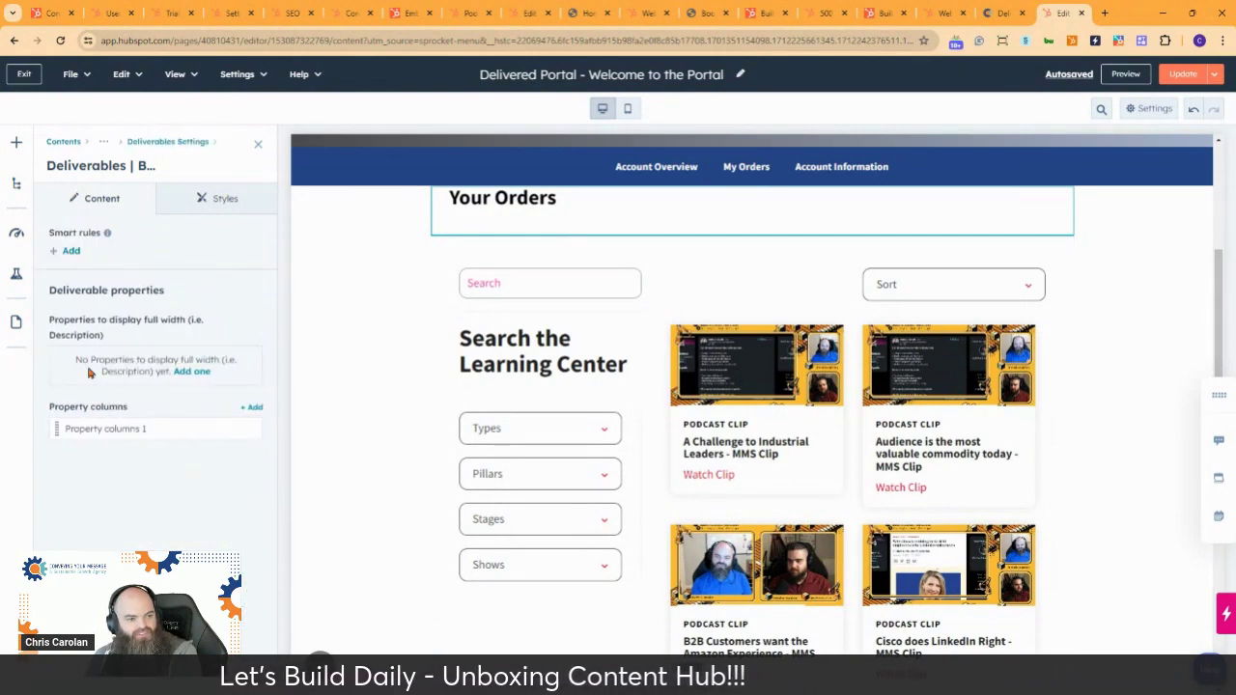
pyautogui.click(70, 253)
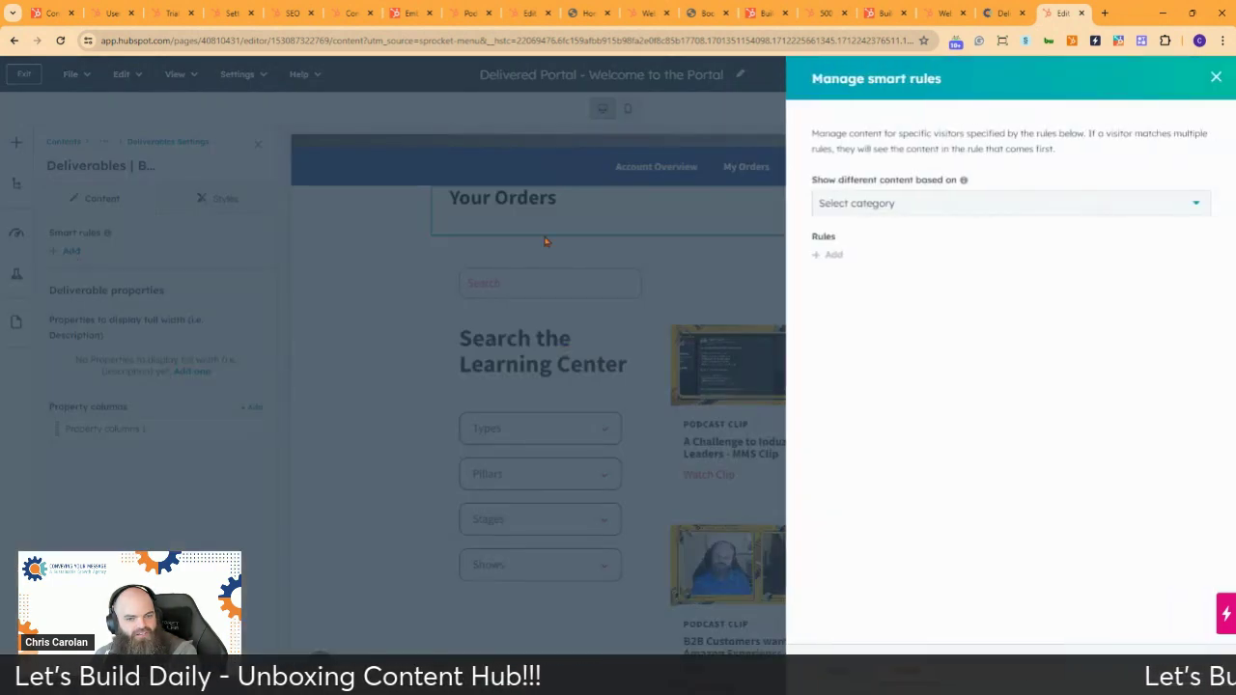
pyautogui.click(960, 203)
pyautogui.click(909, 301)
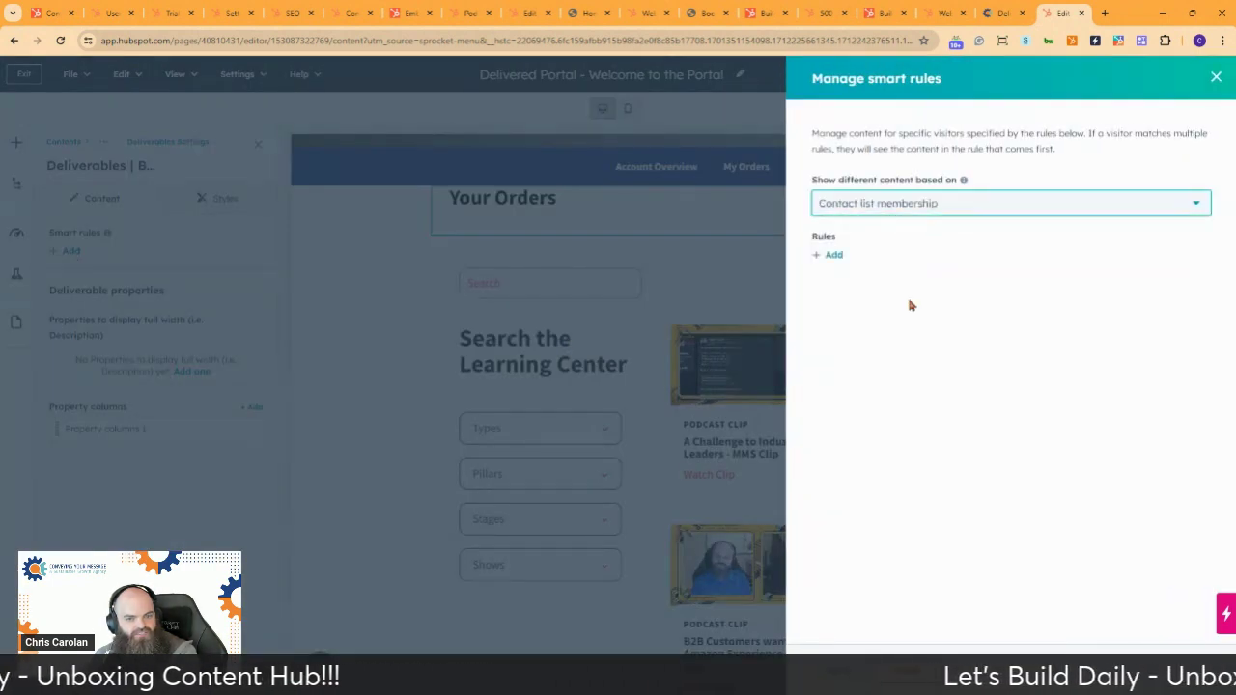
pyautogui.click(832, 255)
pyautogui.click(878, 271)
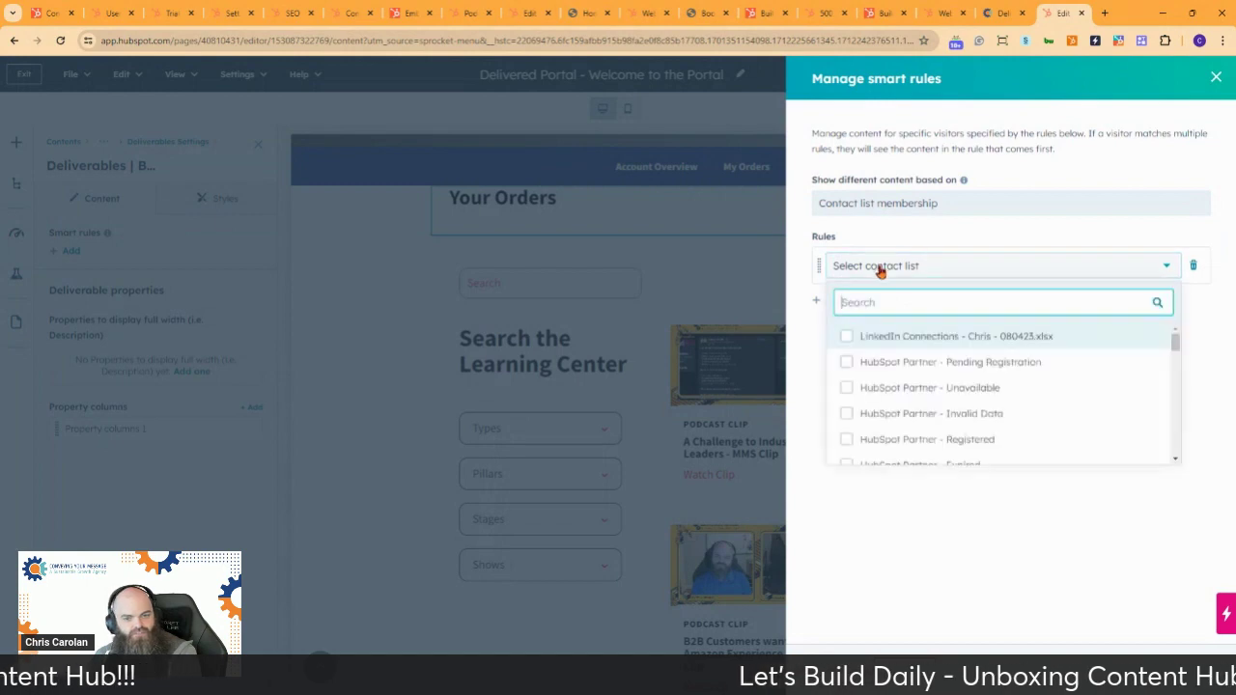
pyautogui.write('S')
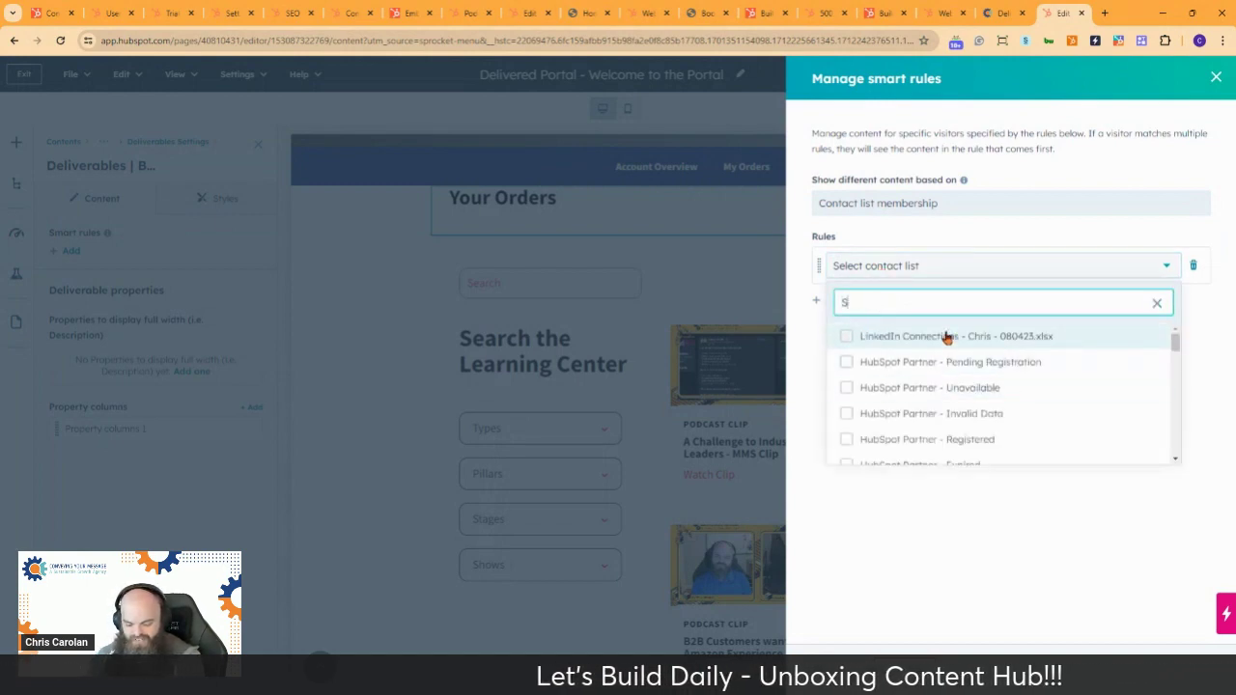
pyautogui.write('aa')
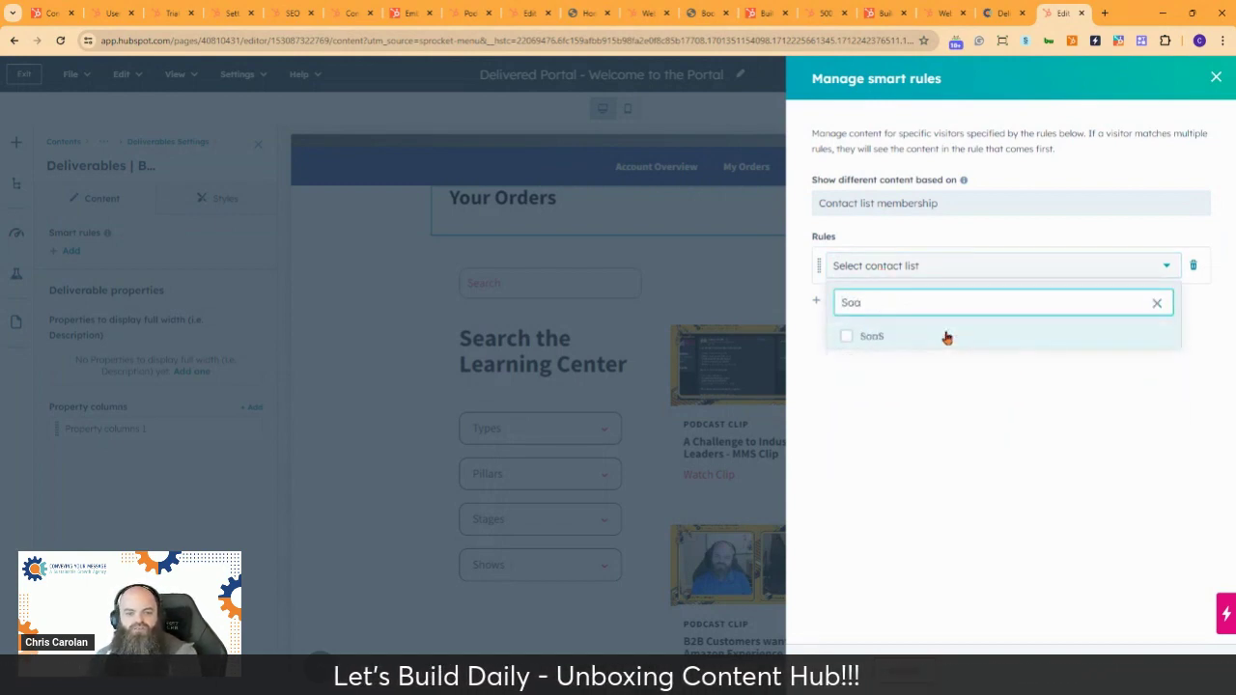
pyautogui.click(846, 335)
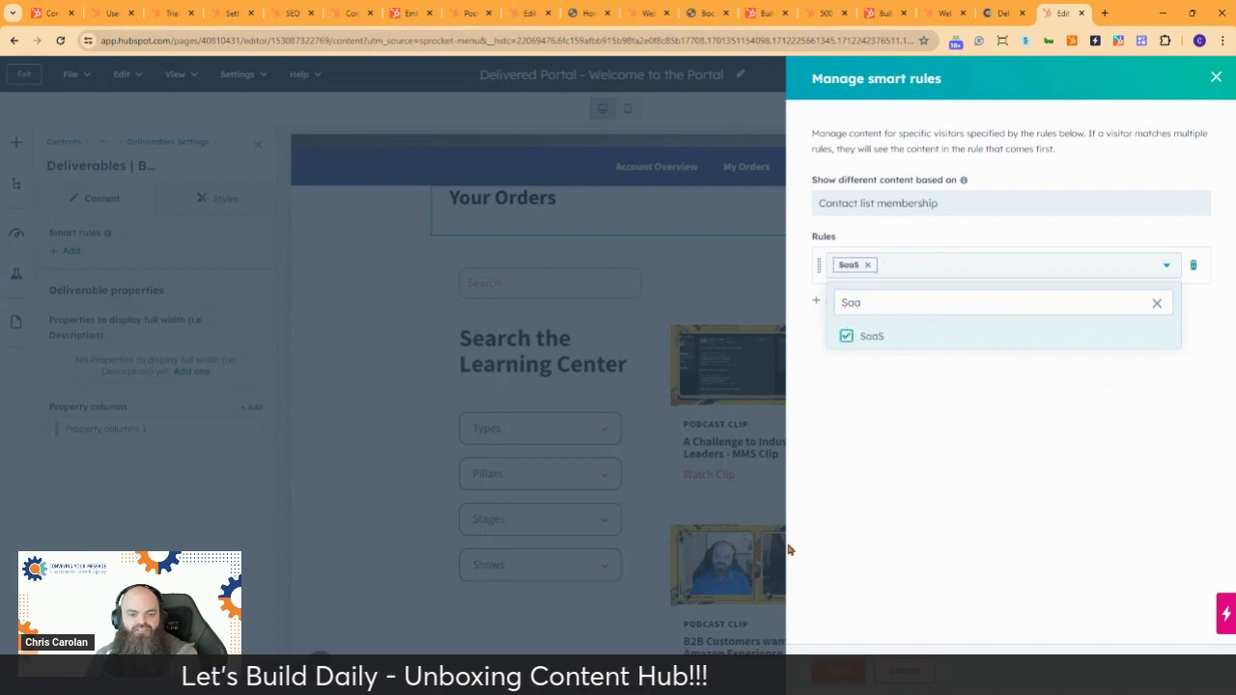
pyautogui.click(839, 674)
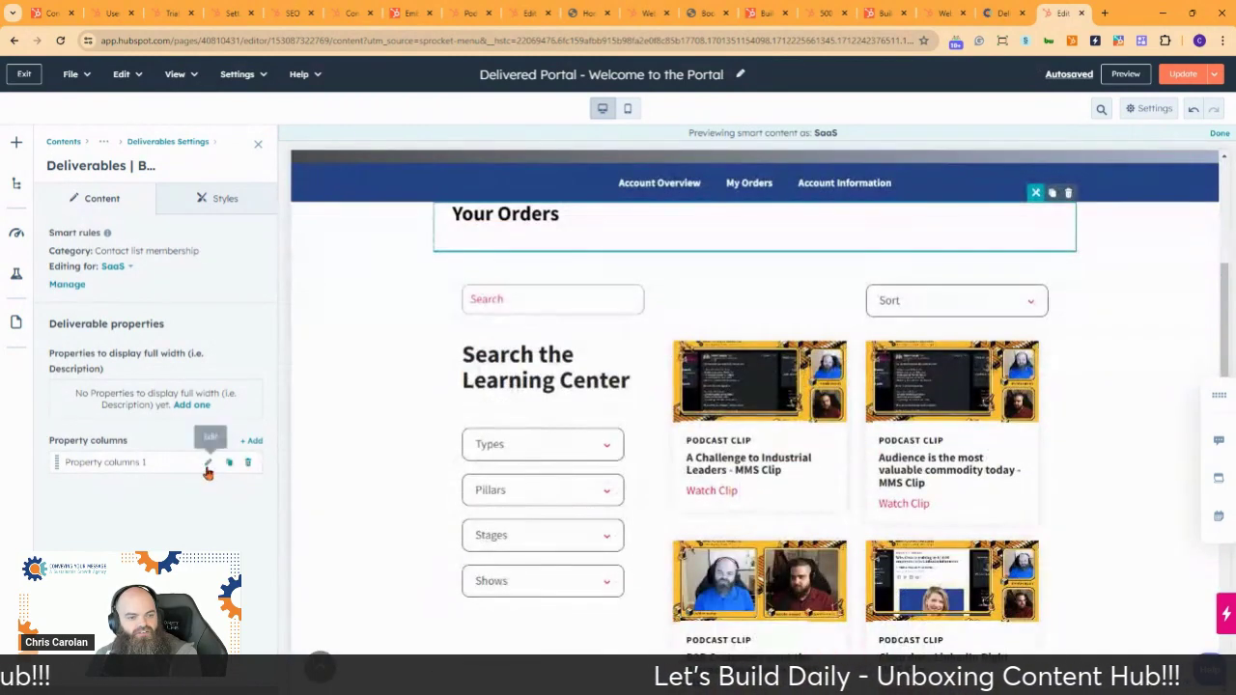
pyautogui.click(1123, 75)
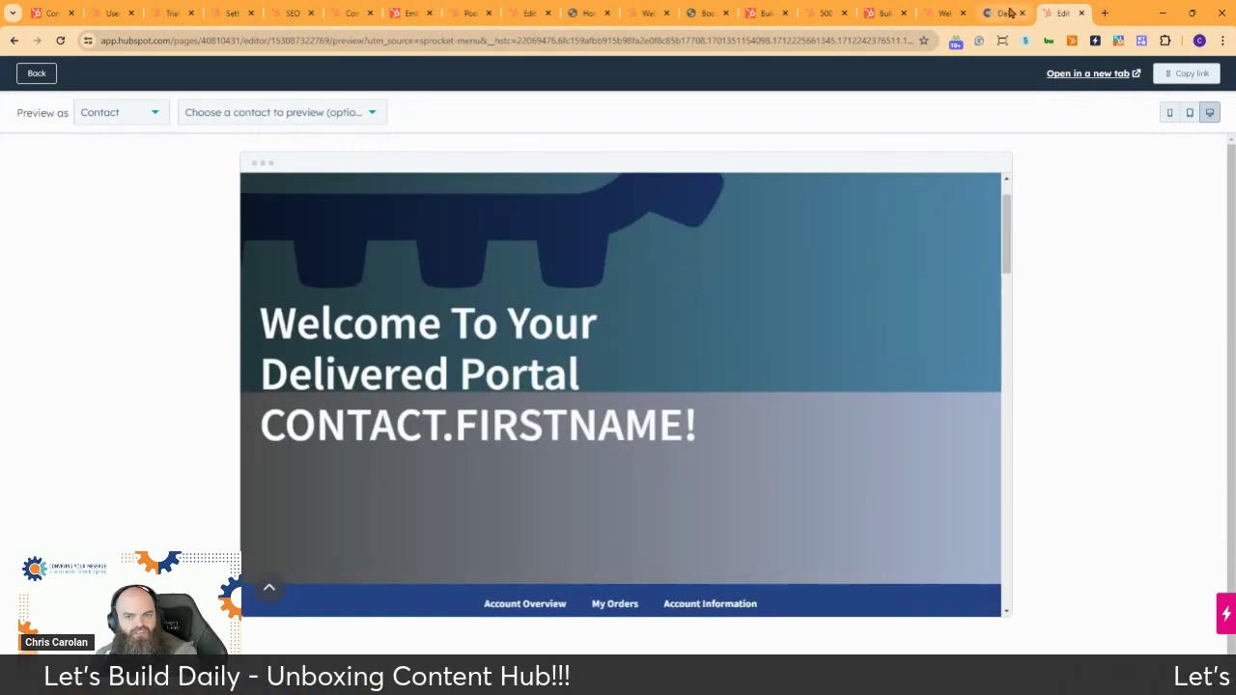
# In the live portal, open the PB & Pickles Sandwich order and reveal its delivery details
pyautogui.click(1081, 13)
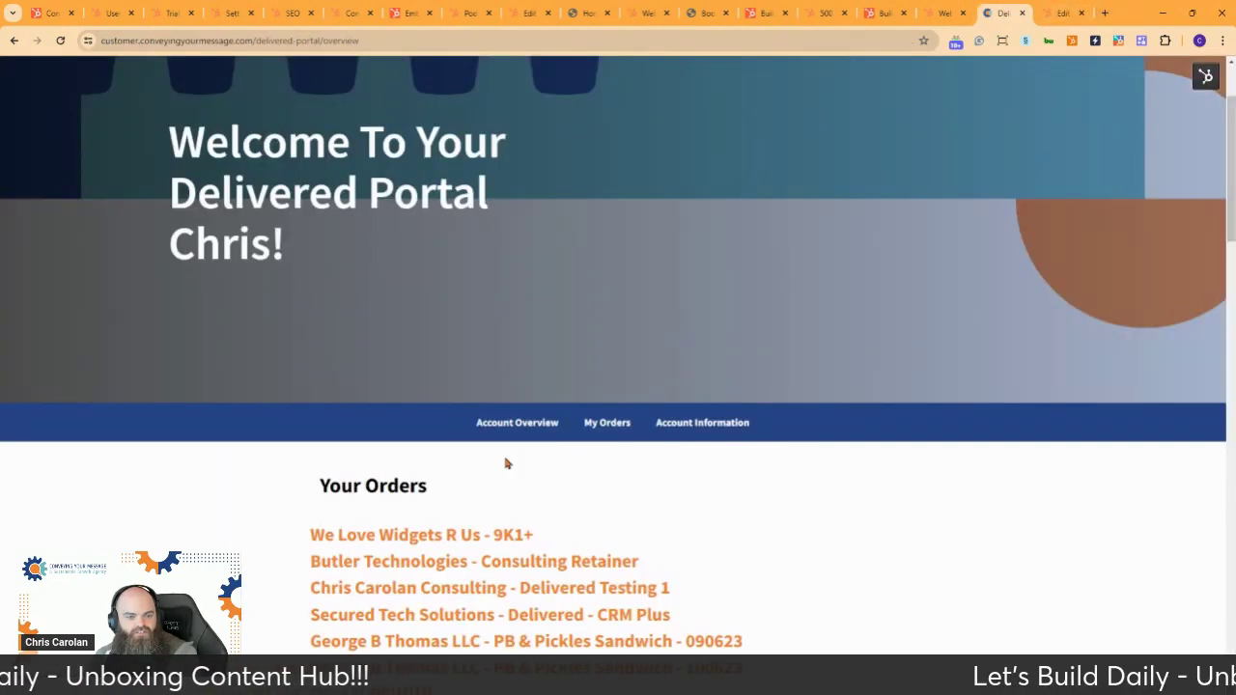
pyautogui.scroll(-3, 504, 462)
pyautogui.click(463, 386)
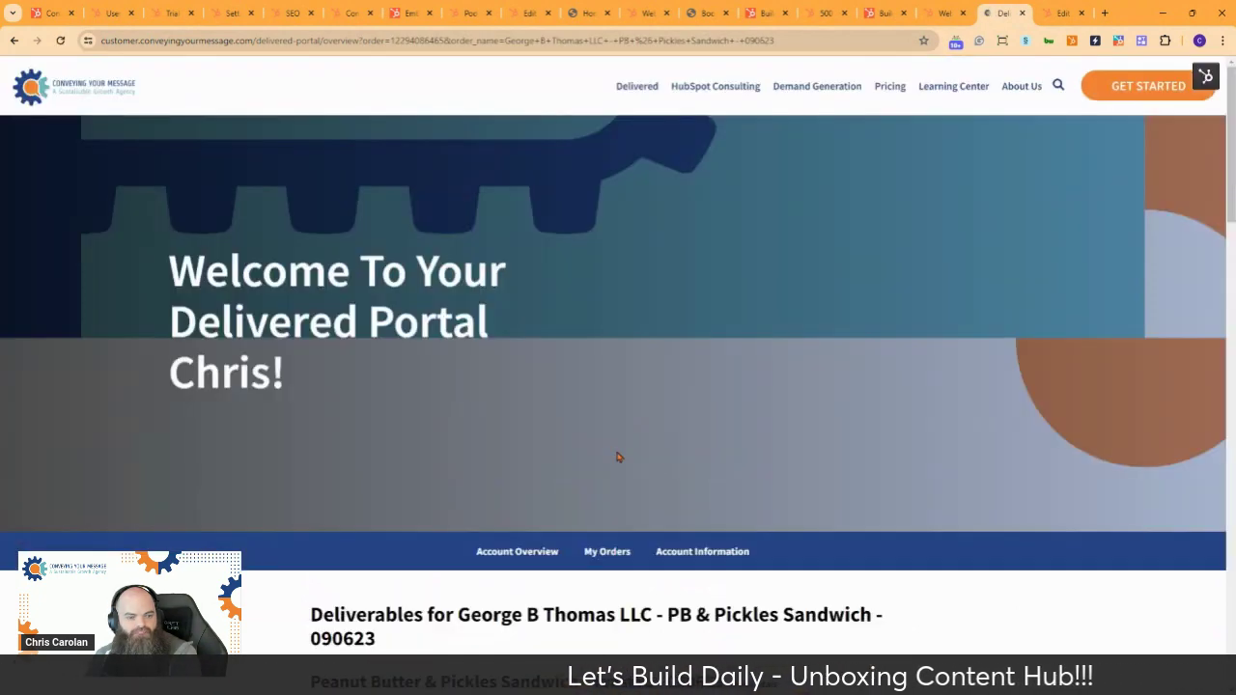
pyautogui.scroll(-6, 638, 451)
pyautogui.click(754, 298)
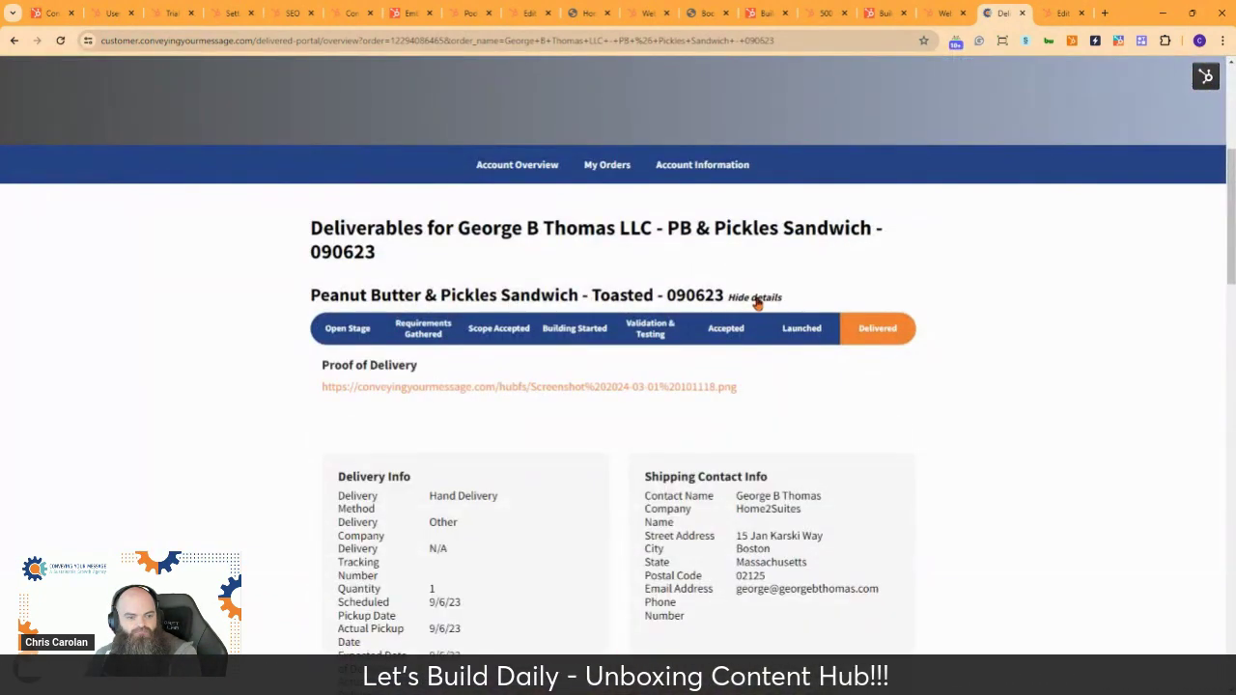
pyautogui.scroll(-2, 450, 514)
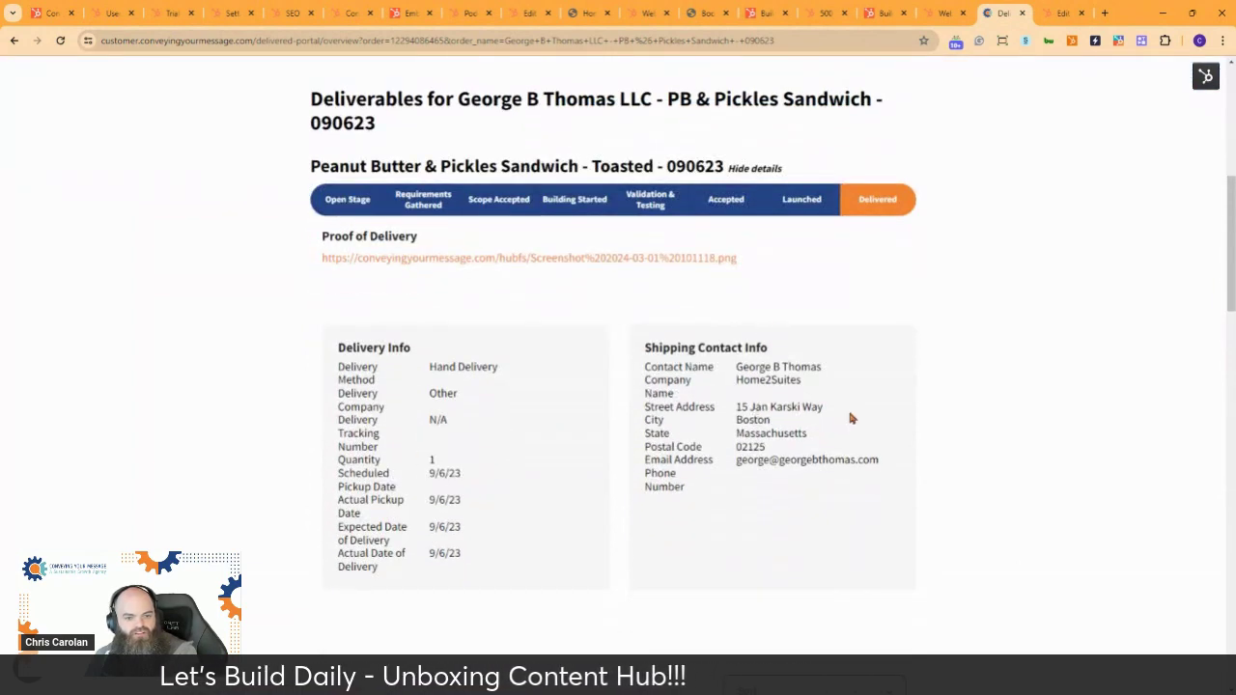